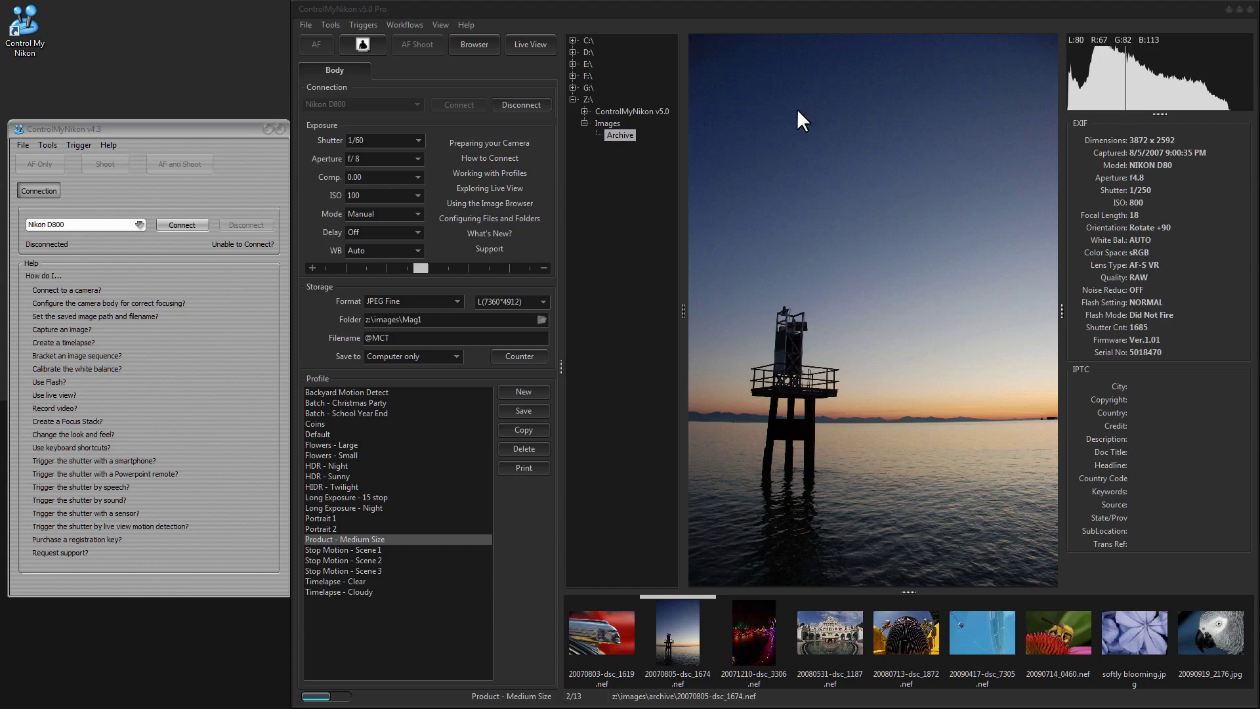
- Maximize the ControlMyNikon v5.0 Pro window and display the archive image 20080713-dsc_1872.nef
{"action": "left_click", "coordinate": [450, 17]}
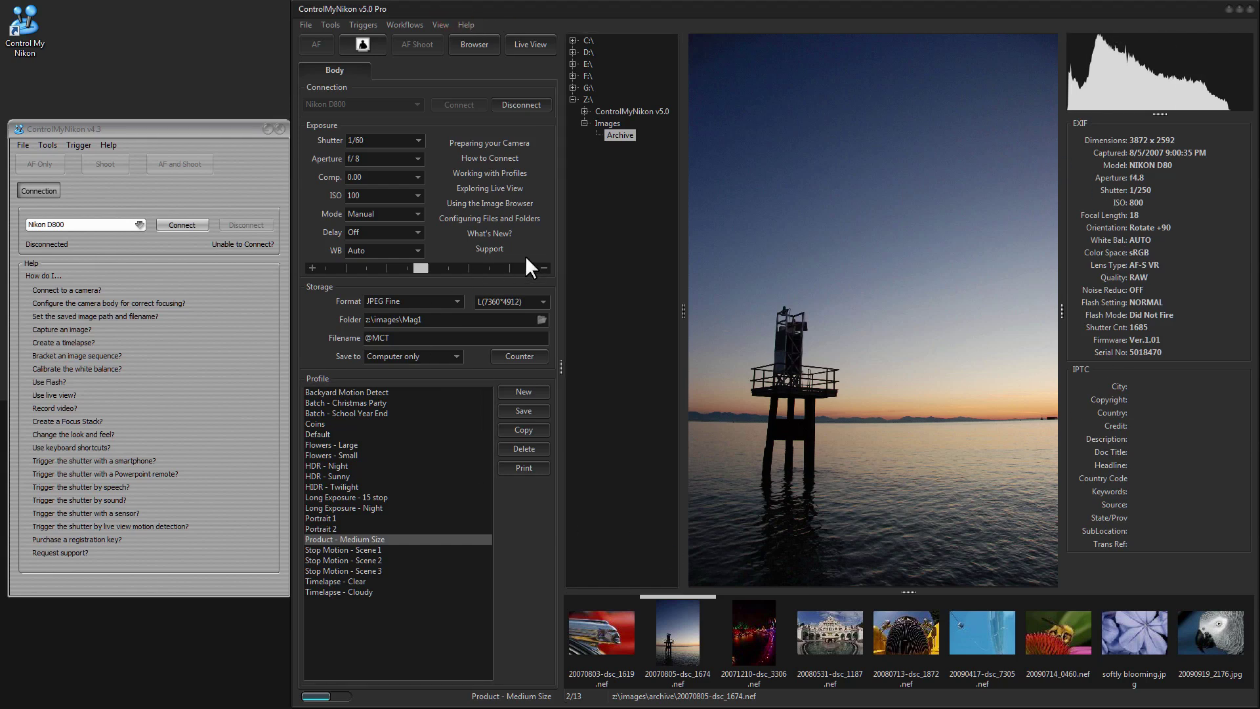
{"action": "left_click", "coordinate": [211, 130]}
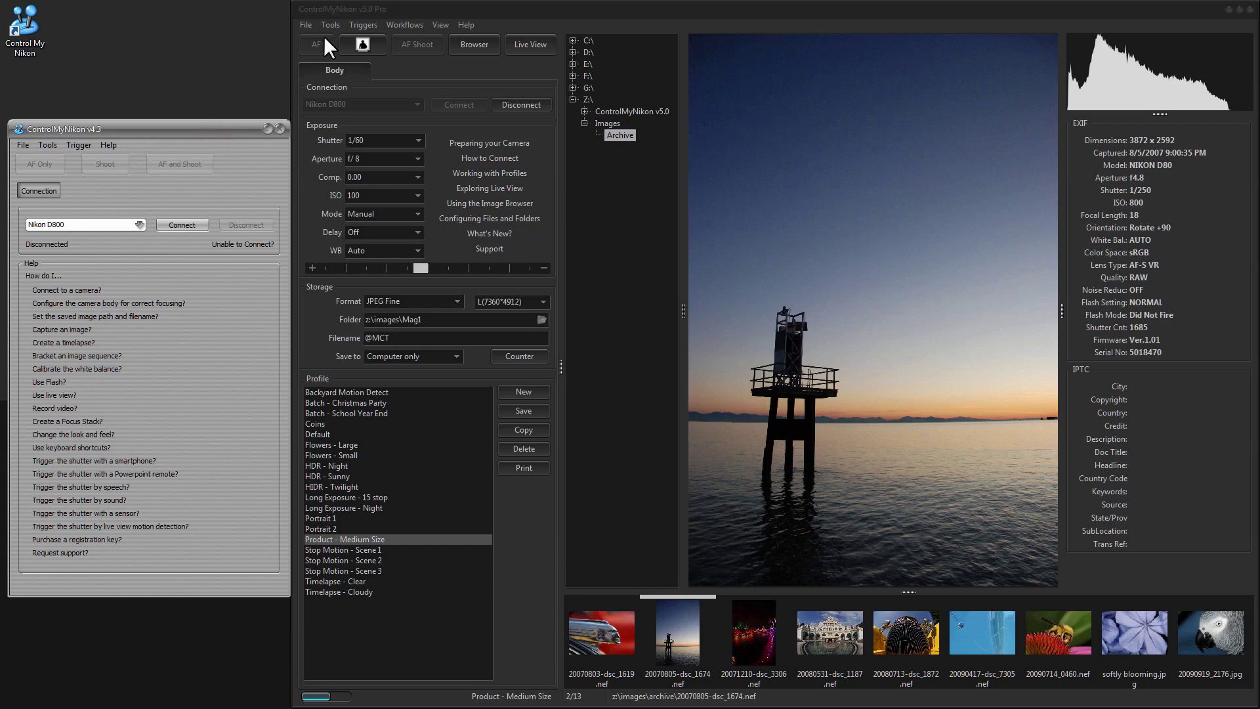
{"action": "double_click", "coordinate": [356, 7]}
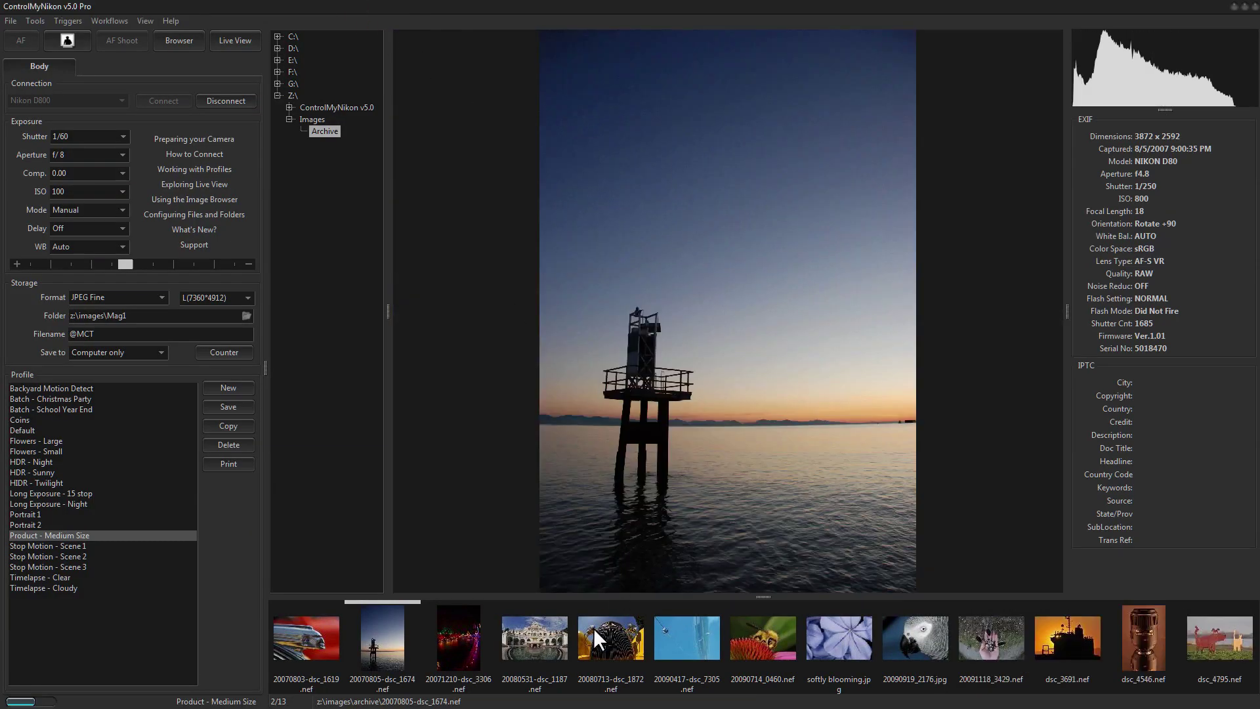
{"action": "left_click", "coordinate": [626, 648]}
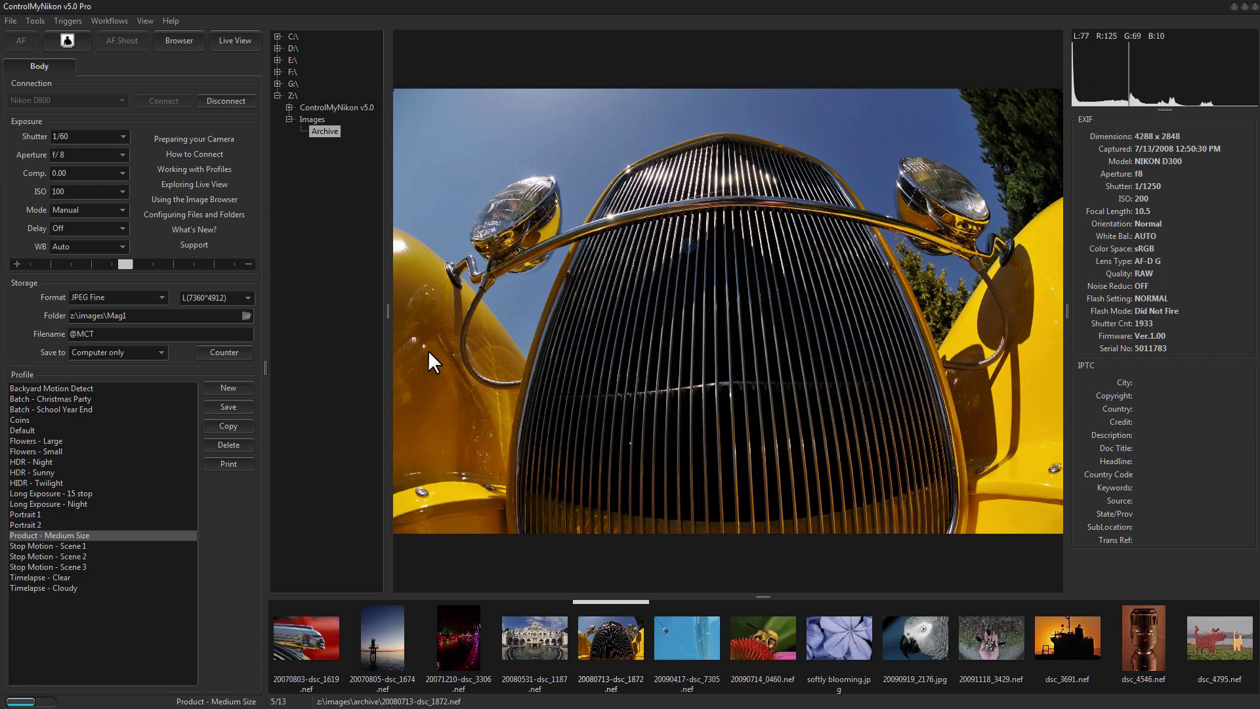
- Detach the image browser from the main window and move it lower over the live view
{"action": "left_click", "coordinate": [146, 18]}
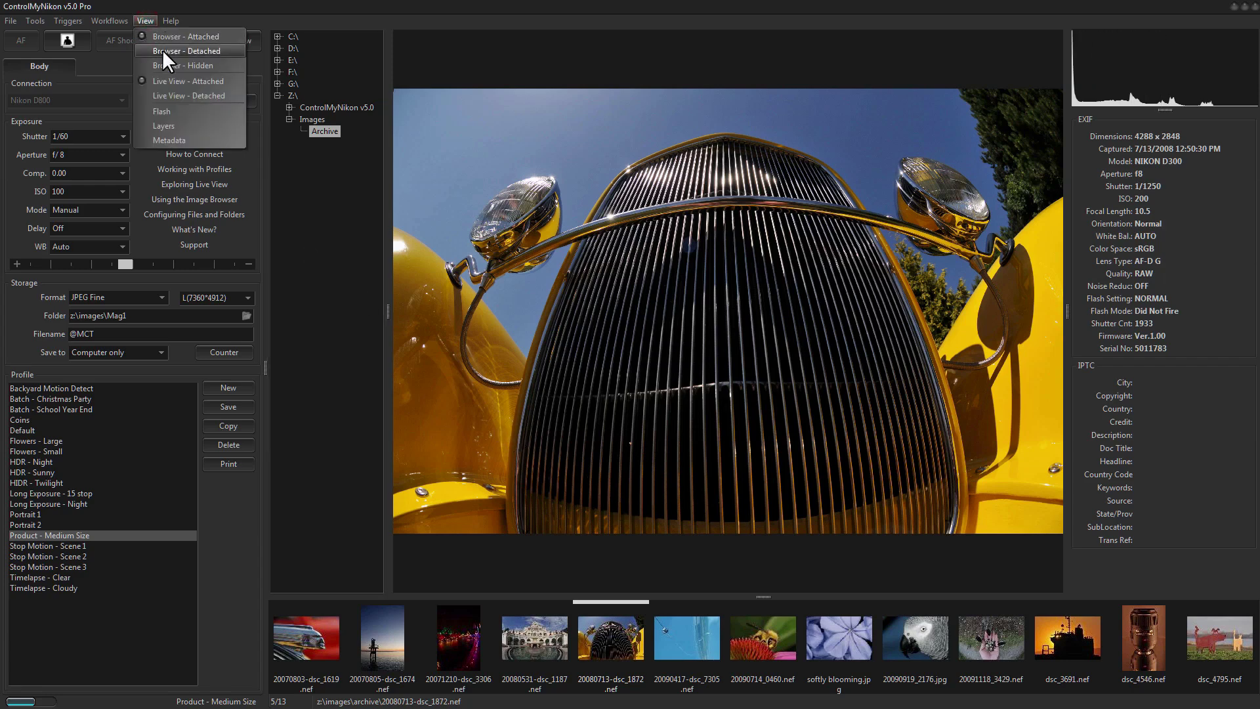
{"action": "left_click", "coordinate": [163, 51]}
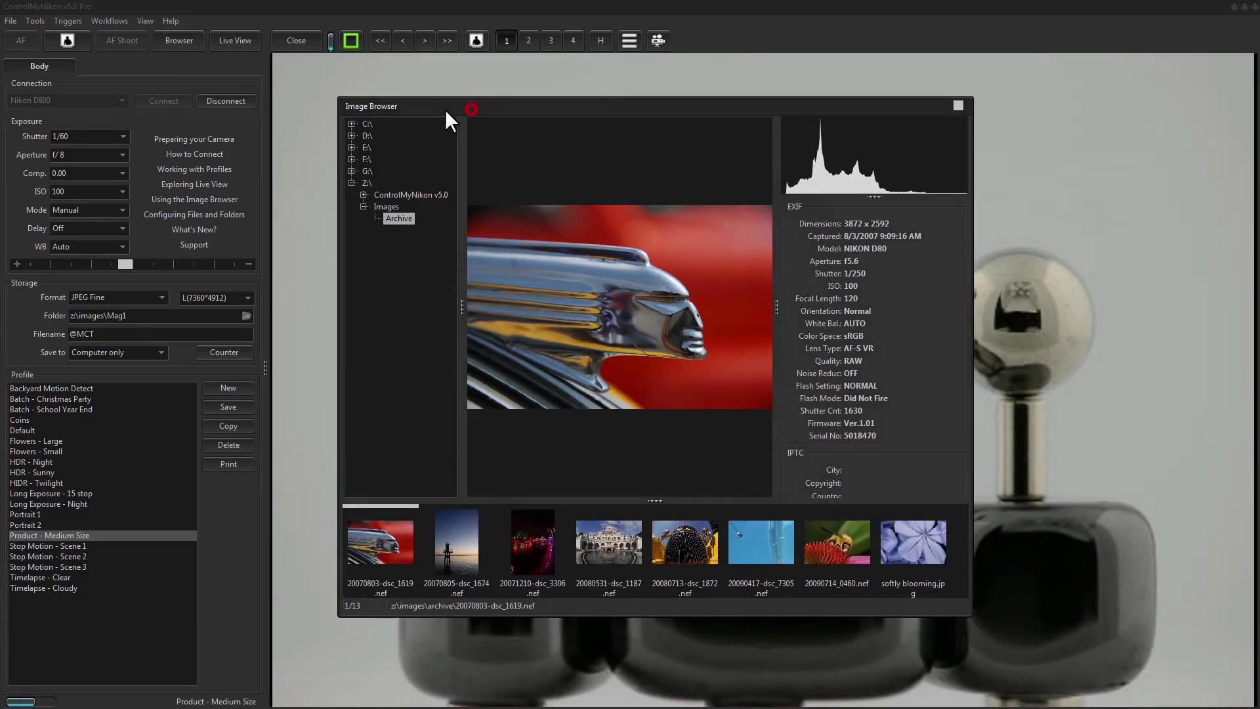
{"action": "left_click_drag", "start_coordinate": [445, 109], "coordinate": [572, 517]}
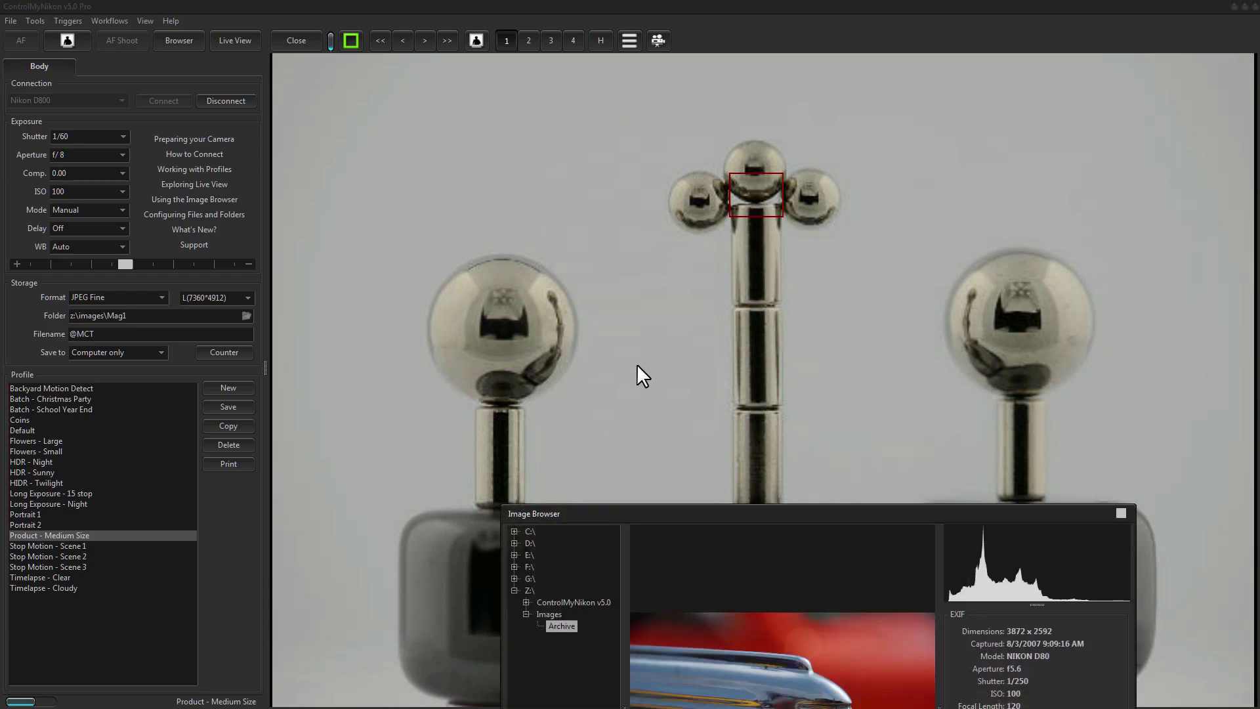
- Detach the live view as well and rearrange the floating Live View and Image Browser windows
{"action": "left_click", "coordinate": [146, 22]}
{"action": "left_click", "coordinate": [176, 95]}
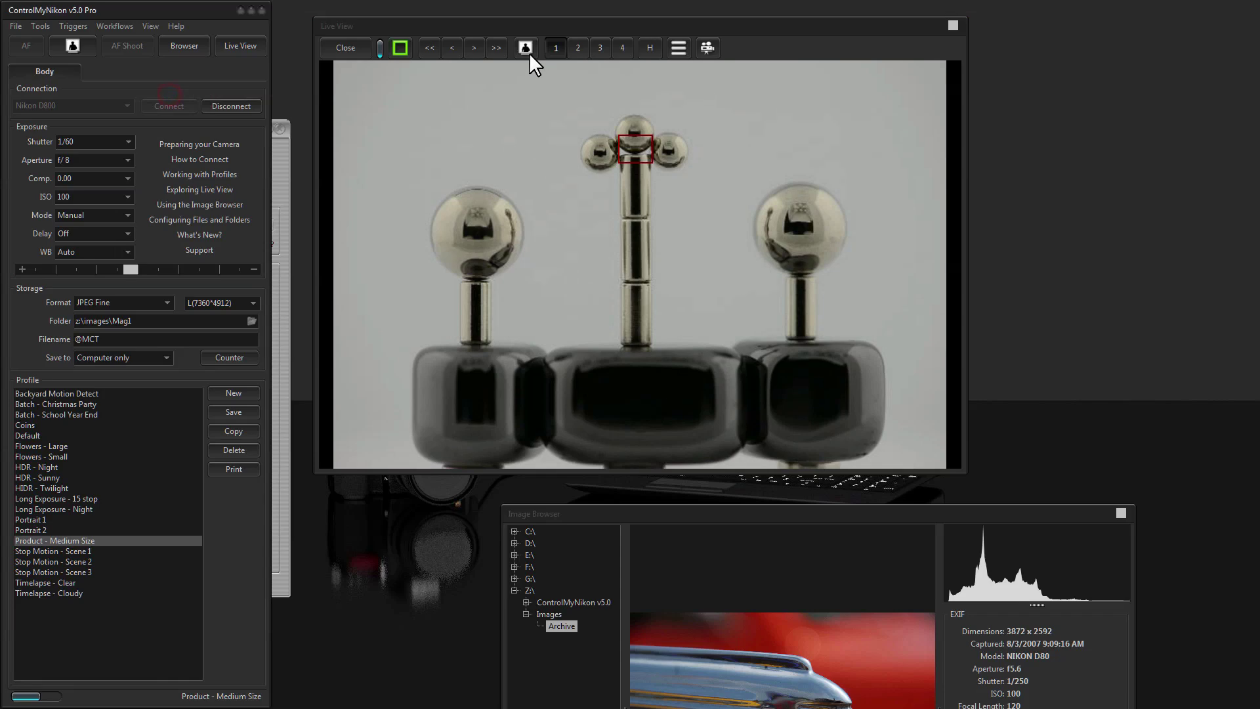
{"action": "left_click_drag", "start_coordinate": [458, 26], "coordinate": [572, 18]}
{"action": "left_click_drag", "start_coordinate": [747, 513], "coordinate": [753, 274]}
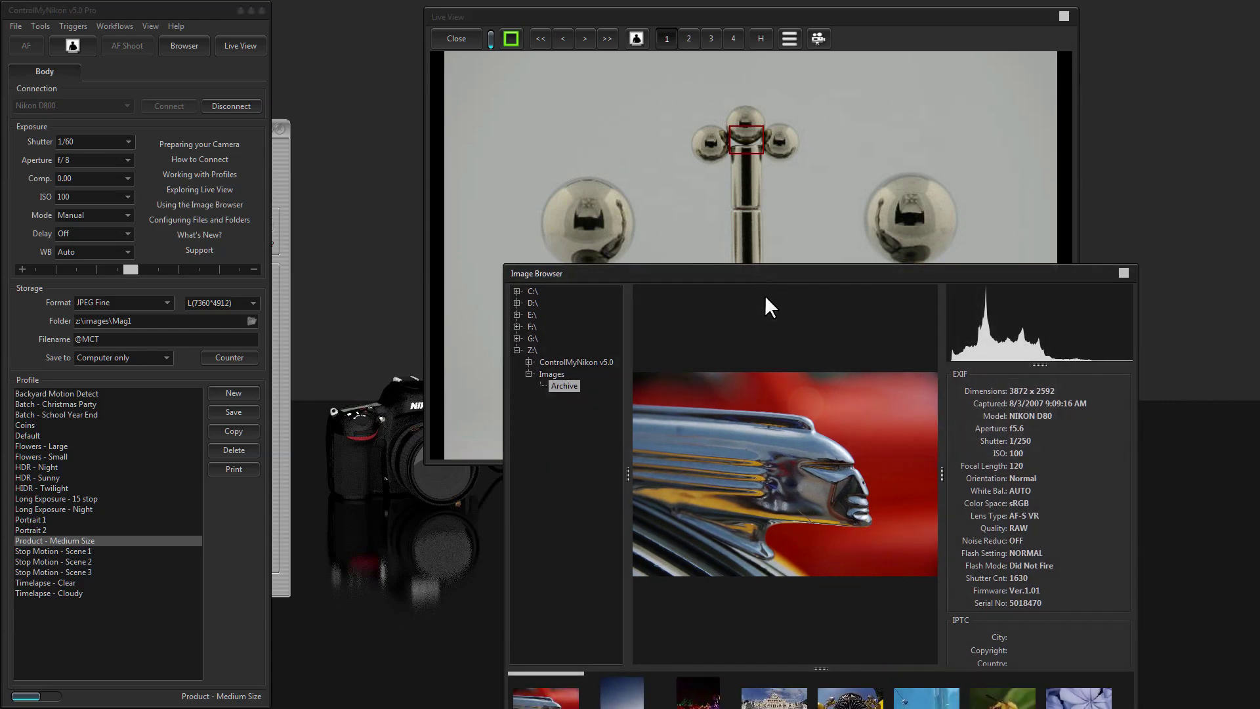
- Reattach the image browser and the live view to the main window
{"action": "left_click", "coordinate": [149, 25]}
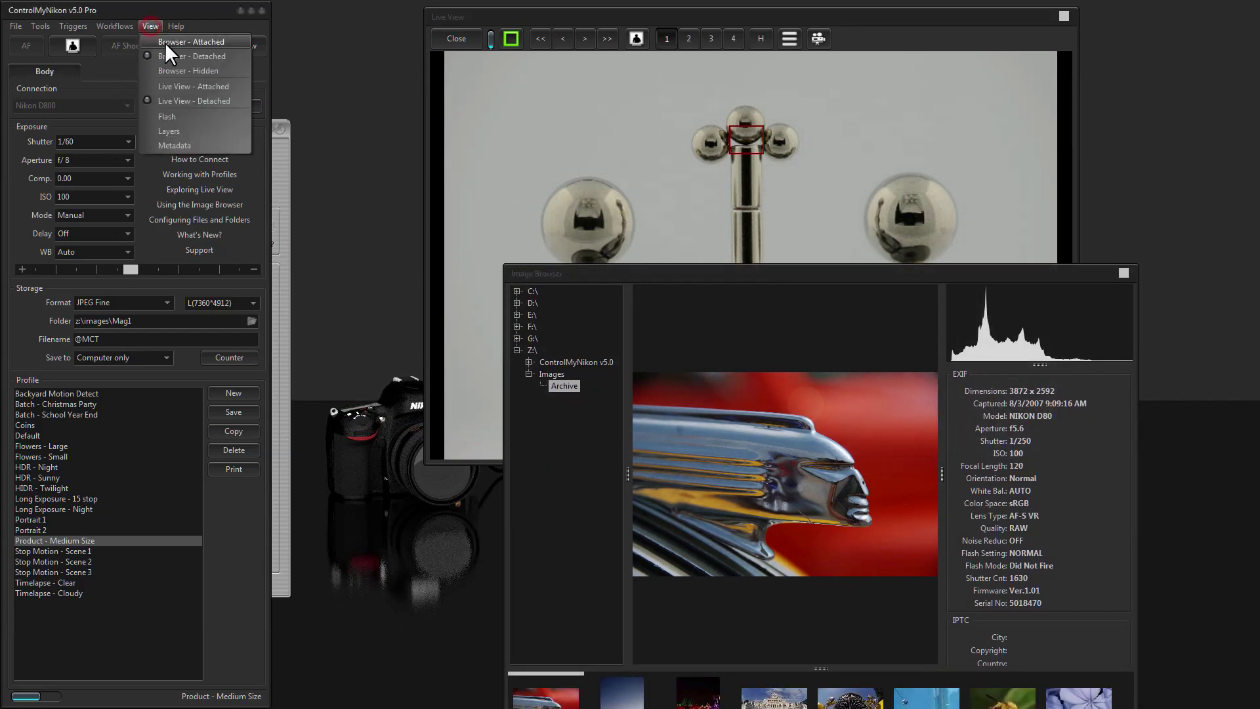
{"action": "left_click", "coordinate": [164, 42]}
{"action": "left_click", "coordinate": [146, 21]}
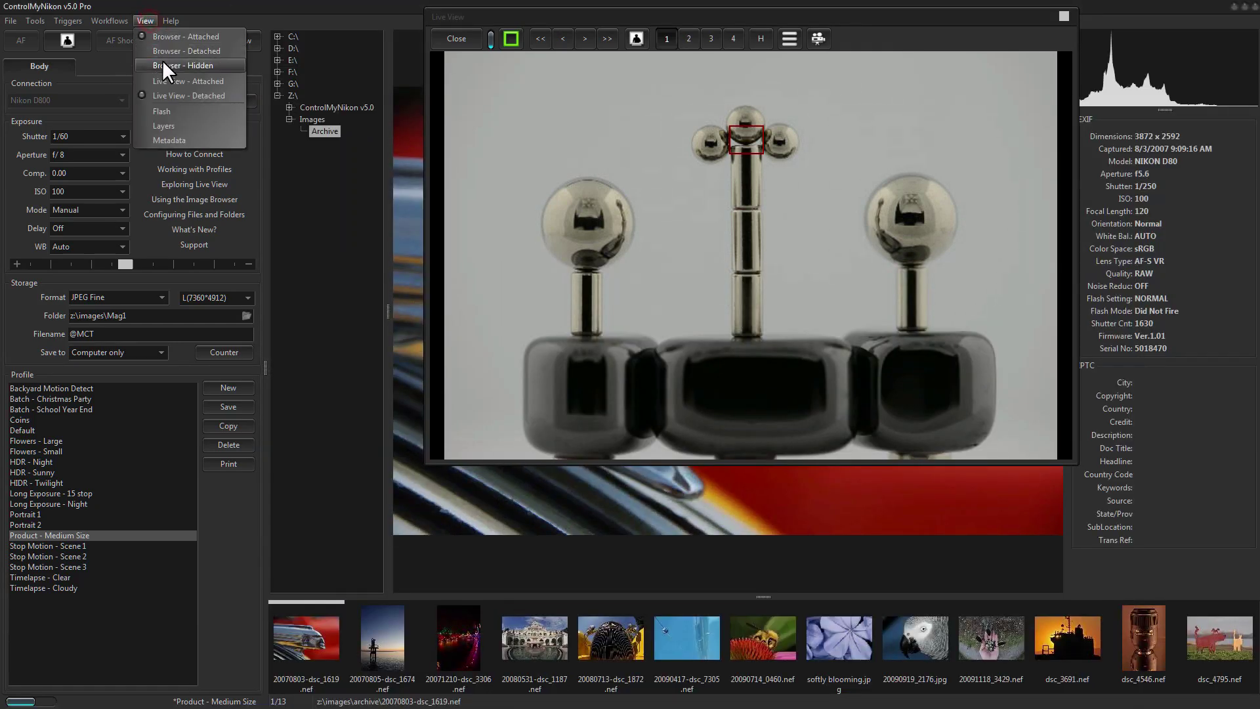
{"action": "left_click", "coordinate": [163, 76]}
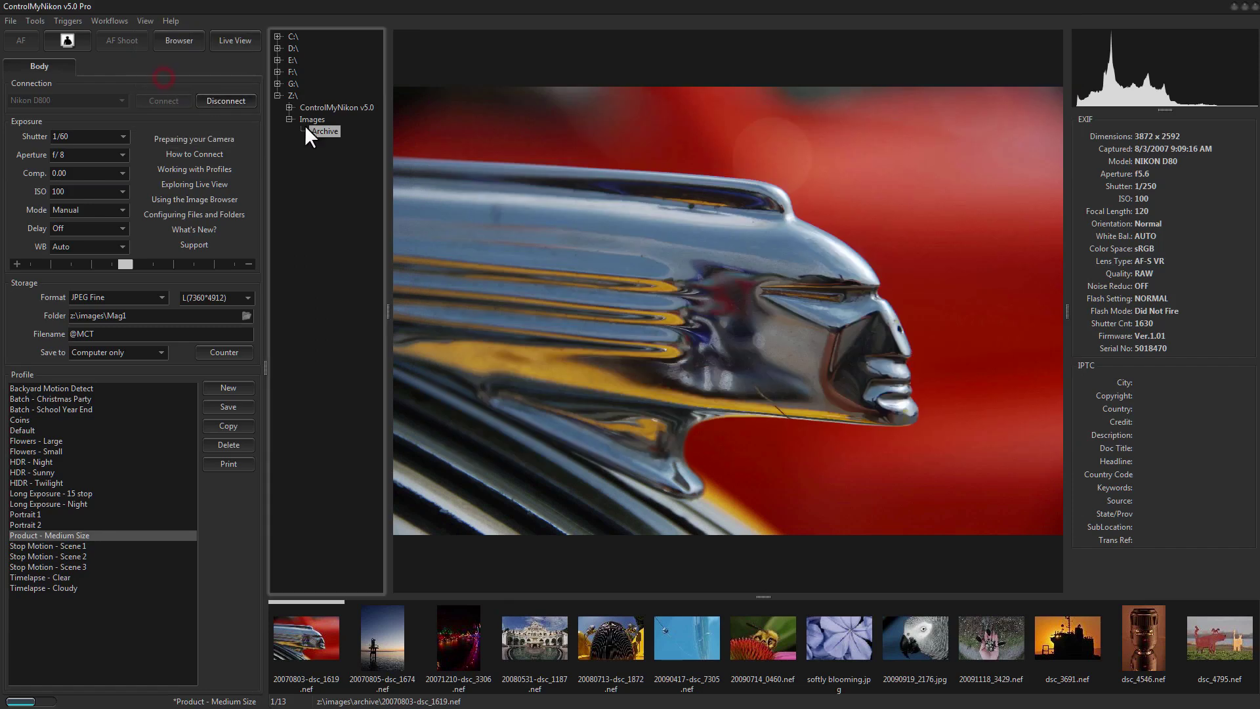
- Switch back and forth between the attached live view and the image browser
{"action": "left_click", "coordinate": [226, 39]}
{"action": "left_click", "coordinate": [176, 40]}
{"action": "left_click", "coordinate": [226, 40]}
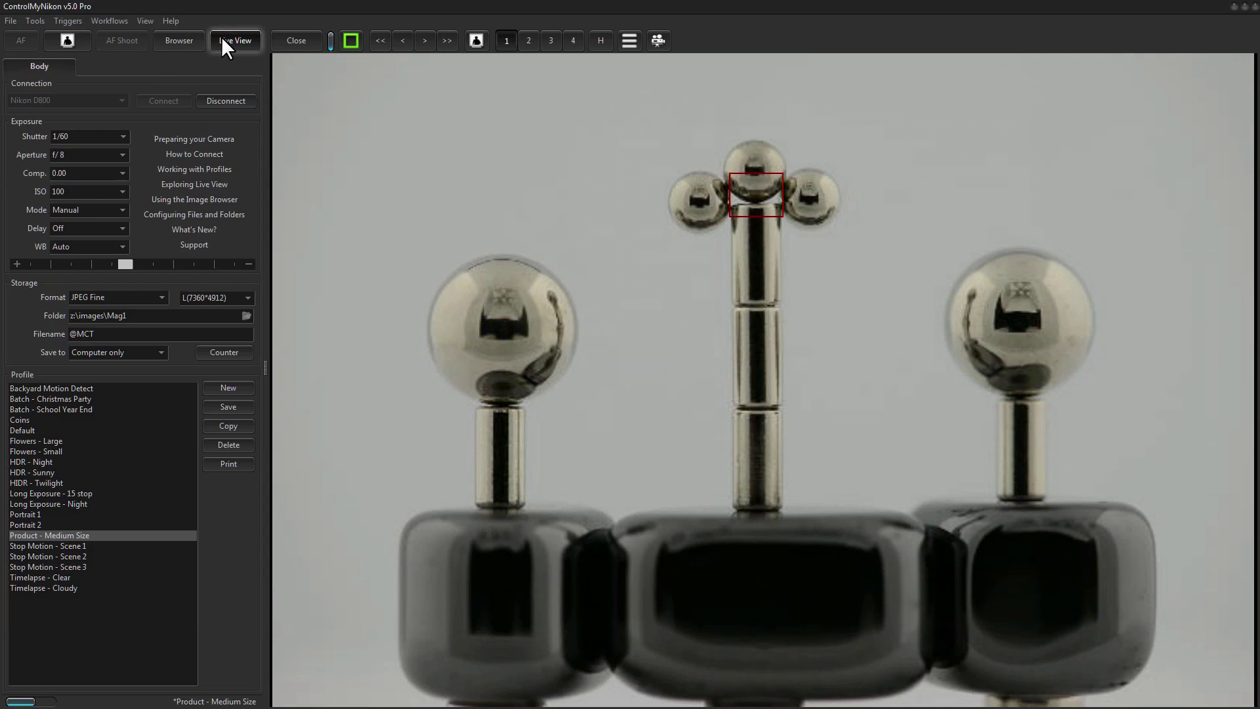
{"action": "left_click", "coordinate": [222, 37]}
{"action": "left_click", "coordinate": [221, 40]}
{"action": "left_click", "coordinate": [222, 37]}
{"action": "left_click", "coordinate": [222, 37]}
- Capture a photo and inspect the metal rods and spheres with the magnifier at different magnifications
{"action": "left_click", "coordinate": [71, 39]}
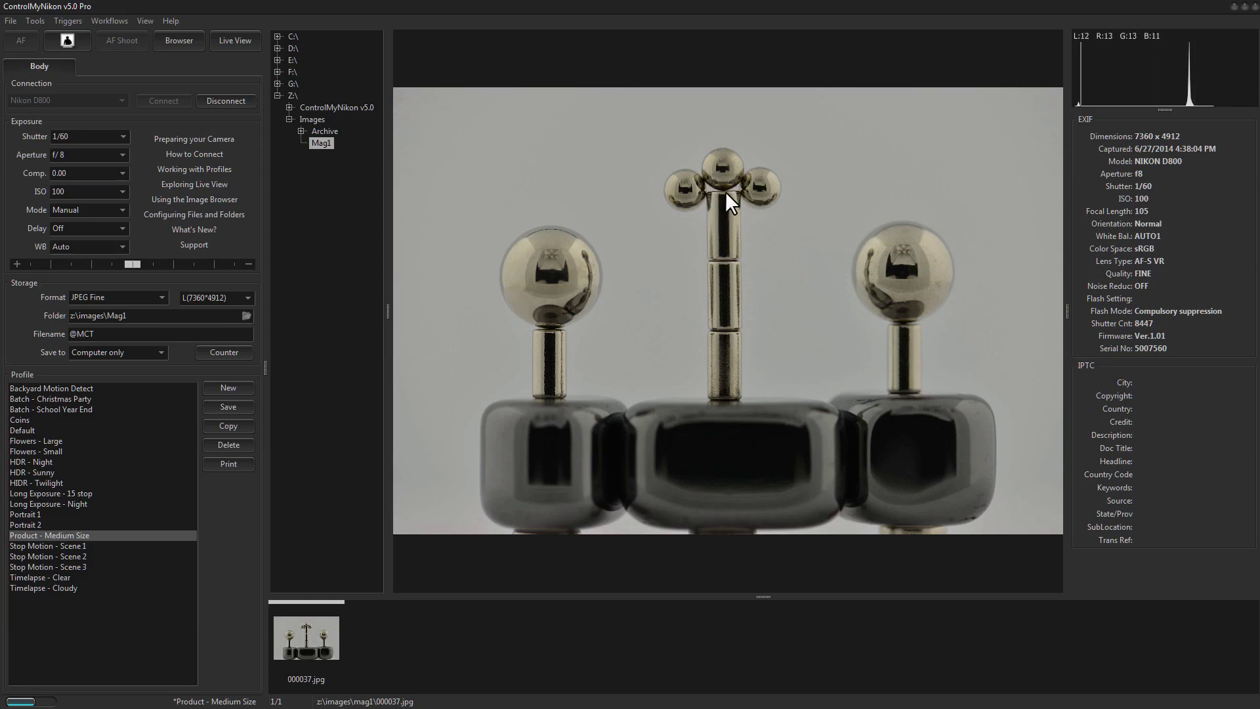
{"action": "left_click_drag", "start_coordinate": [723, 186], "coordinate": [729, 335]}
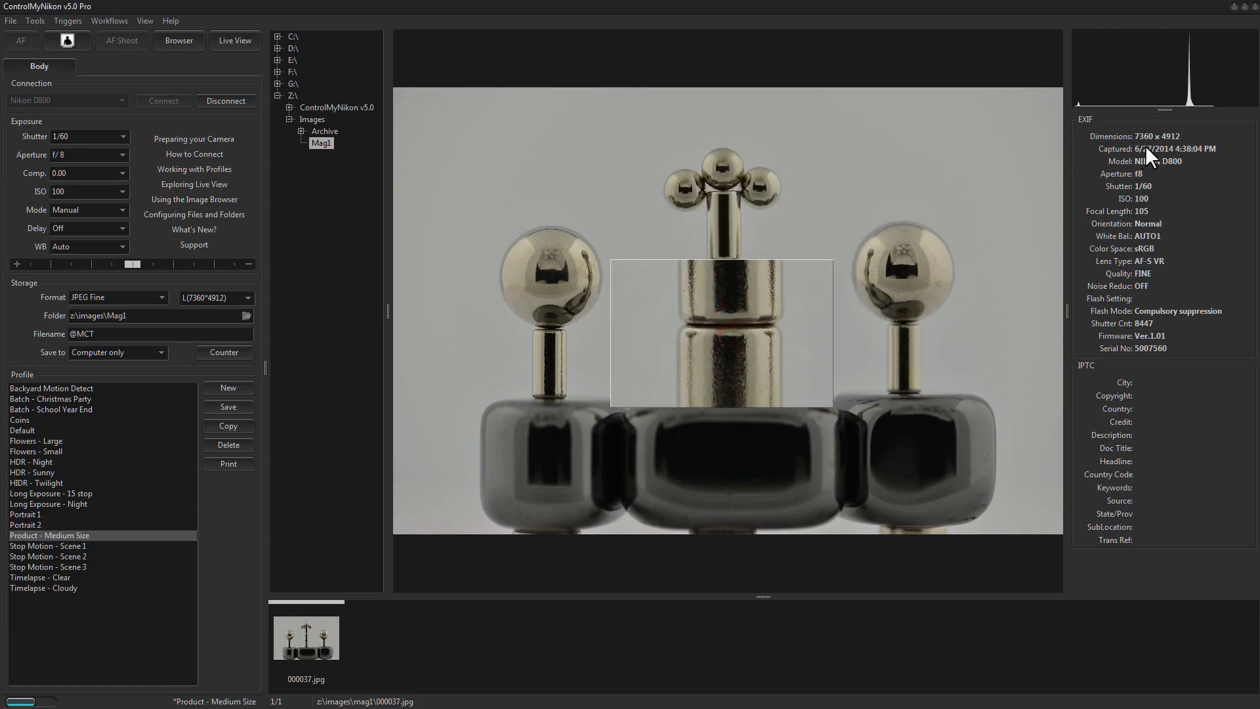
{"action": "scroll", "coordinate": [739, 336], "scroll_direction": "up", "scroll_amount": 3}
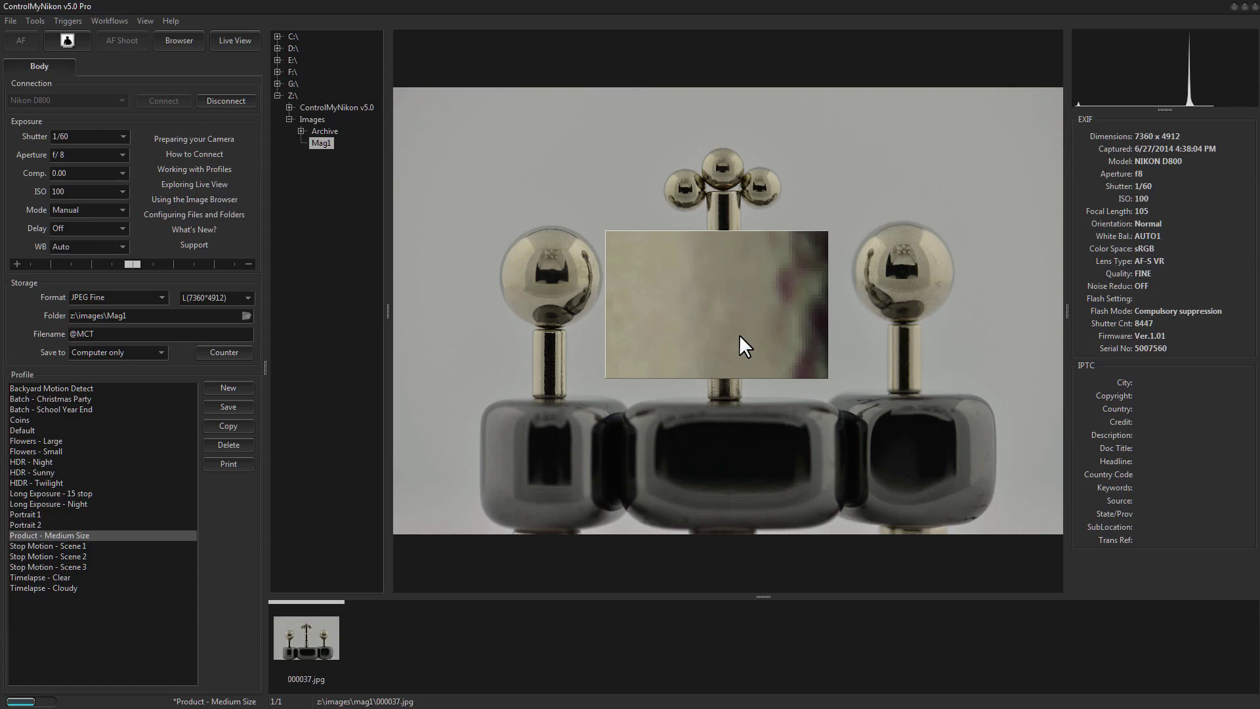
{"action": "scroll", "coordinate": [739, 332], "scroll_direction": "down", "scroll_amount": 3}
{"action": "left_click_drag", "start_coordinate": [739, 331], "coordinate": [737, 320]}
{"action": "left_click_drag", "start_coordinate": [902, 274], "coordinate": [729, 200]}
{"action": "scroll", "coordinate": [901, 291], "scroll_direction": "down", "scroll_amount": 1}
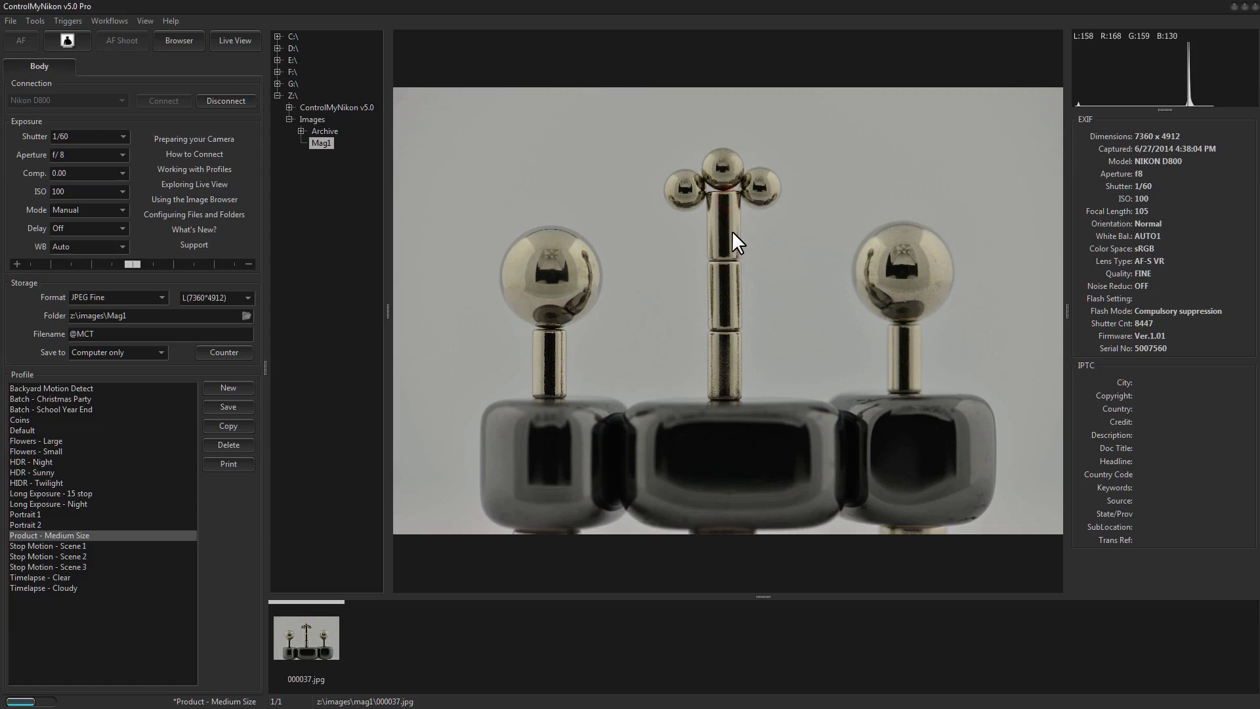
- View the captured photo full screen, inspect the top spheres with the magnifier and return to the browser
{"action": "right_click", "coordinate": [722, 178]}
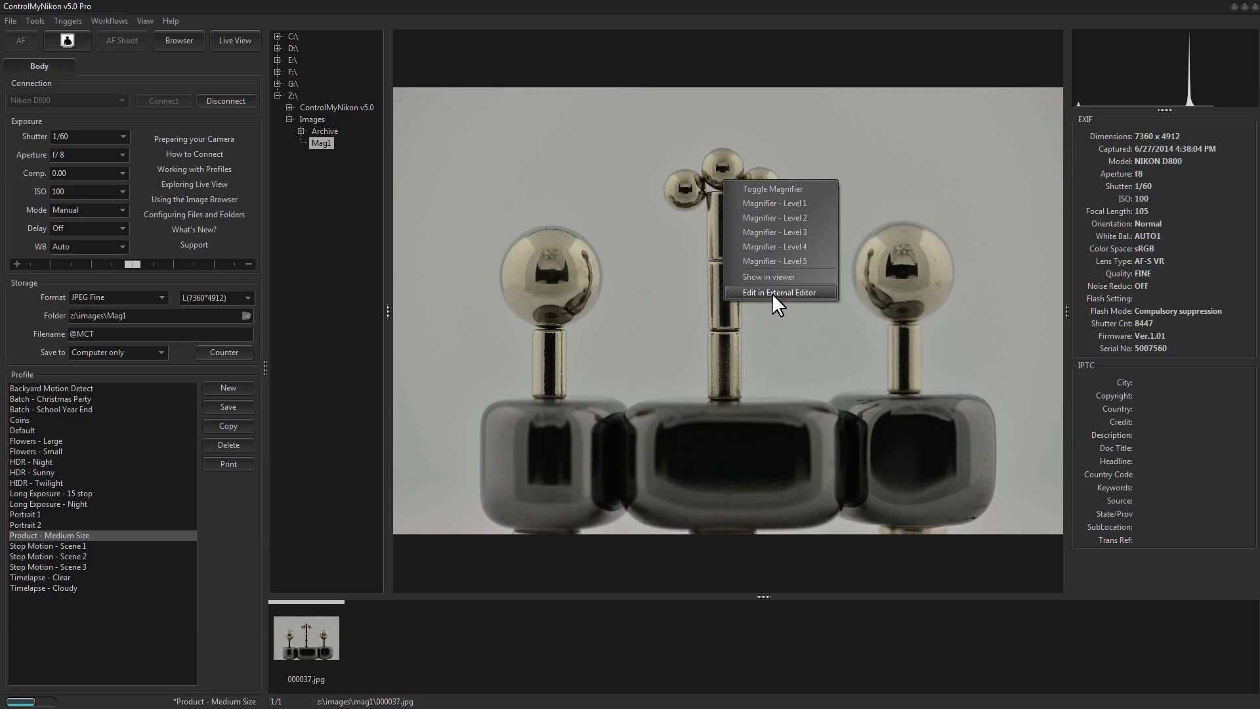
{"action": "left_click", "coordinate": [720, 172]}
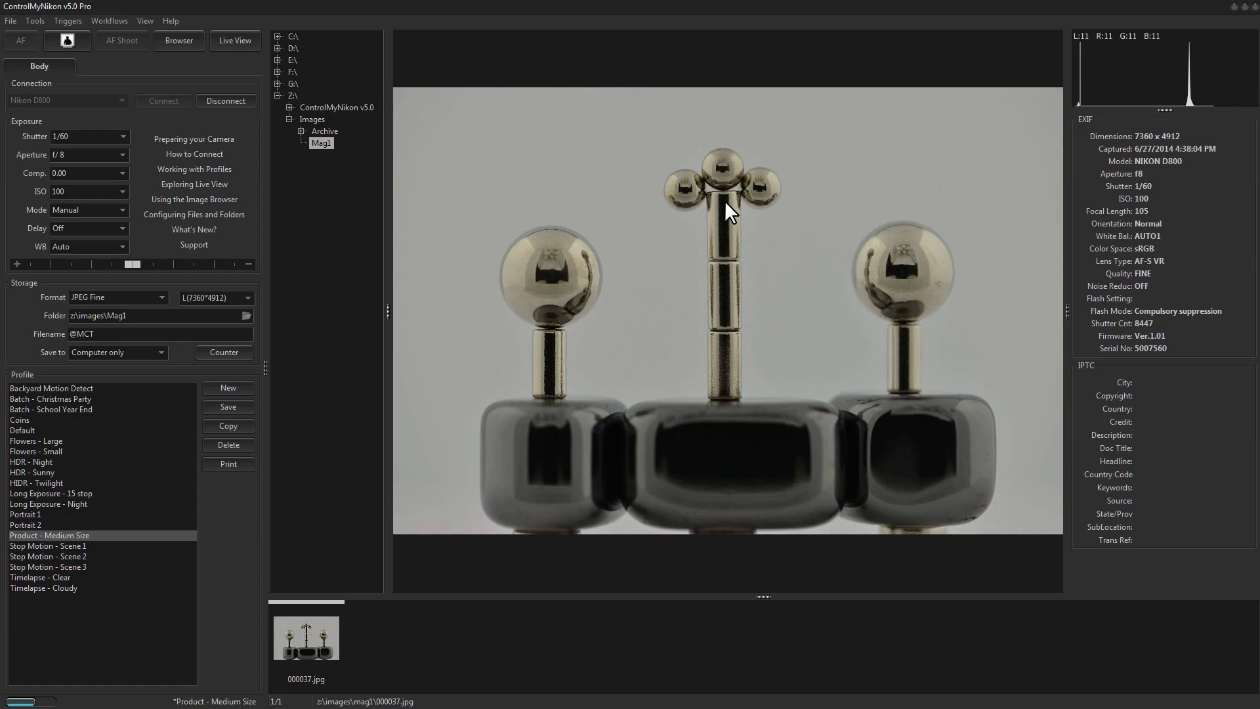
{"action": "double_click", "coordinate": [725, 201]}
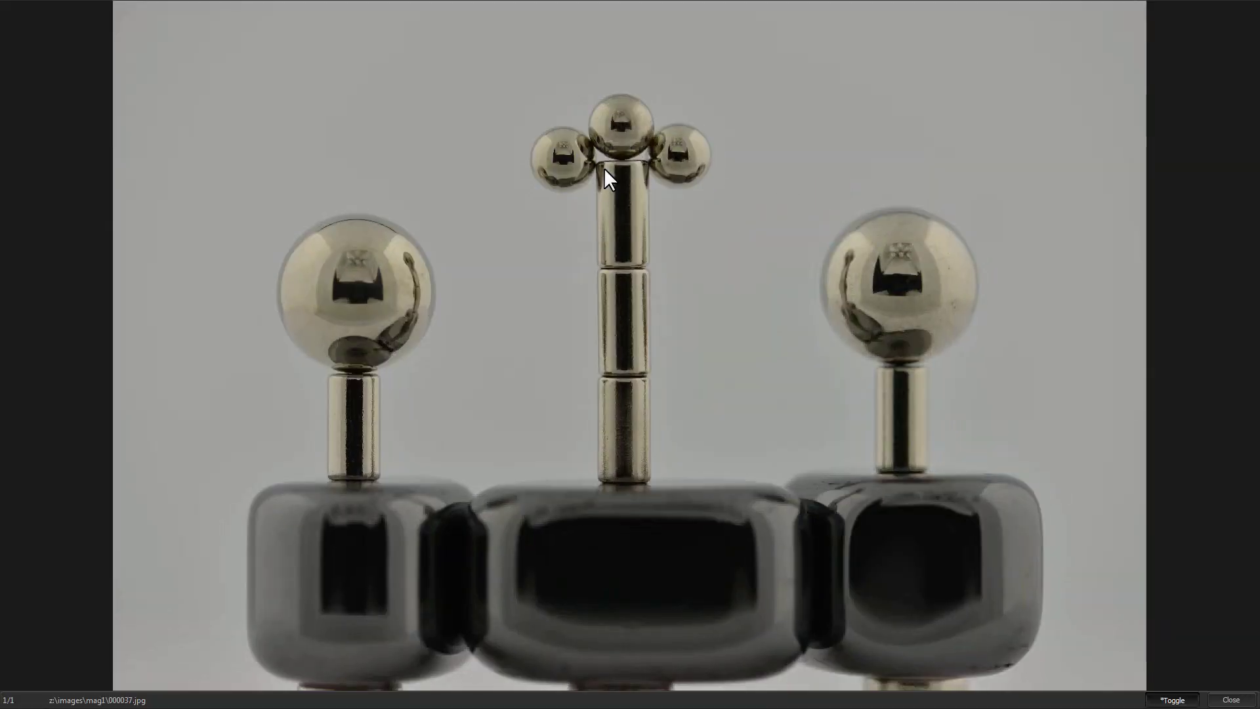
{"action": "left_click_drag", "start_coordinate": [621, 157], "coordinate": [656, 171]}
{"action": "double_click", "coordinate": [692, 201]}
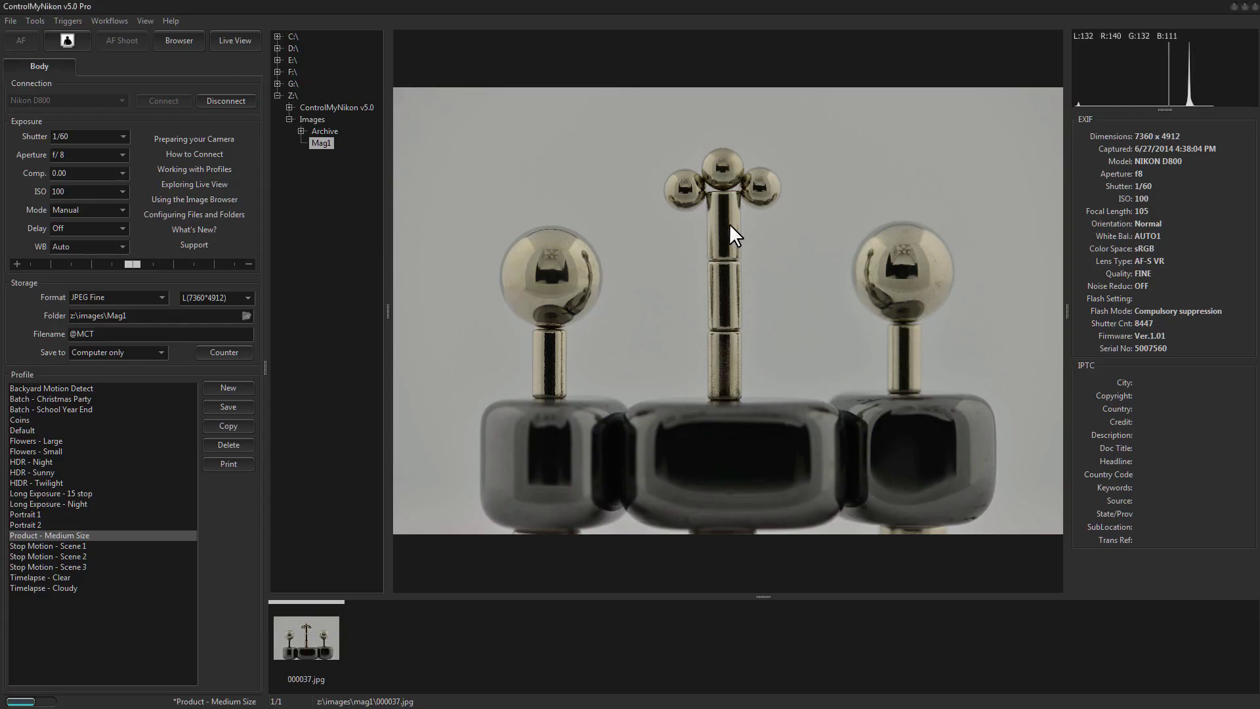
- Show the captured photo in the separate viewer, reposition its window, and toggle it to full screen before closing it
{"action": "right_click", "coordinate": [717, 206]}
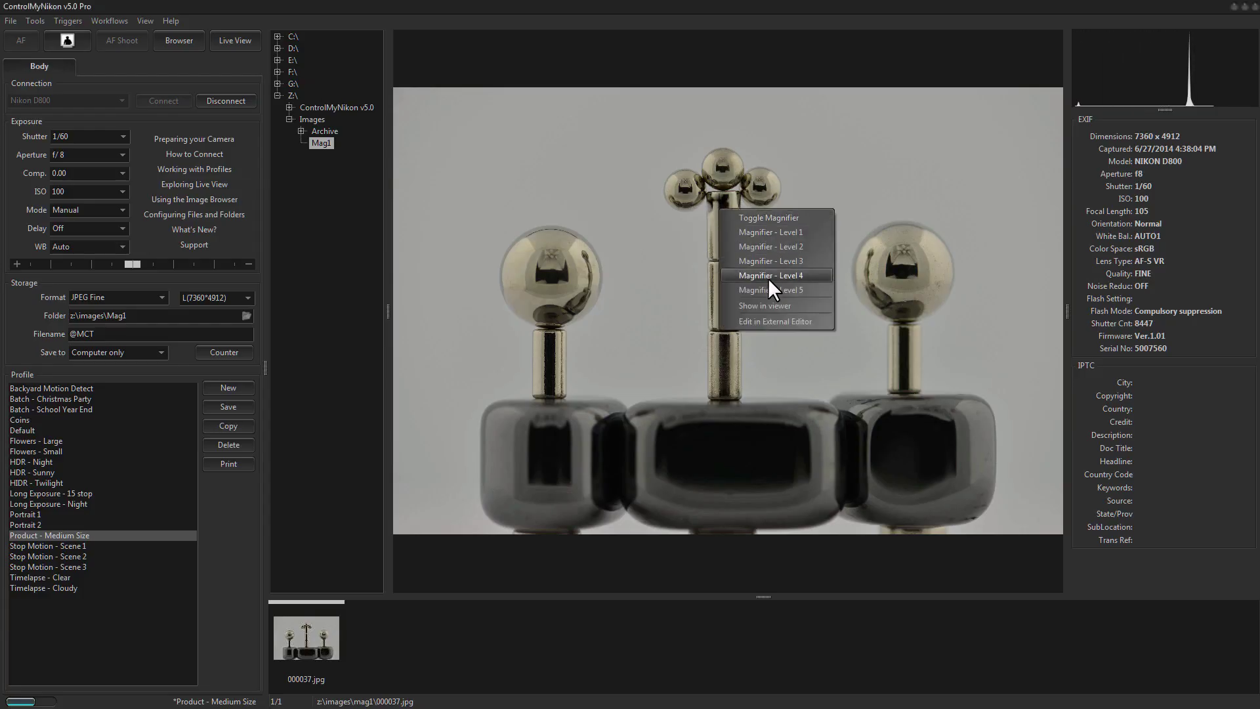
{"action": "left_click", "coordinate": [769, 305]}
{"action": "left_click_drag", "start_coordinate": [570, 103], "coordinate": [639, 110]}
{"action": "left_click_drag", "start_coordinate": [778, 114], "coordinate": [1259, 141]}
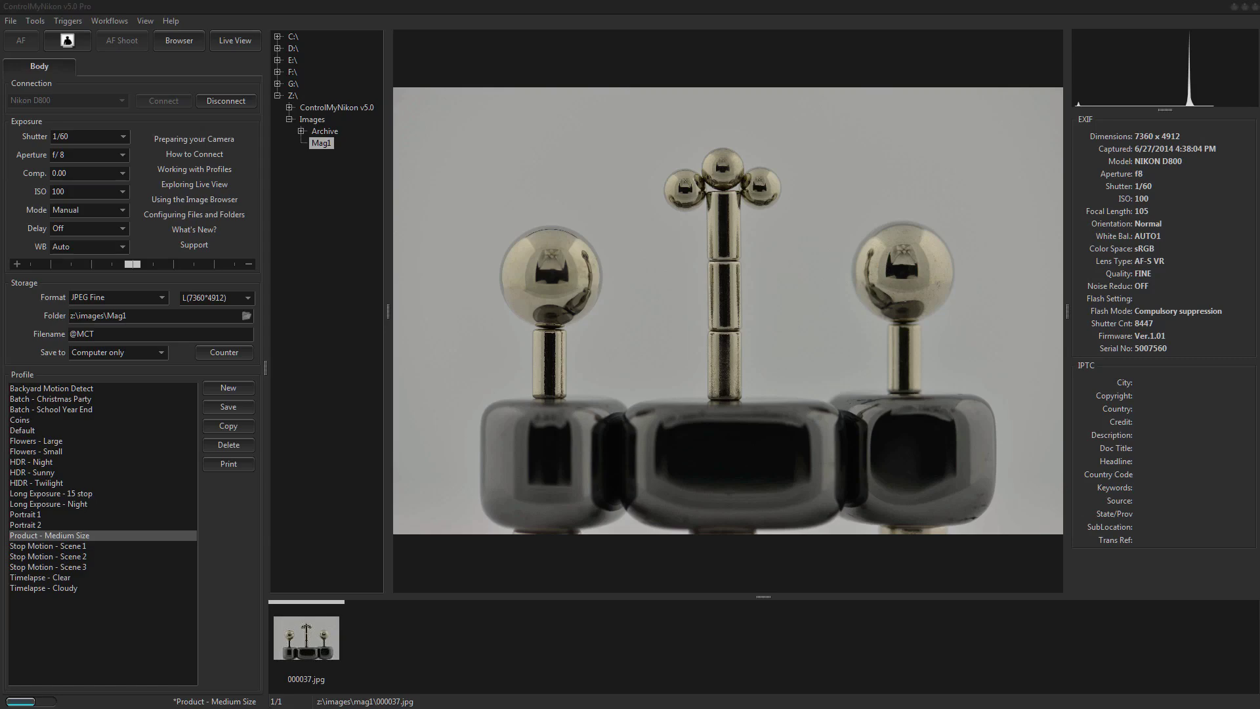
{"action": "left_click_drag", "start_coordinate": [1259, 141], "coordinate": [721, 120]}
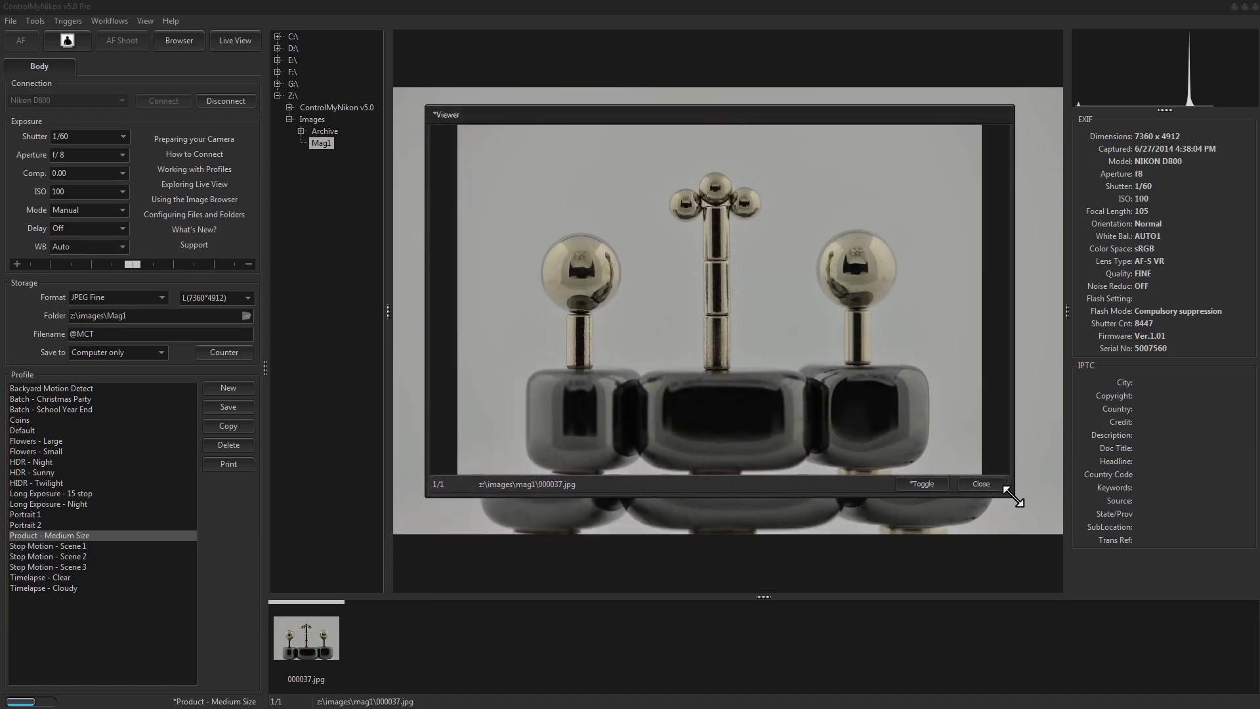
{"action": "left_click", "coordinate": [944, 483]}
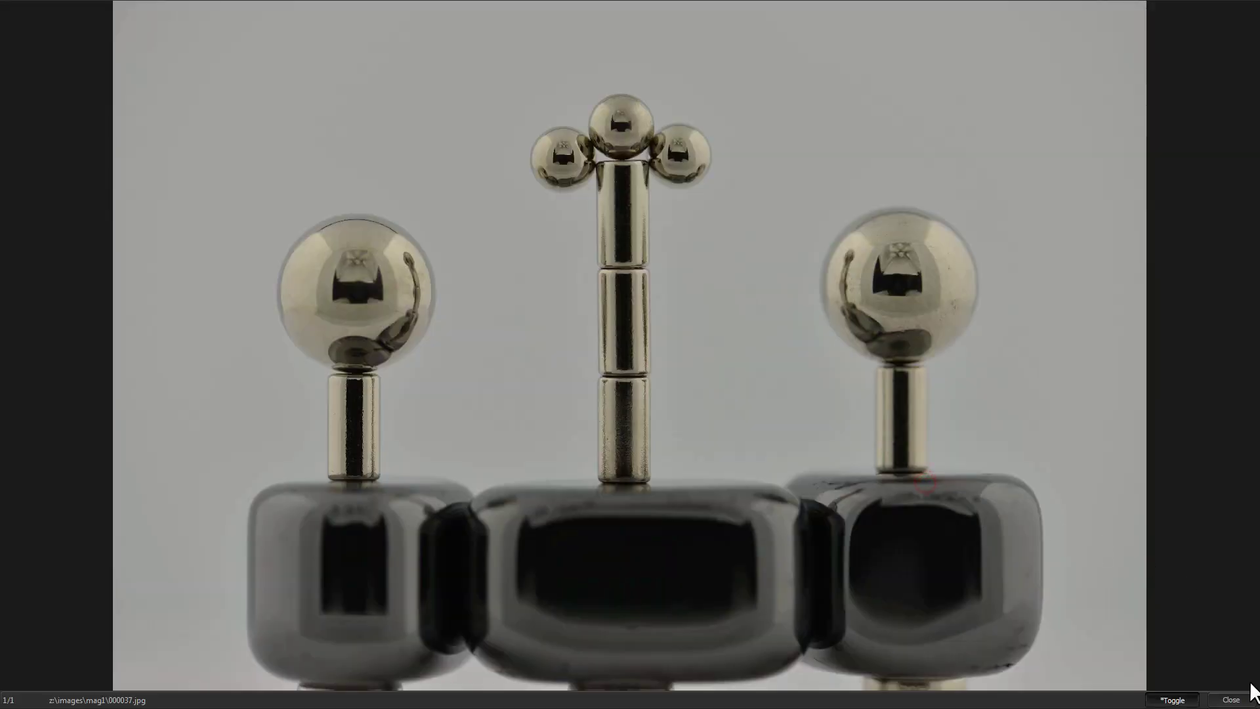
{"action": "left_click", "coordinate": [1228, 699]}
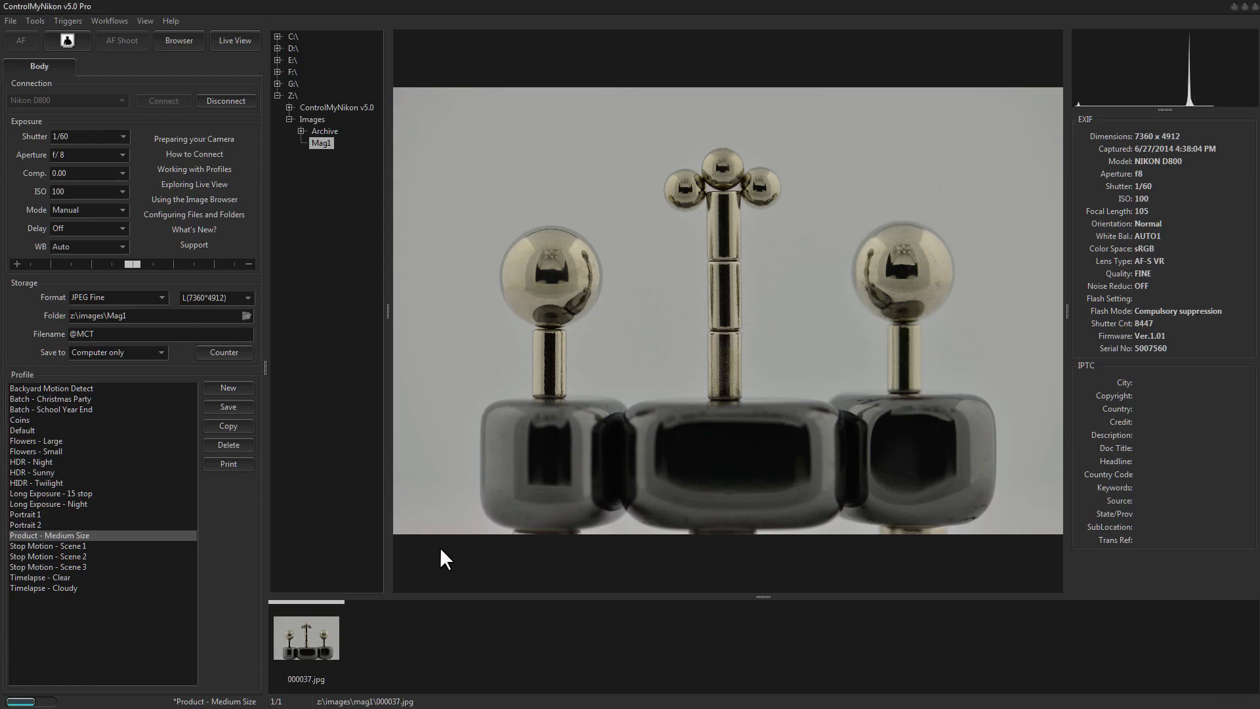
- Enlarge the thumbnail strip and add Histogram, EXIF Dimensions and EXIF Shutter to its displayed fields
{"action": "left_click_drag", "start_coordinate": [503, 598], "coordinate": [502, 556]}
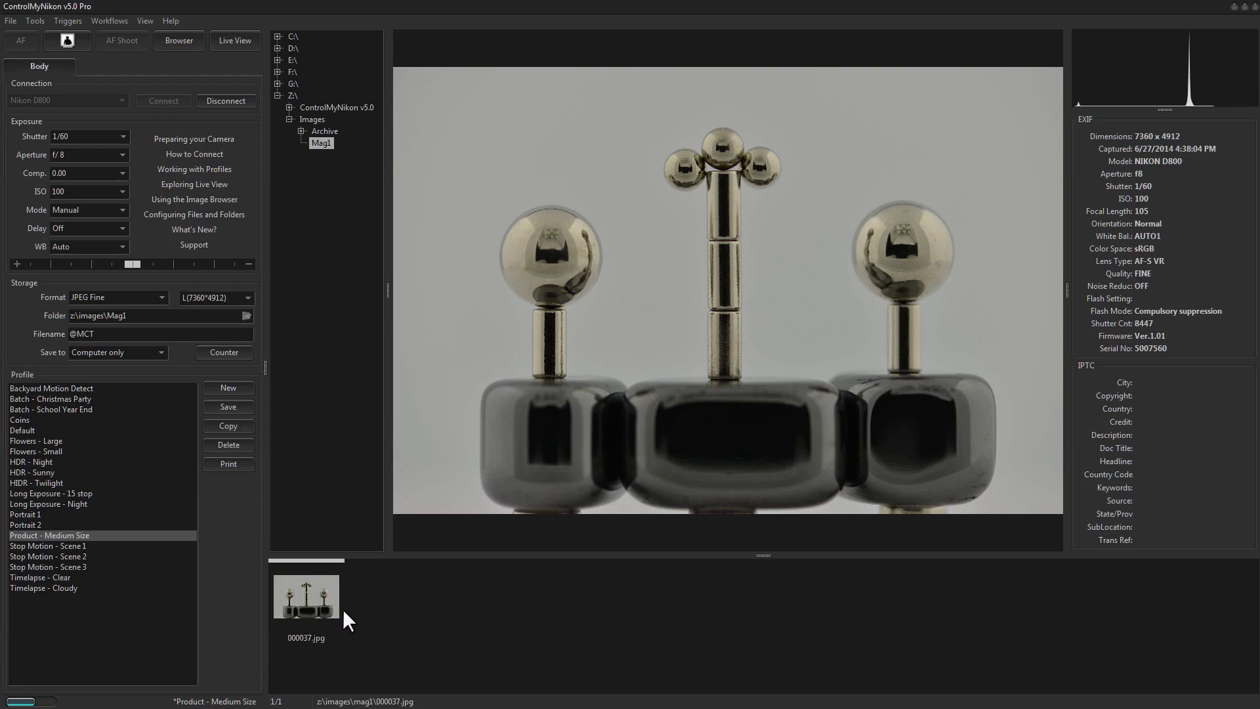
{"action": "right_click", "coordinate": [361, 589]}
{"action": "left_click", "coordinate": [400, 665]}
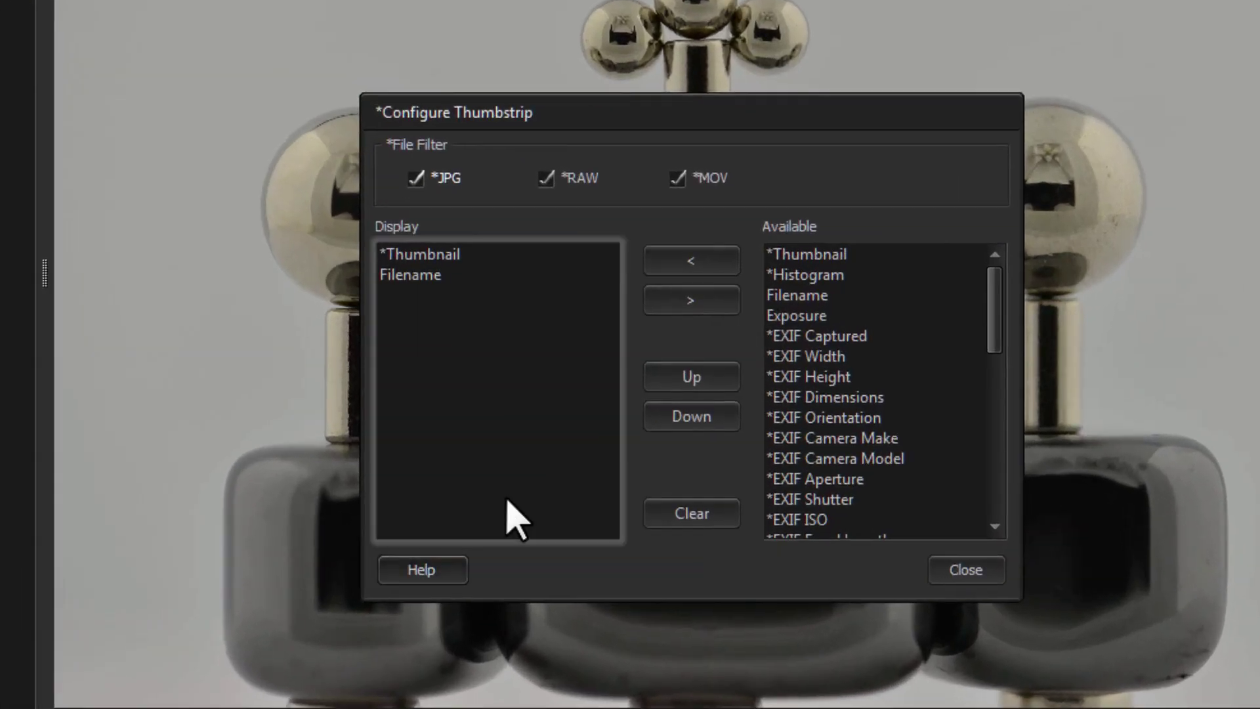
{"action": "double_click", "coordinate": [822, 276]}
{"action": "left_click_drag", "start_coordinate": [1001, 311], "coordinate": [1004, 328]}
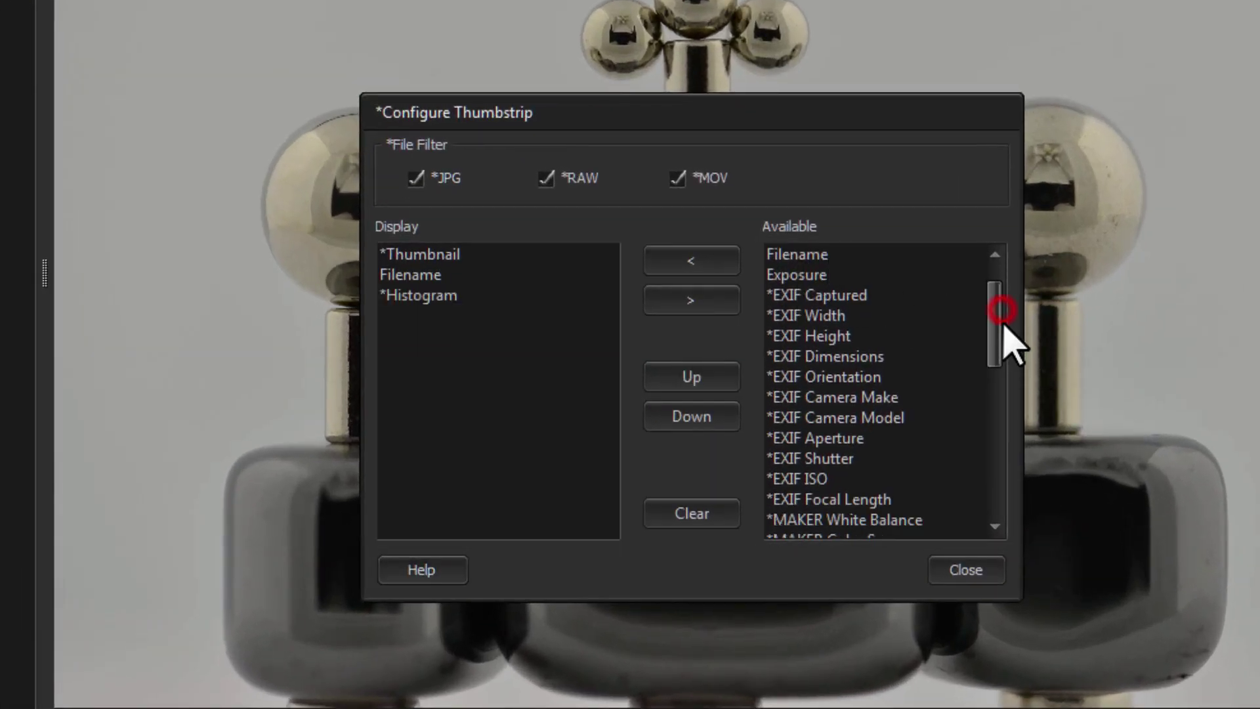
{"action": "double_click", "coordinate": [839, 358]}
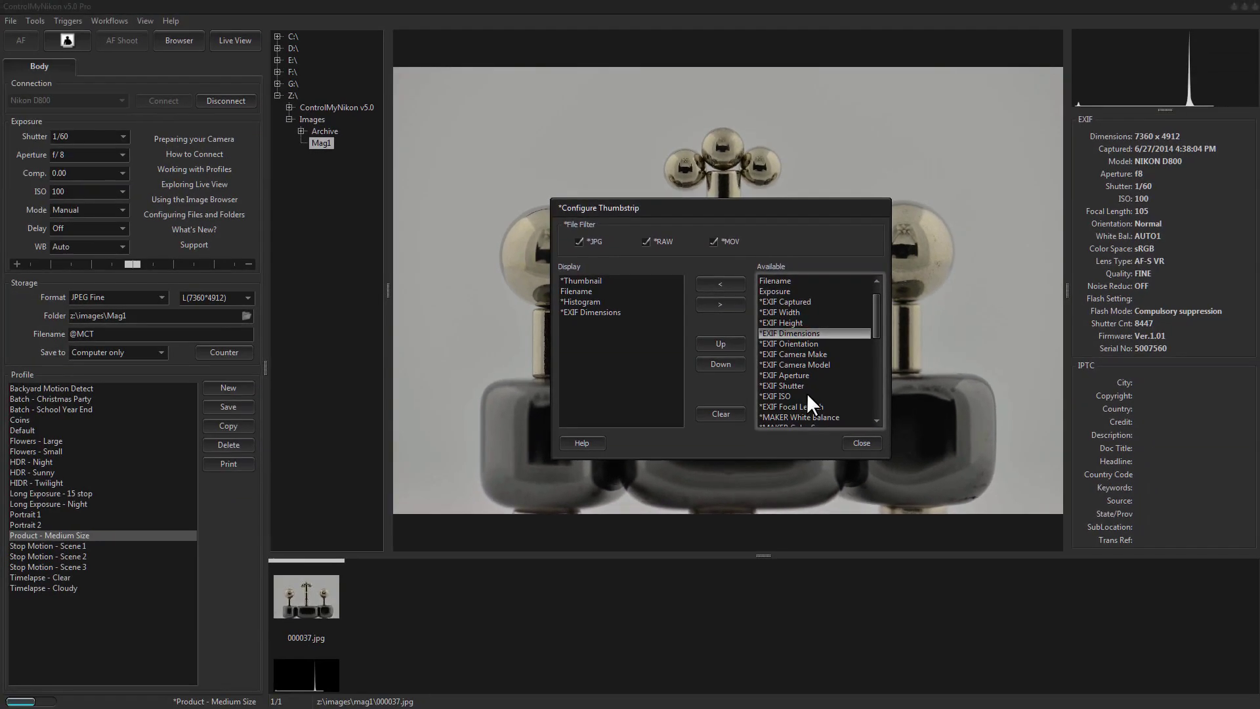
{"action": "double_click", "coordinate": [793, 386]}
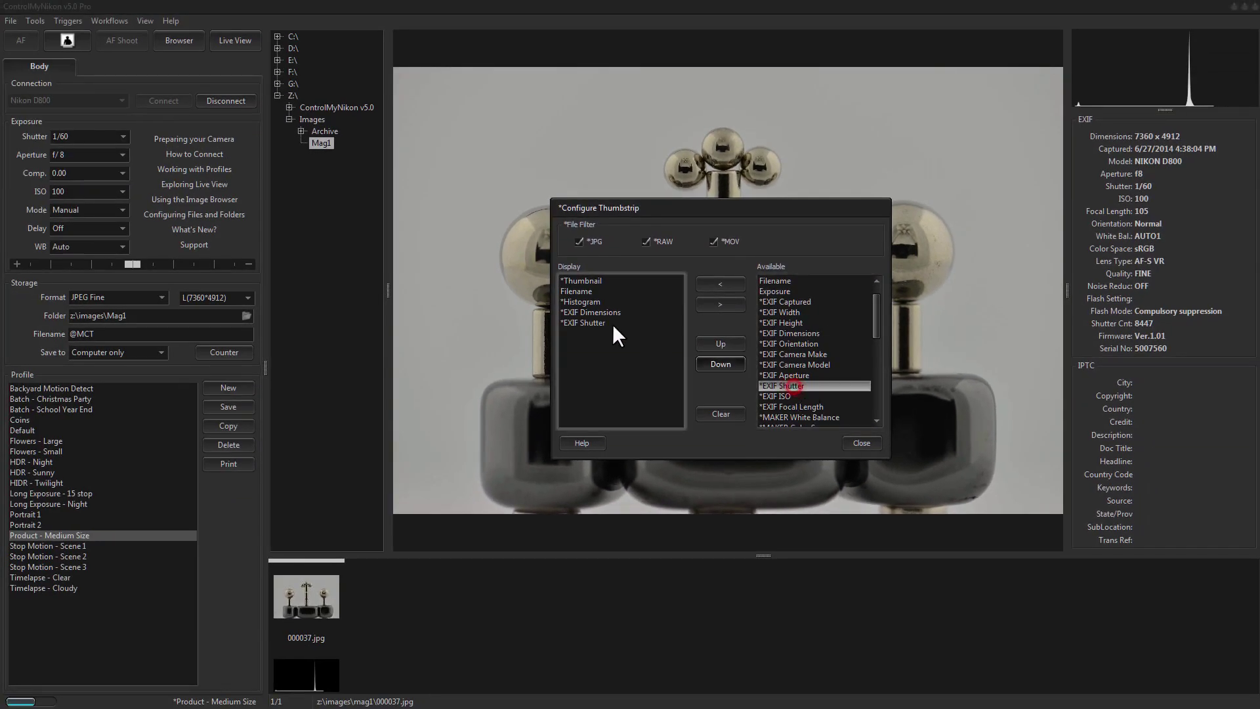
- Move Filename to the end of the thumbnail strip's displayed fields, below EXIF Shutter, and close the configuration
{"action": "left_click", "coordinate": [592, 301]}
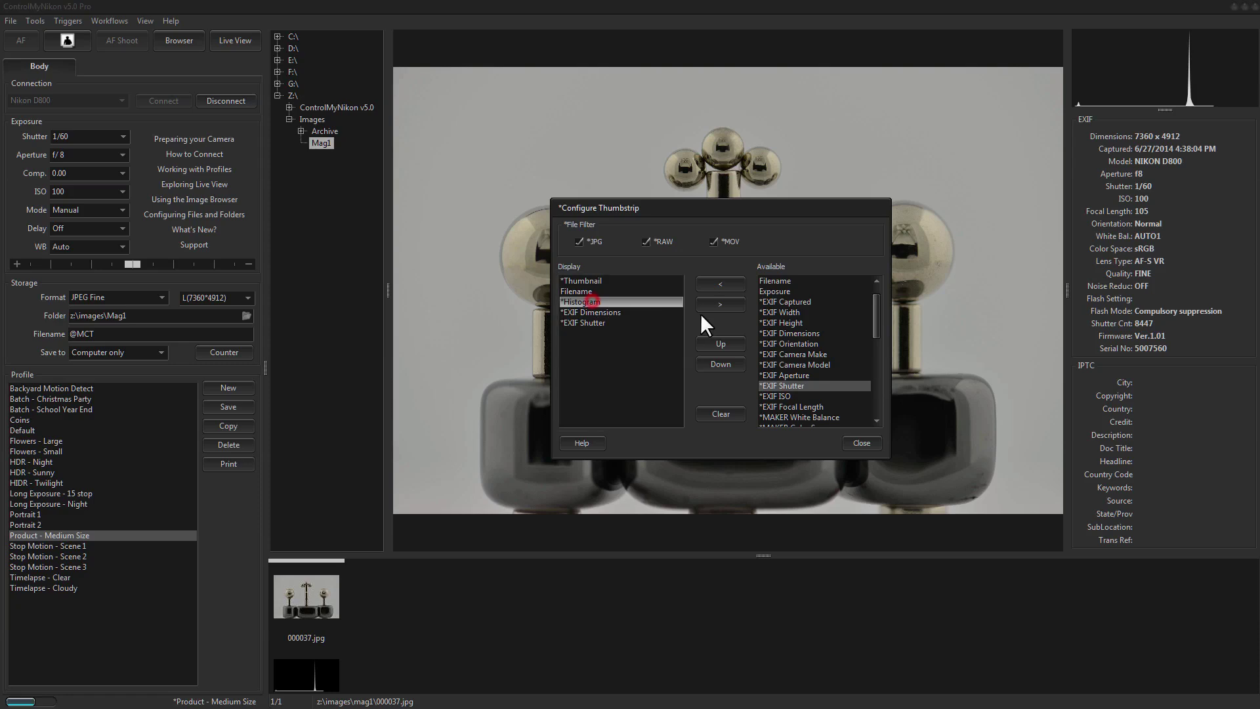
{"action": "left_click", "coordinate": [591, 292]}
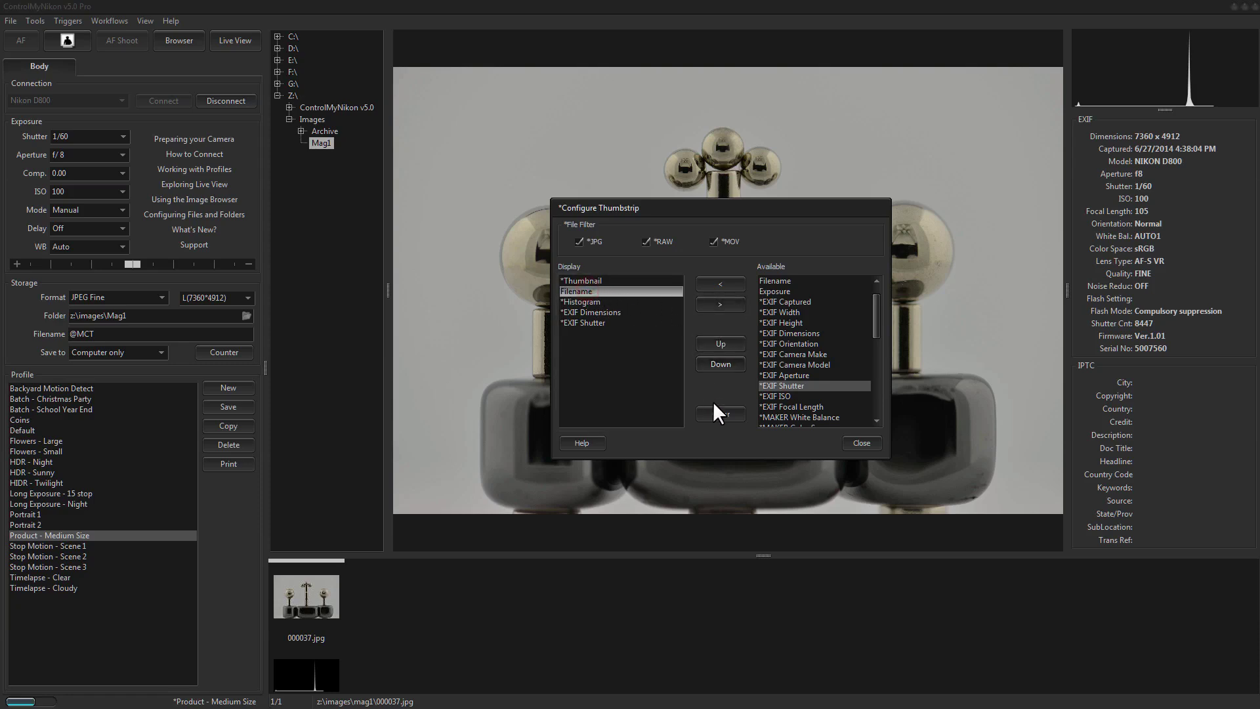
{"action": "left_click", "coordinate": [722, 363]}
{"action": "left_click", "coordinate": [722, 362]}
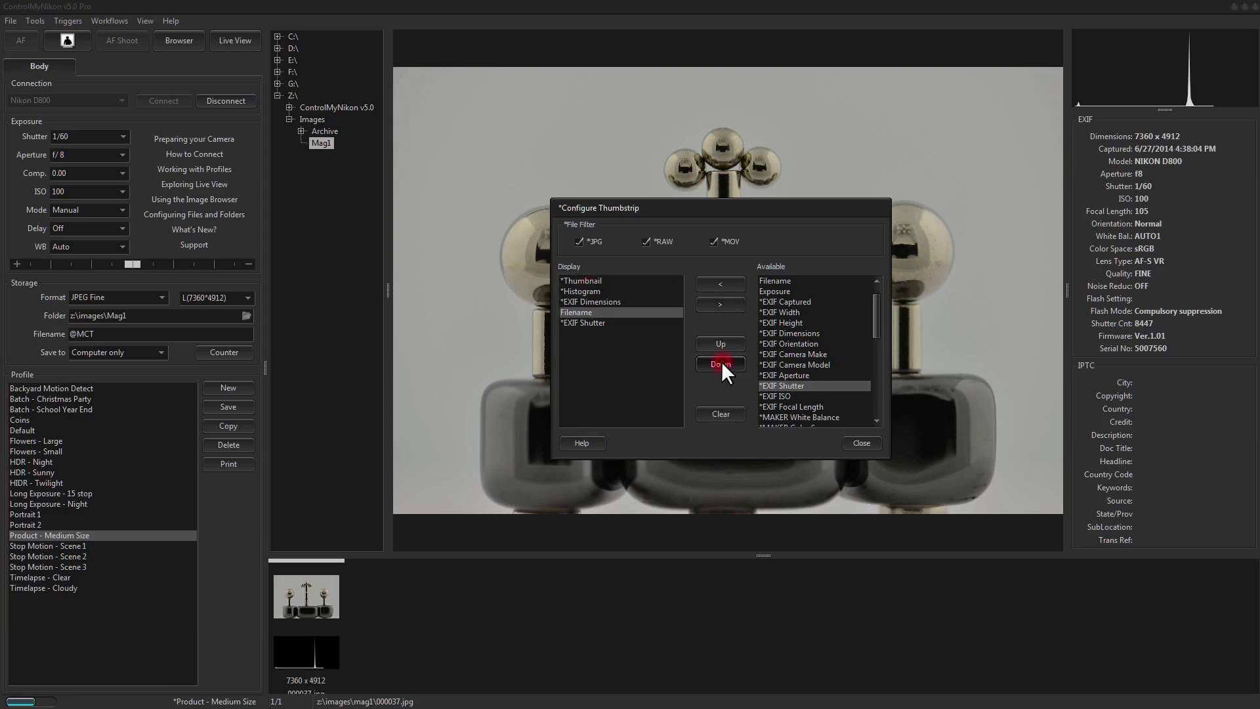
{"action": "left_click", "coordinate": [722, 362]}
{"action": "left_click", "coordinate": [863, 443]}
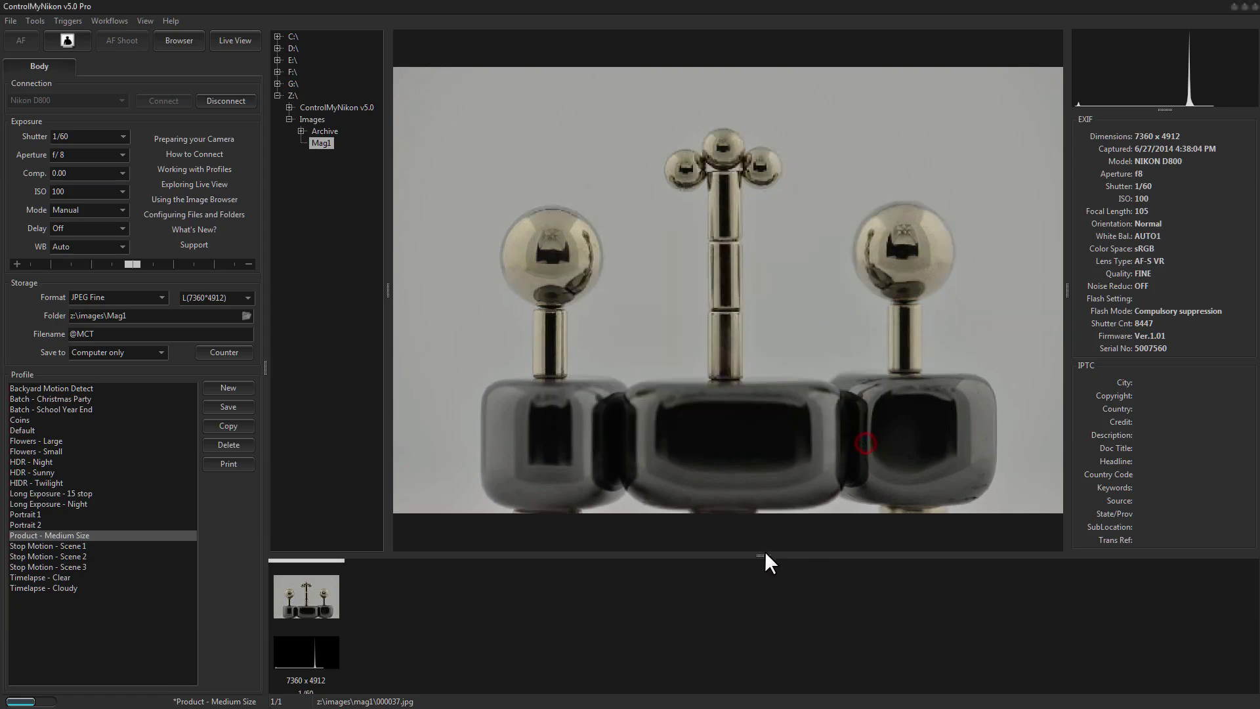
- Enlarge the thumbnail strip and switch to the Archive image folder
{"action": "left_click_drag", "start_coordinate": [762, 557], "coordinate": [764, 532]}
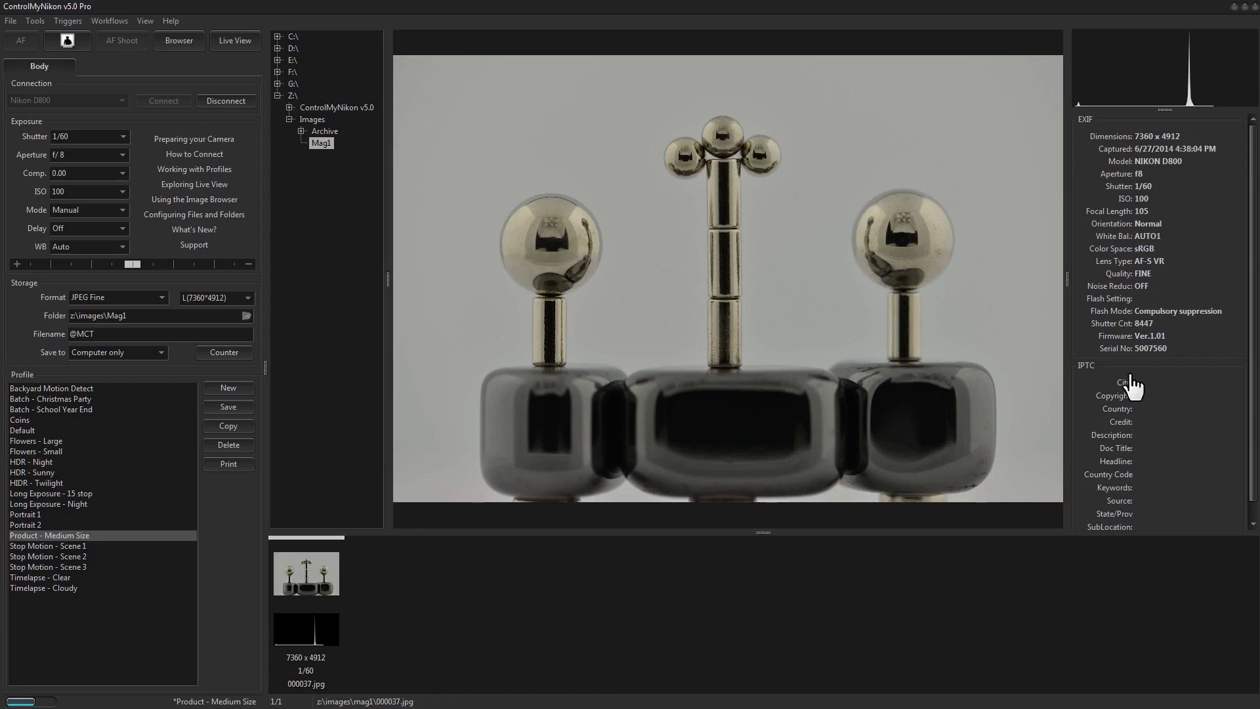
{"action": "key", "text": "Up"}
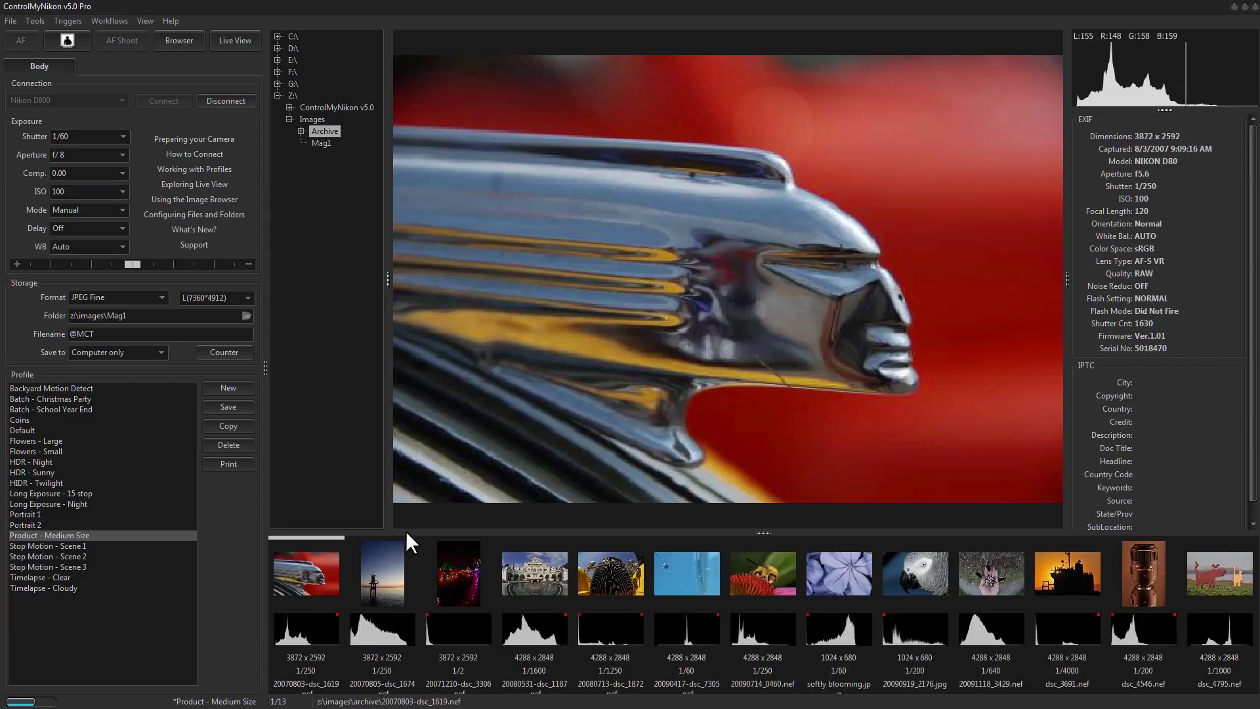
- Preview the detail print report for the Archive folder's images, page through it and close the preview
{"action": "right_click", "coordinate": [304, 569]}
{"action": "mouse_move", "coordinate": [348, 453]}
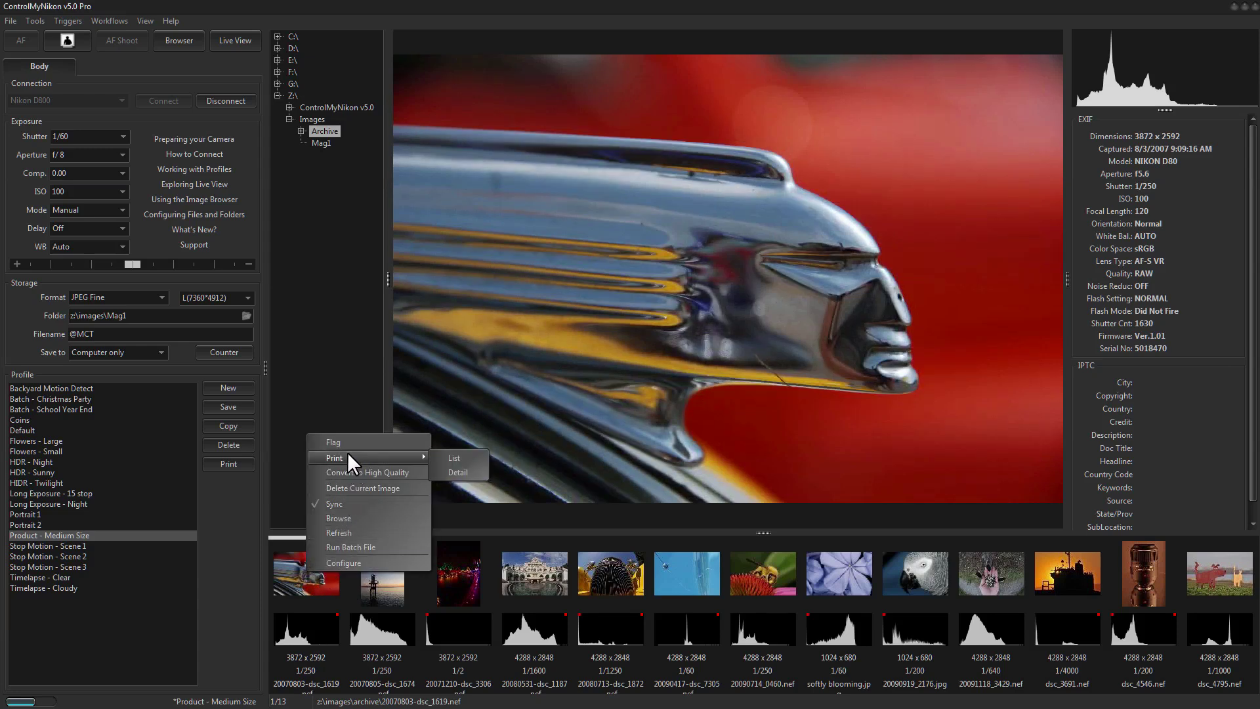
{"action": "left_click", "coordinate": [459, 470]}
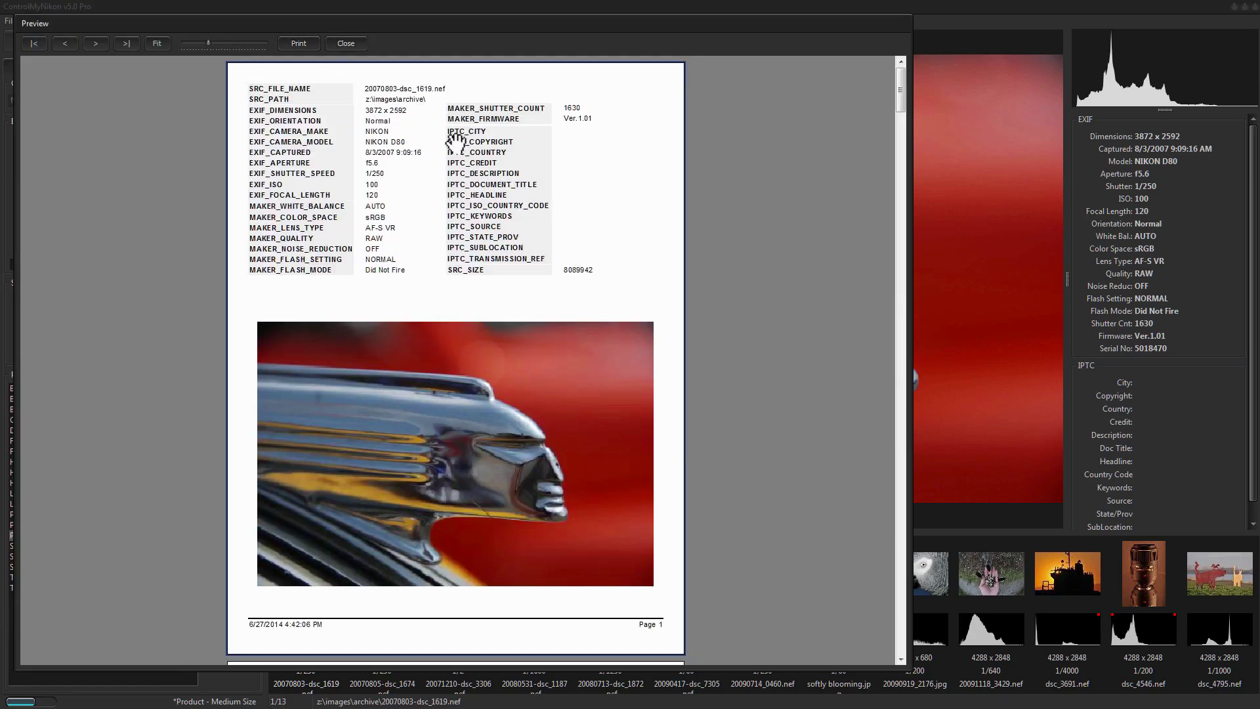
{"action": "left_click", "coordinate": [88, 41]}
{"action": "left_click", "coordinate": [89, 41]}
{"action": "left_click", "coordinate": [70, 42]}
{"action": "left_click", "coordinate": [70, 42]}
{"action": "left_click", "coordinate": [347, 43]}
{"action": "right_click", "coordinate": [328, 567]}
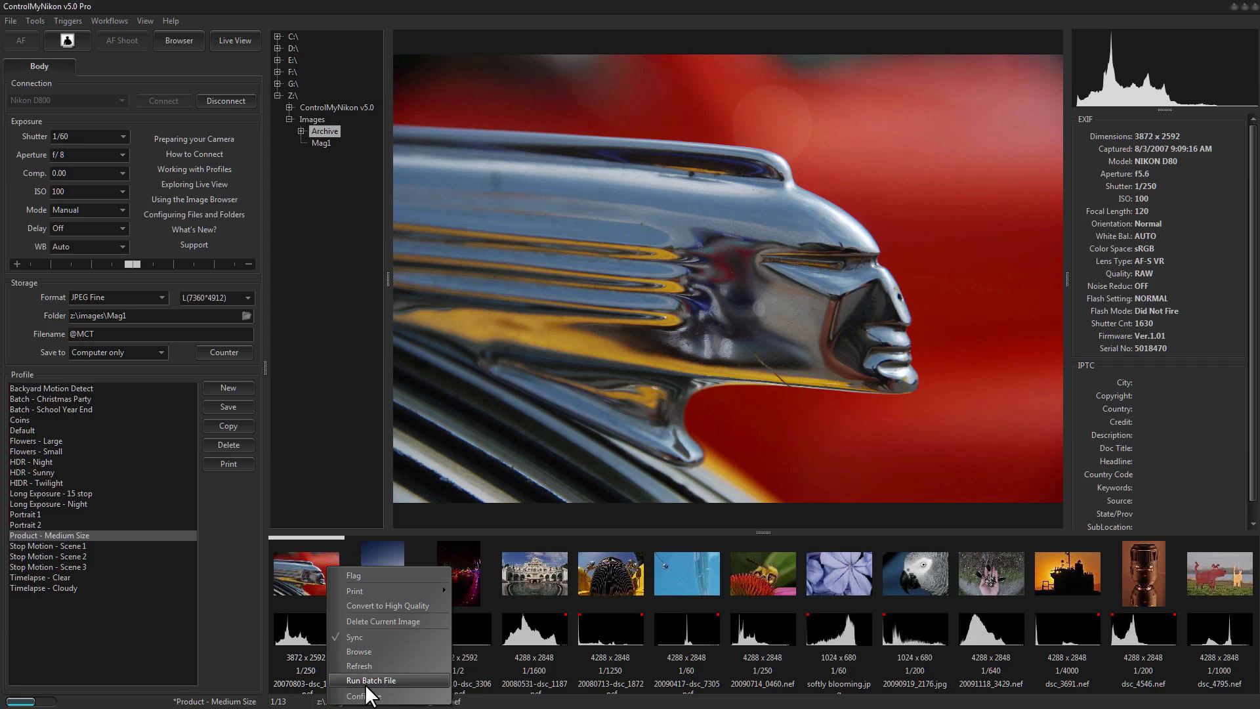
{"action": "left_click", "coordinate": [666, 382]}
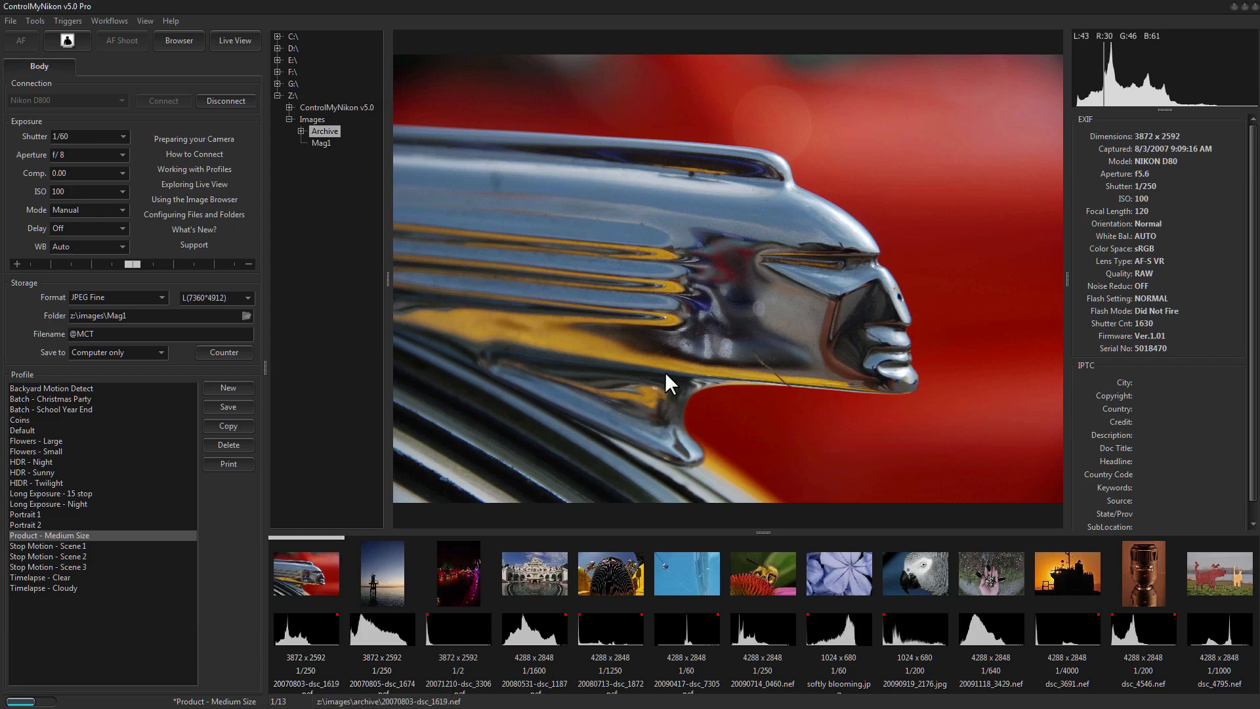
- Collapse the folder tree, the histogram and EXIF pane, and the thumbnail strip to enlarge the image
{"action": "left_click", "coordinate": [389, 278]}
{"action": "mouse_move", "coordinate": [1064, 278]}
{"action": "left_mouse_down"}
{"action": "mouse_move", "coordinate": [1054, 281]}
{"action": "mouse_move", "coordinate": [1081, 289]}
{"action": "left_mouse_up"}
{"action": "left_click", "coordinate": [1072, 275]}
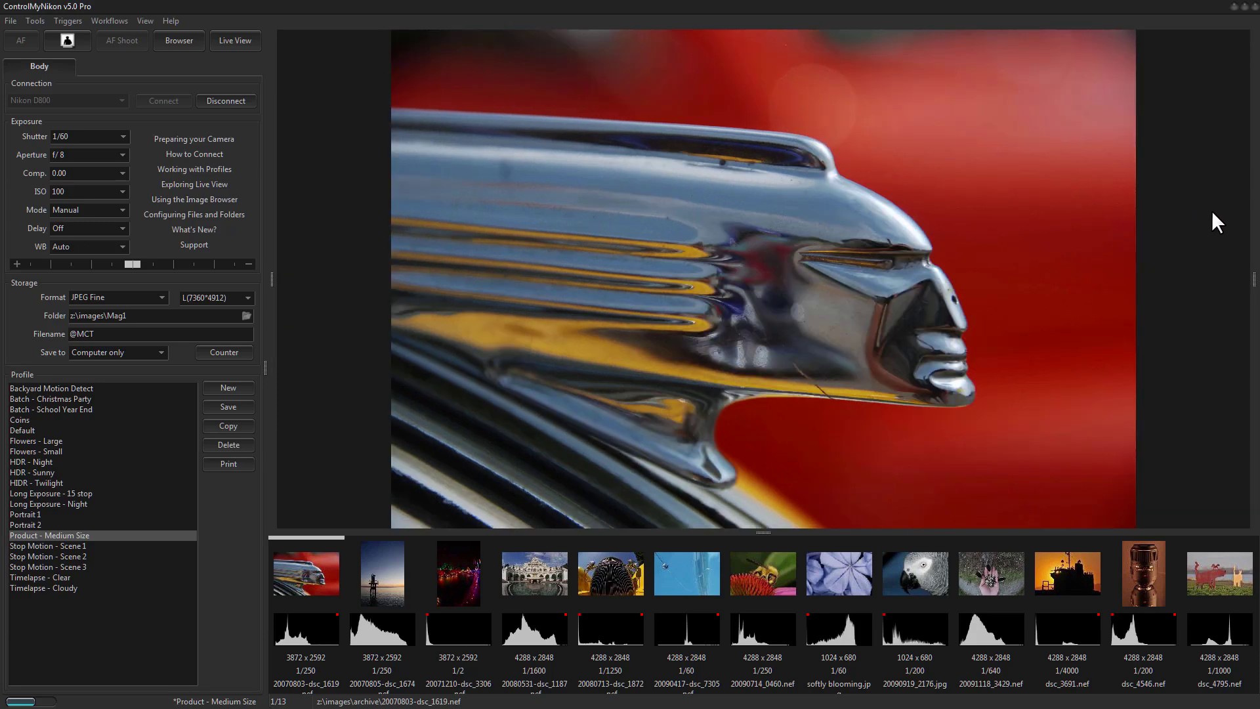
{"action": "left_click", "coordinate": [763, 532]}
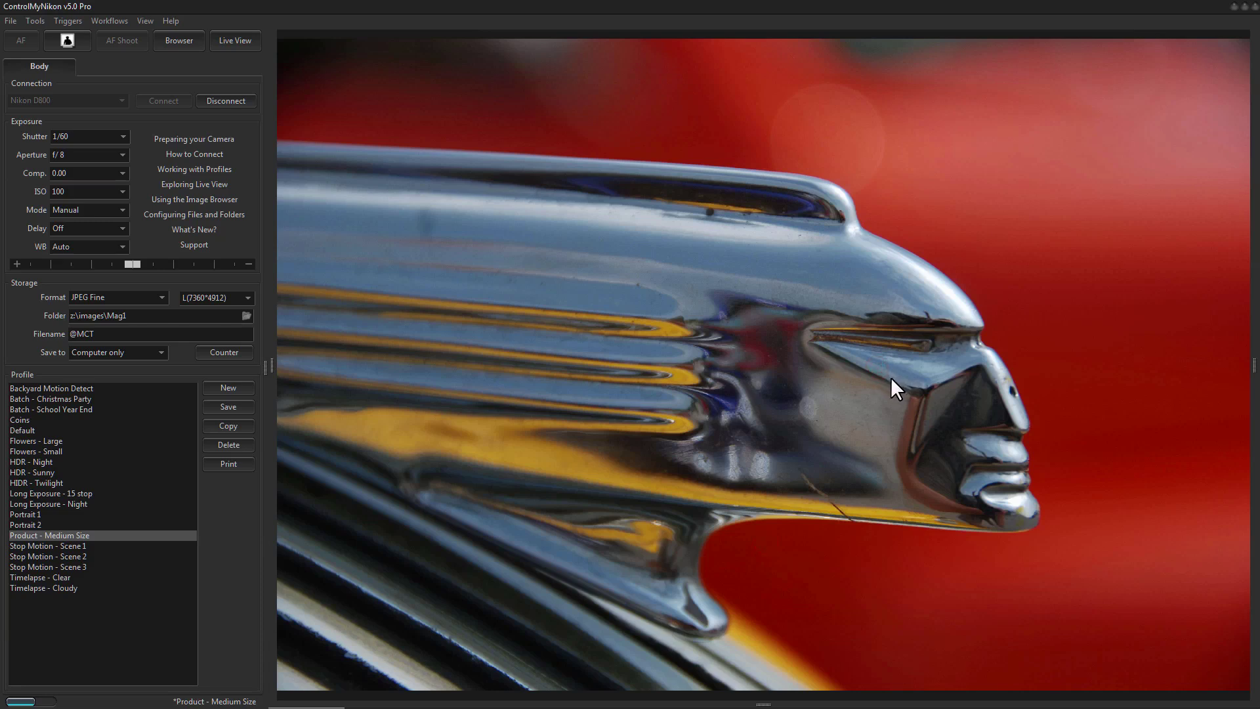
- Restore the folder tree, the thumbnail strip, and the histogram and EXIF pane
{"action": "left_click", "coordinate": [271, 365]}
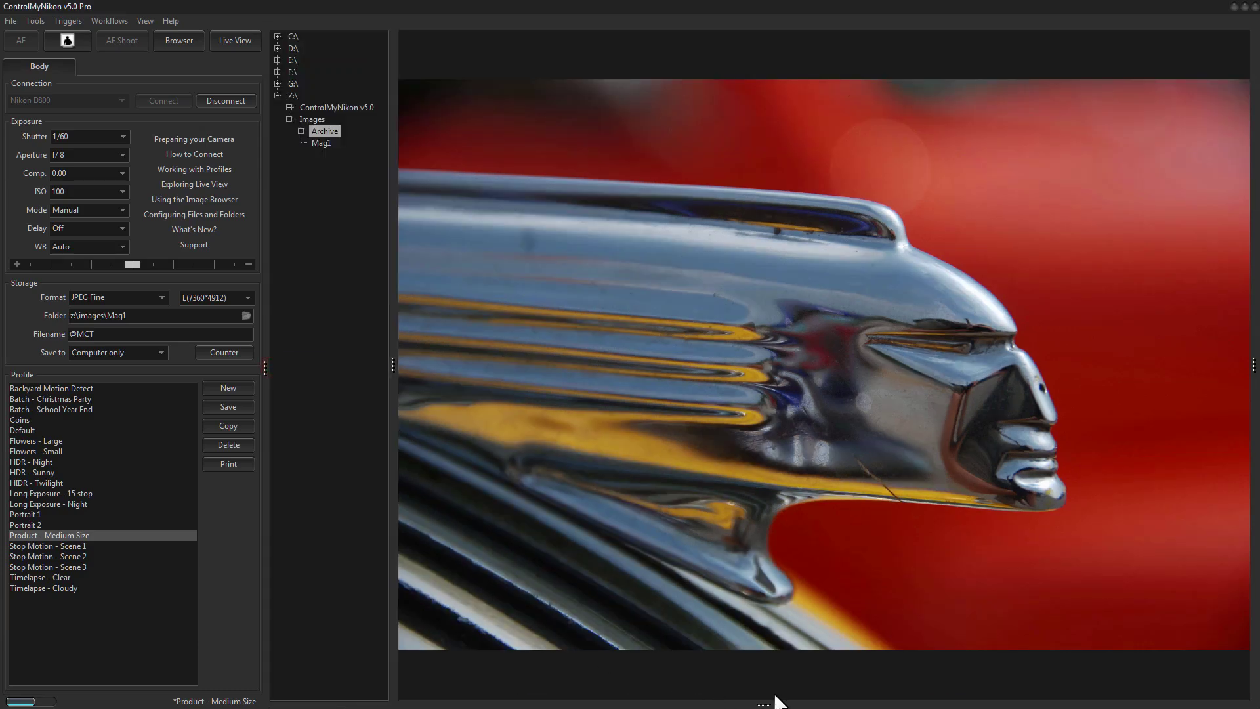
{"action": "left_click", "coordinate": [764, 702]}
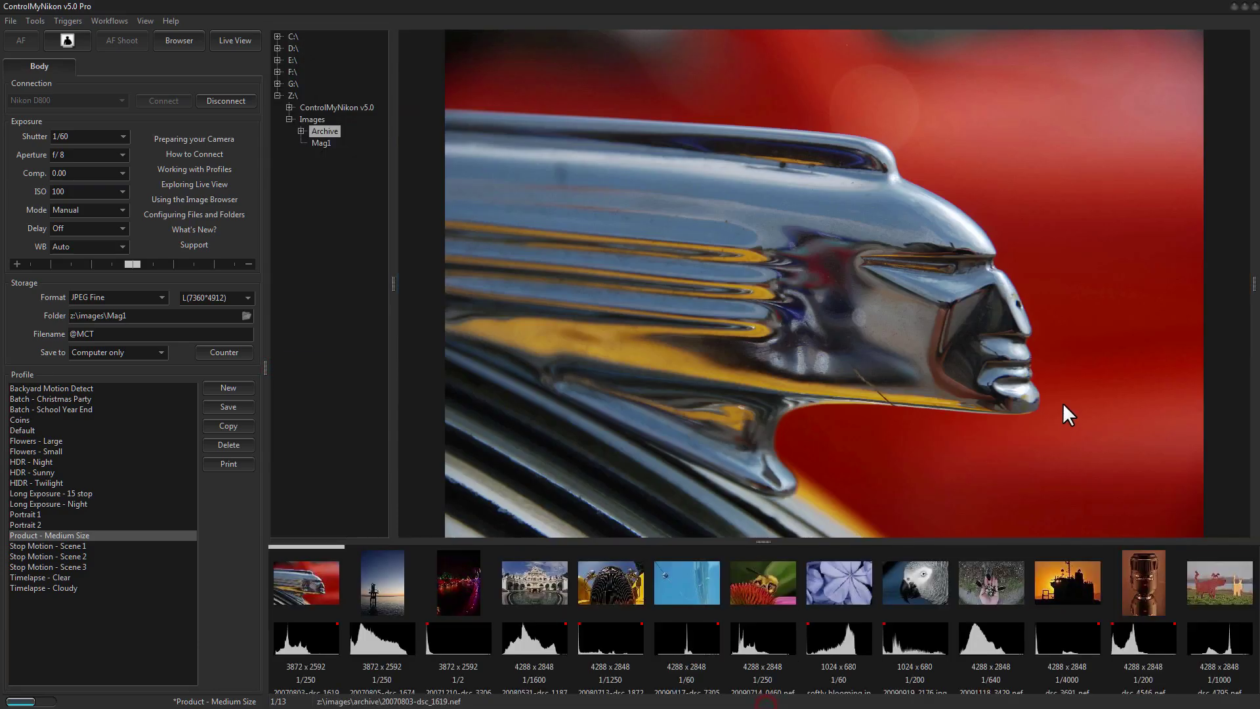
{"action": "left_click", "coordinate": [1253, 283]}
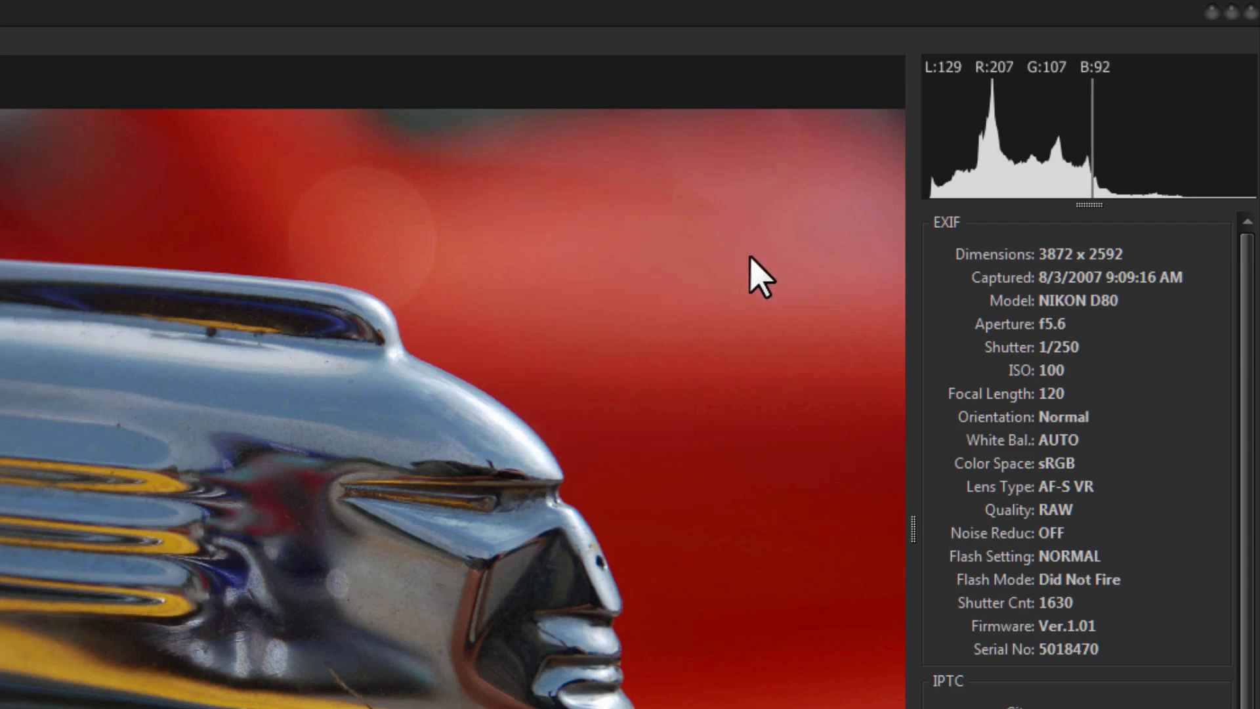
- Cycle the histogram through its color channels back to luminance and view the rest of the EXIF and IPTC details
{"action": "left_click", "coordinate": [1040, 155]}
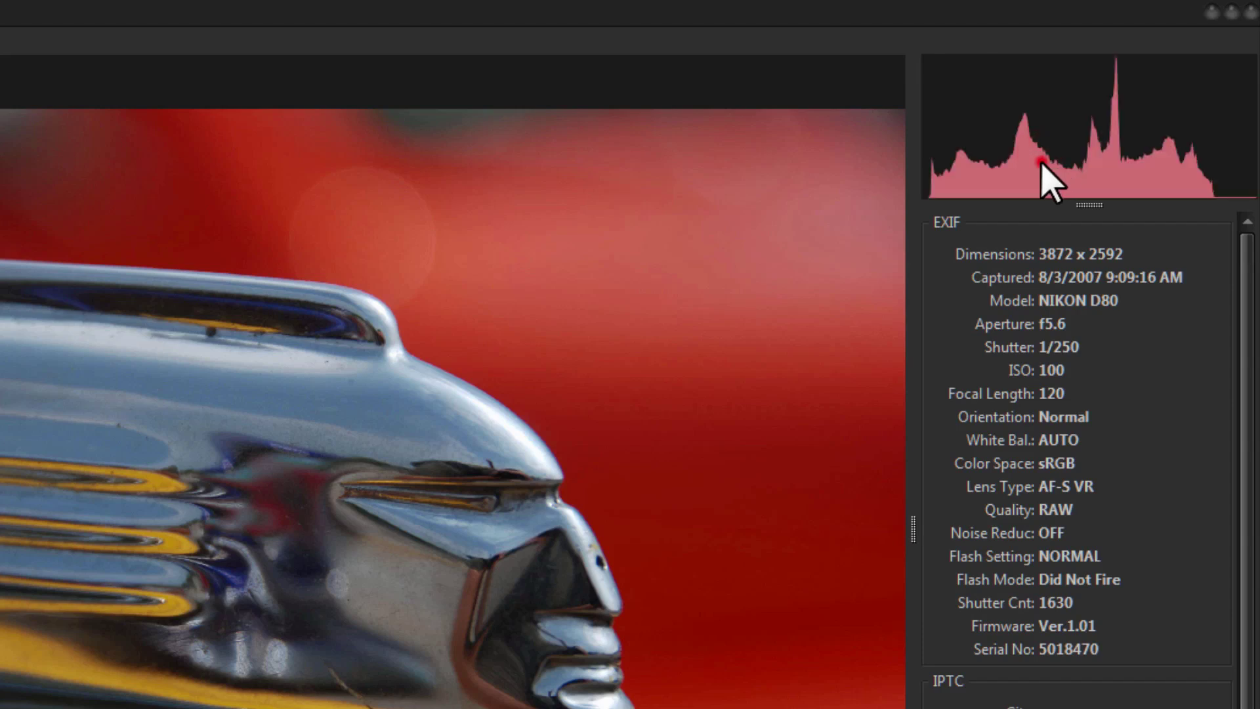
{"action": "left_click", "coordinate": [1042, 166]}
{"action": "left_click", "coordinate": [1045, 178]}
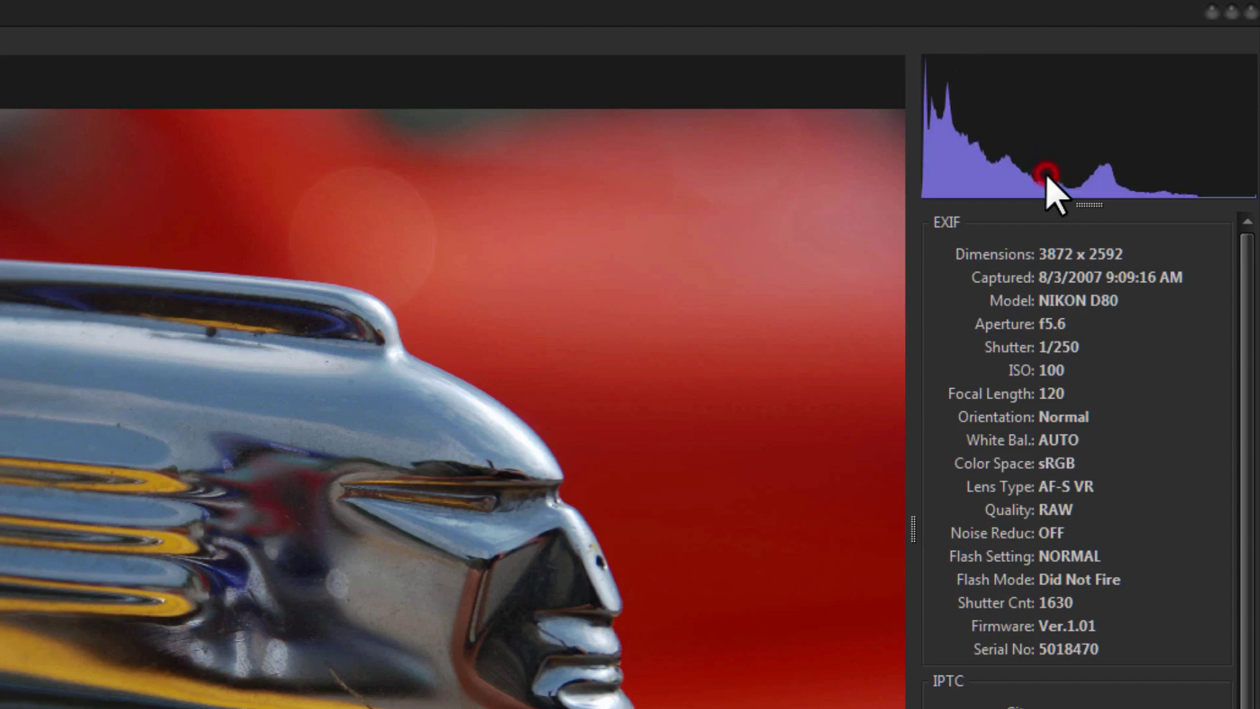
{"action": "left_click", "coordinate": [1022, 161]}
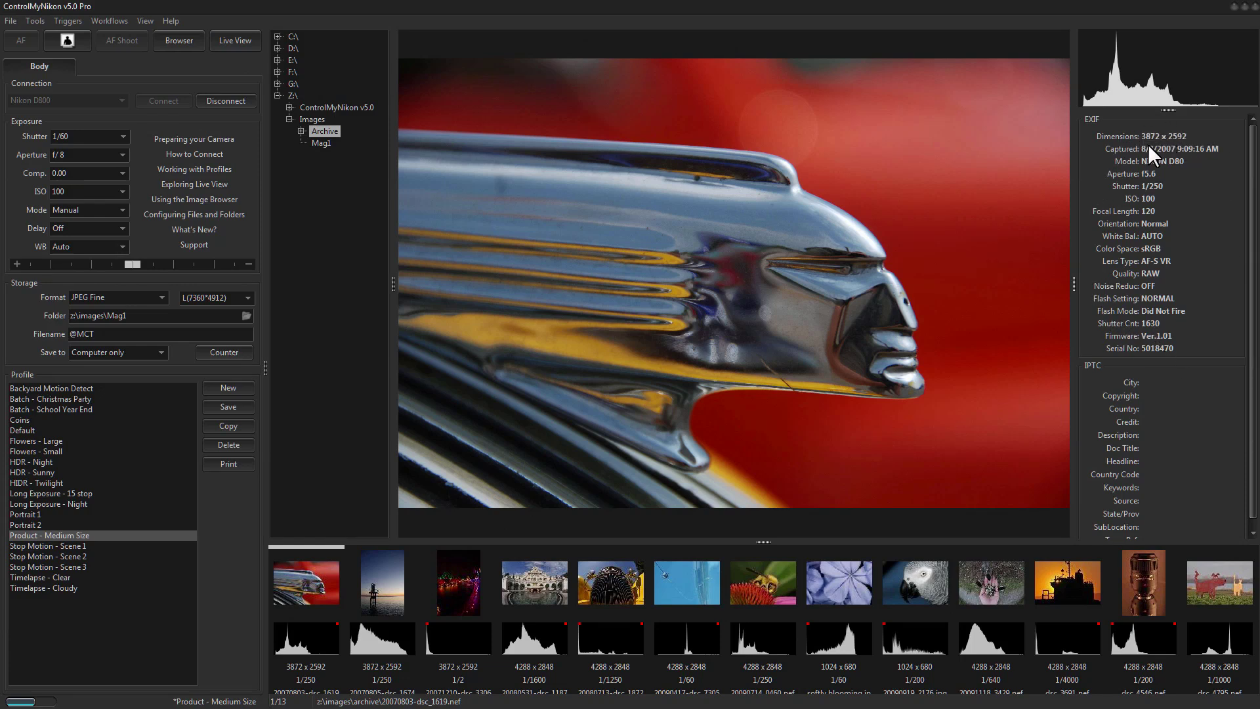
{"action": "left_click_drag", "start_coordinate": [1252, 193], "coordinate": [1256, 226]}
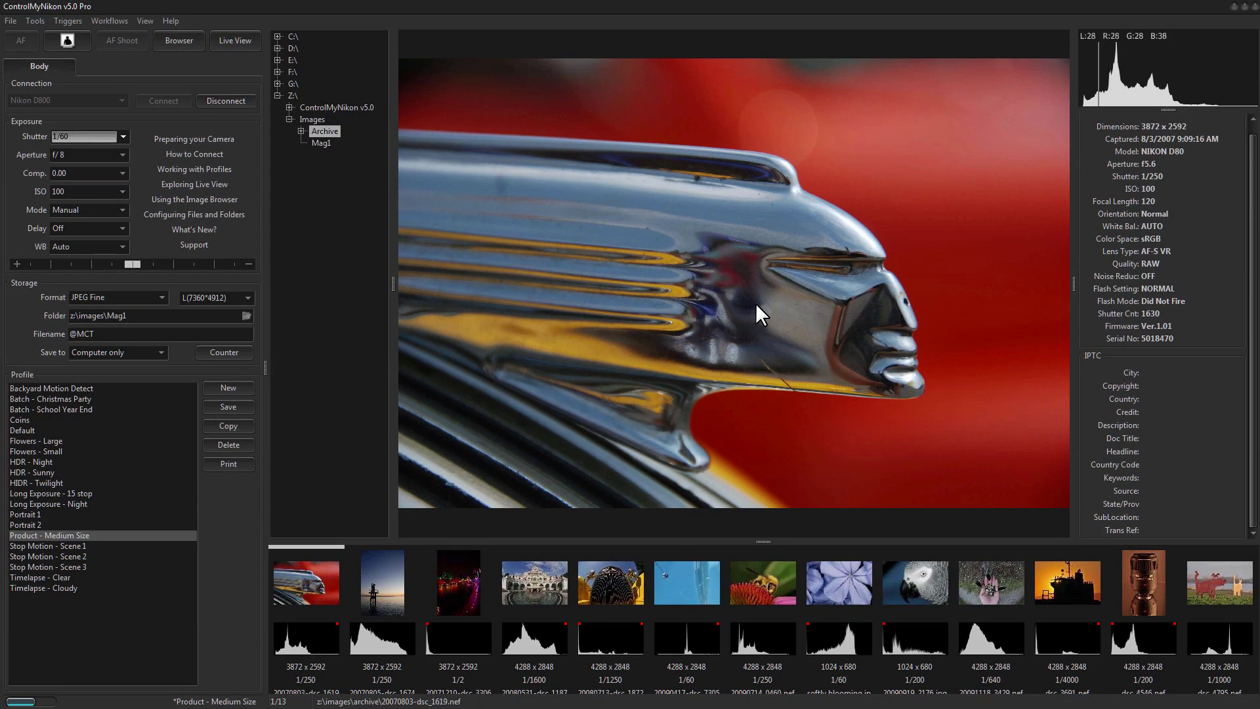
- Enter Vancouver as the IPTC city in the metadata settings and capture a photo with it
{"action": "left_click", "coordinate": [147, 17]}
{"action": "left_click", "coordinate": [176, 140]}
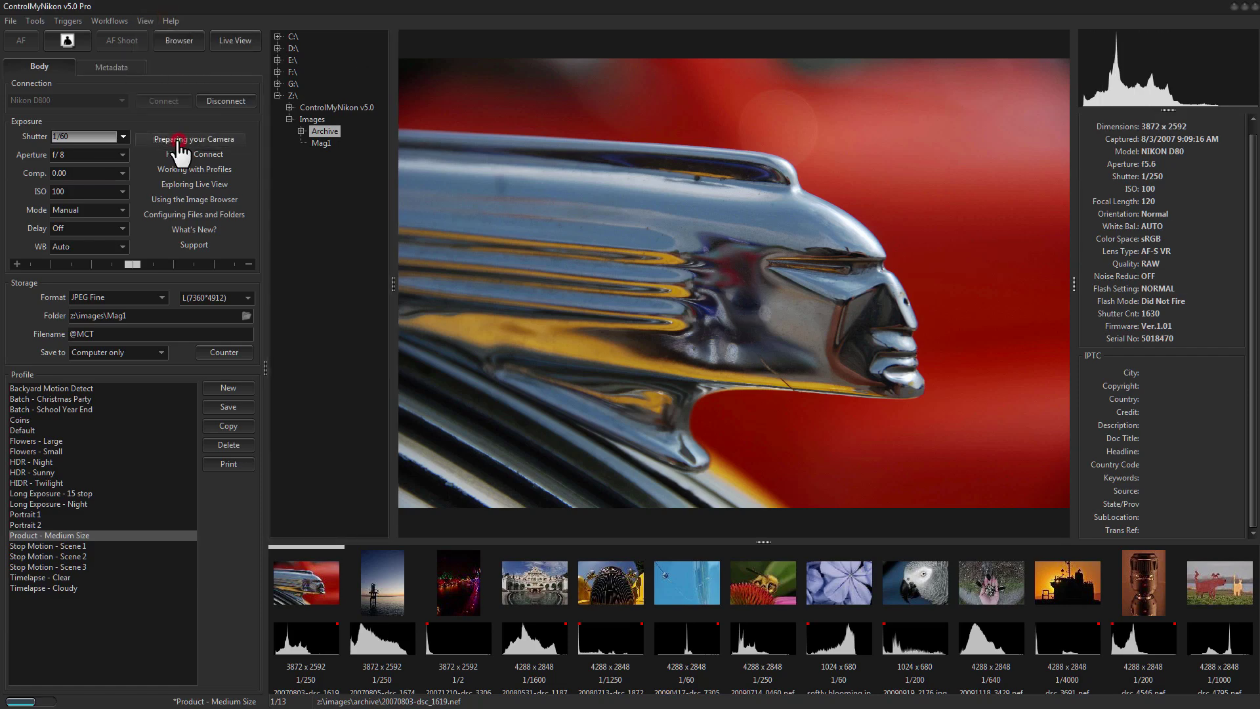
{"action": "left_click", "coordinate": [111, 67]}
{"action": "left_click", "coordinate": [105, 112]}
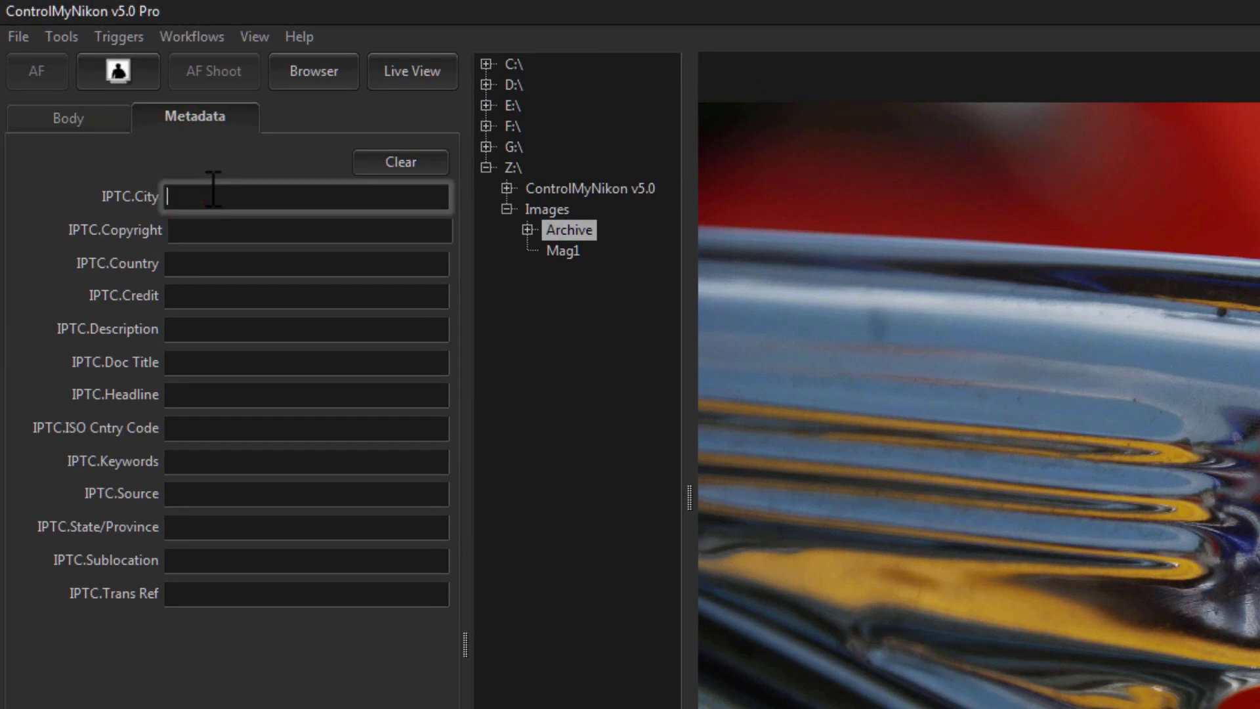
{"action": "type", "text": "Vancouver"}
{"action": "key", "text": "Tab"}
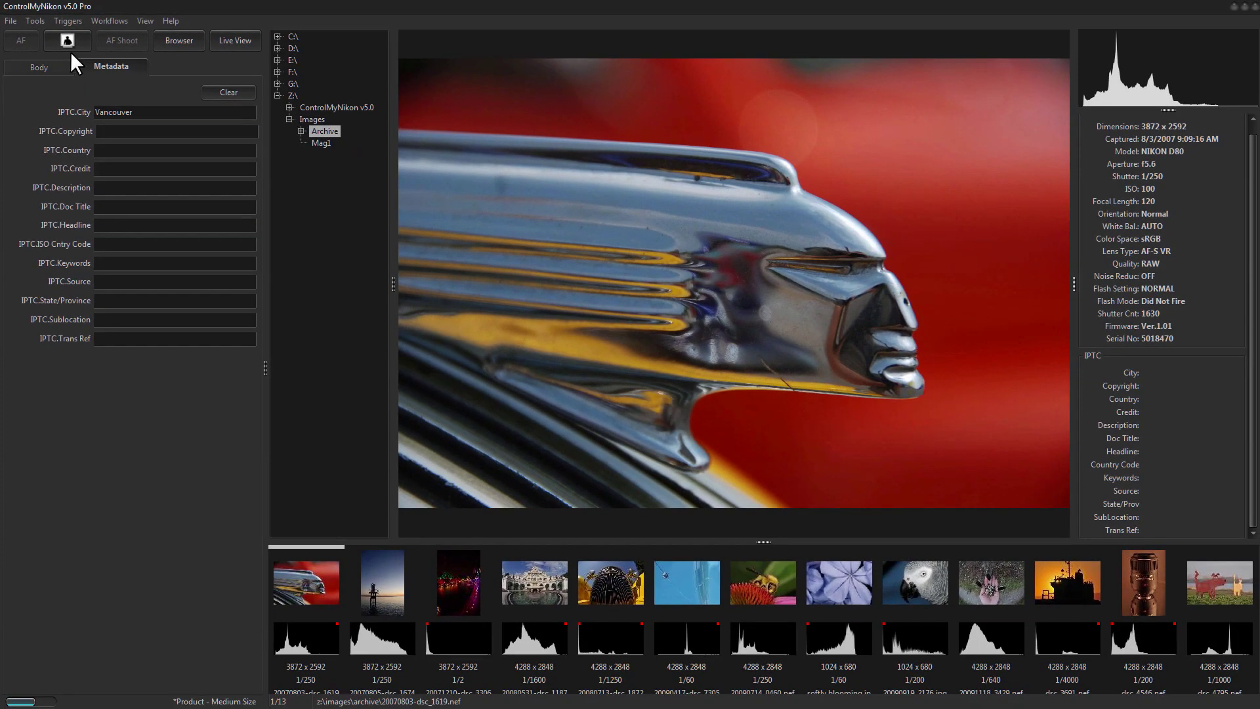
{"action": "left_click", "coordinate": [71, 46]}
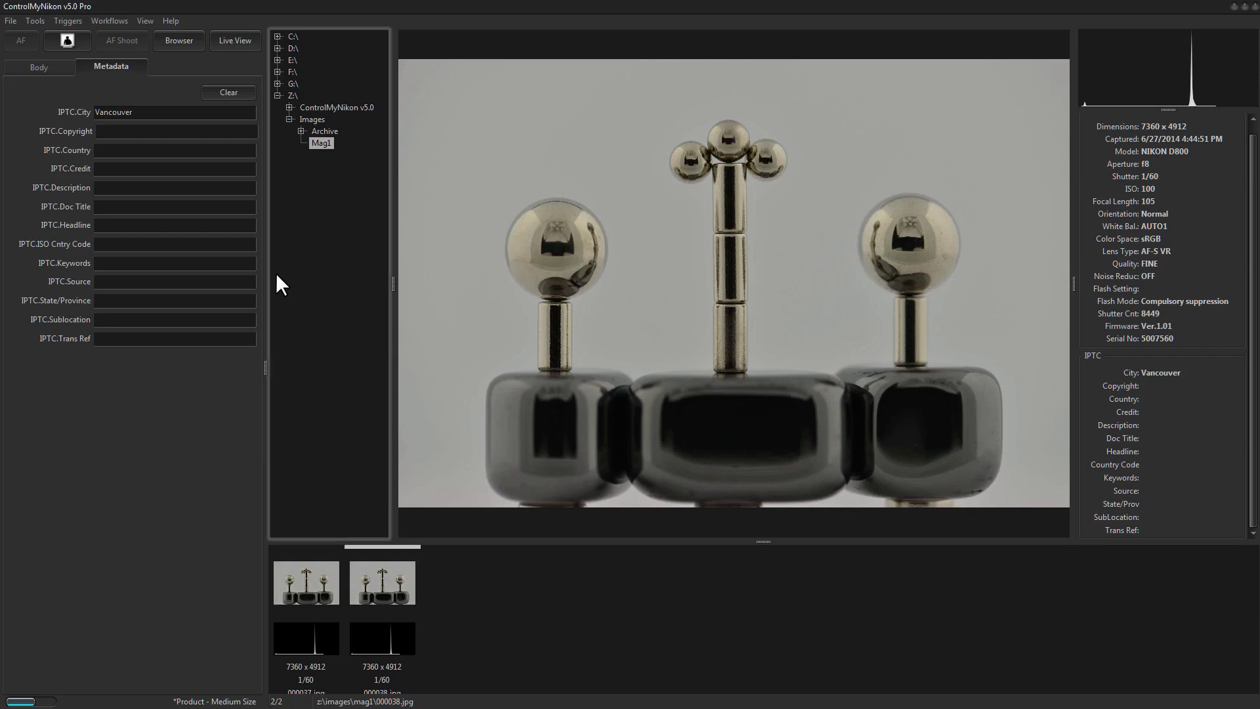
- Clear the IPTC city and hide the metadata settings
{"action": "left_click", "coordinate": [150, 112]}
{"action": "double_click", "coordinate": [135, 112]}
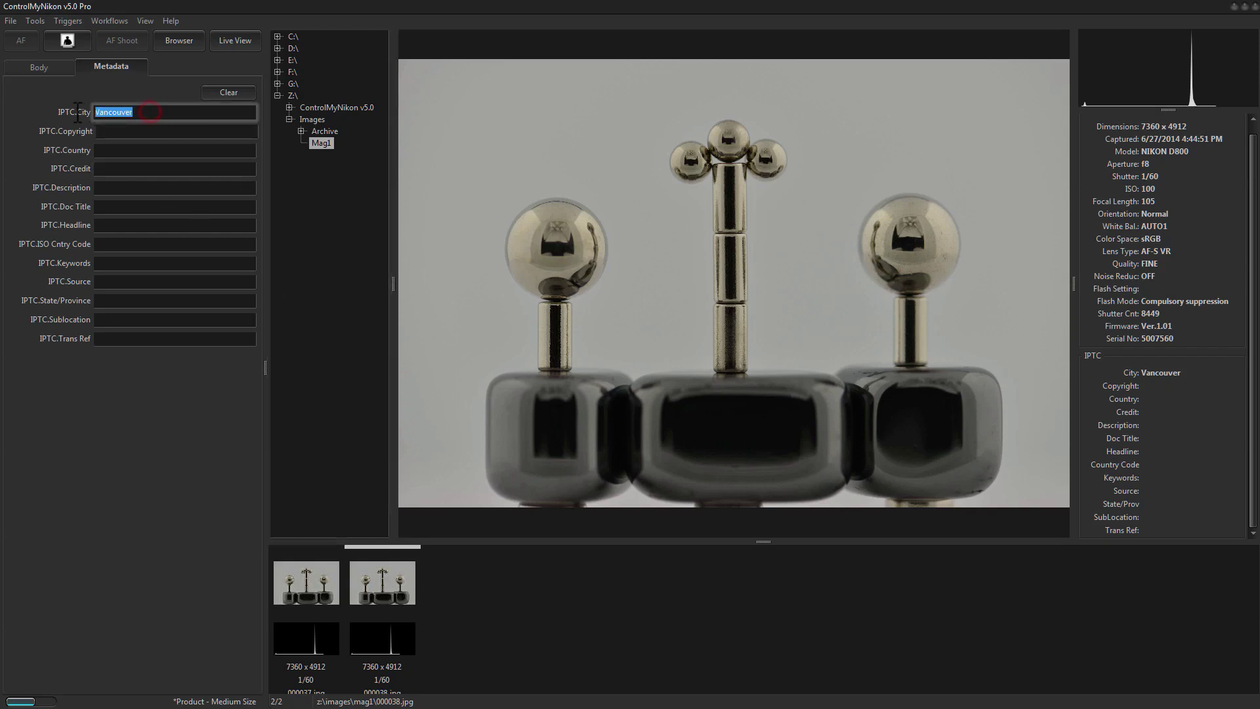
{"action": "key", "text": "Delete"}
{"action": "left_click", "coordinate": [145, 20]}
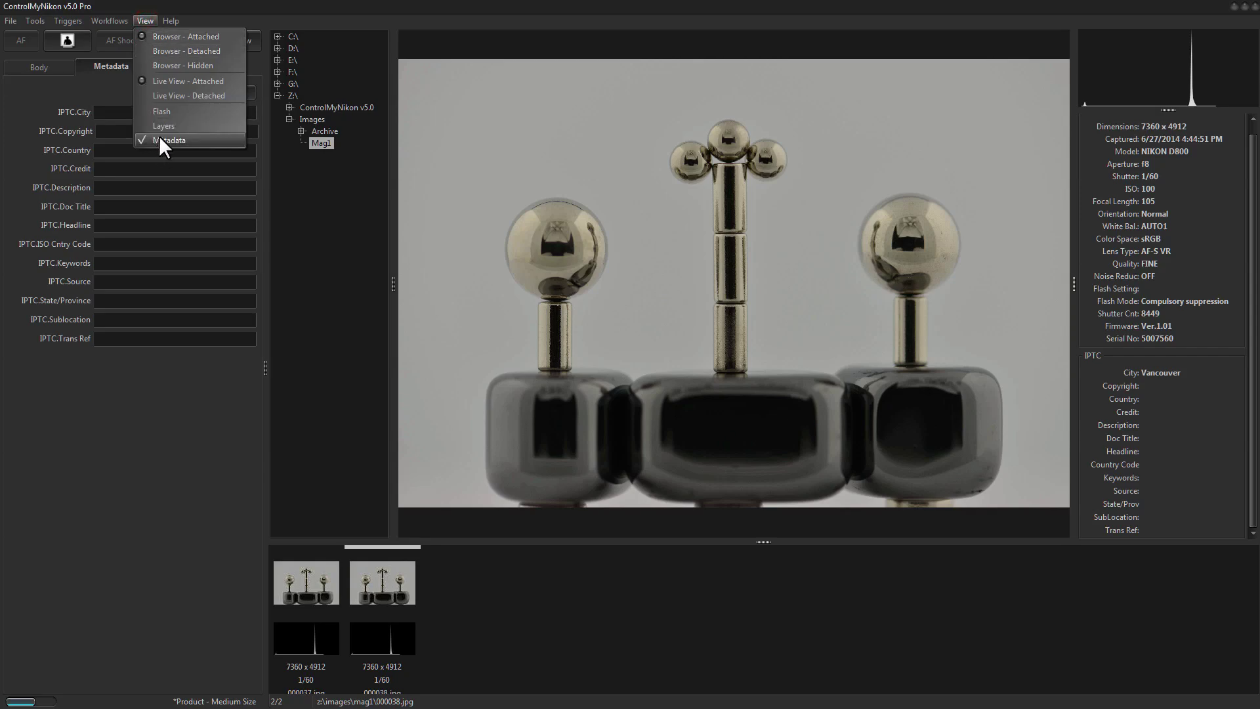
{"action": "left_click", "coordinate": [157, 140]}
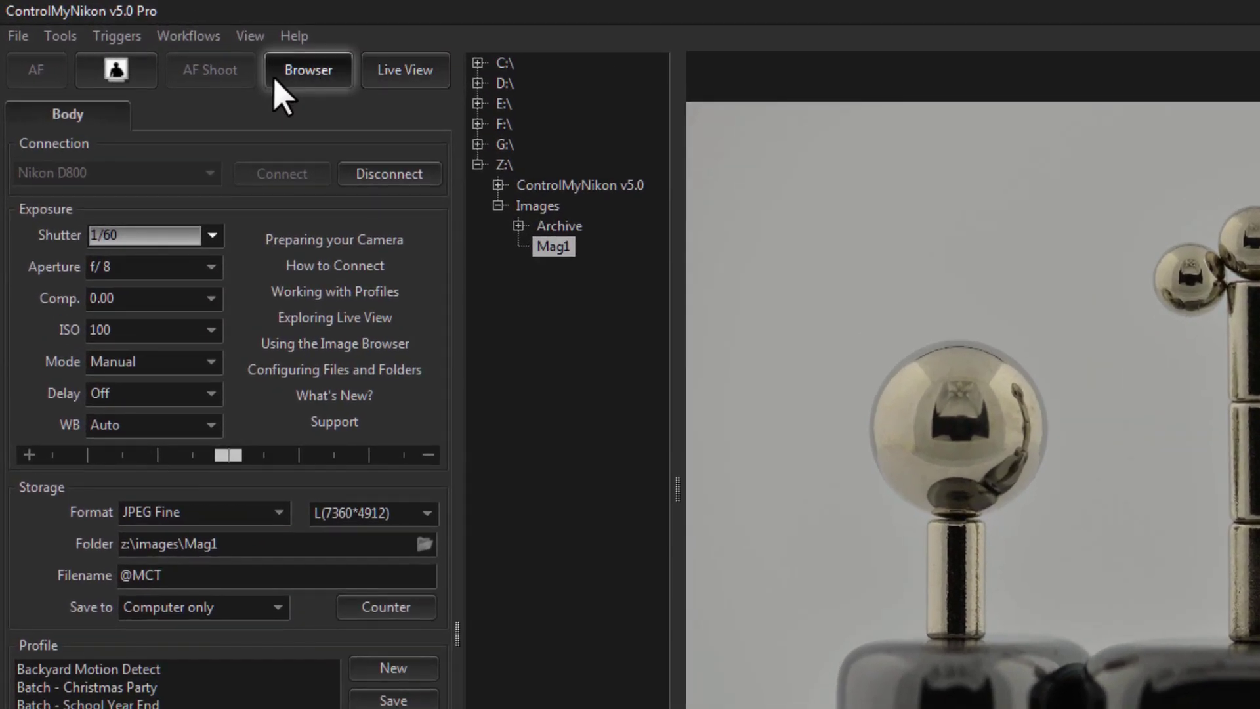
- Start live view and close it to return to the image browser
{"action": "left_click", "coordinate": [409, 74]}
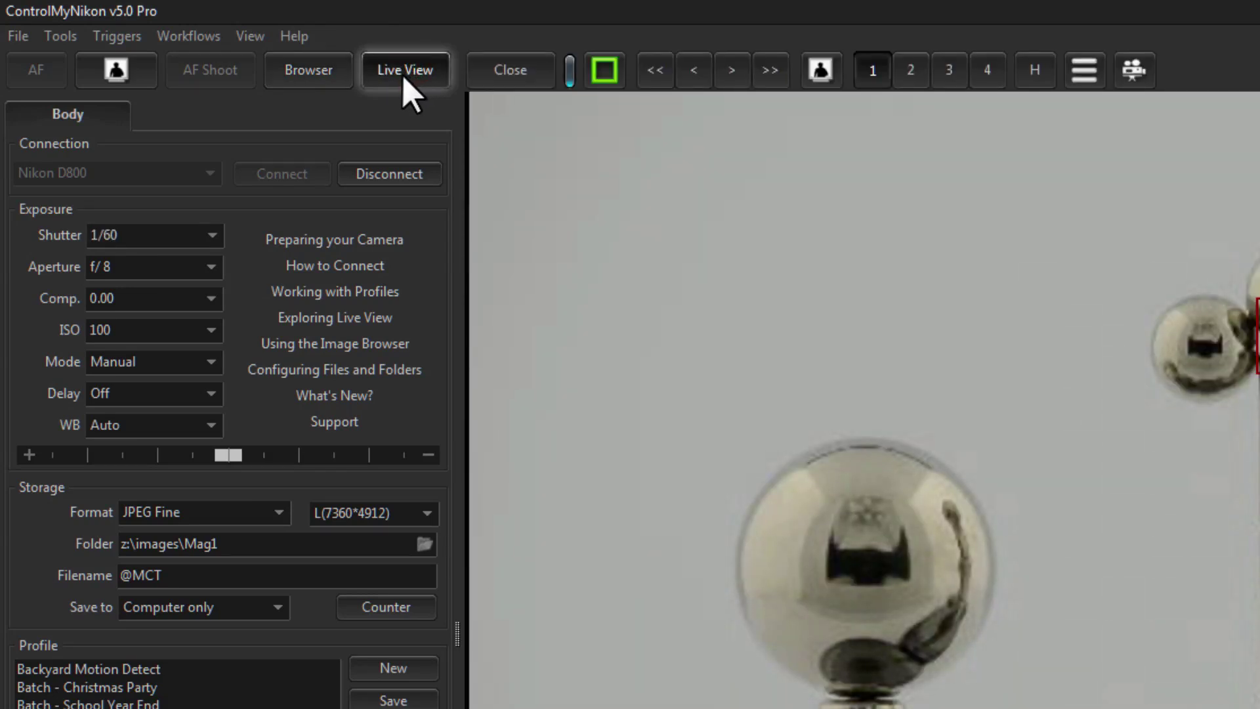
{"action": "left_click", "coordinate": [398, 72]}
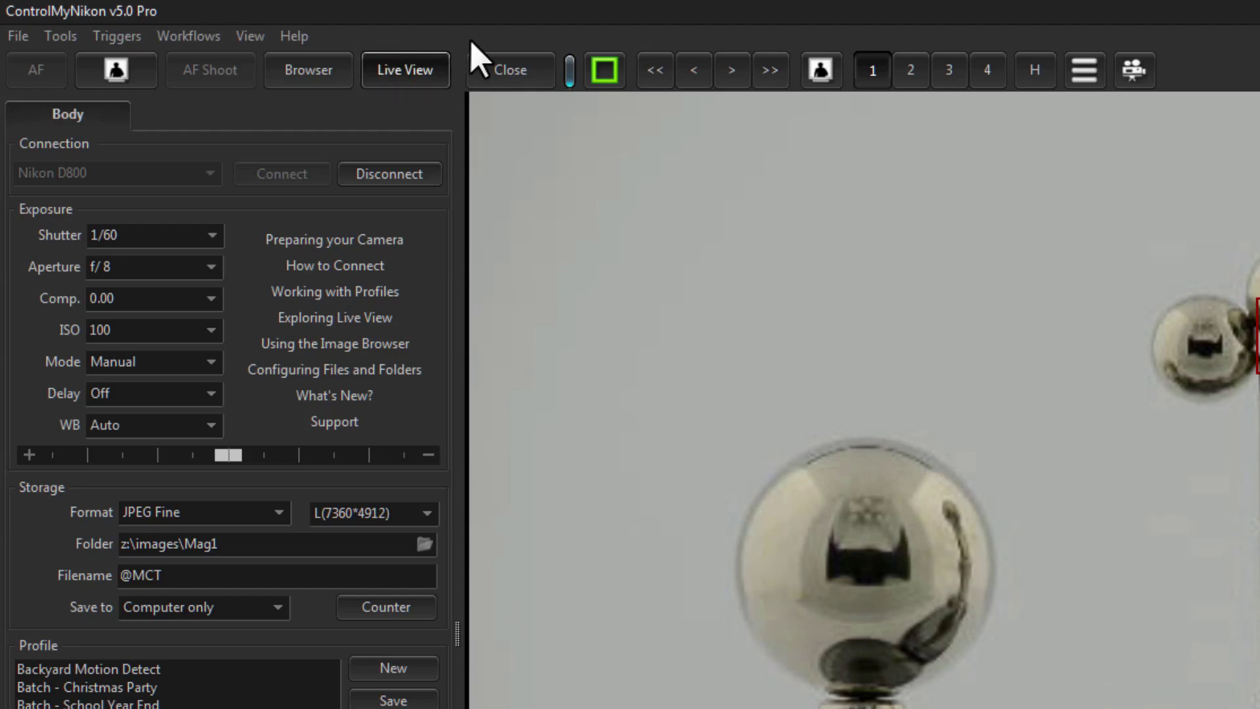
{"action": "left_click", "coordinate": [513, 73]}
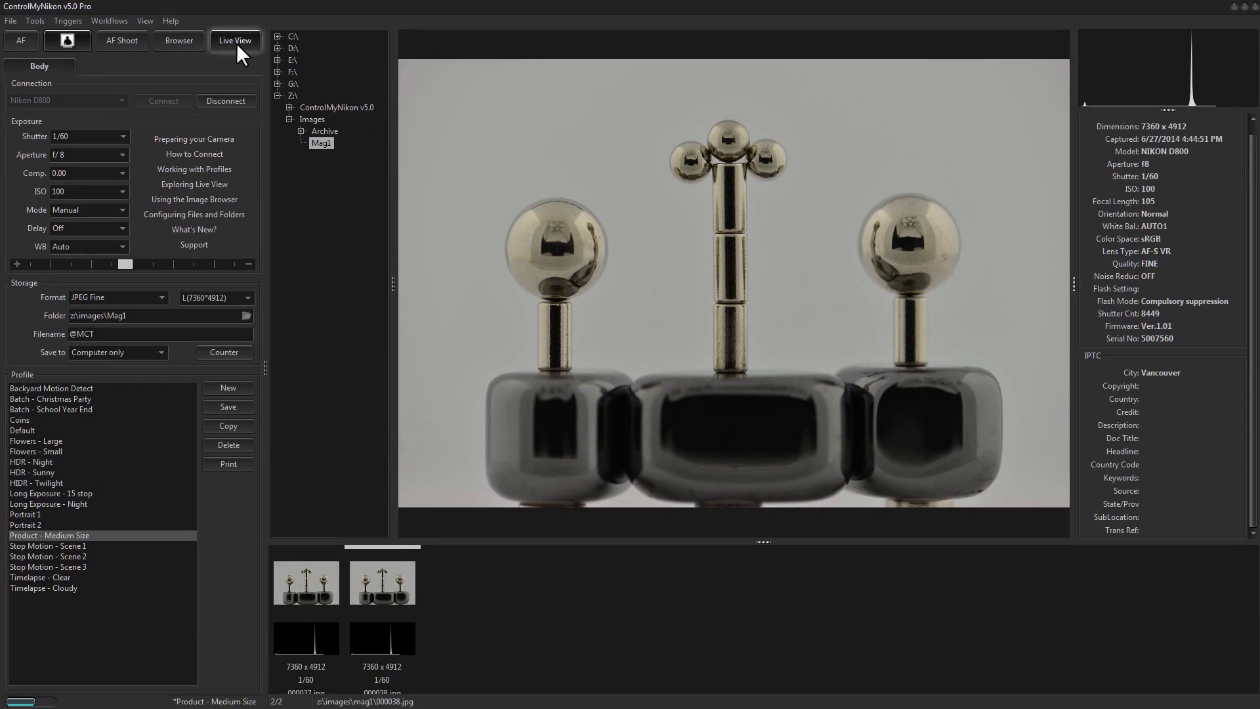
- Start live view, capture a photo from it, open the newest thumbnail and return to live view
{"action": "left_click", "coordinate": [235, 41]}
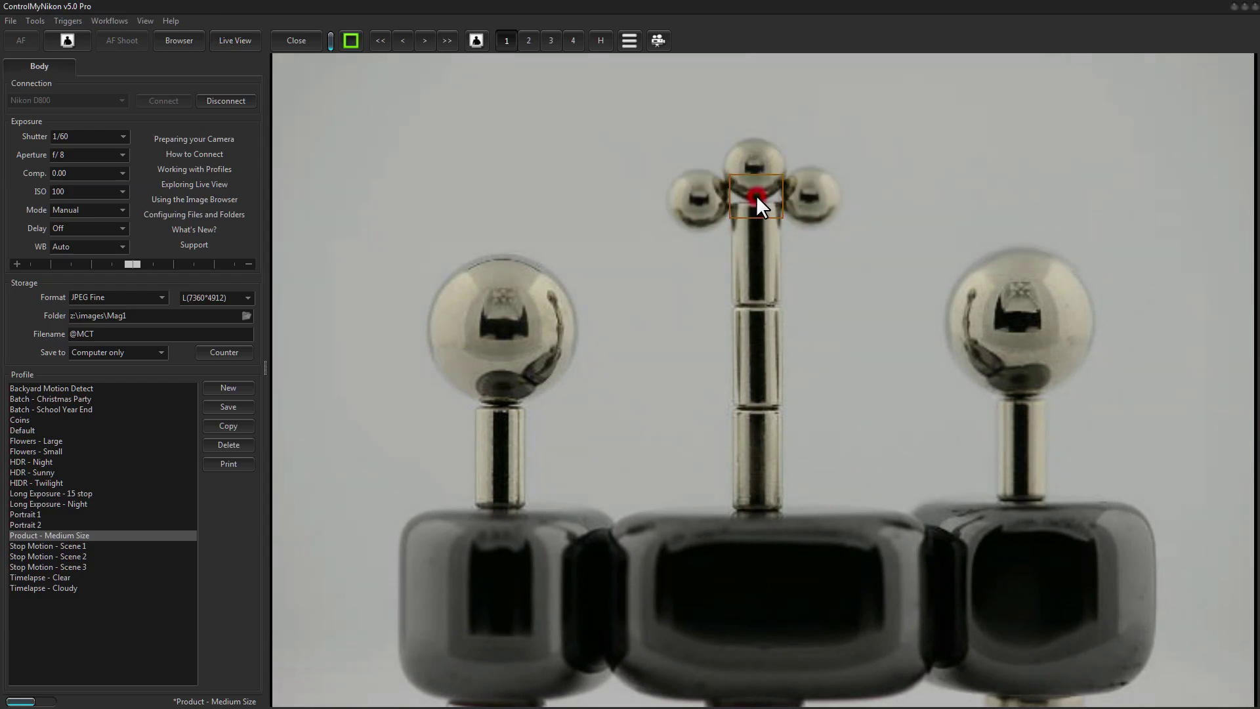
{"action": "left_click", "coordinate": [65, 39]}
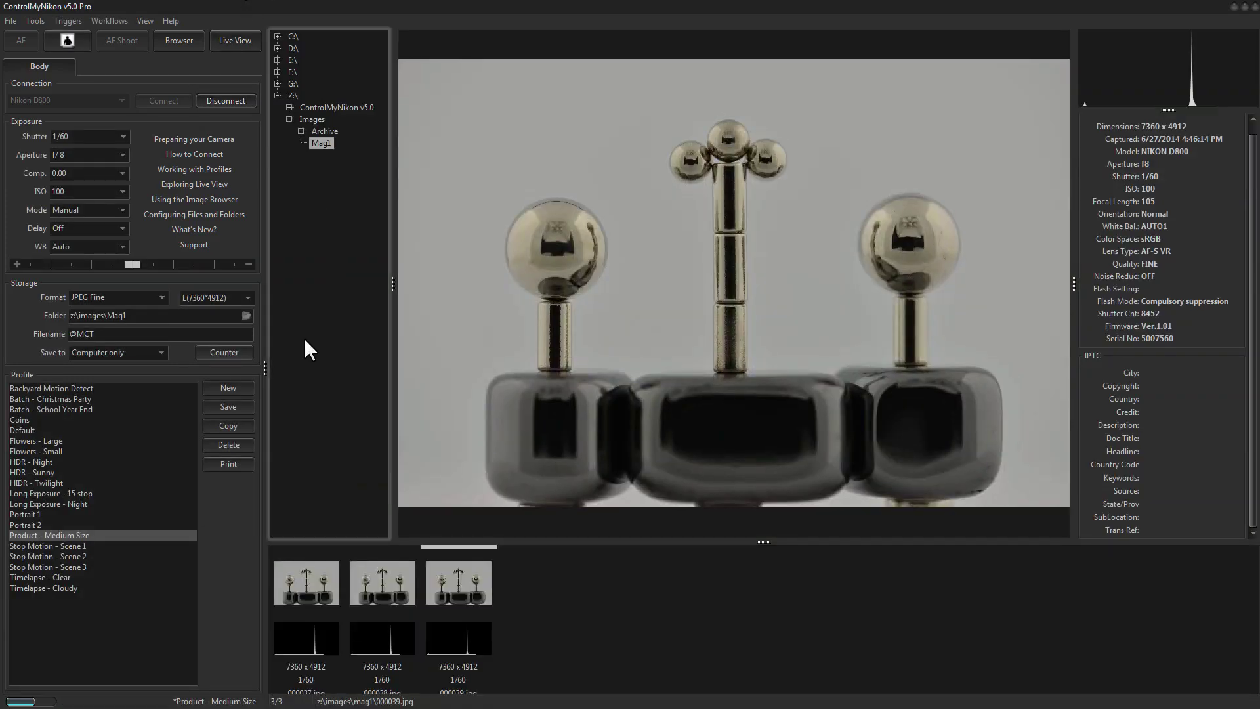
{"action": "double_click", "coordinate": [466, 593]}
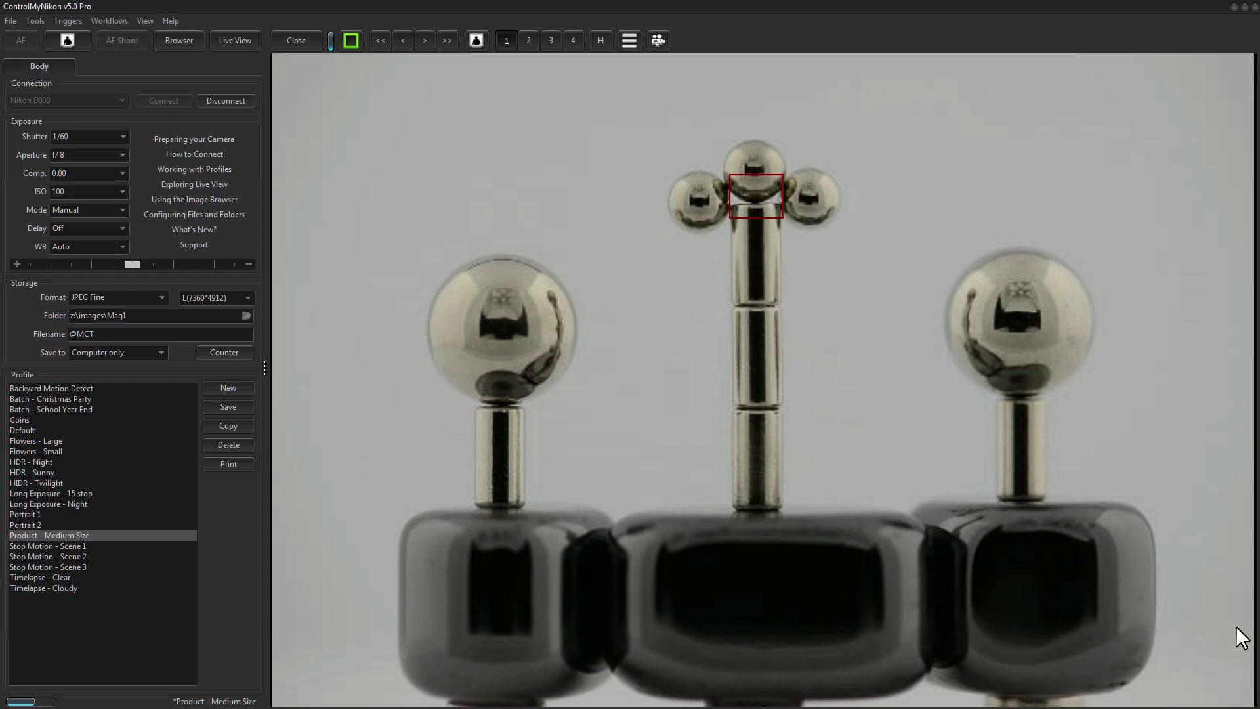
- Show the live view Layers settings and expand the Focus - Box and Focus - Step sections
{"action": "left_click", "coordinate": [144, 21]}
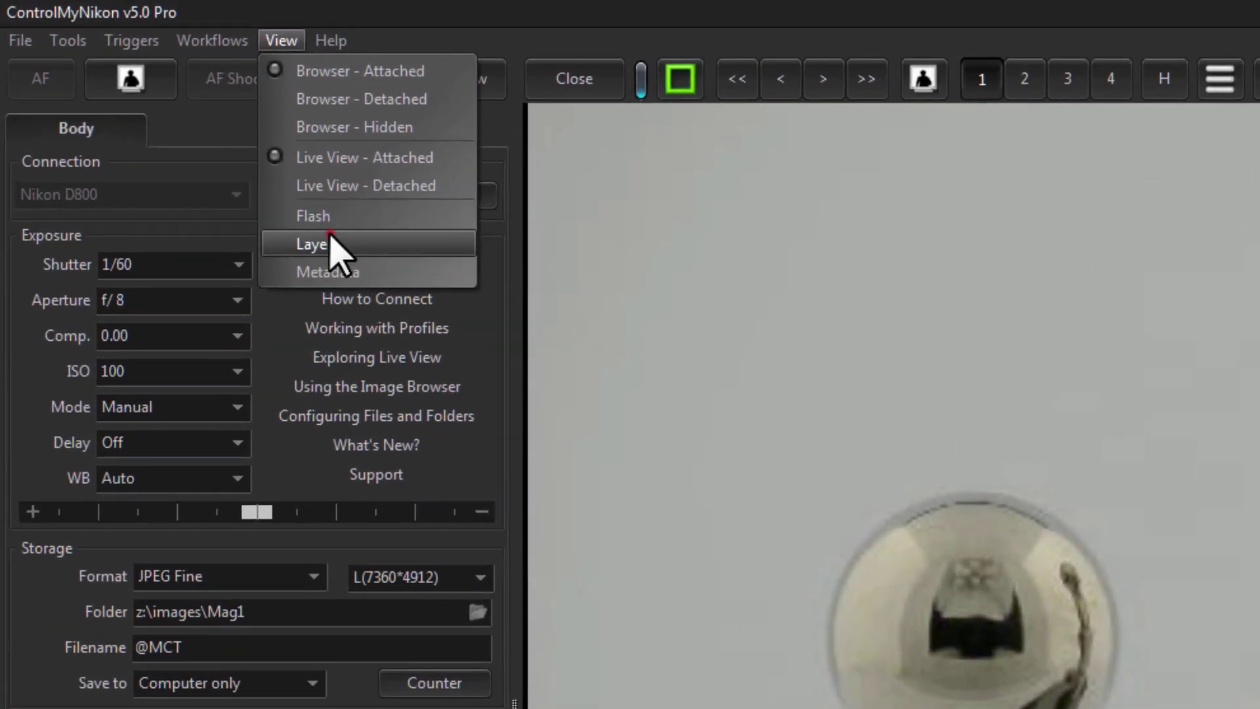
{"action": "left_click", "coordinate": [315, 244]}
{"action": "left_click", "coordinate": [223, 138]}
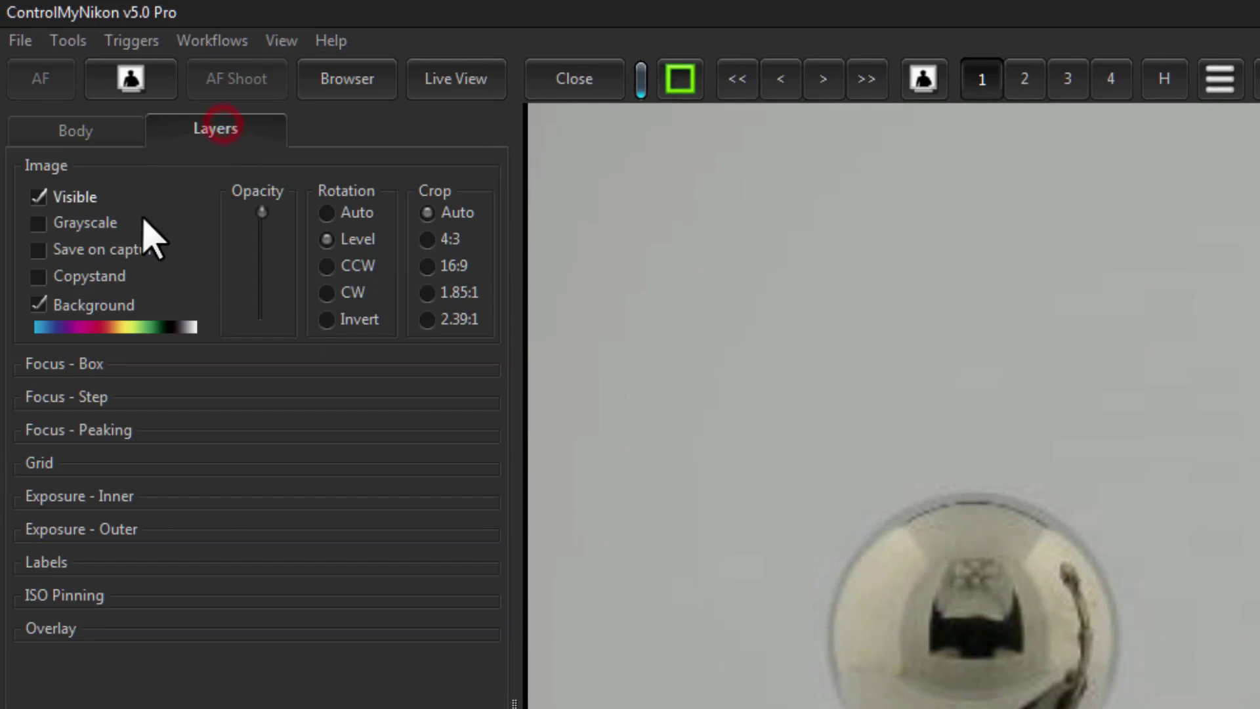
{"action": "left_click", "coordinate": [63, 370]}
{"action": "left_click", "coordinate": [79, 443]}
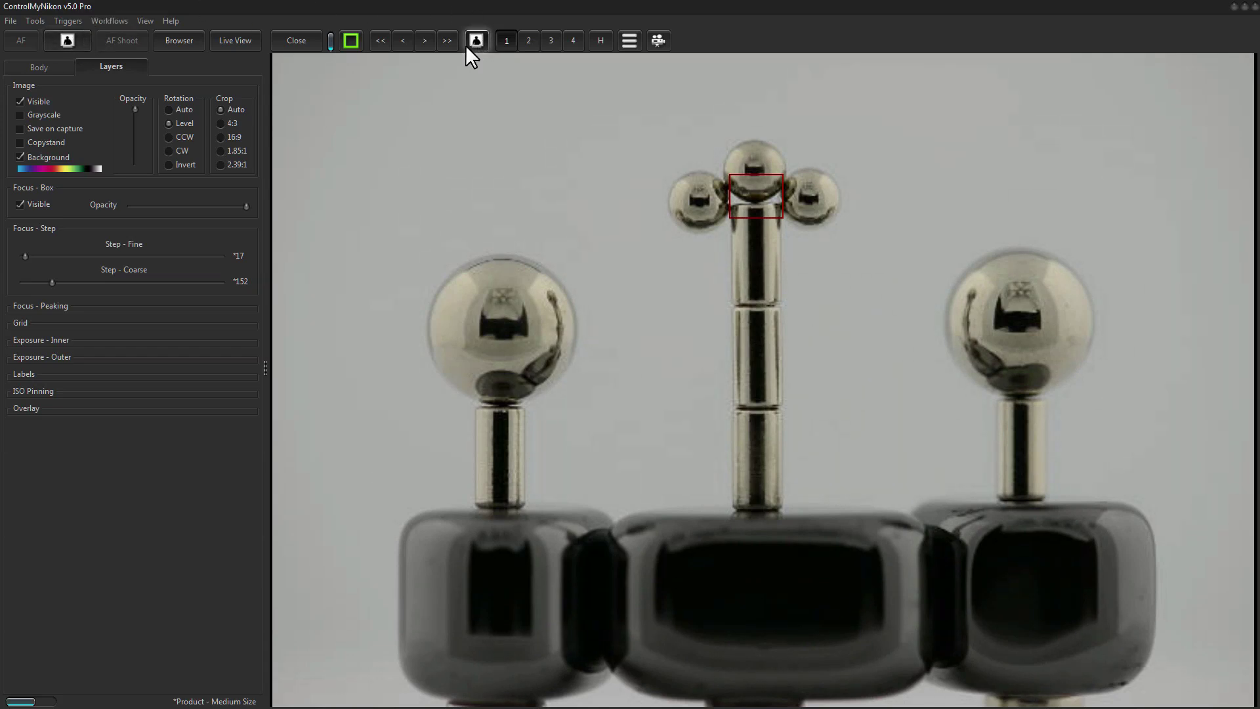
- Capture a photo from live view with the camera settings pane collapsed, and restore the pane
{"action": "left_click", "coordinate": [264, 369]}
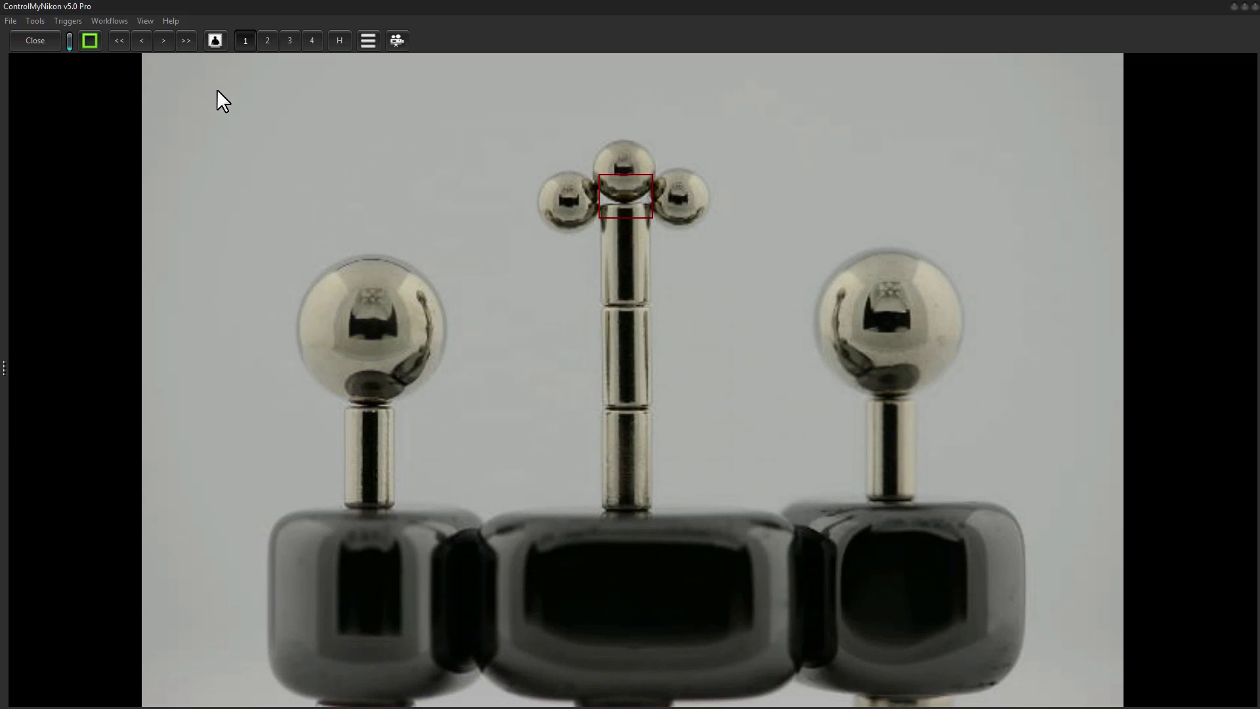
{"action": "left_click", "coordinate": [215, 40]}
{"action": "left_click", "coordinate": [8, 369]}
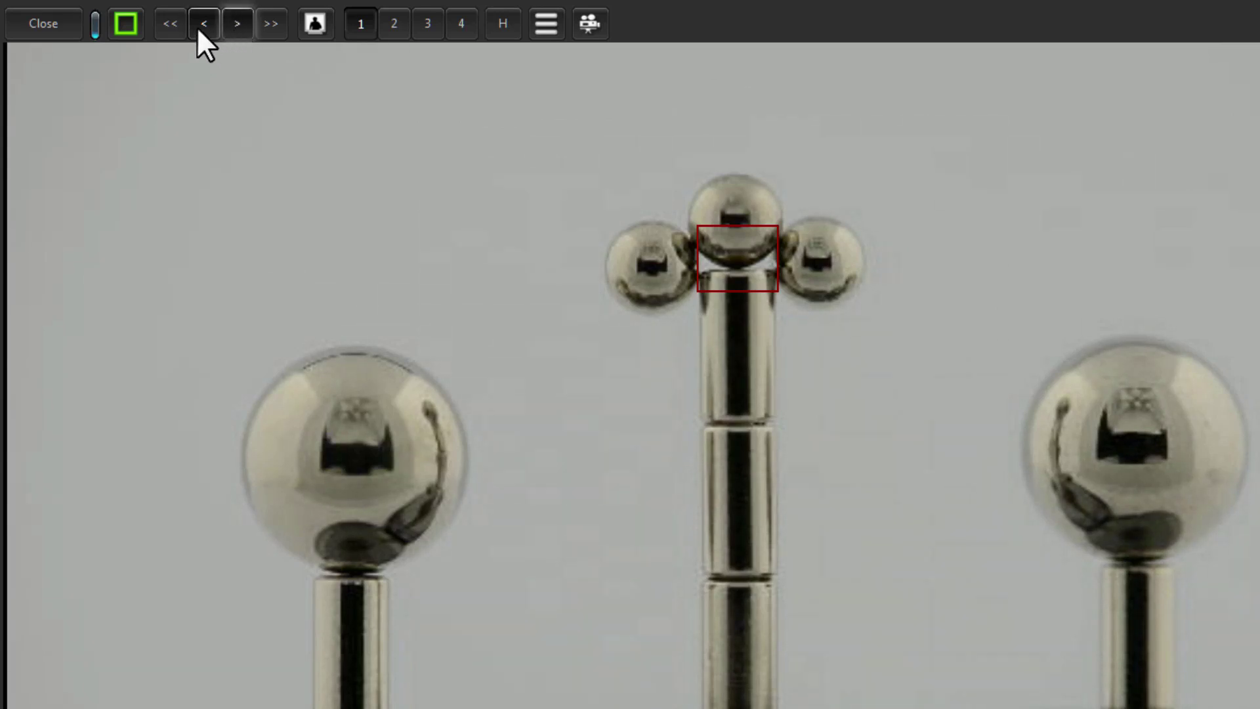
- Shift the live view focus by a coarse step backward and a coarse step forward
{"action": "left_click", "coordinate": [175, 20]}
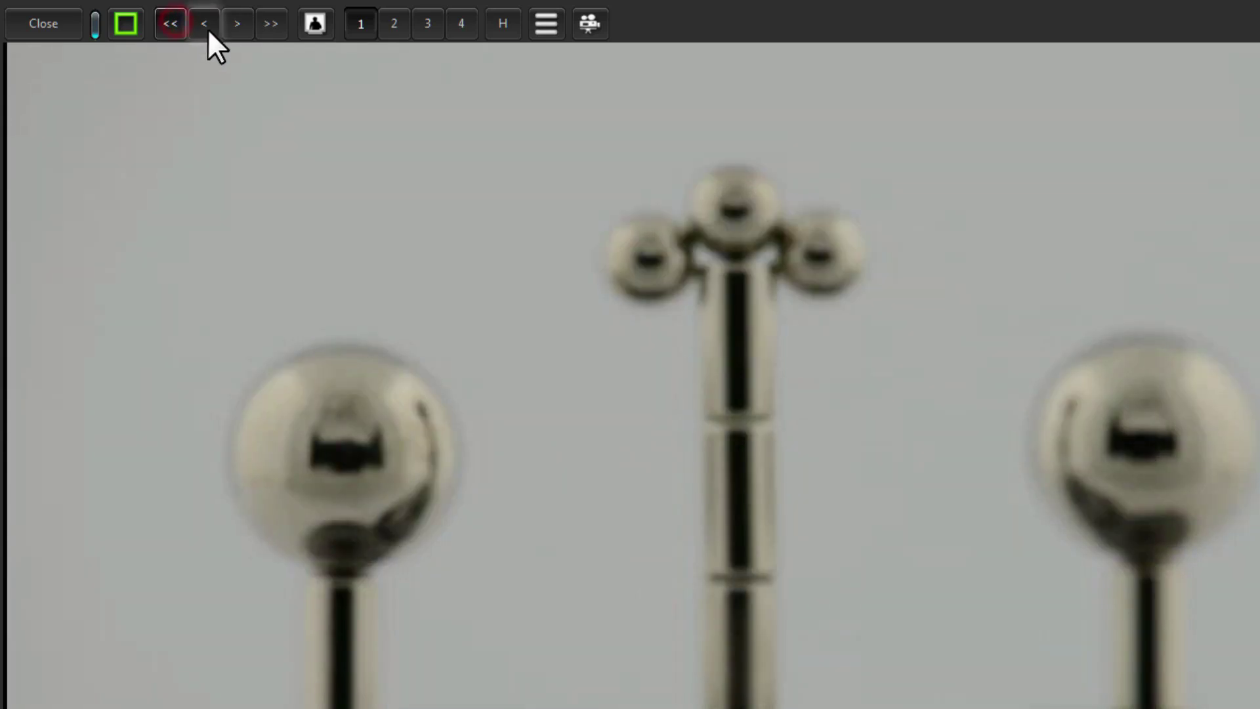
{"action": "left_click", "coordinate": [270, 24]}
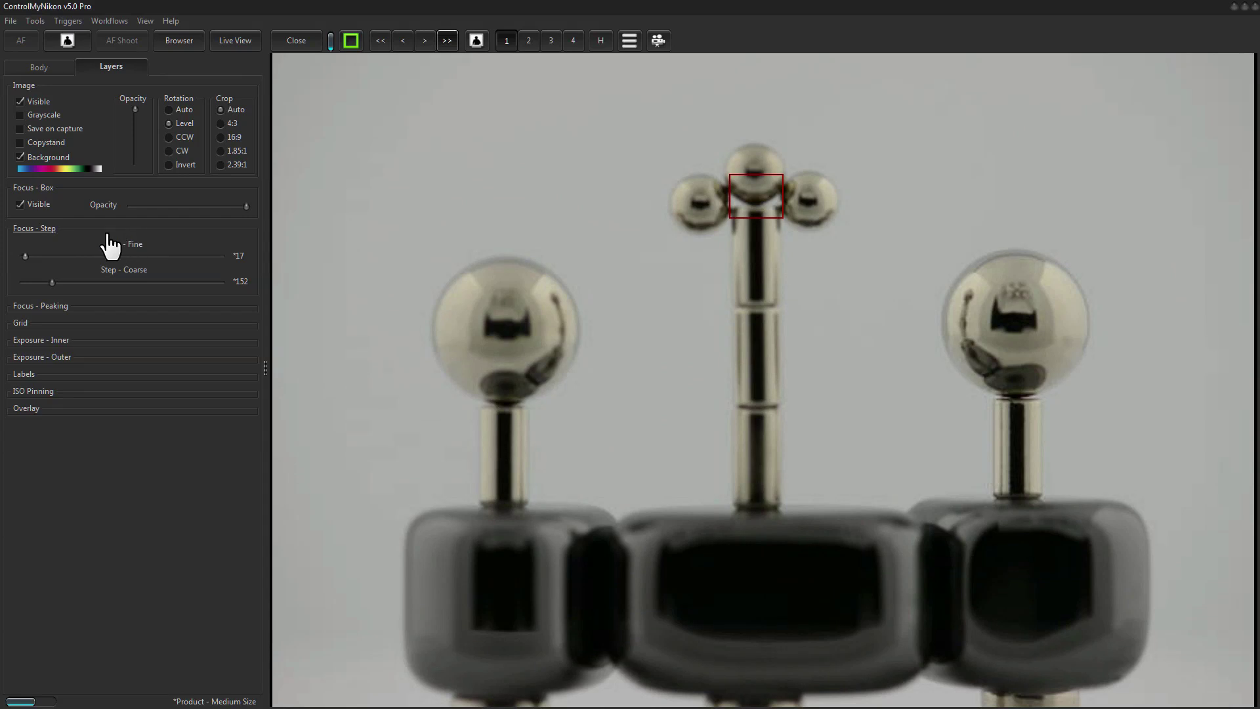
- Shift the live view focus by a fine step backward, a coarse step backward and a fine step forward
{"action": "left_click", "coordinate": [402, 40]}
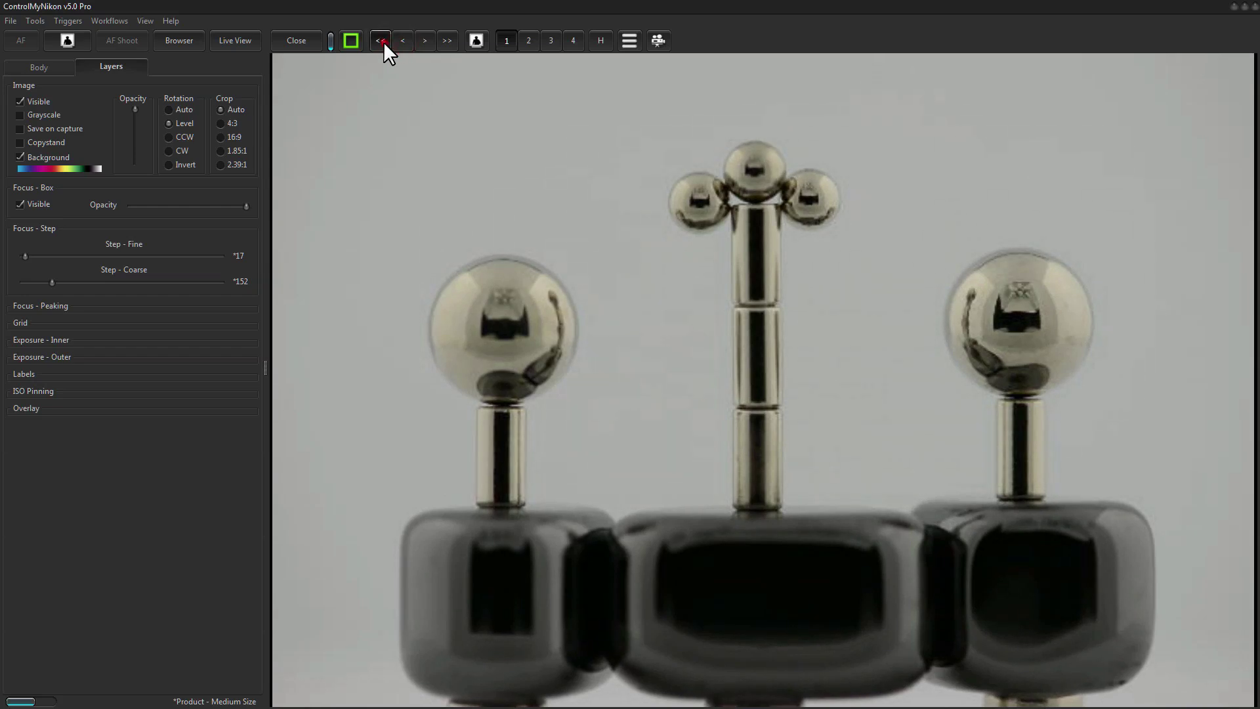
{"action": "left_click", "coordinate": [380, 41]}
{"action": "left_click", "coordinate": [424, 41]}
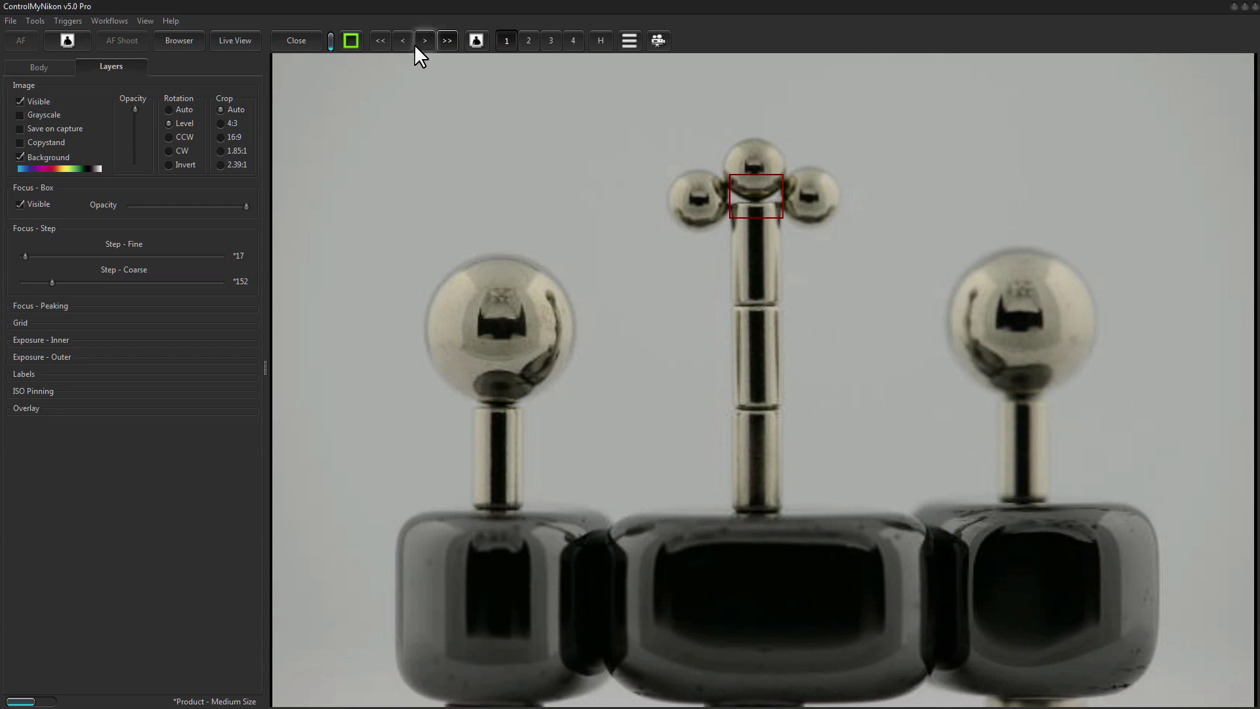
- Magnify live view to zoom level 3 and centre the focus area on the joint between the upper two cylinders
{"action": "left_click", "coordinate": [528, 40]}
{"action": "left_click", "coordinate": [550, 41]}
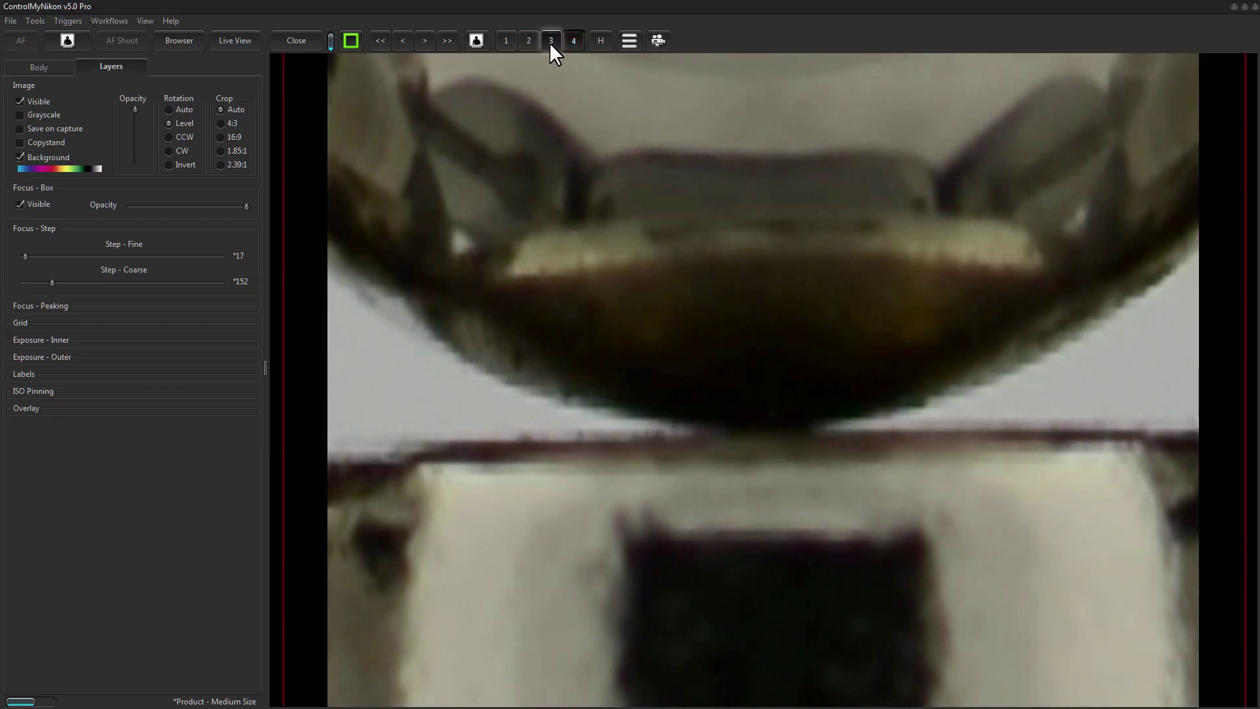
{"action": "left_click", "coordinate": [551, 41]}
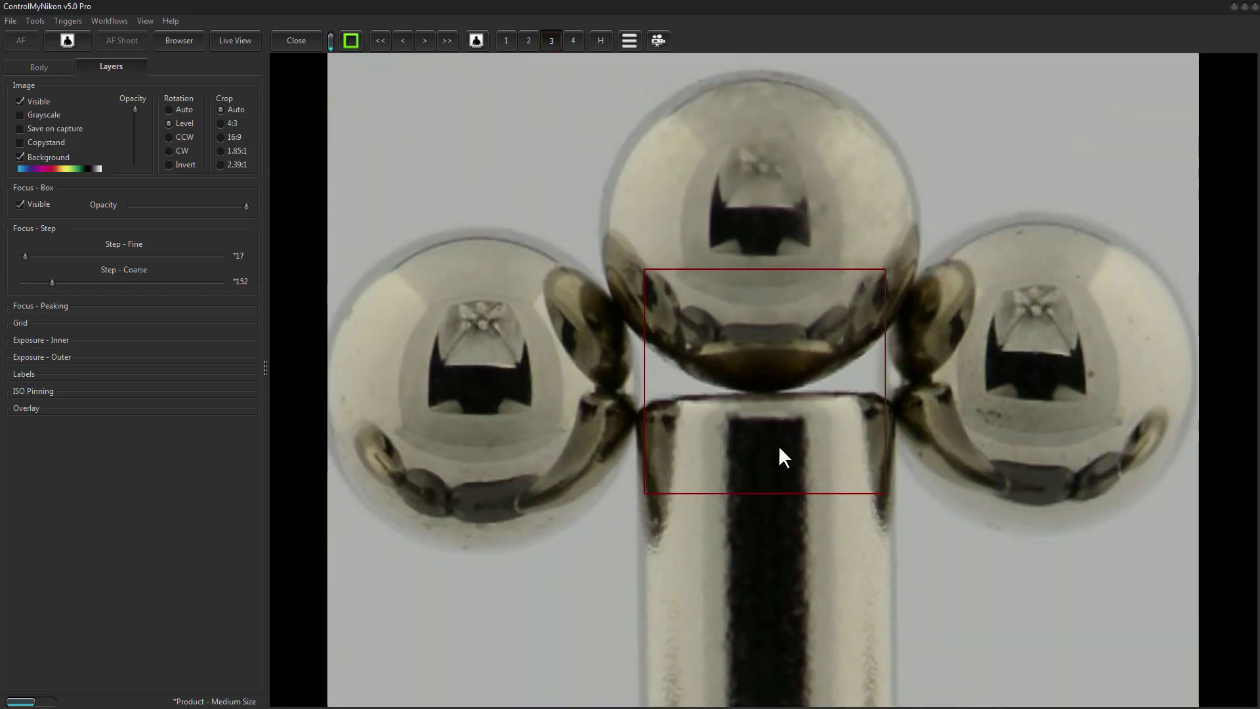
{"action": "left_click", "coordinate": [755, 395]}
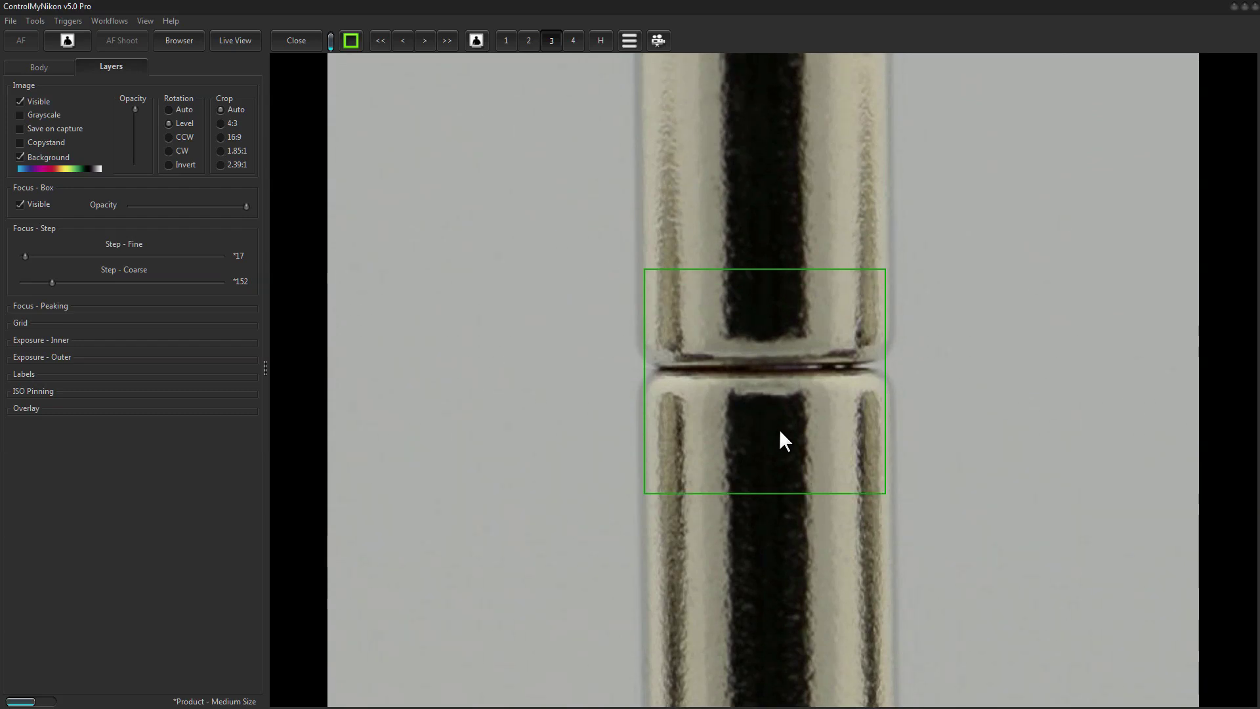
{"action": "left_click", "coordinate": [776, 385]}
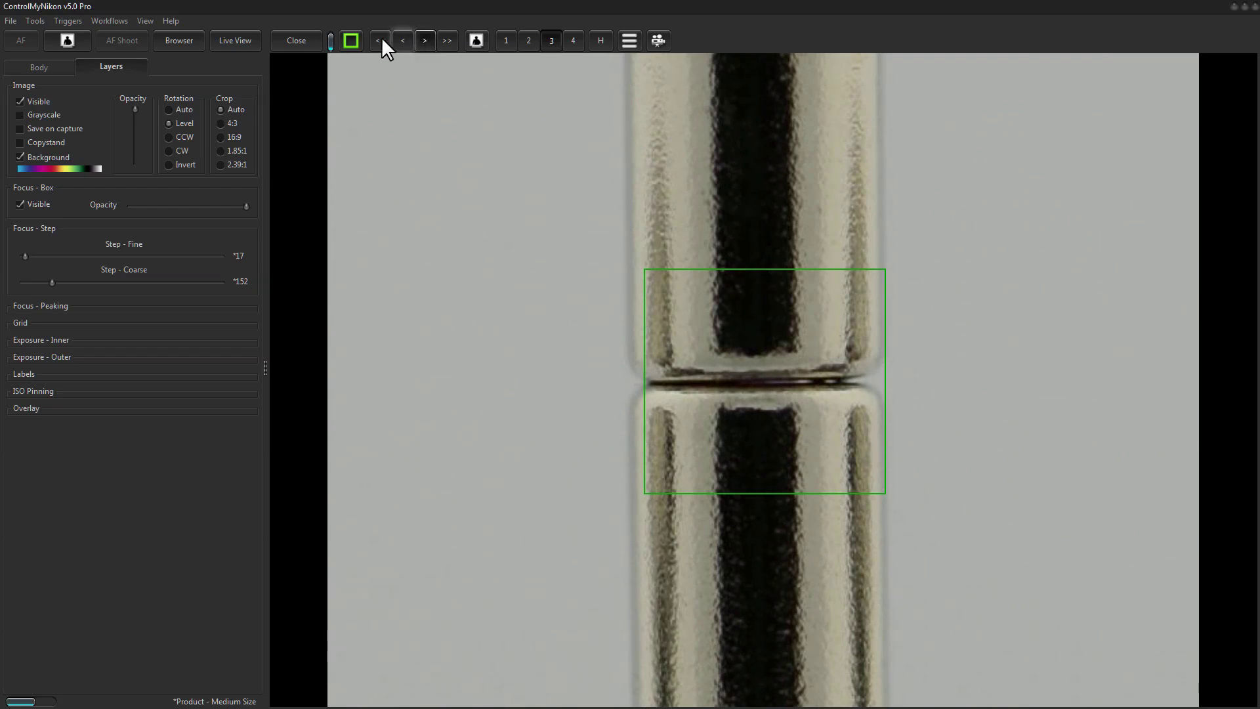
- Nudge the focus on the magnified joint back and forth in fine steps, and return live view to zoom level 1
{"action": "left_click", "coordinate": [425, 40]}
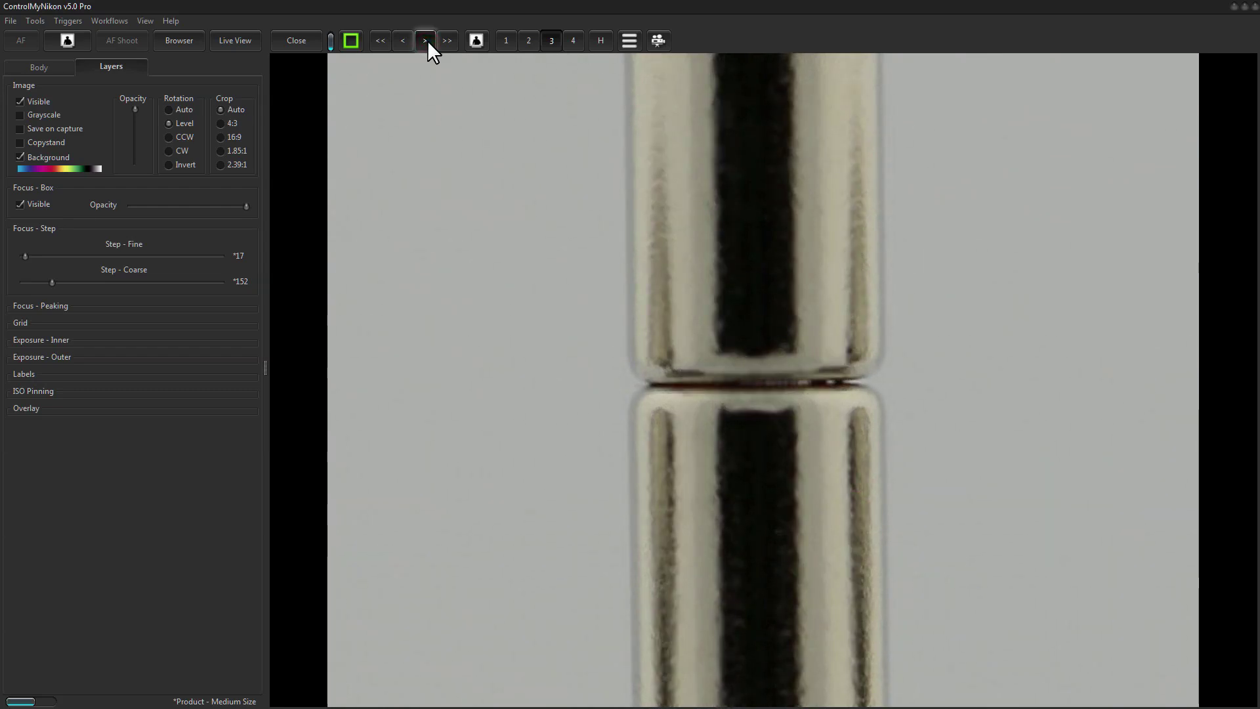
{"action": "left_click", "coordinate": [401, 41]}
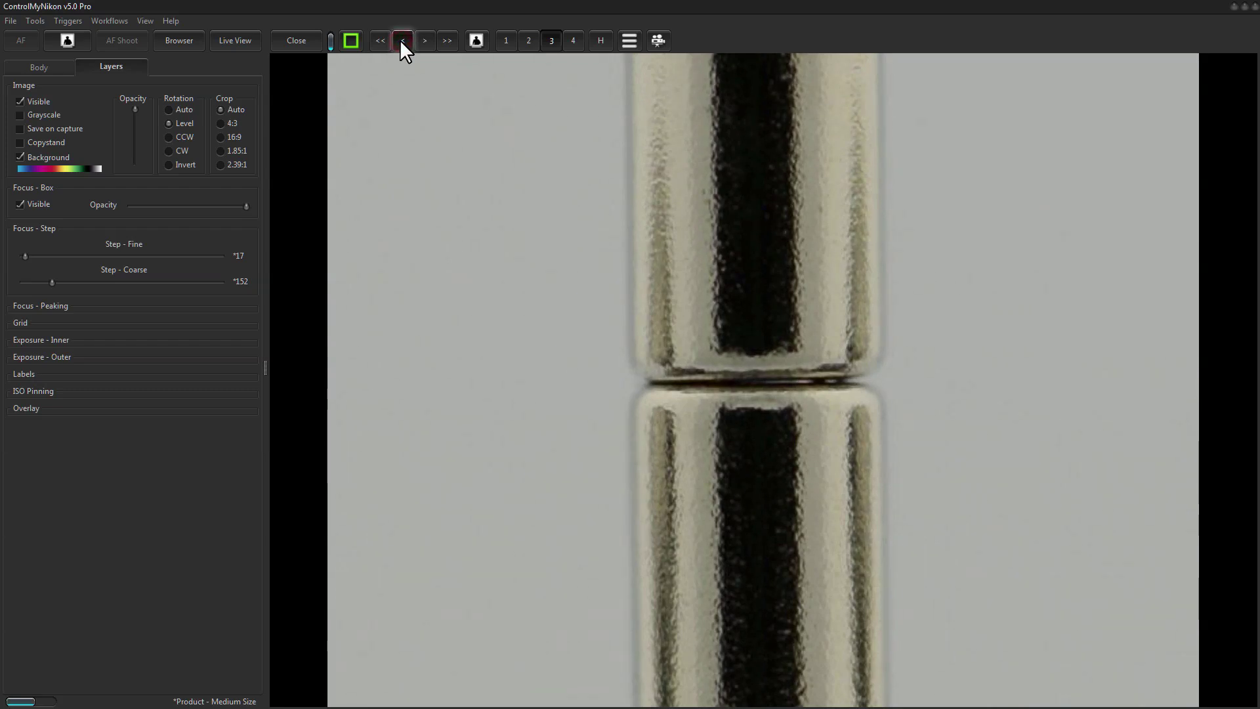
{"action": "left_click", "coordinate": [401, 40]}
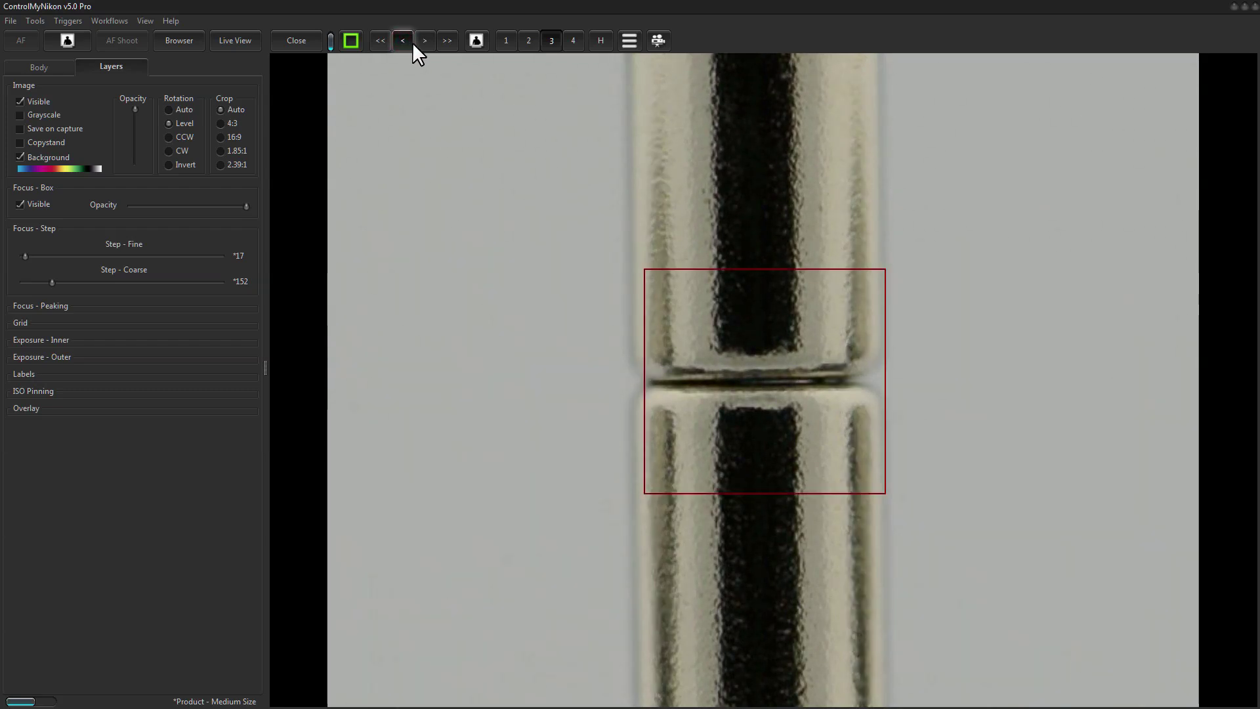
{"action": "left_click", "coordinate": [424, 41]}
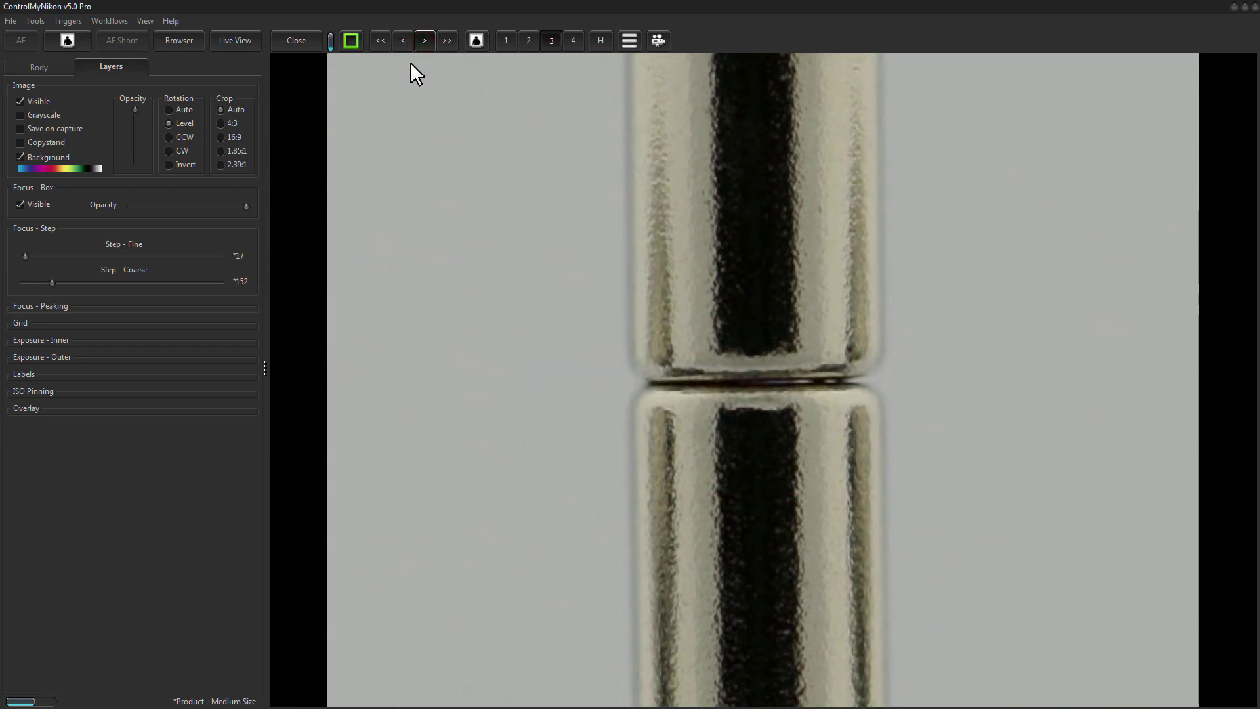
{"action": "left_click", "coordinate": [403, 41]}
{"action": "left_click", "coordinate": [423, 41]}
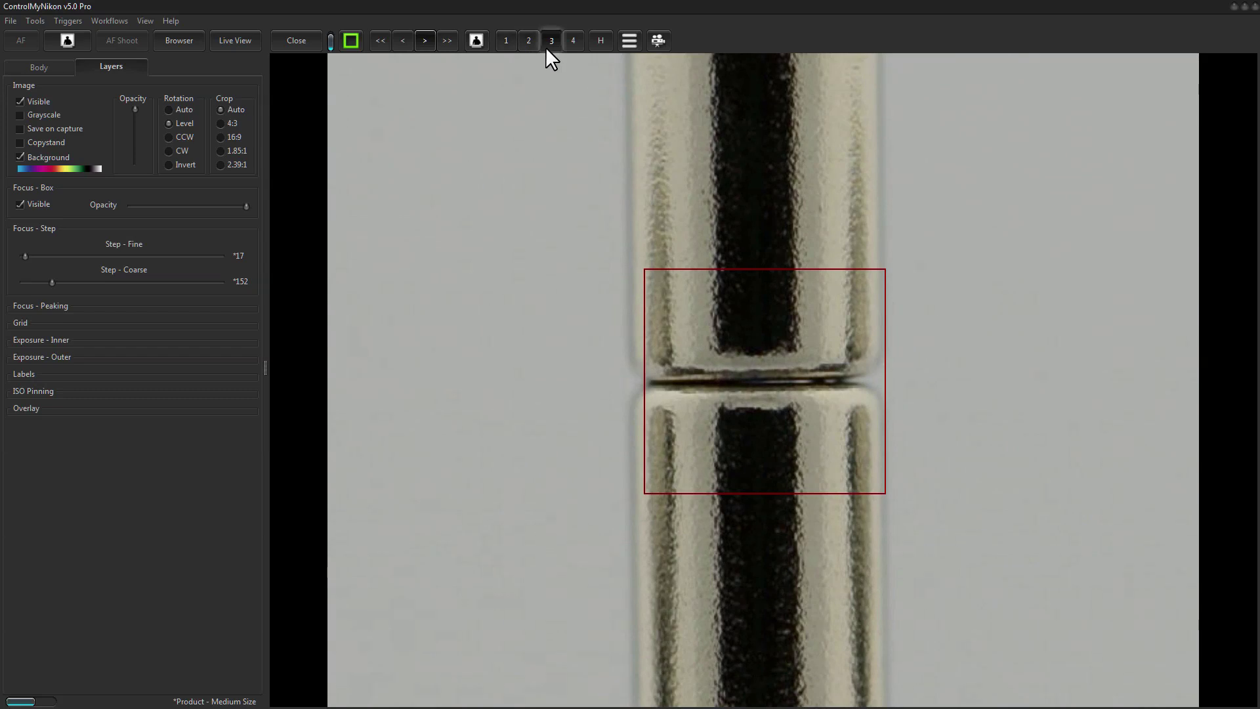
{"action": "left_click", "coordinate": [506, 41]}
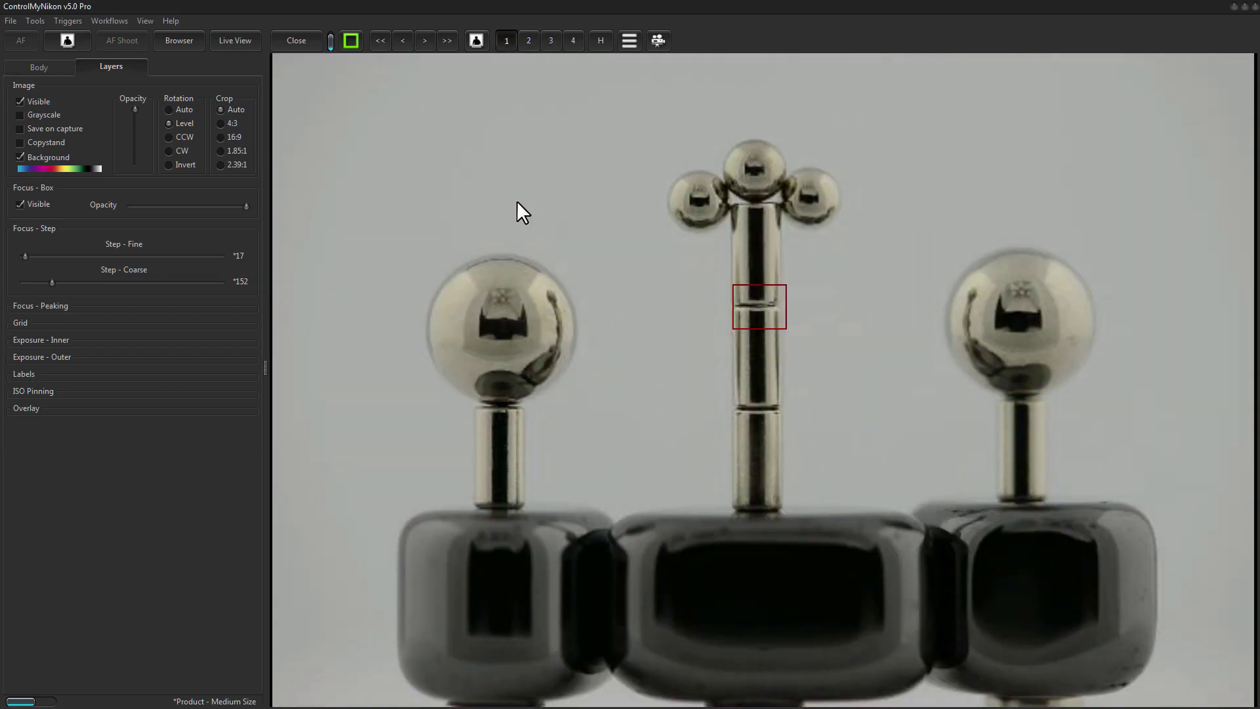
- Open the separate Live View Monitor window, move it off to a second display and back, and close it
{"action": "right_click", "coordinate": [454, 187]}
{"action": "left_click", "coordinate": [483, 199]}
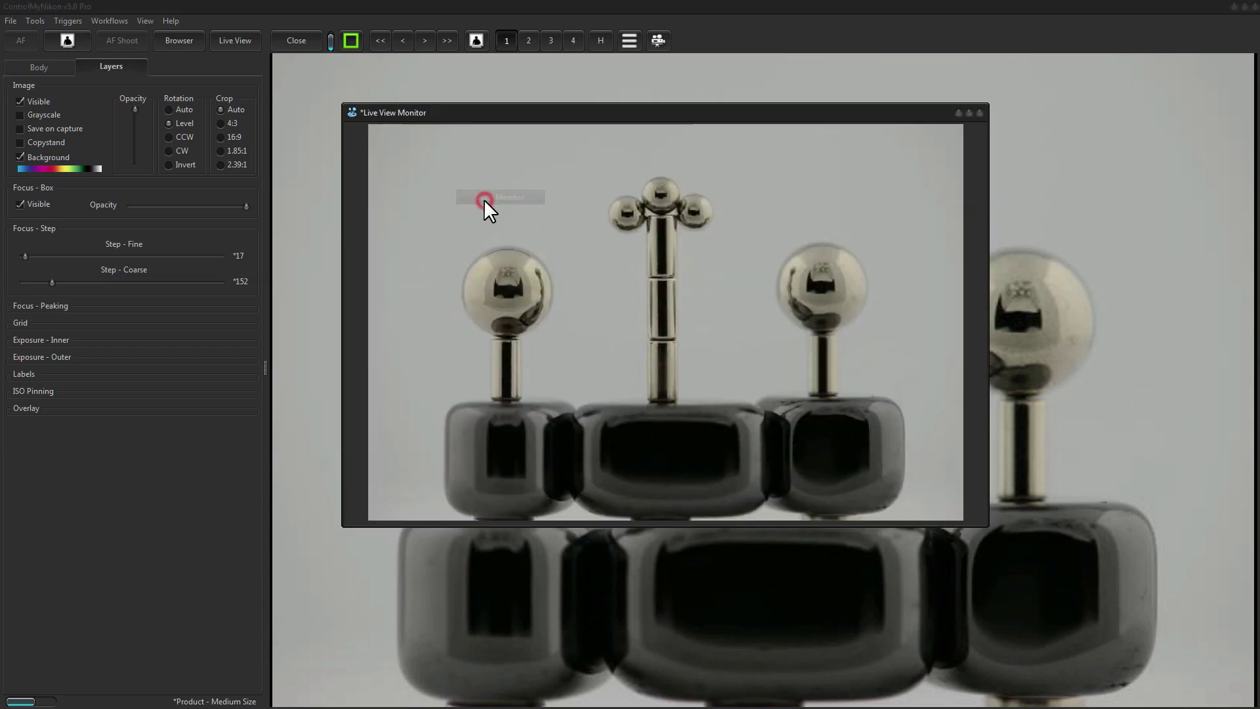
{"action": "left_click_drag", "start_coordinate": [538, 113], "coordinate": [548, 323]}
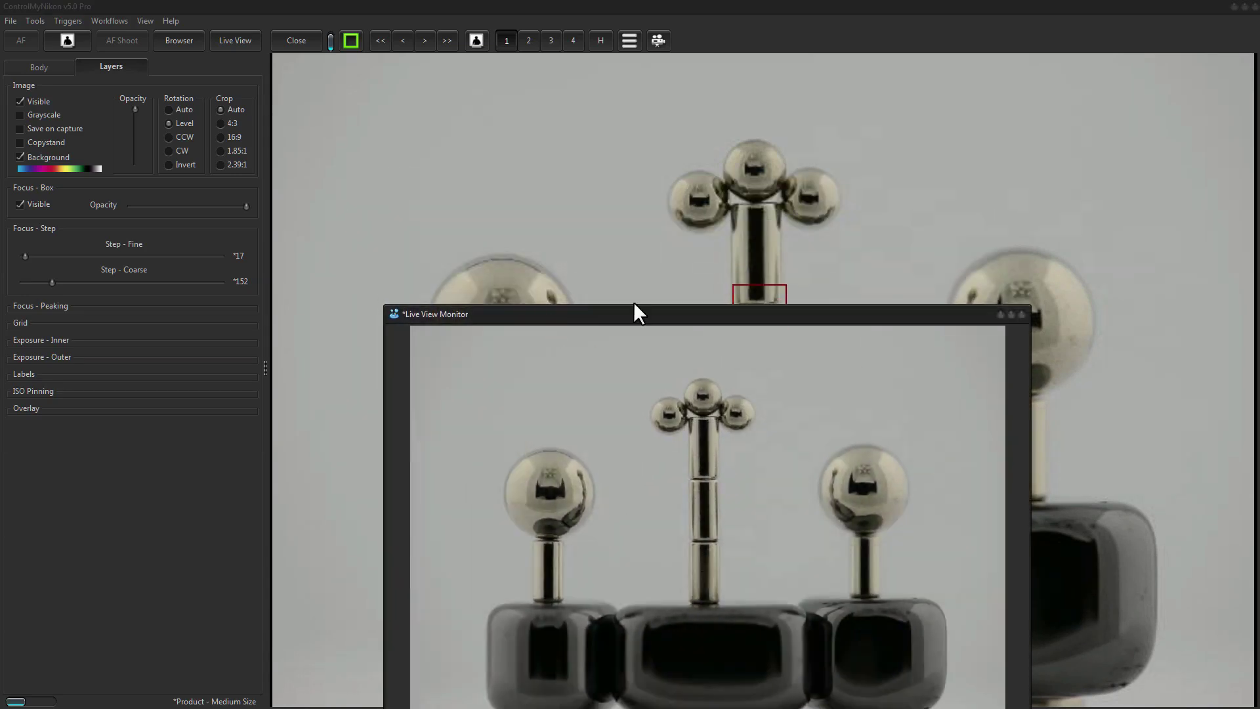
{"action": "left_click_drag", "start_coordinate": [754, 319], "coordinate": [664, 147]}
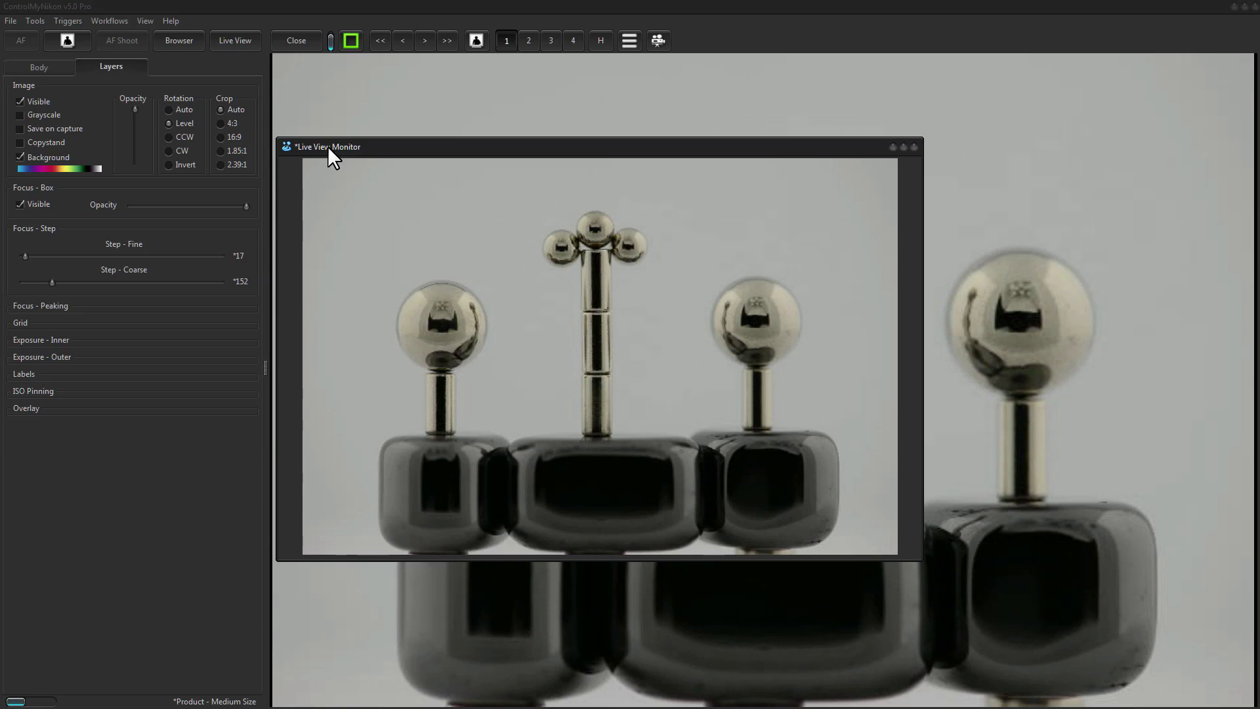
{"action": "left_click_drag", "start_coordinate": [331, 146], "coordinate": [1259, 148]}
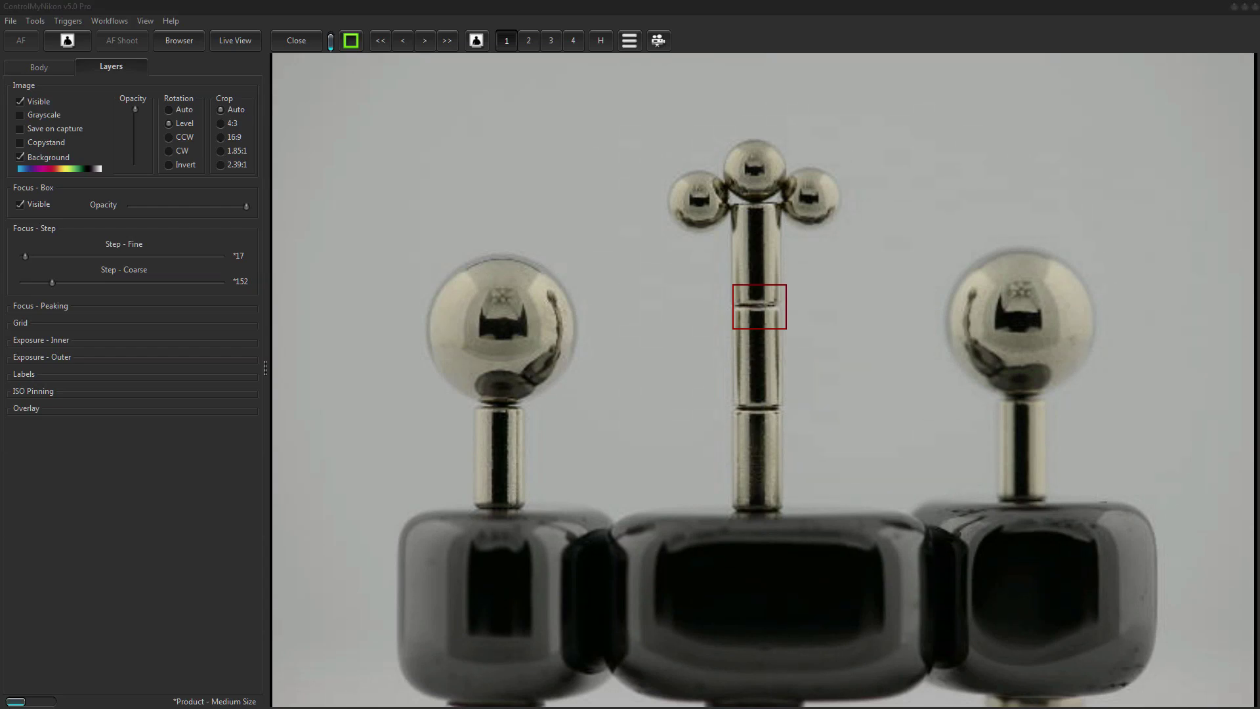
{"action": "left_click_drag", "start_coordinate": [1244, 169], "coordinate": [540, 164]}
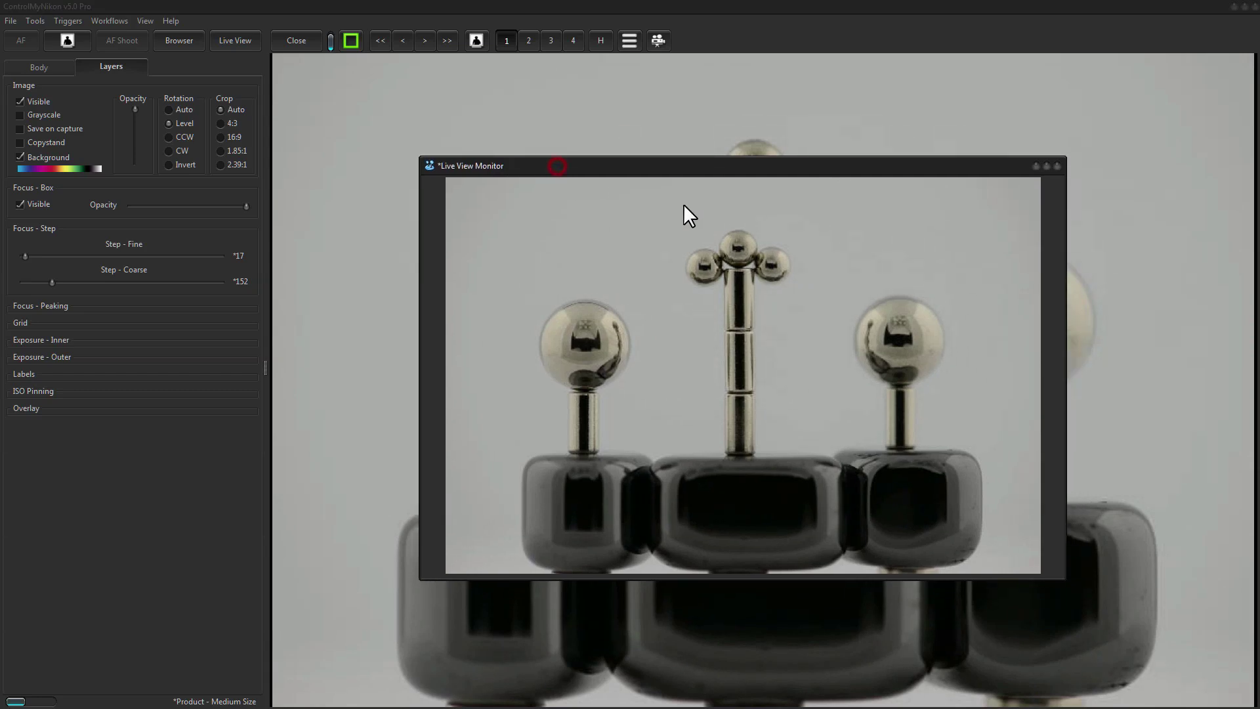
{"action": "left_click", "coordinate": [1058, 166]}
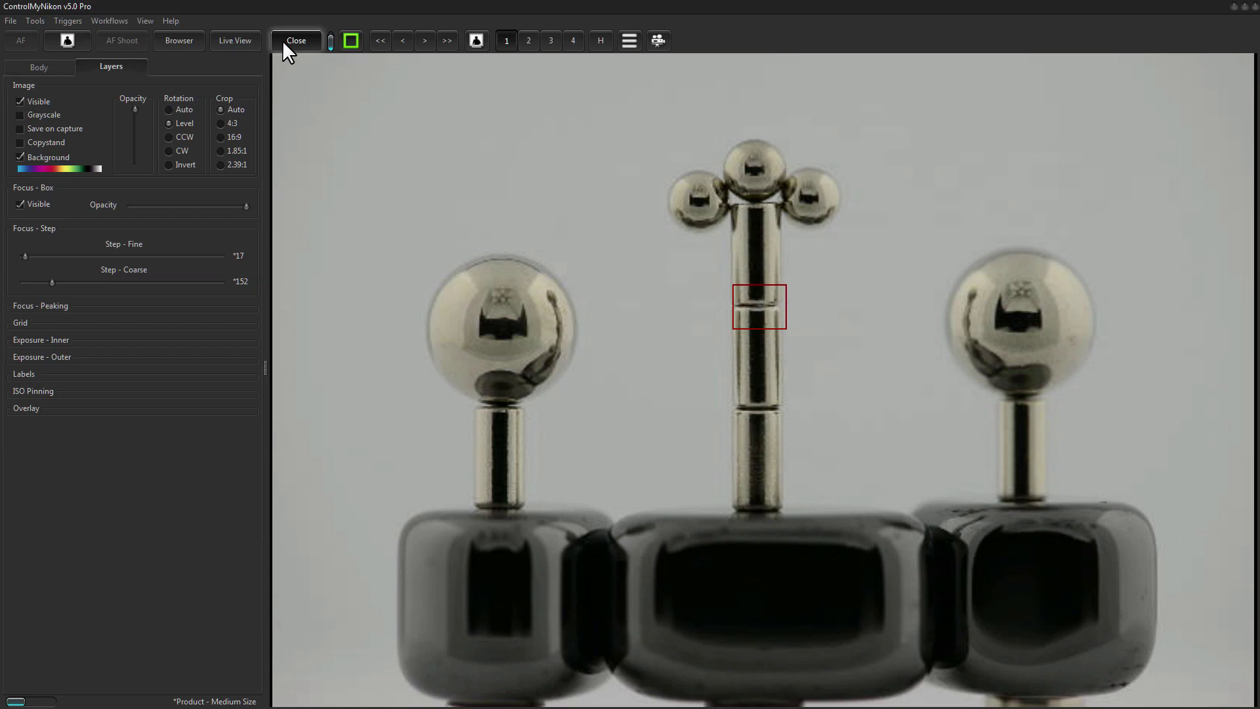
- Restart live view with the Body settings shown, and record a short movie clip from it
{"action": "left_click", "coordinate": [40, 66]}
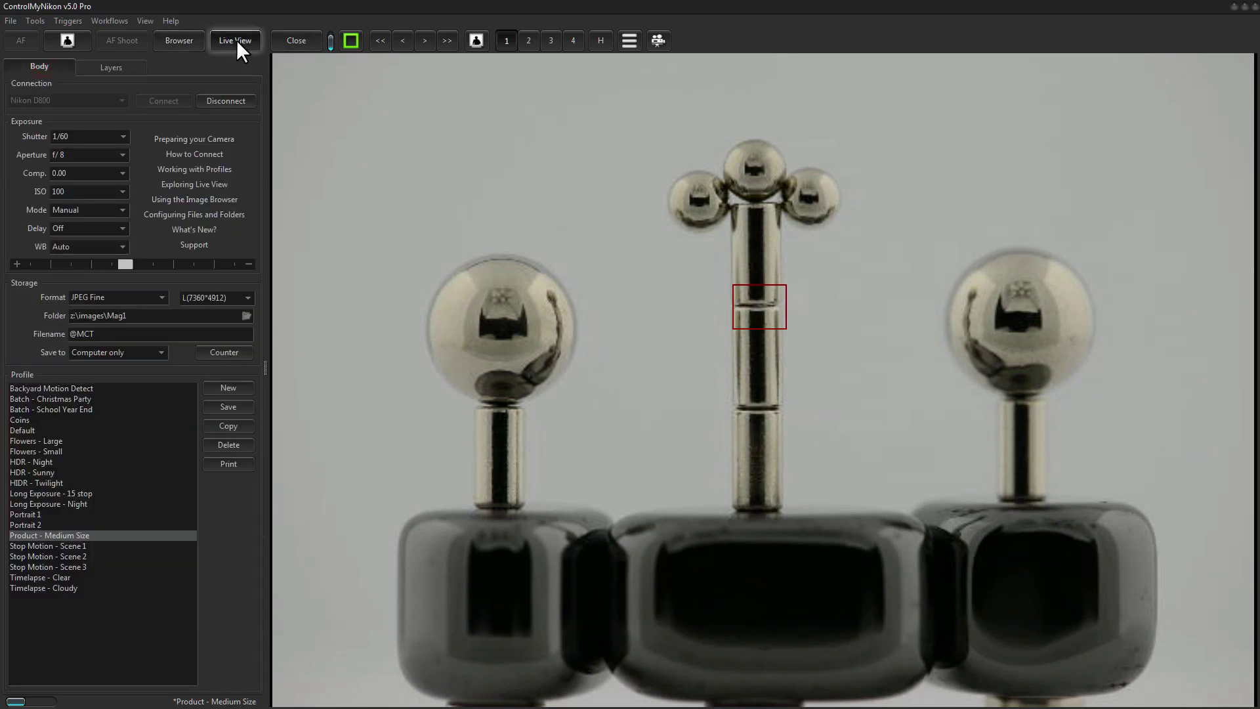
{"action": "left_click", "coordinate": [285, 41]}
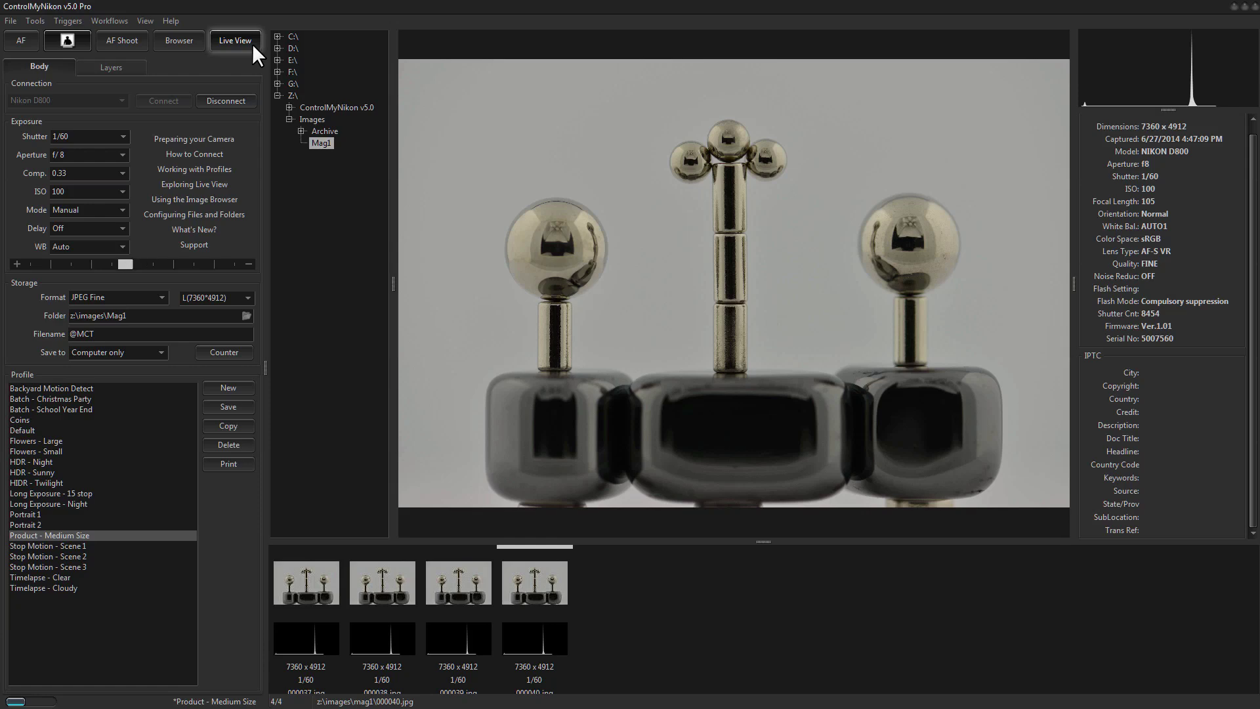
{"action": "left_click", "coordinate": [238, 39]}
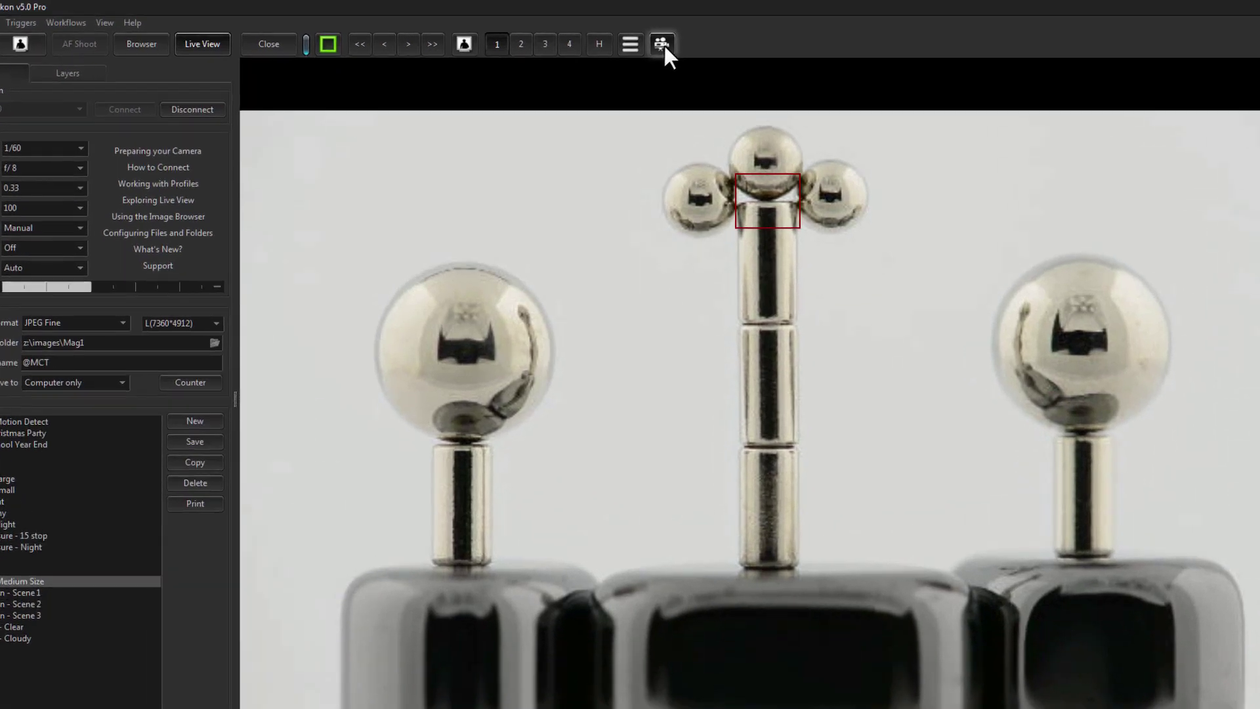
{"action": "left_click", "coordinate": [658, 40]}
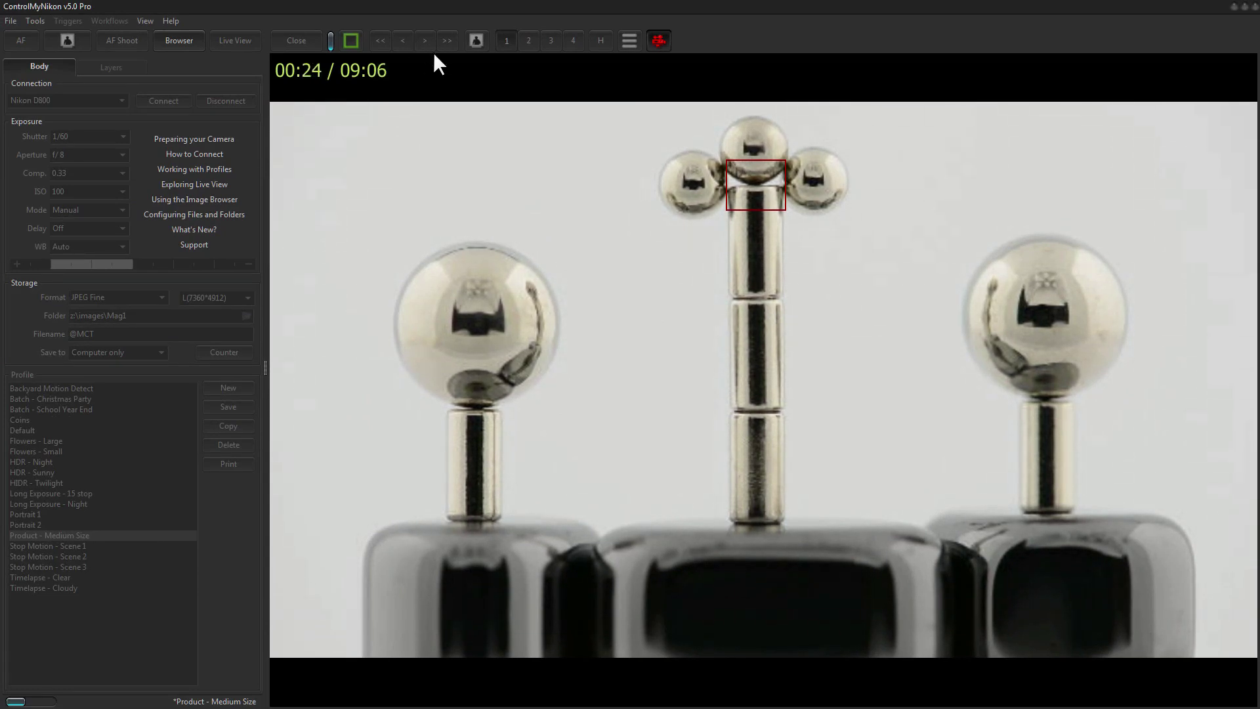
{"action": "left_click", "coordinate": [660, 40]}
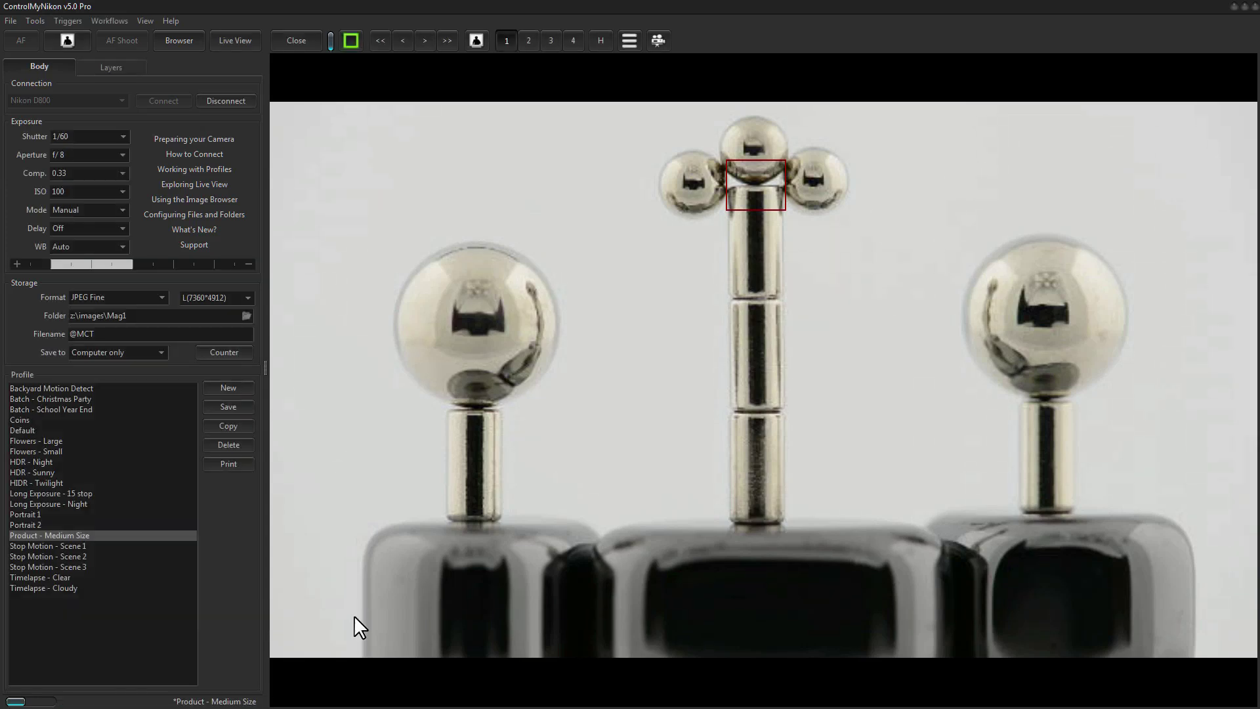
- Play the recorded clip 000041.mov in the browser and view it in full screen
{"action": "left_click", "coordinate": [180, 41]}
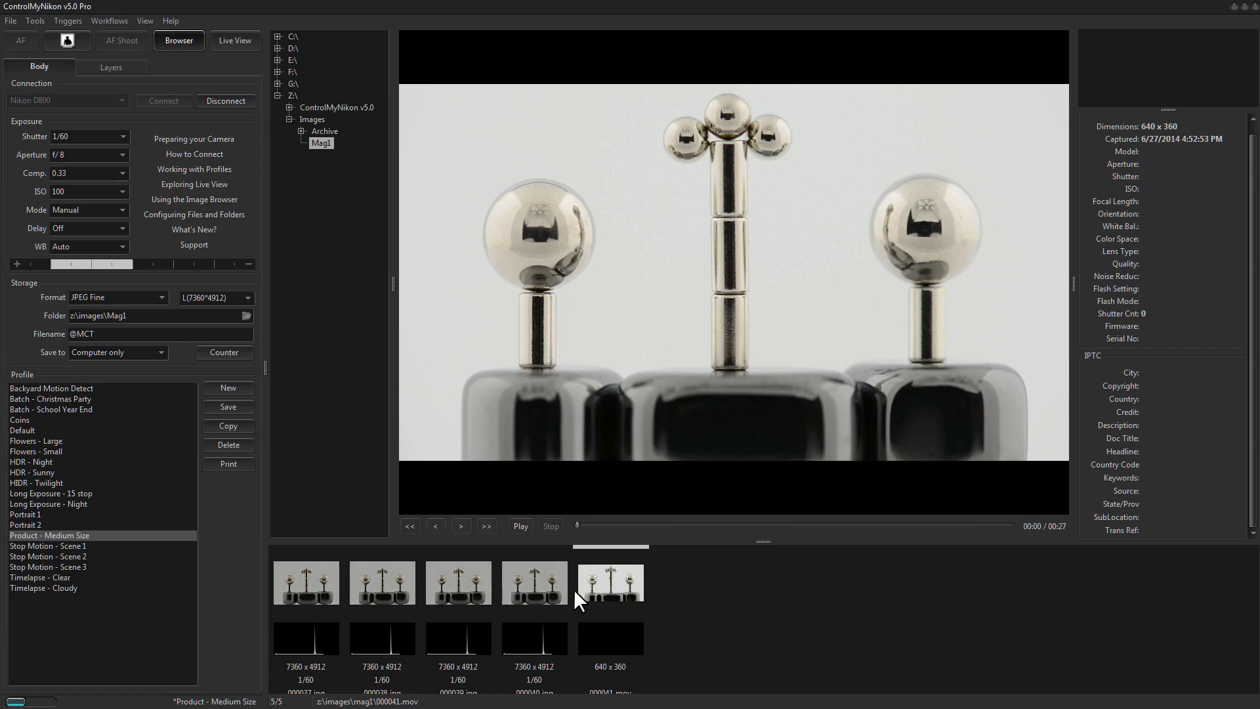
{"action": "left_click", "coordinate": [612, 577]}
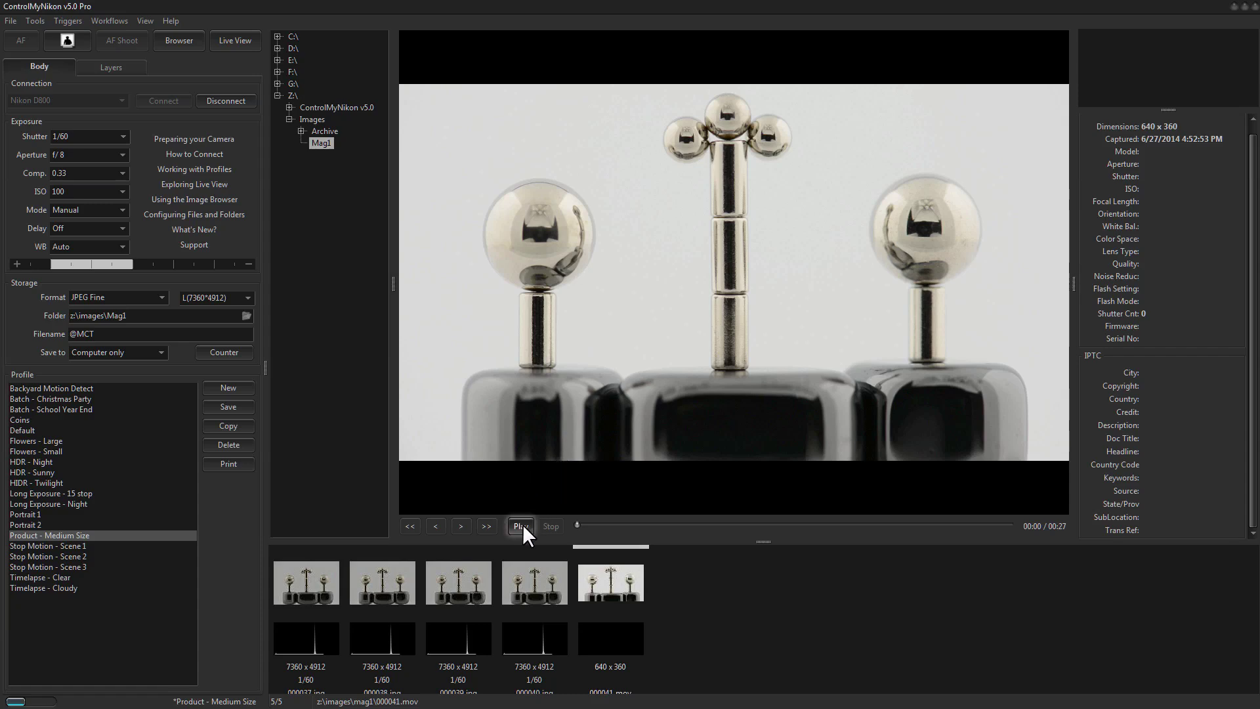
{"action": "left_click", "coordinate": [549, 525]}
{"action": "double_click", "coordinate": [582, 419]}
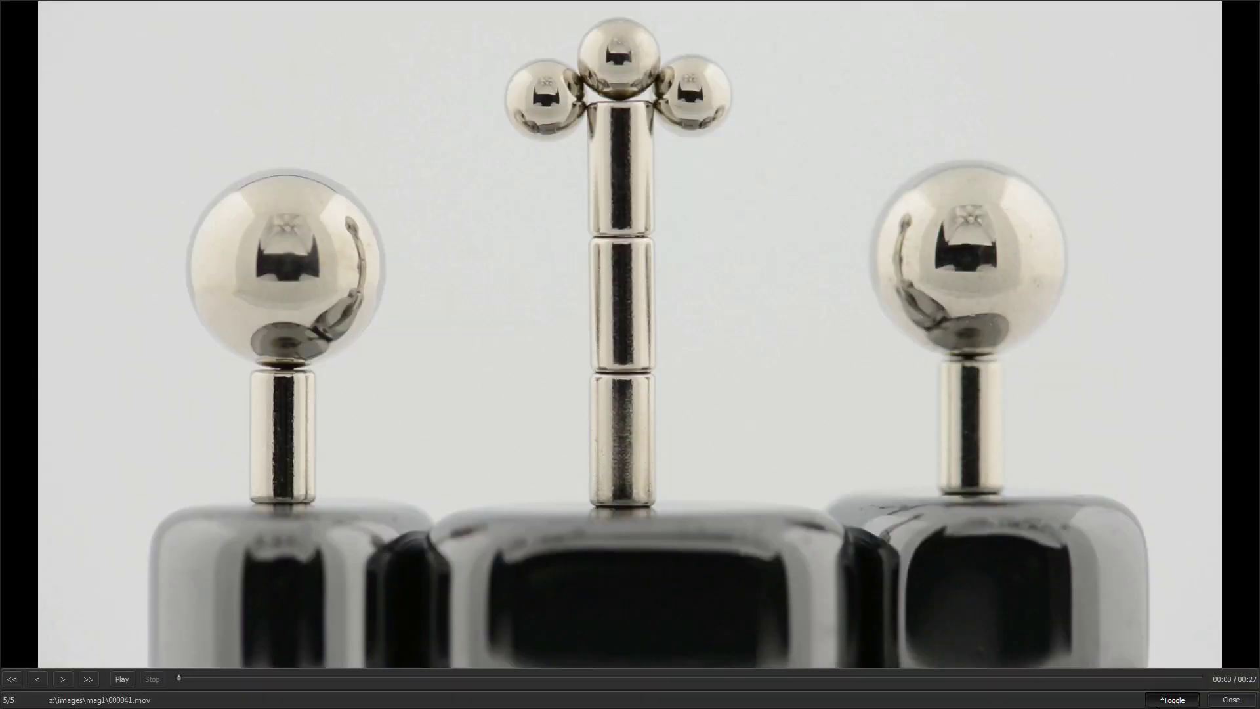
{"action": "left_click", "coordinate": [1231, 699]}
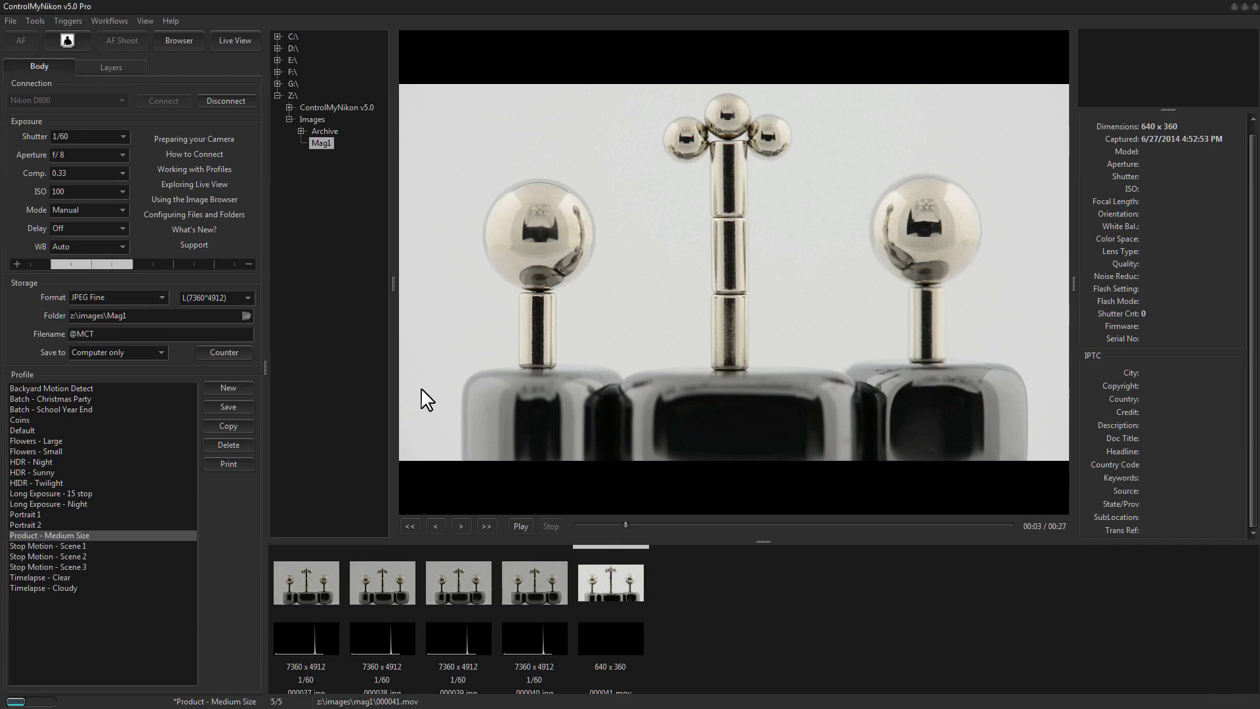
- Return to live view, close the session and start live view again
{"action": "left_click", "coordinate": [238, 40]}
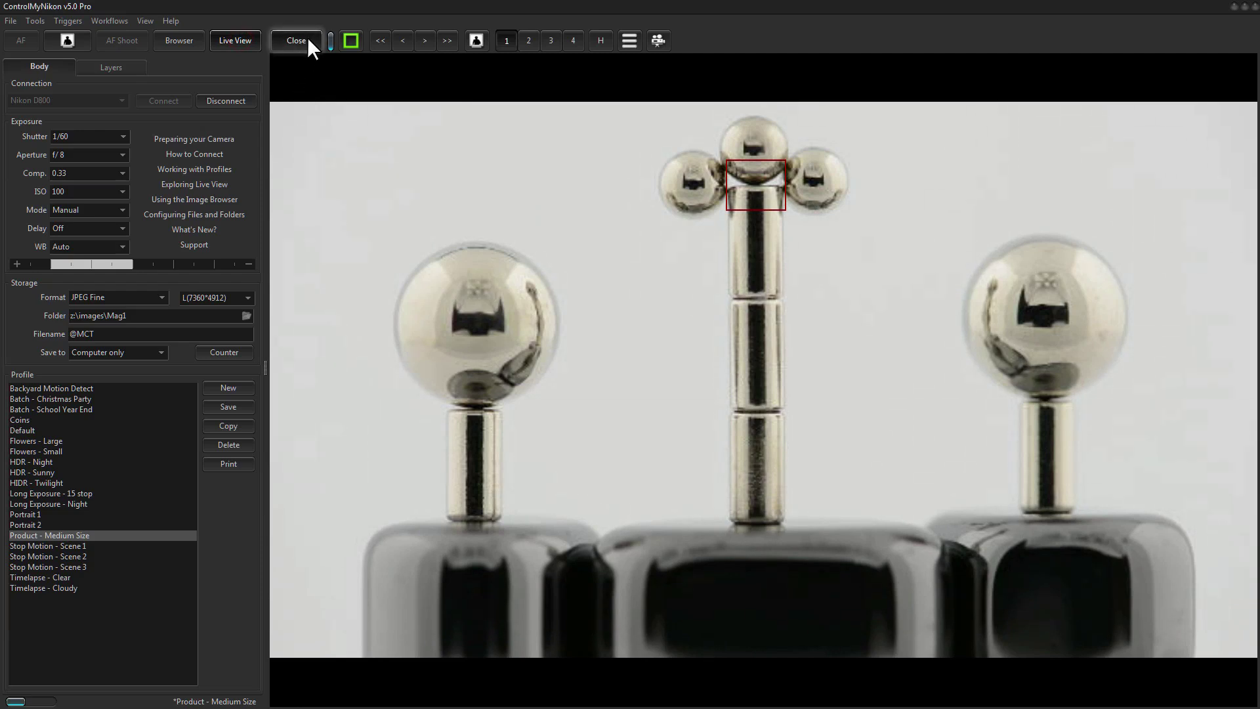
{"action": "left_click", "coordinate": [297, 40]}
{"action": "left_click", "coordinate": [237, 40]}
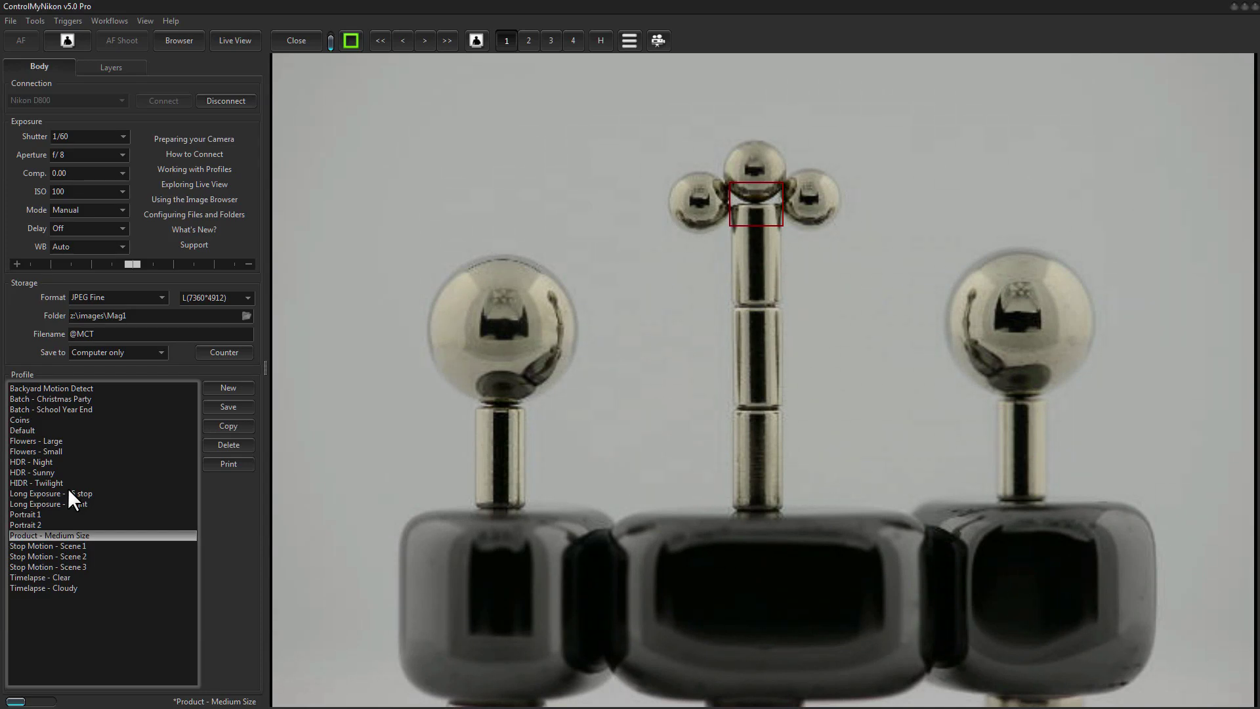
- Enable the Focus Stacking workflow while live view is running
{"action": "left_click", "coordinate": [106, 20]}
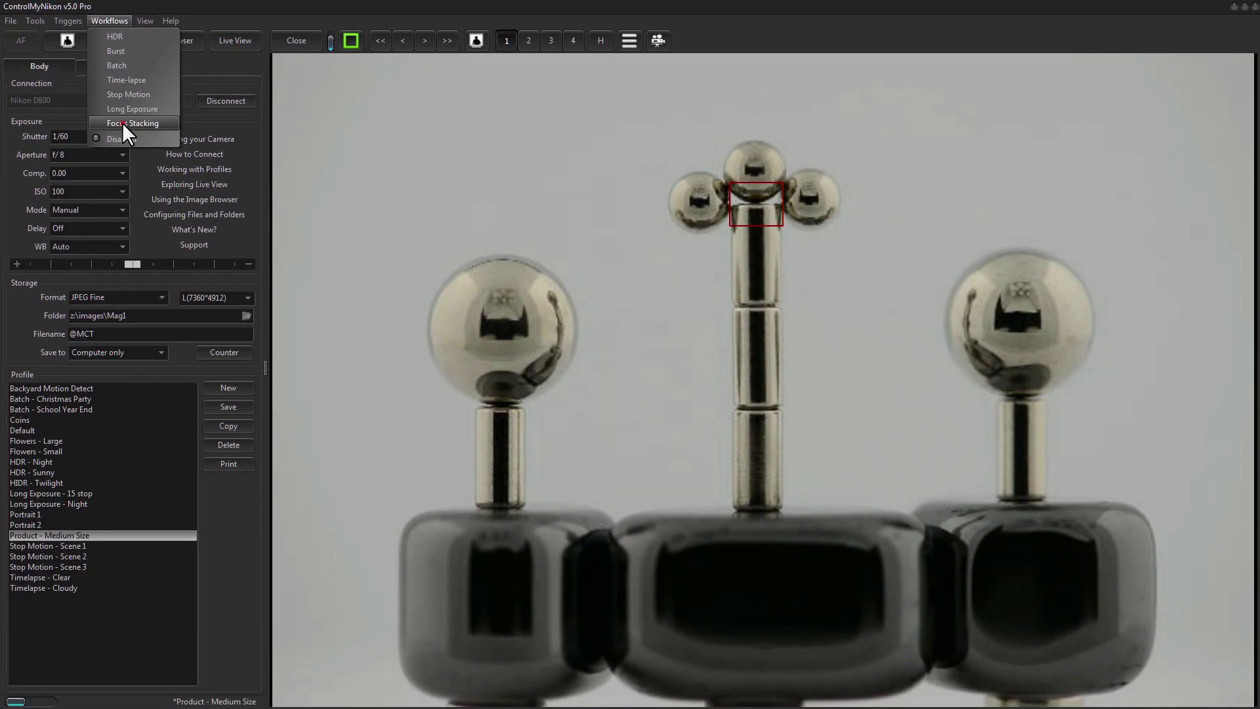
{"action": "left_click", "coordinate": [124, 131]}
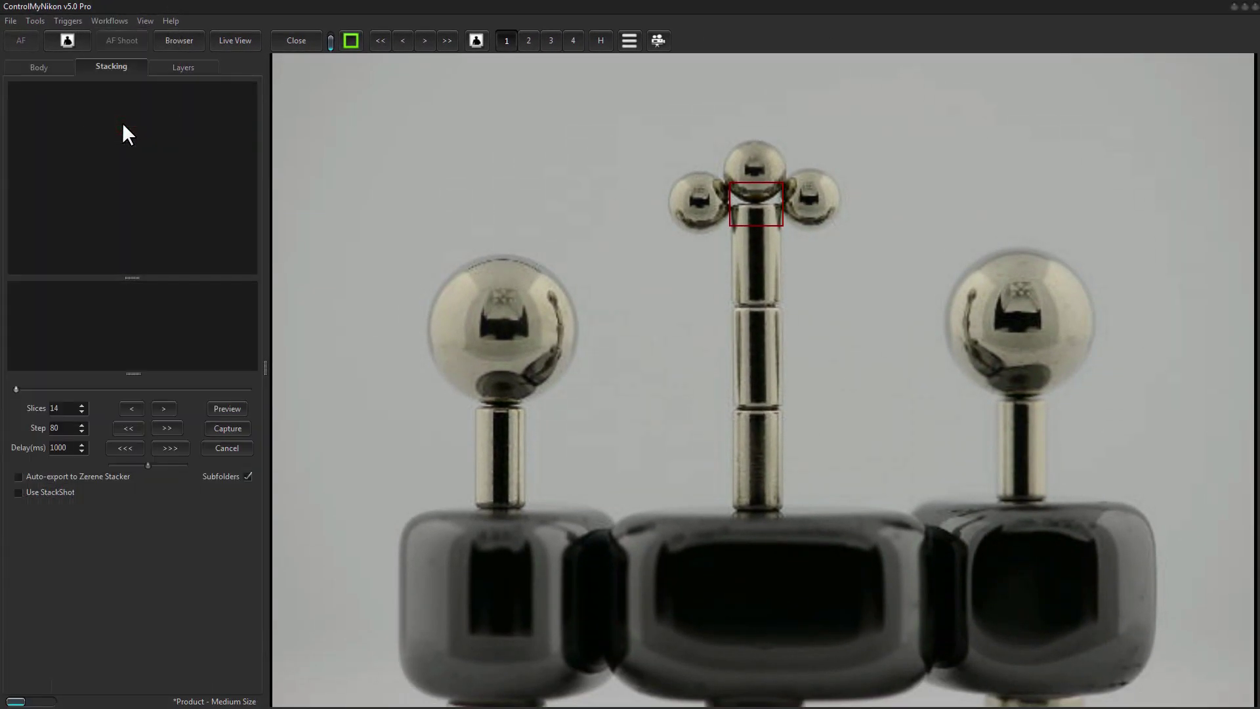
{"action": "left_click", "coordinate": [231, 43]}
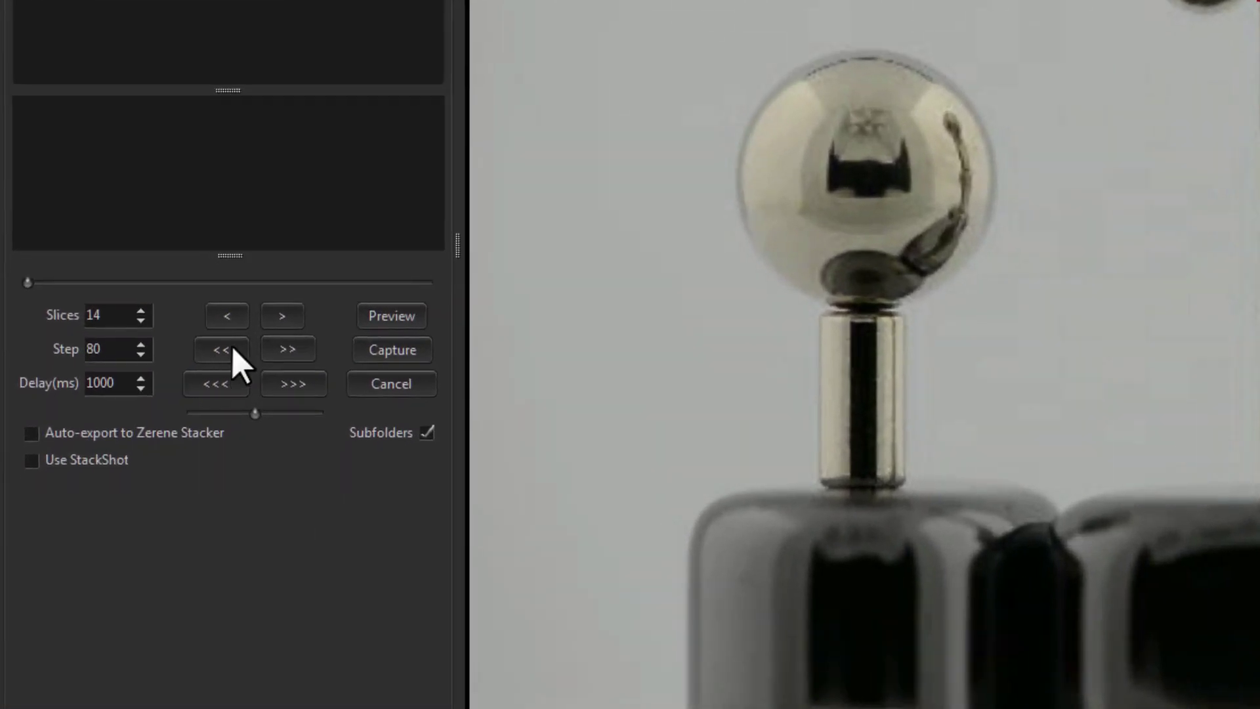
- Set the focus stack to 5 slices with a step of 100
{"action": "double_click", "coordinate": [117, 308]}
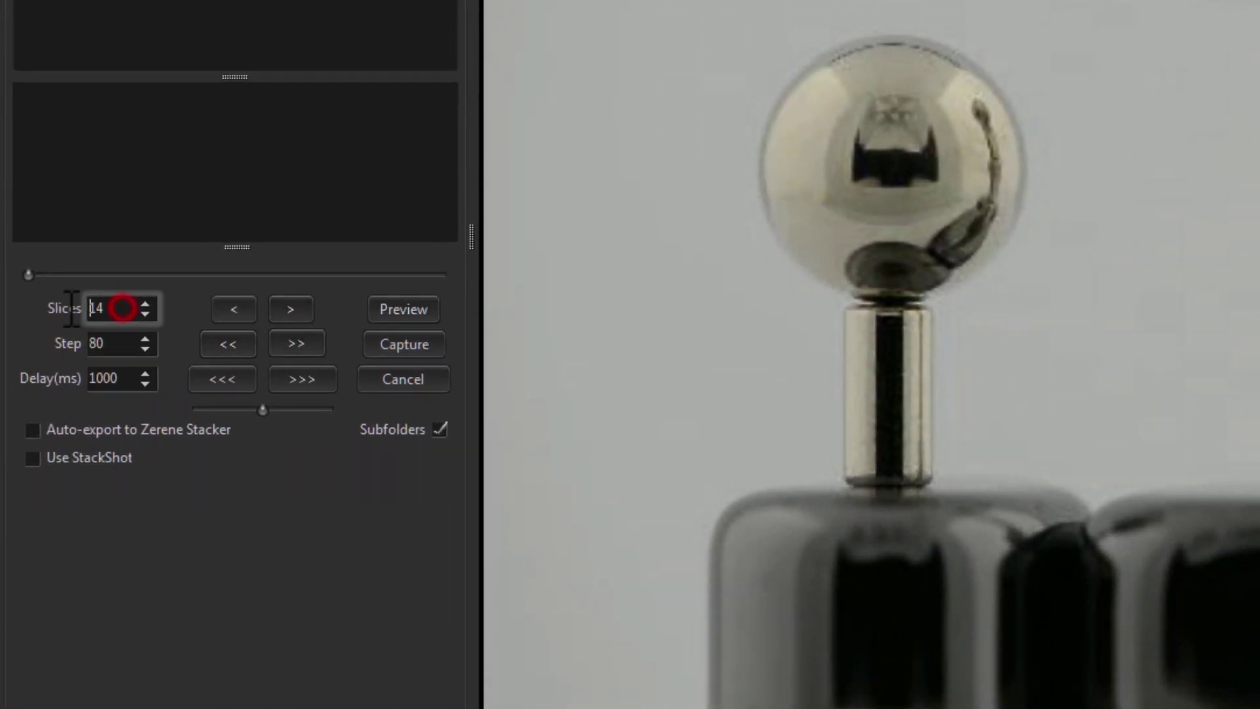
{"action": "type", "text": "5"}
{"action": "left_click", "coordinate": [135, 342]}
{"action": "double_click", "coordinate": [134, 342]}
{"action": "type", "text": "1"}
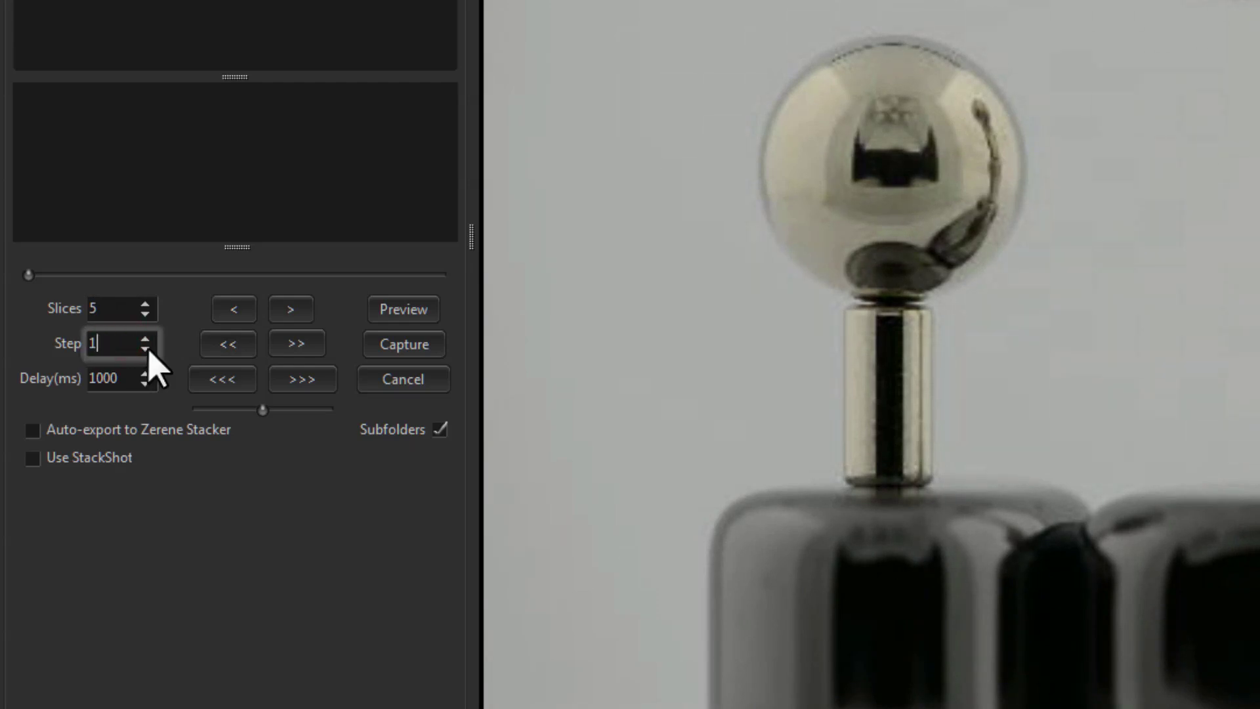
{"action": "type", "text": "00"}
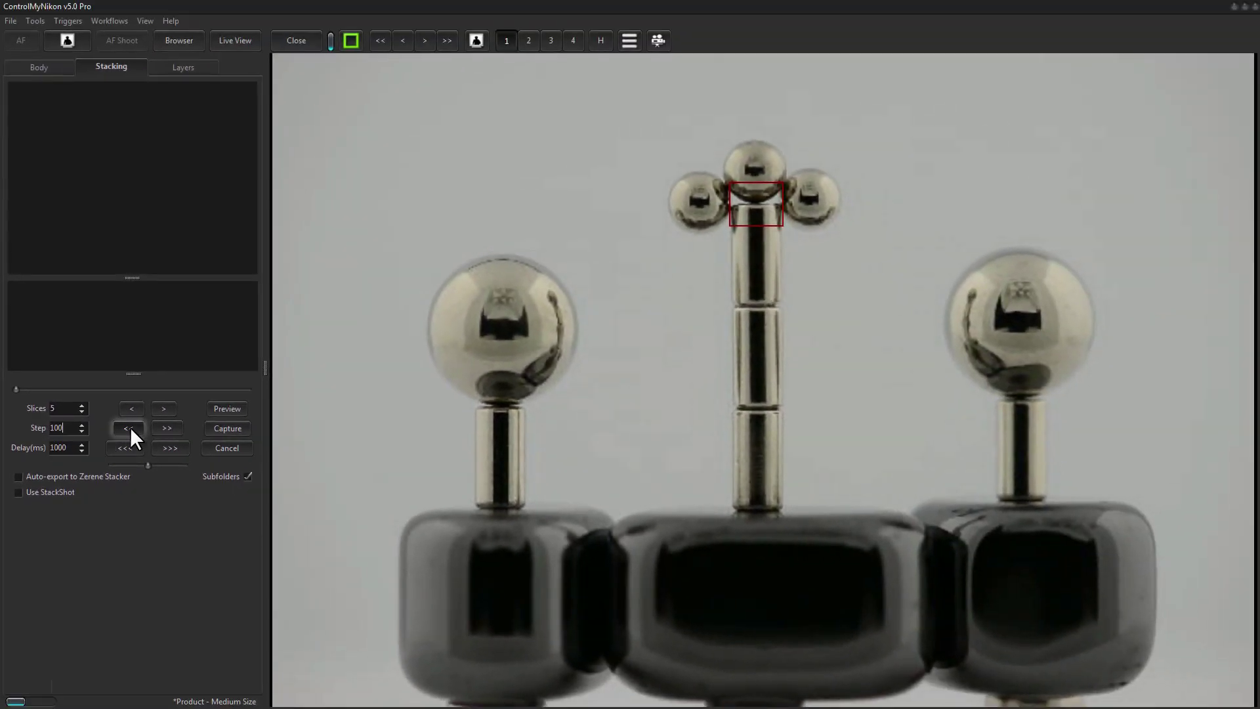
- Preview the focus stack and capture its 5 slices
{"action": "left_click", "coordinate": [229, 409]}
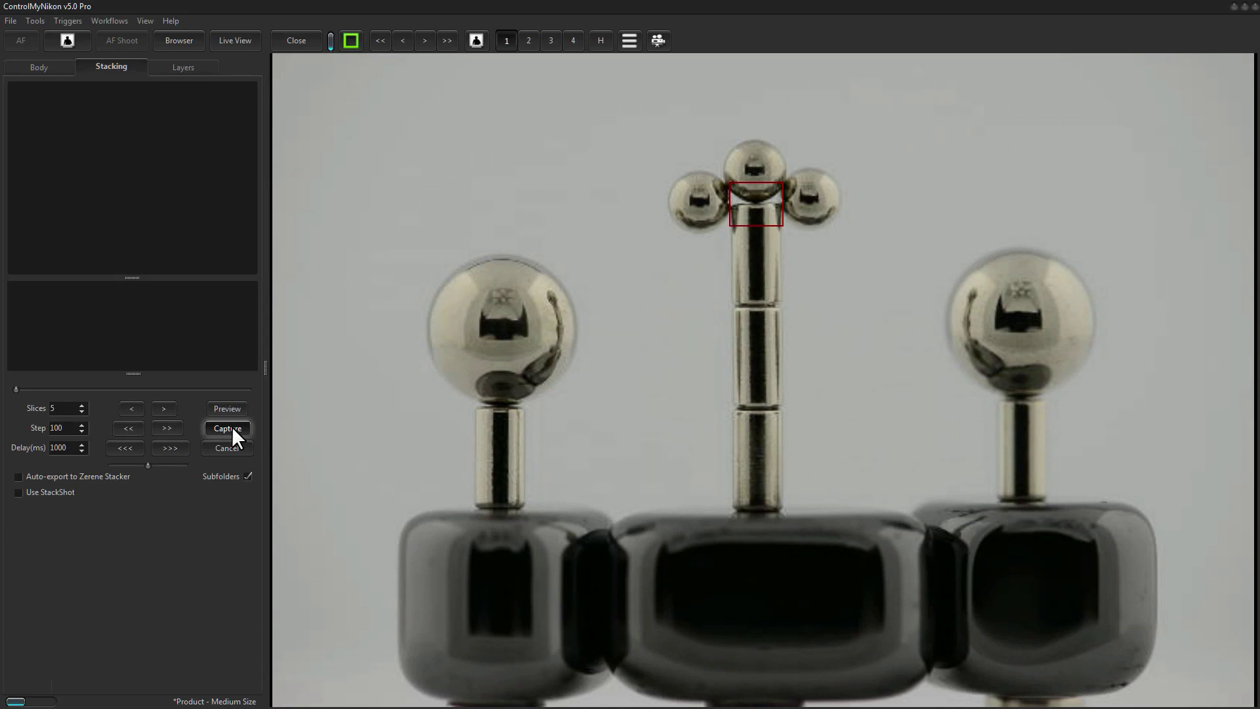
{"action": "left_click", "coordinate": [231, 428]}
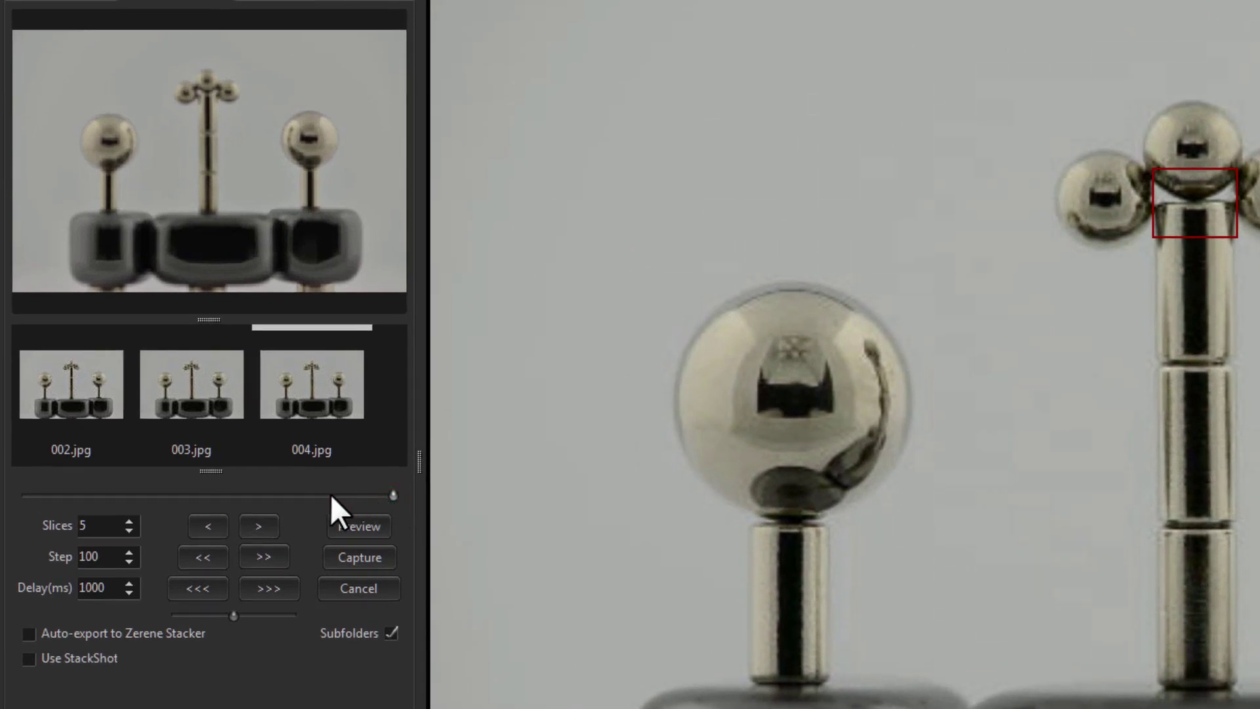
- Scrub through the captured focus-stack slices and view 000.jpg in full screen
{"action": "left_click_drag", "start_coordinate": [330, 493], "coordinate": [25, 493]}
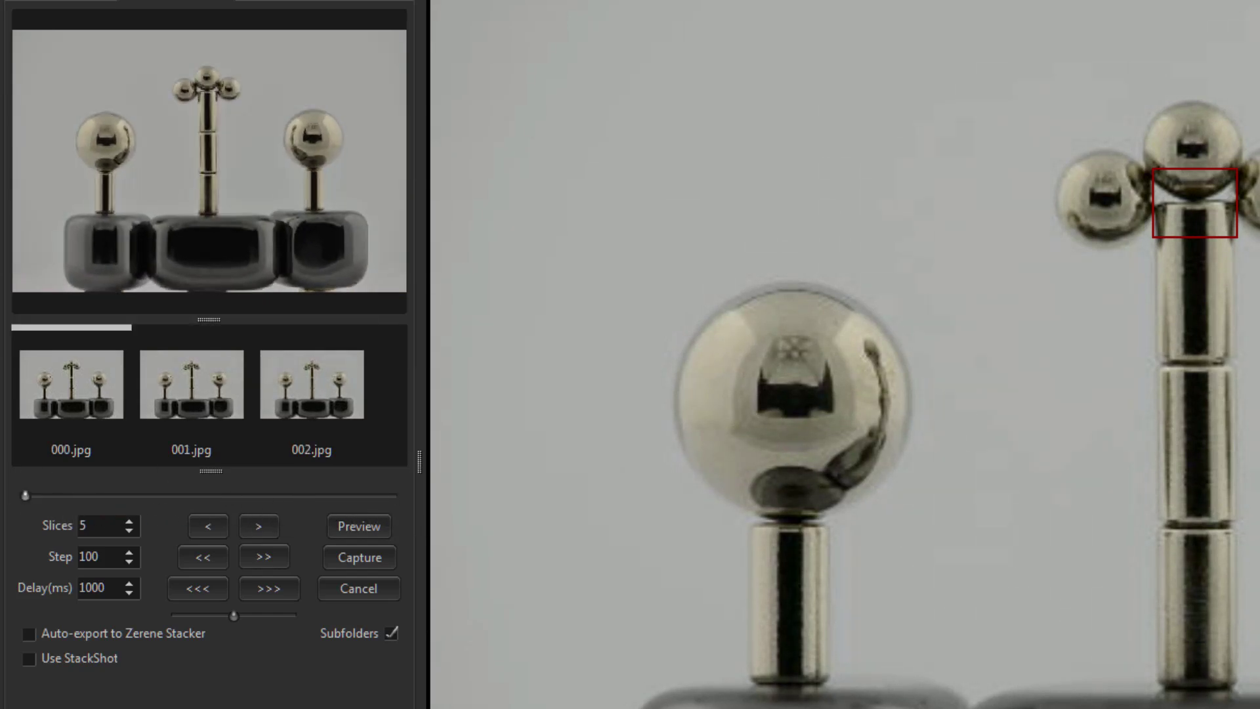
{"action": "left_click", "coordinate": [65, 395]}
{"action": "left_click", "coordinate": [169, 375]}
{"action": "left_click", "coordinate": [82, 387]}
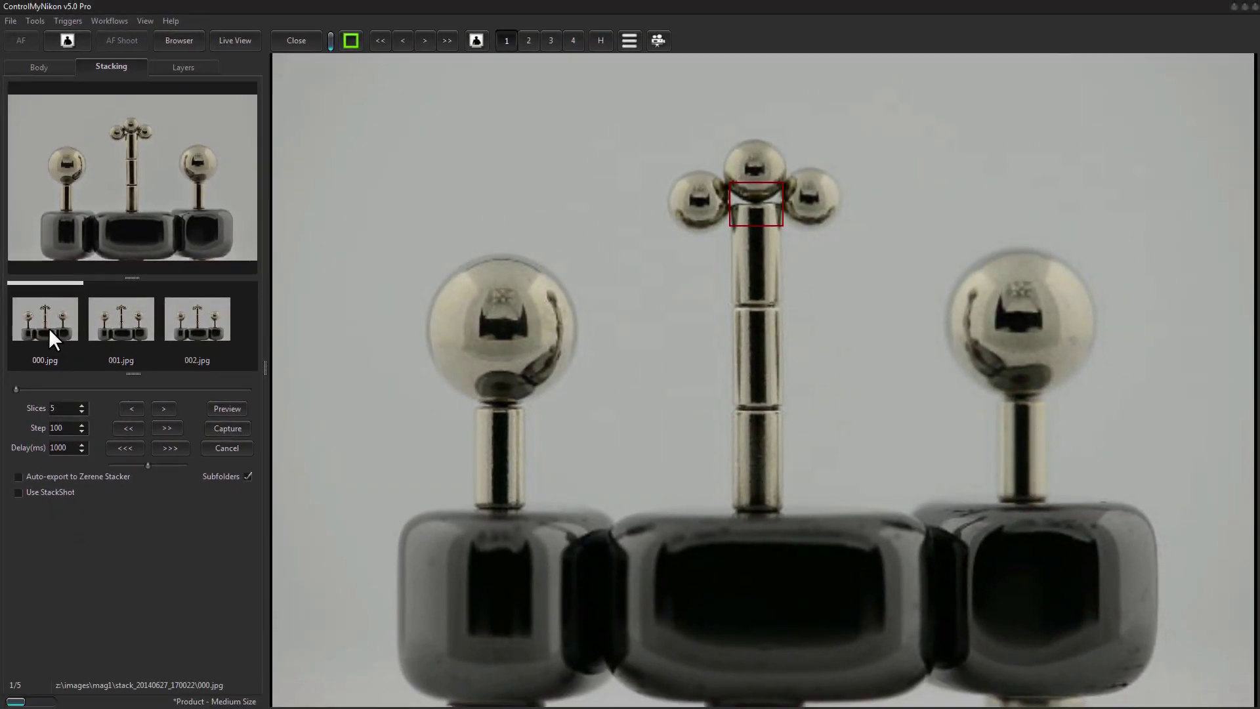
{"action": "double_click", "coordinate": [50, 332]}
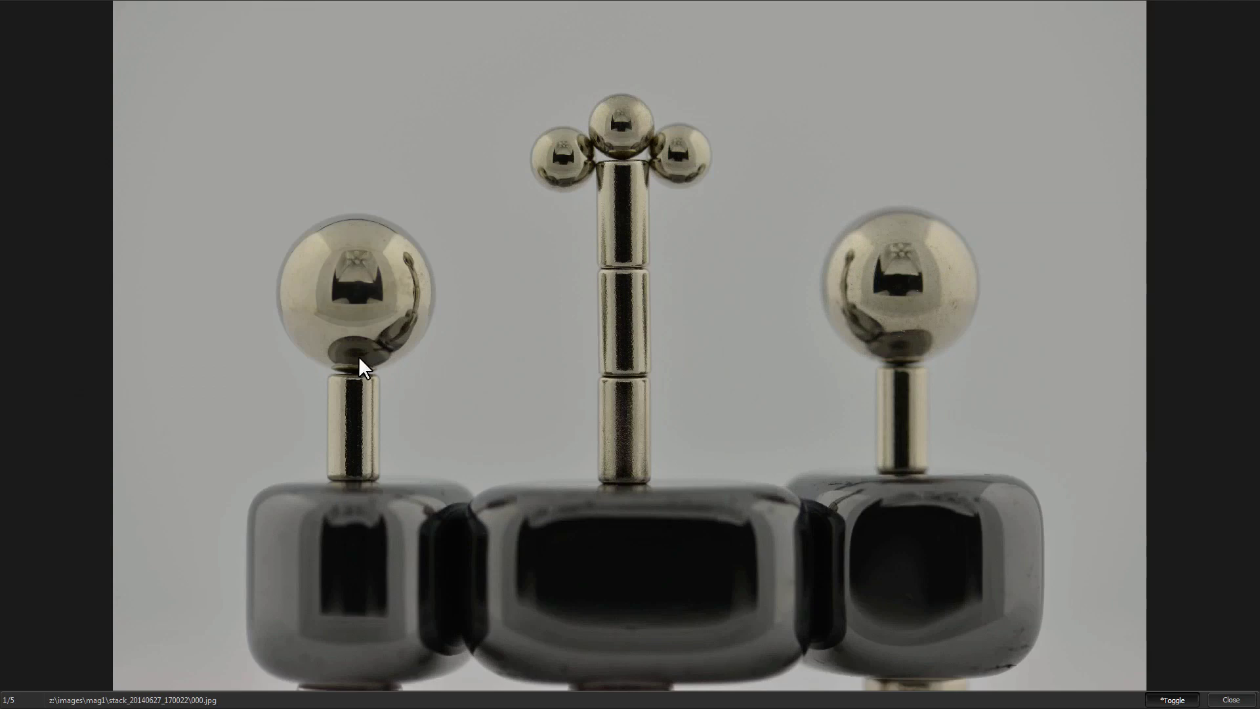
{"action": "key", "text": "Escape"}
{"action": "left_click_drag", "start_coordinate": [14, 388], "coordinate": [112, 387]}
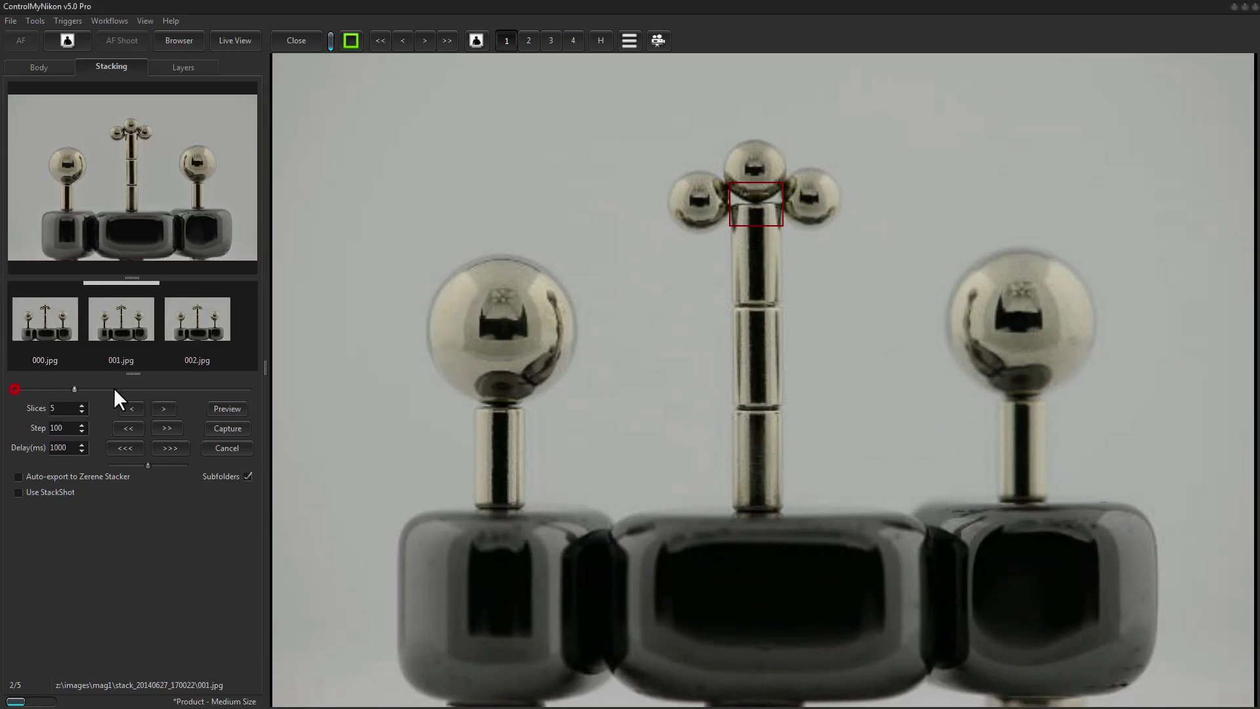
- Review the captured stack images and their shooting data in the browser, and return to live view
{"action": "left_click", "coordinate": [179, 41]}
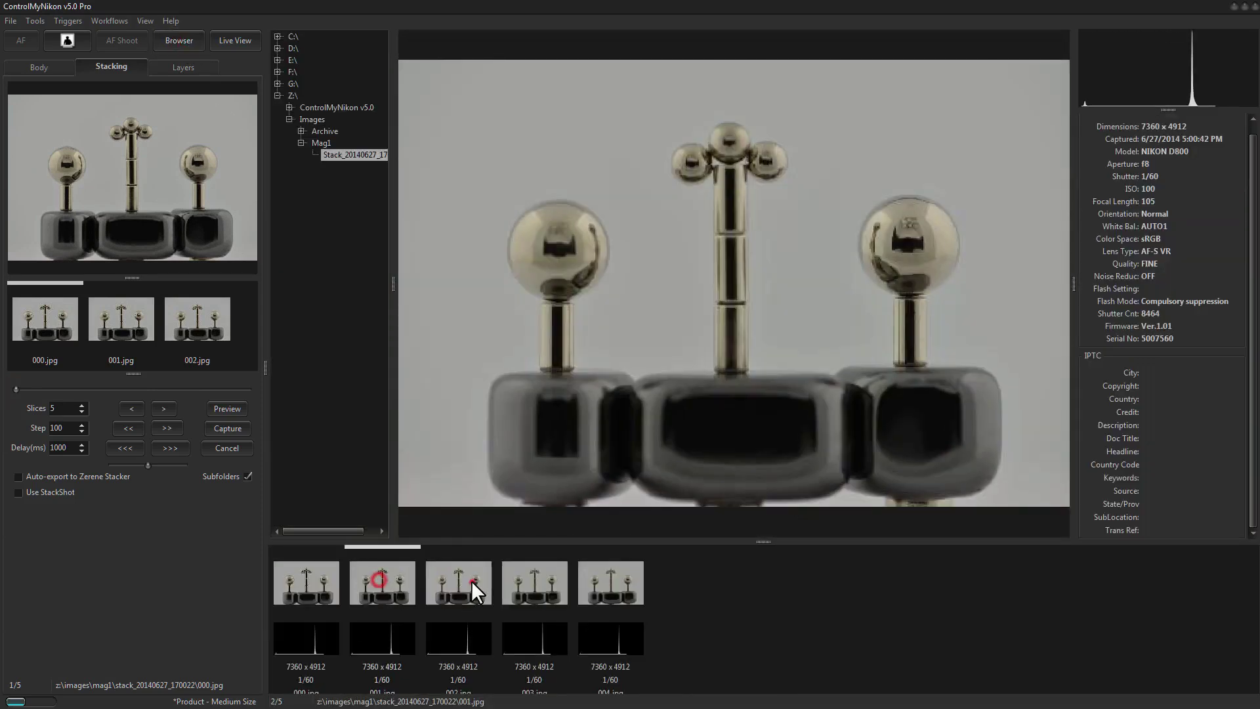
{"action": "left_click", "coordinate": [314, 567]}
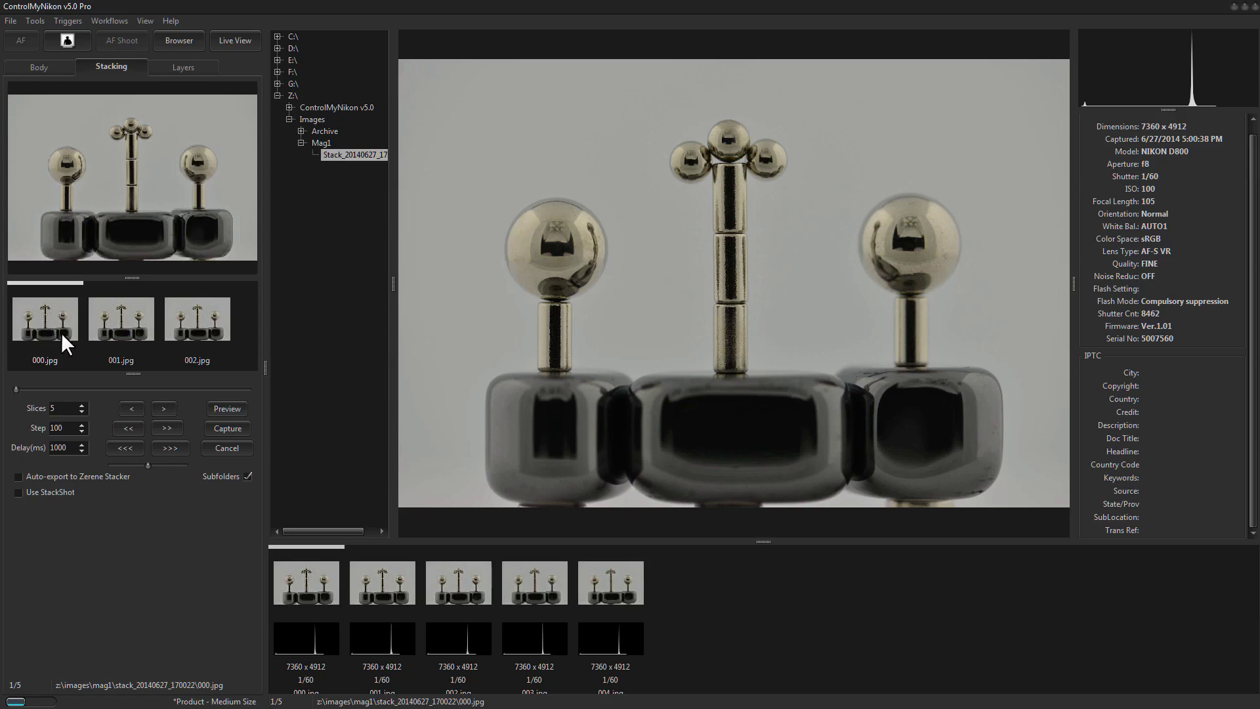
{"action": "left_click", "coordinate": [248, 41]}
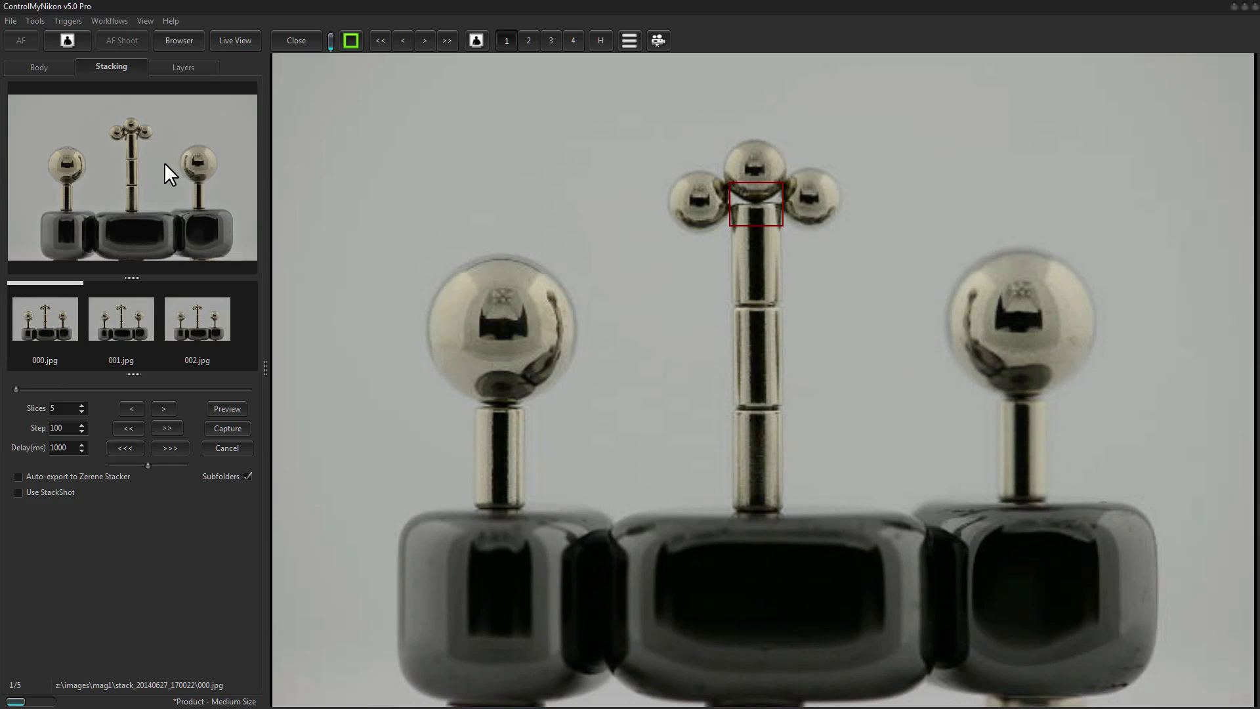
- Turn on StackShot use for the focus stacking workflow
{"action": "left_click", "coordinate": [114, 21]}
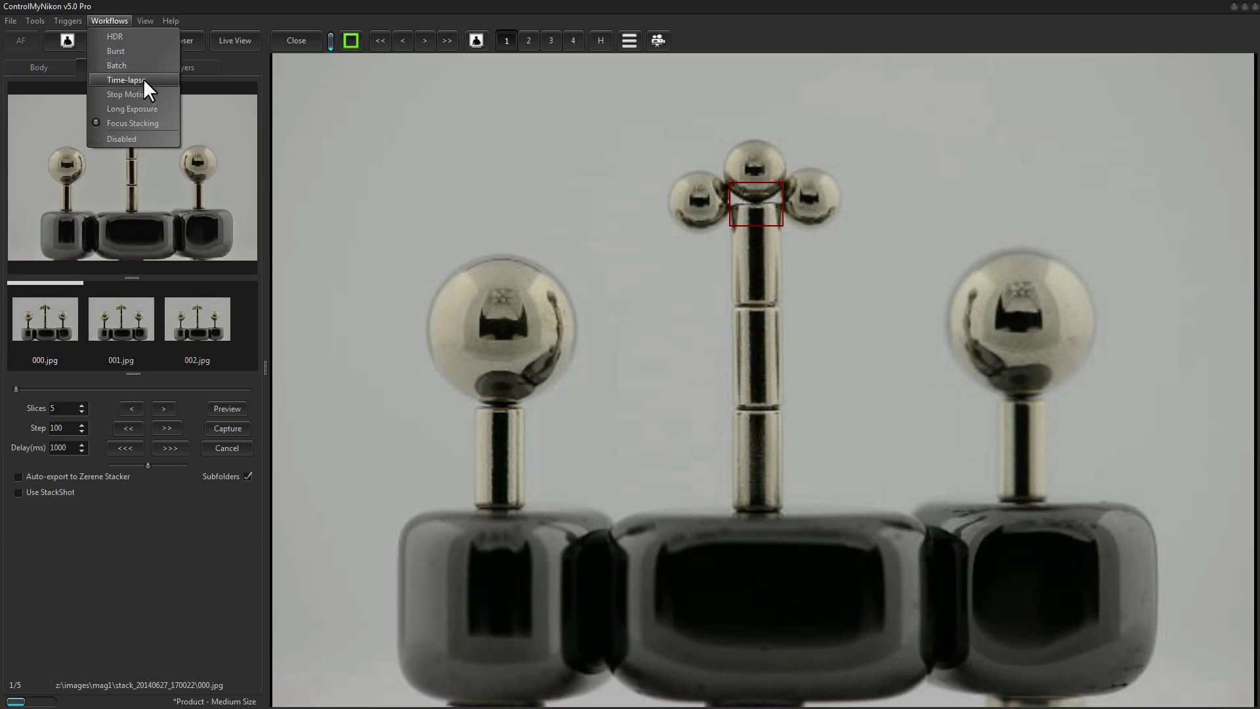
{"action": "left_click", "coordinate": [159, 557]}
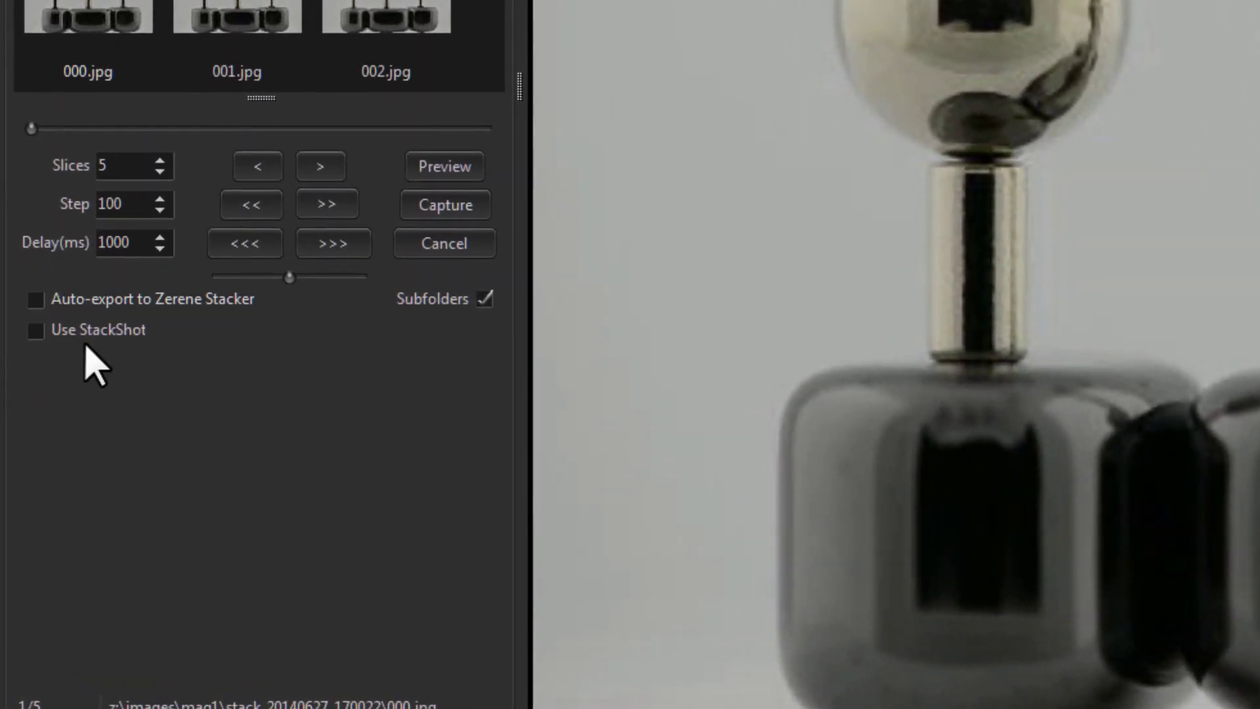
{"action": "left_click", "coordinate": [35, 330]}
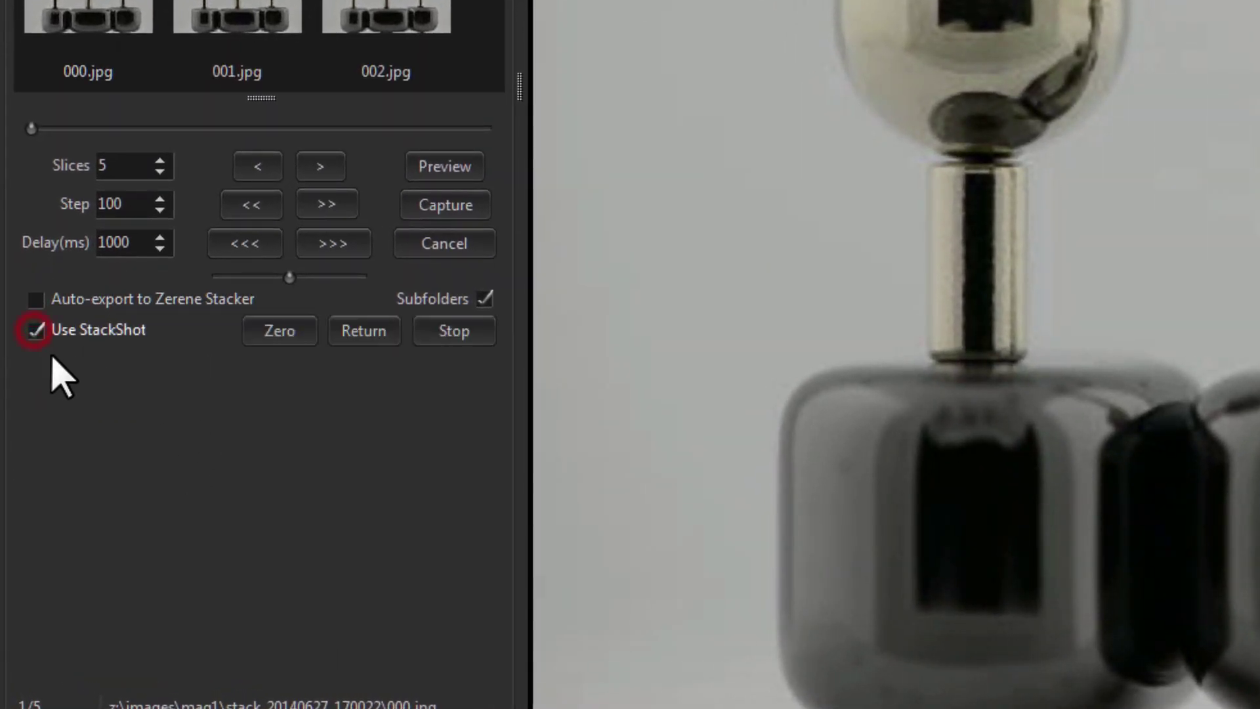
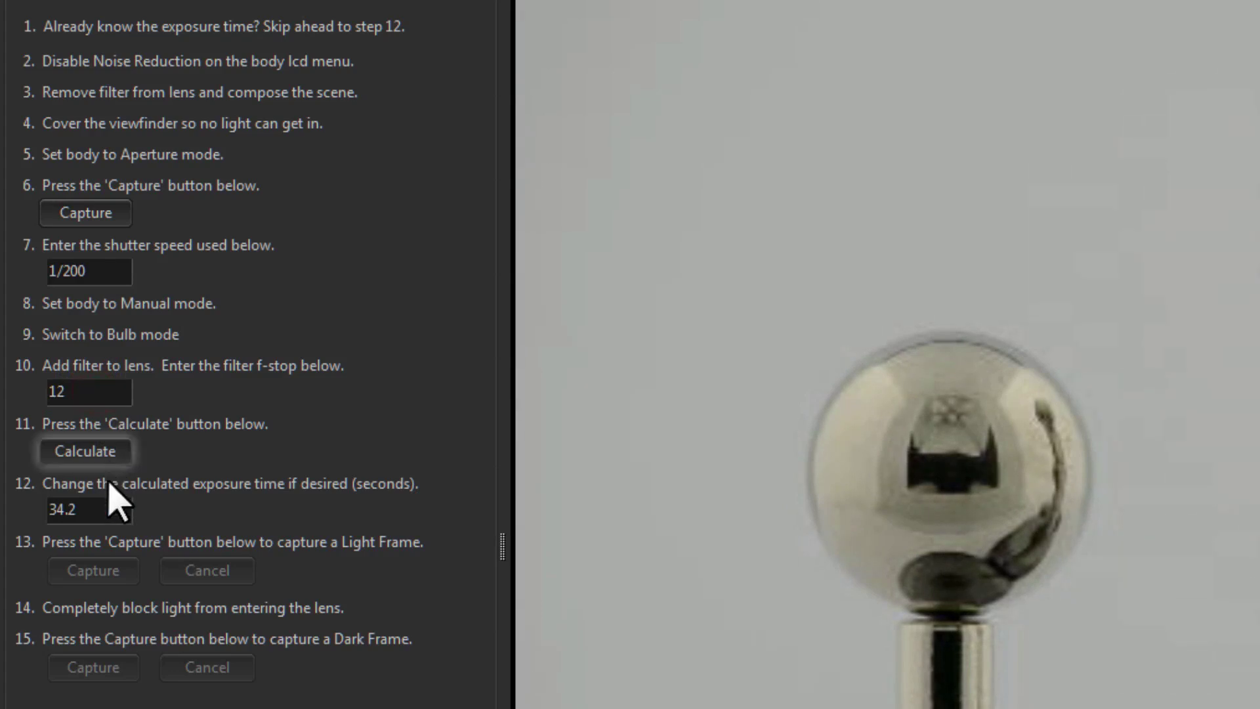
{"action": "left_click", "coordinate": [97, 510]}
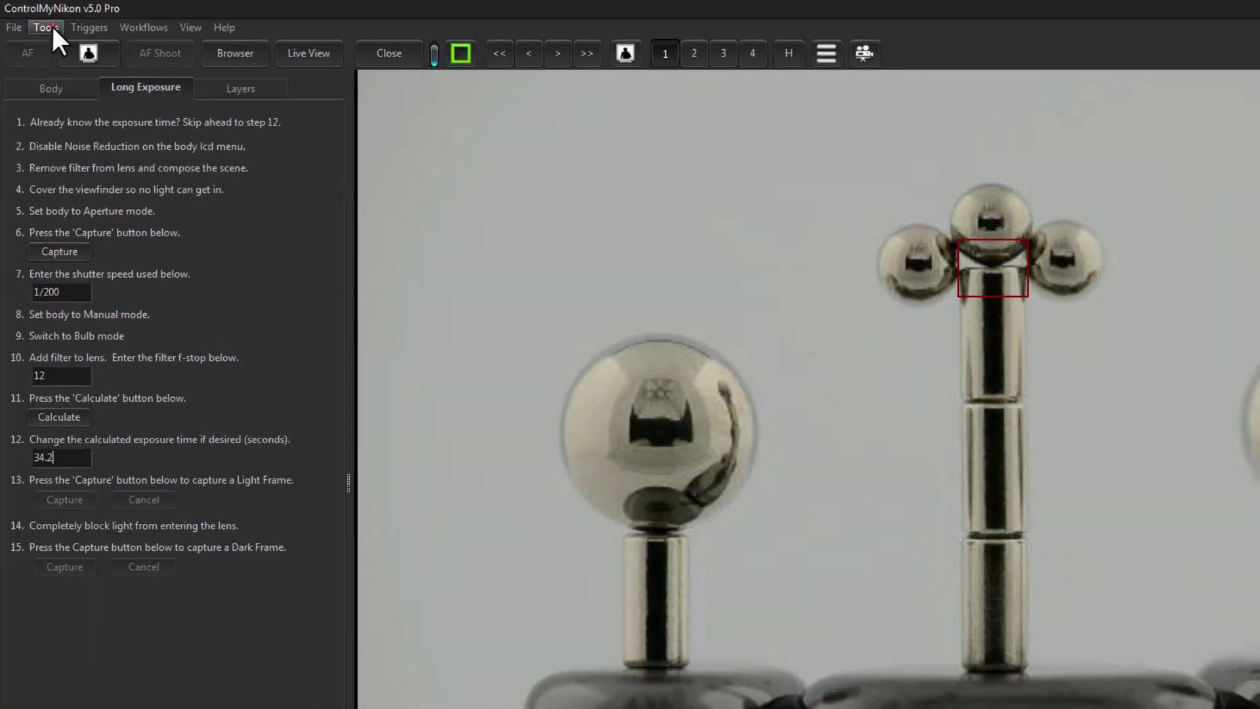
{"action": "left_click", "coordinate": [35, 21]}
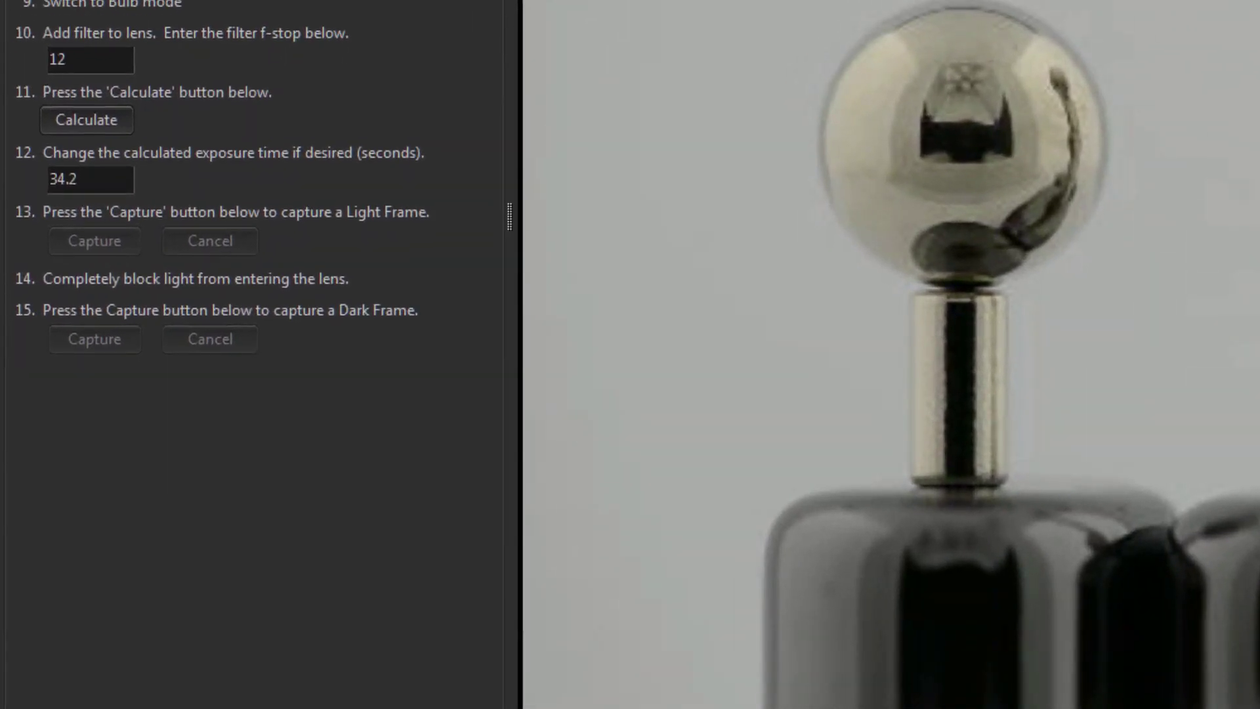
{"action": "left_click", "coordinate": [275, 367]}
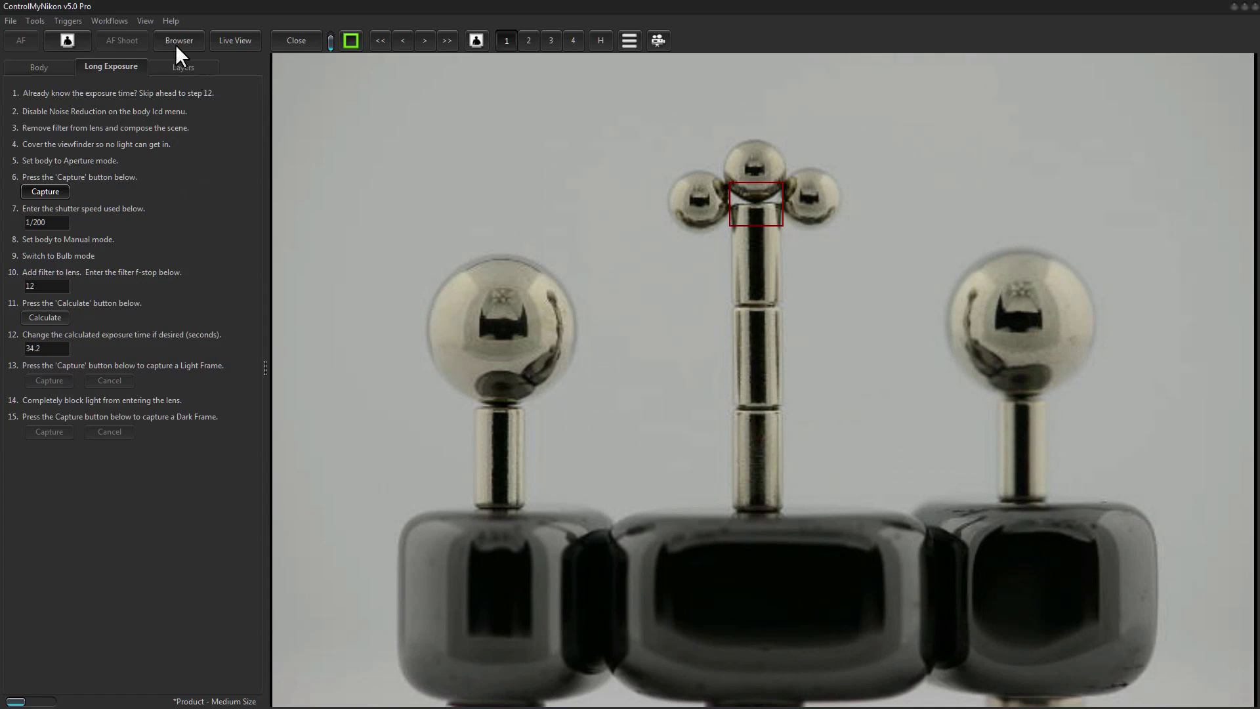
- Switch to the Stop Motion workflow, enable it and capture the first frame
{"action": "left_click", "coordinate": [109, 20]}
{"action": "left_click", "coordinate": [132, 94]}
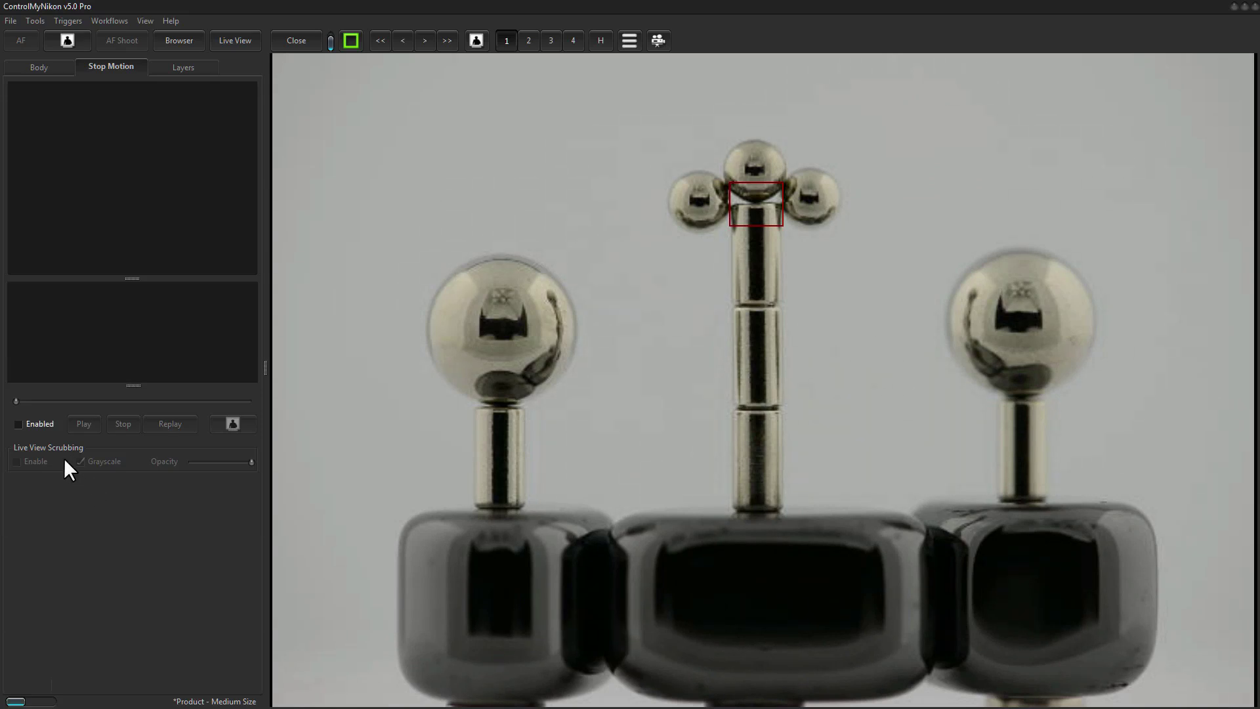
{"action": "left_click", "coordinate": [30, 423]}
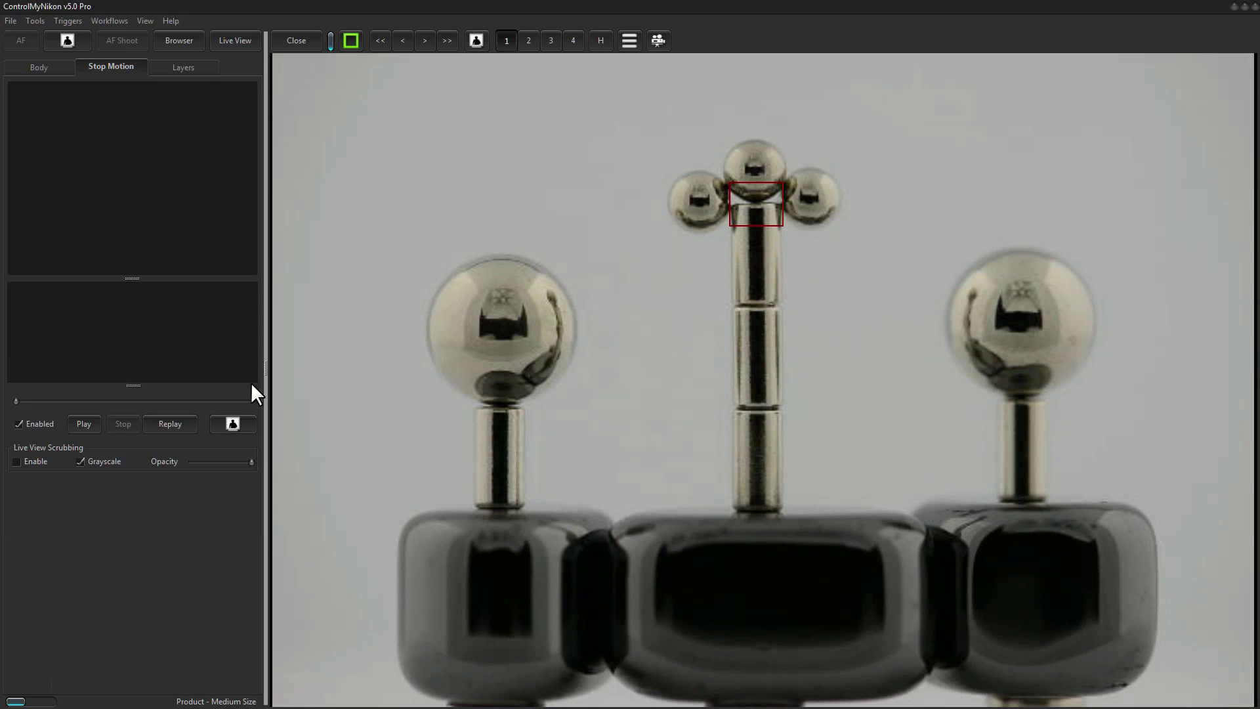
{"action": "left_click", "coordinate": [227, 420]}
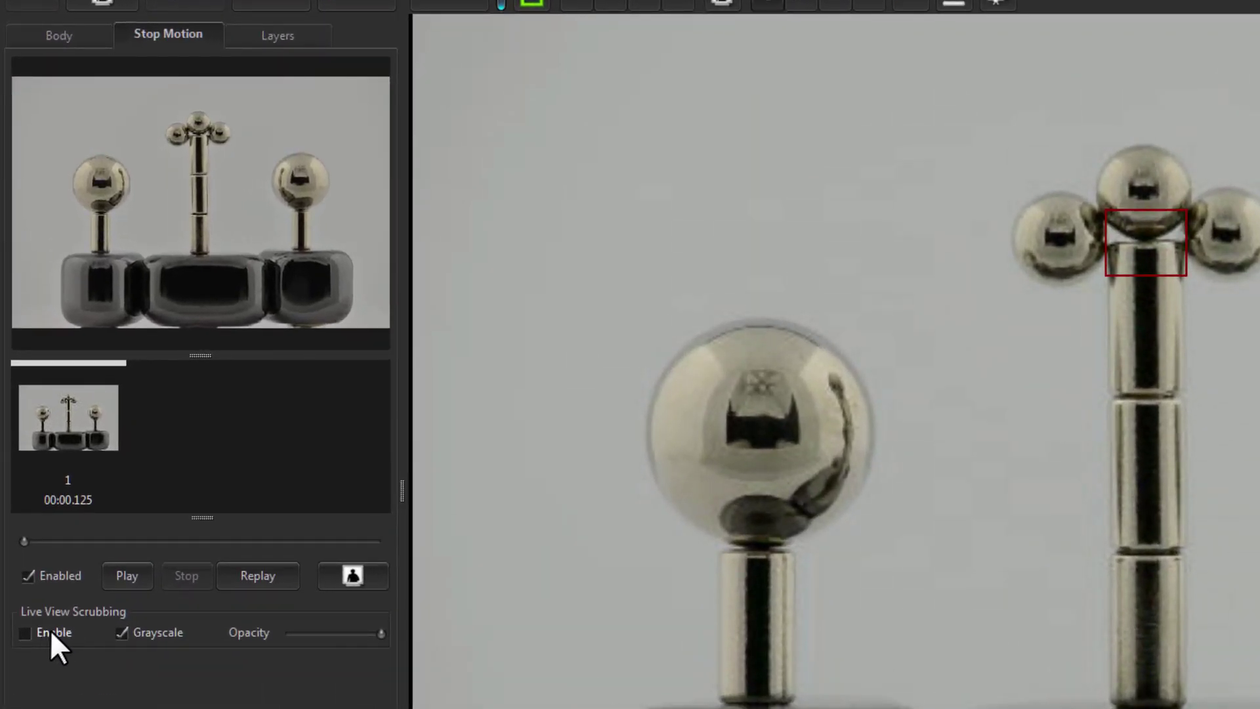
- Enable live view scrubbing with its opacity lowered to about half, and compare live view with and without the overlay
{"action": "left_click", "coordinate": [51, 631]}
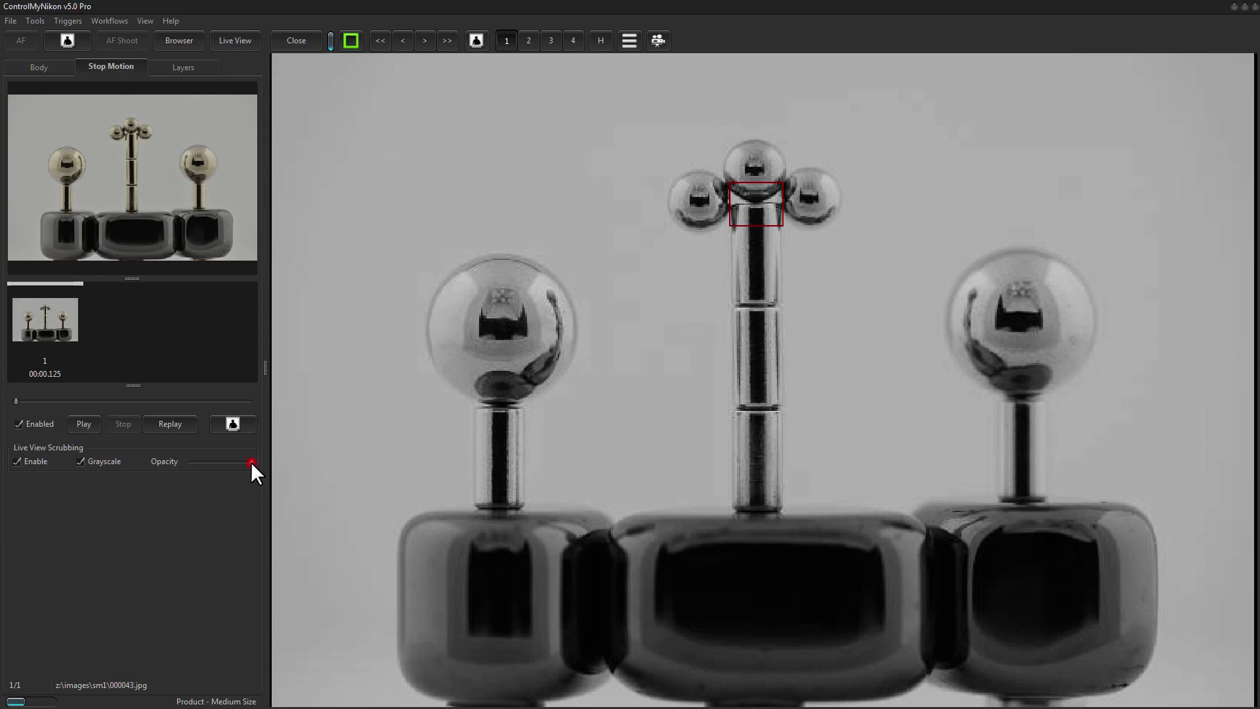
{"action": "left_click_drag", "start_coordinate": [249, 462], "coordinate": [236, 463]}
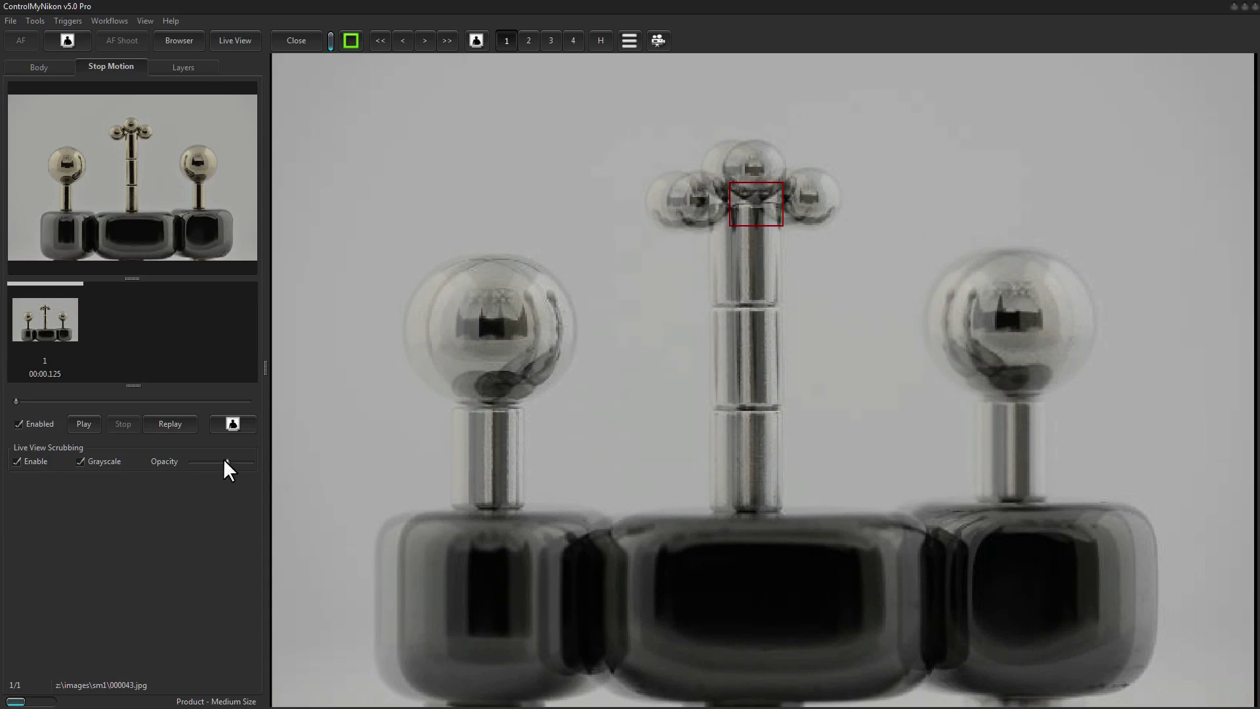
{"action": "mouse_move", "coordinate": [224, 458]}
{"action": "left_mouse_down"}
{"action": "mouse_move", "coordinate": [199, 458]}
{"action": "mouse_move", "coordinate": [239, 462]}
{"action": "mouse_move", "coordinate": [218, 462]}
{"action": "left_mouse_up"}
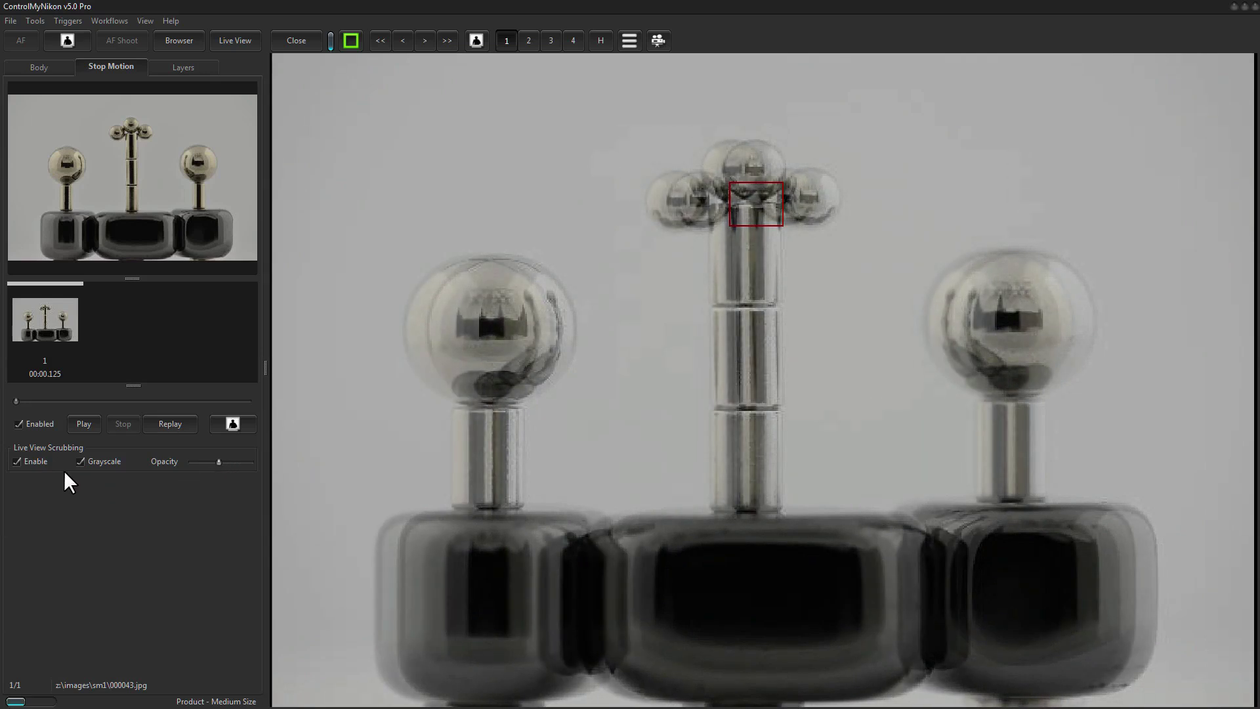
{"action": "left_click", "coordinate": [29, 460]}
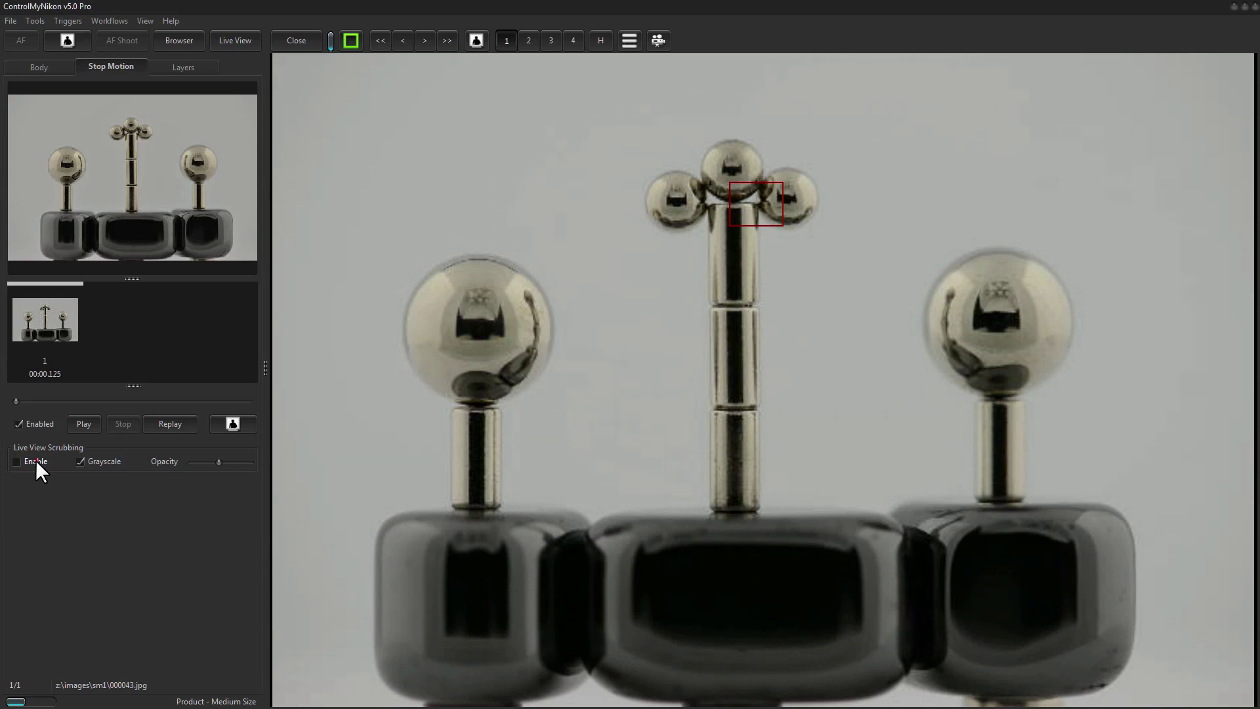
{"action": "left_click", "coordinate": [35, 461]}
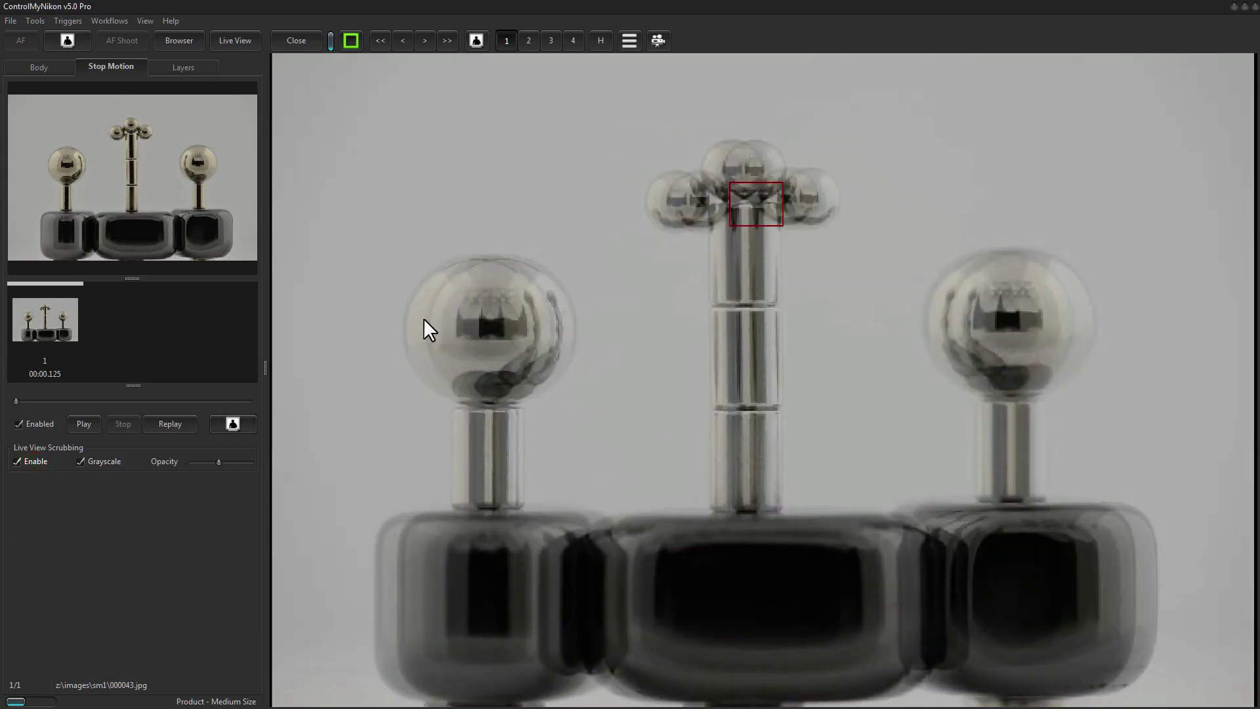
- Capture the second and third stop-motion frames using the live view overlay
{"action": "left_click", "coordinate": [232, 423]}
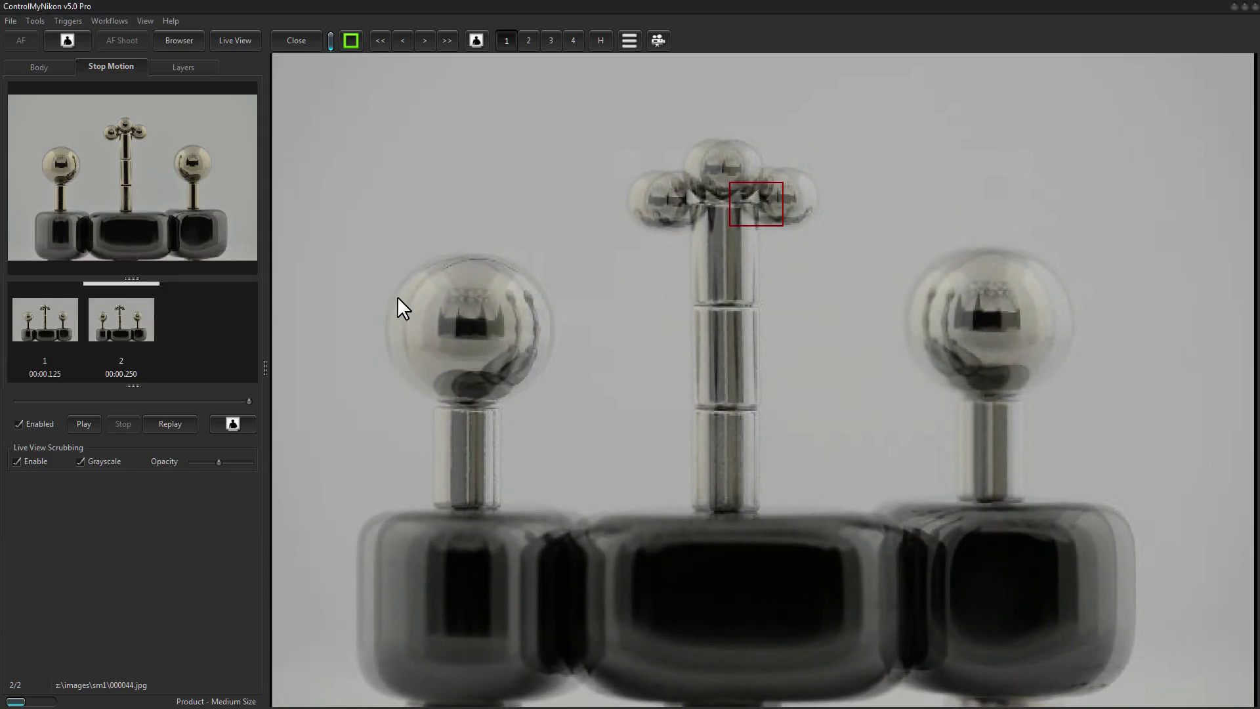
{"action": "left_click", "coordinate": [233, 422]}
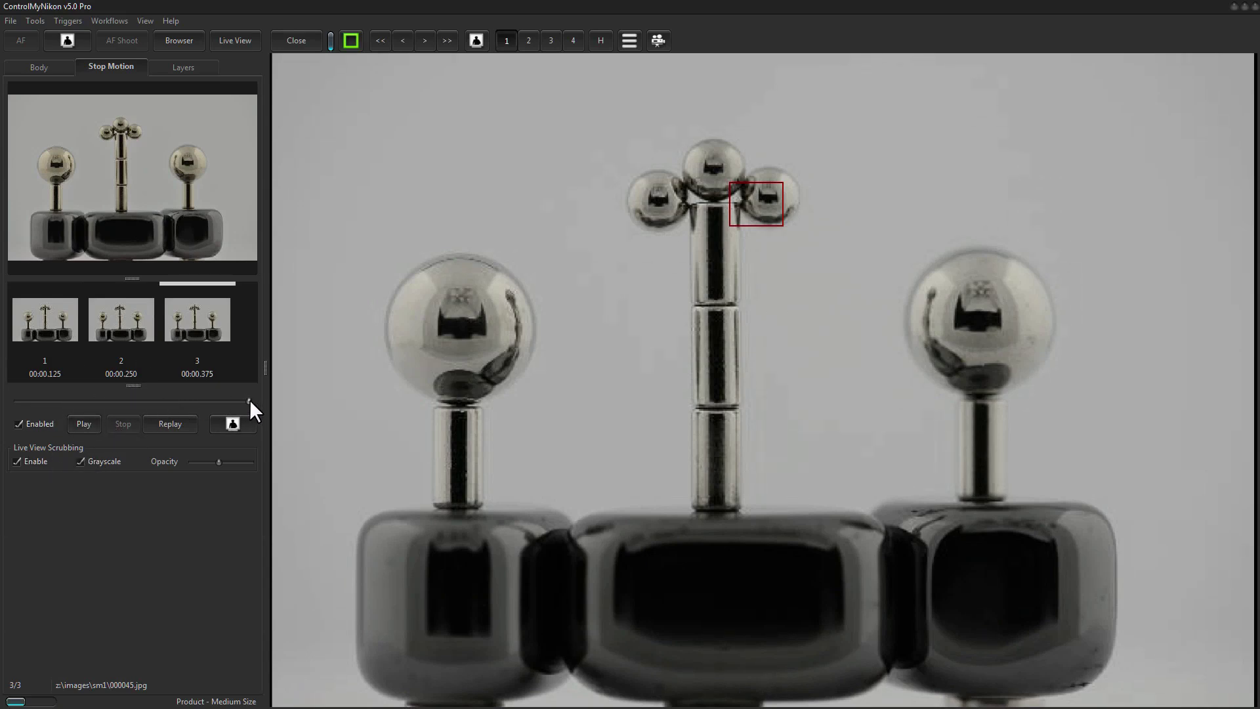
- Turn off live view scrubbing and scrub back and forth through the captured stop-motion frames
{"action": "left_click_drag", "start_coordinate": [122, 390], "coordinate": [17, 400]}
{"action": "left_click", "coordinate": [39, 460]}
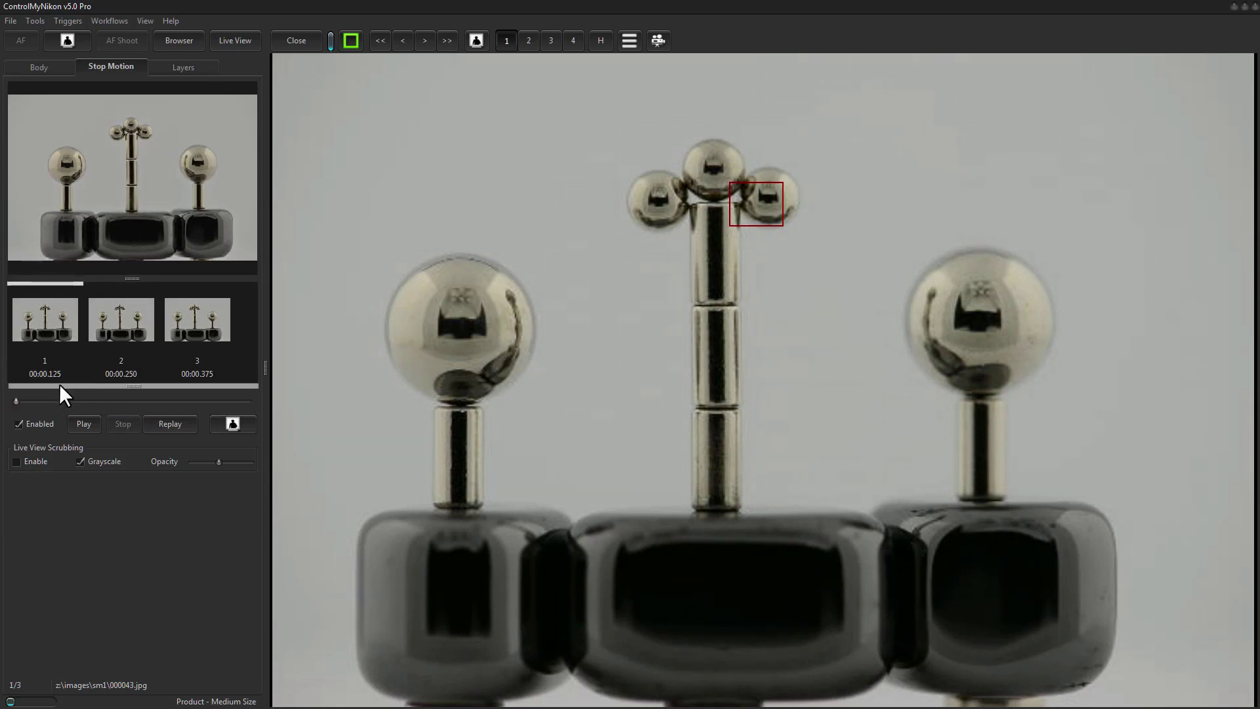
{"action": "left_click_drag", "start_coordinate": [17, 399], "coordinate": [160, 400]}
{"action": "left_click", "coordinate": [159, 420]}
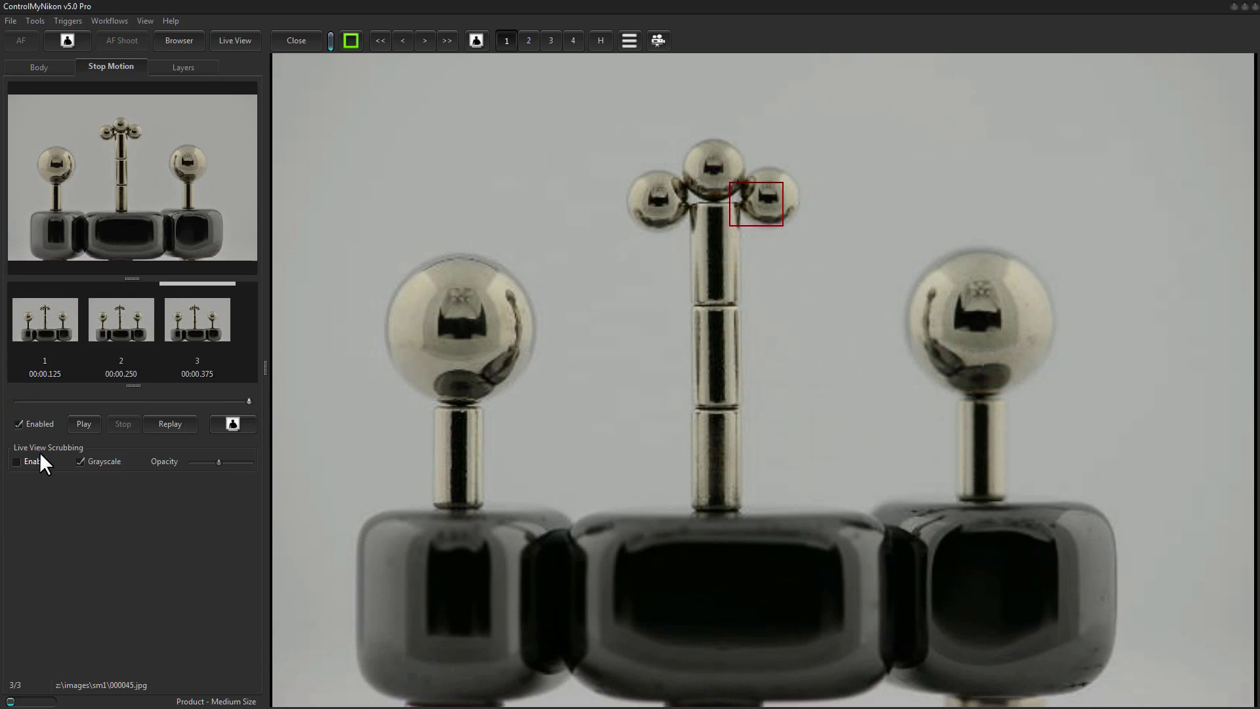
- Play and replay the three-frame stop-motion sequence in the preview
{"action": "left_click", "coordinate": [90, 421]}
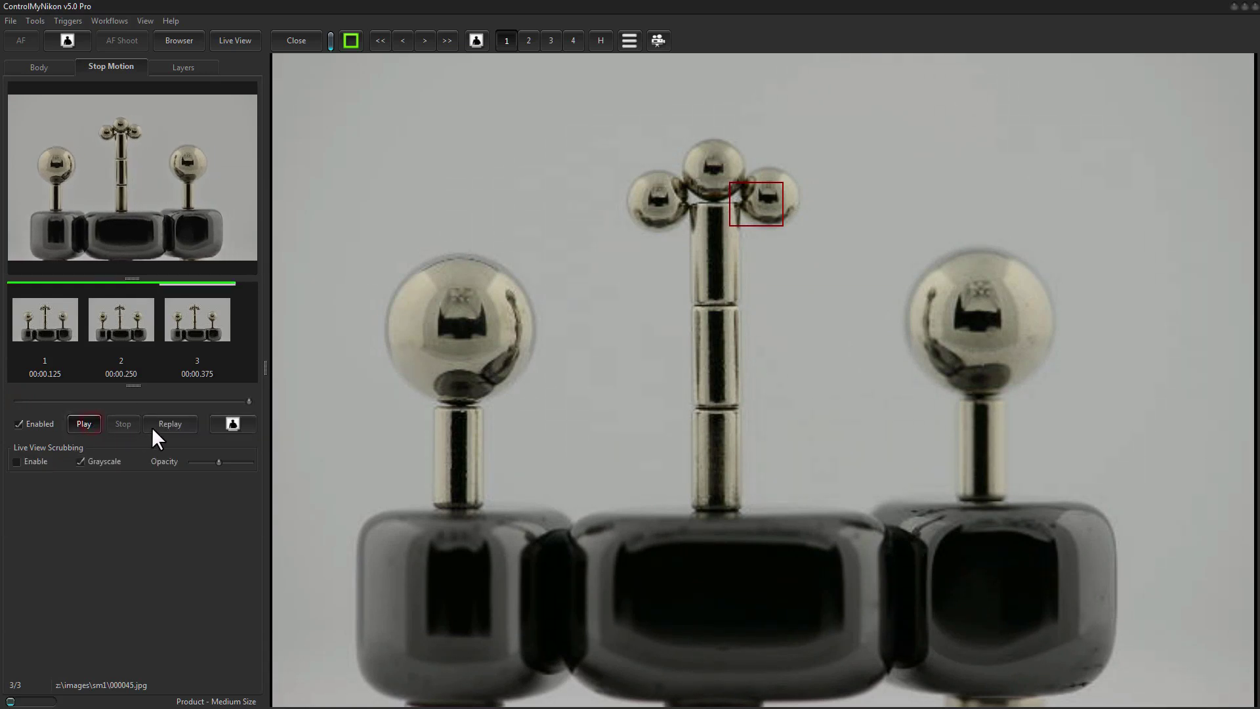
{"action": "left_click", "coordinate": [177, 423]}
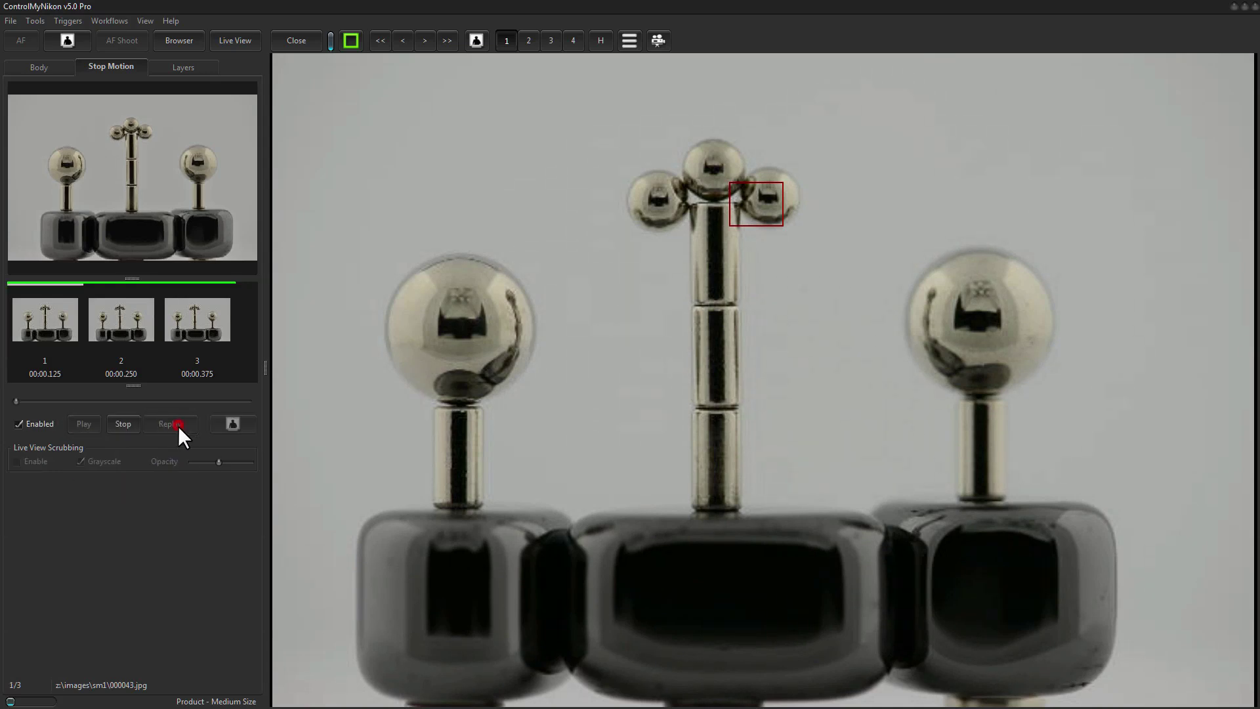
{"action": "left_click", "coordinate": [82, 424]}
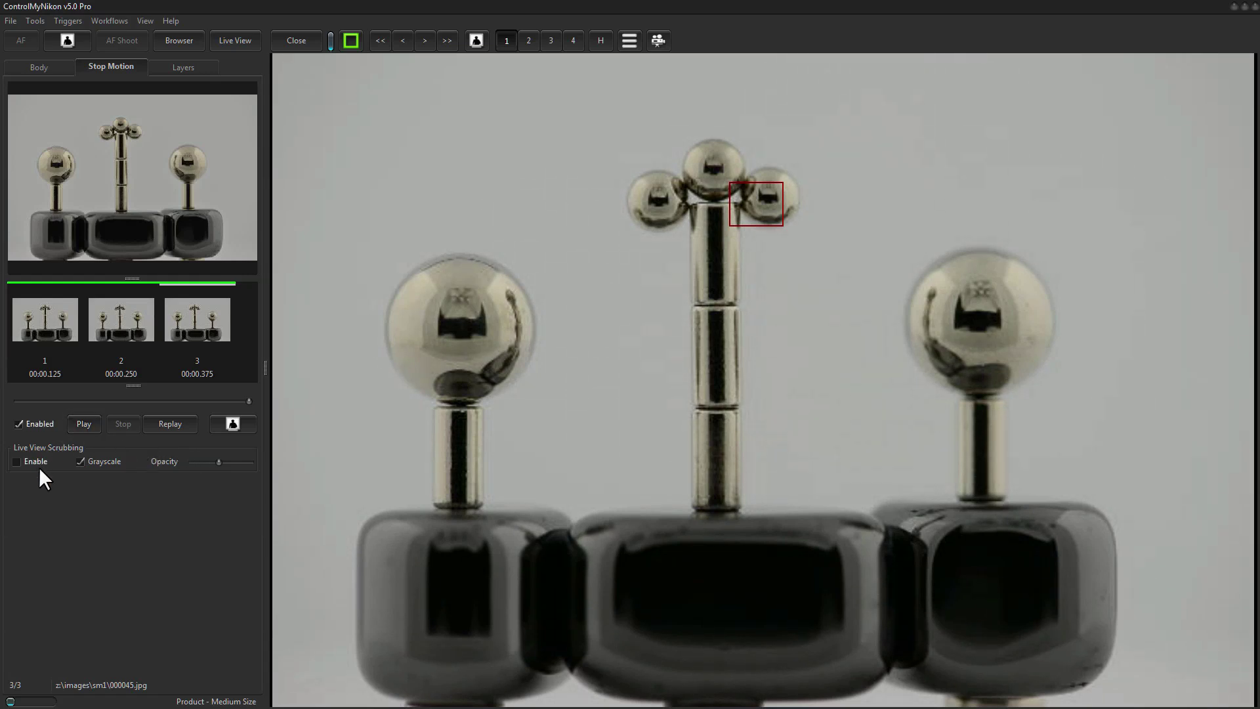
- Disable stop-motion capture and restart live view
{"action": "left_click", "coordinate": [19, 424]}
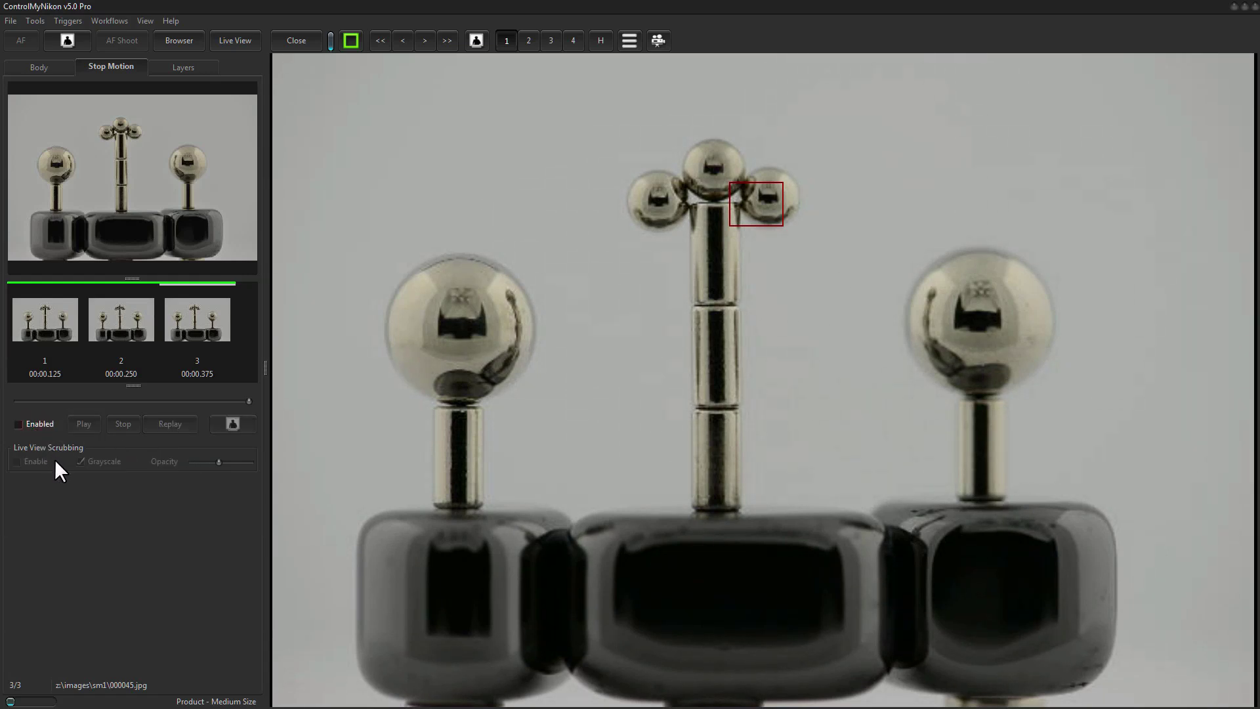
{"action": "left_click", "coordinate": [246, 42]}
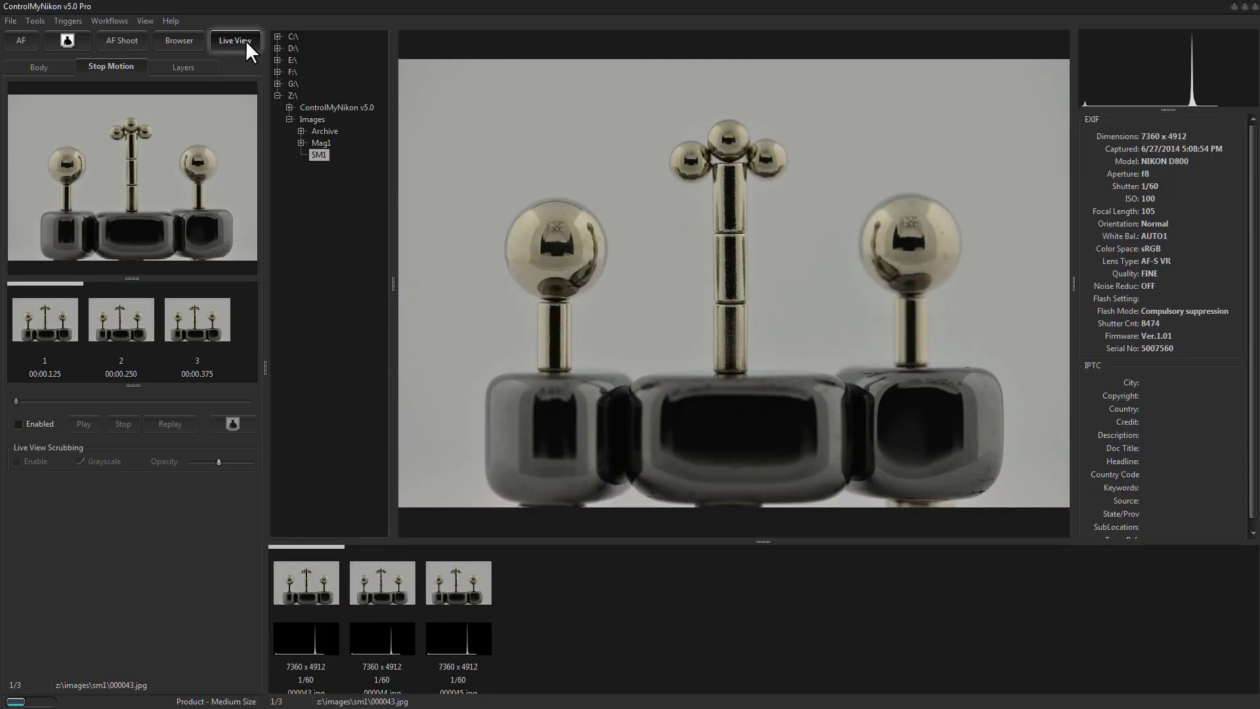
{"action": "left_click", "coordinate": [245, 41]}
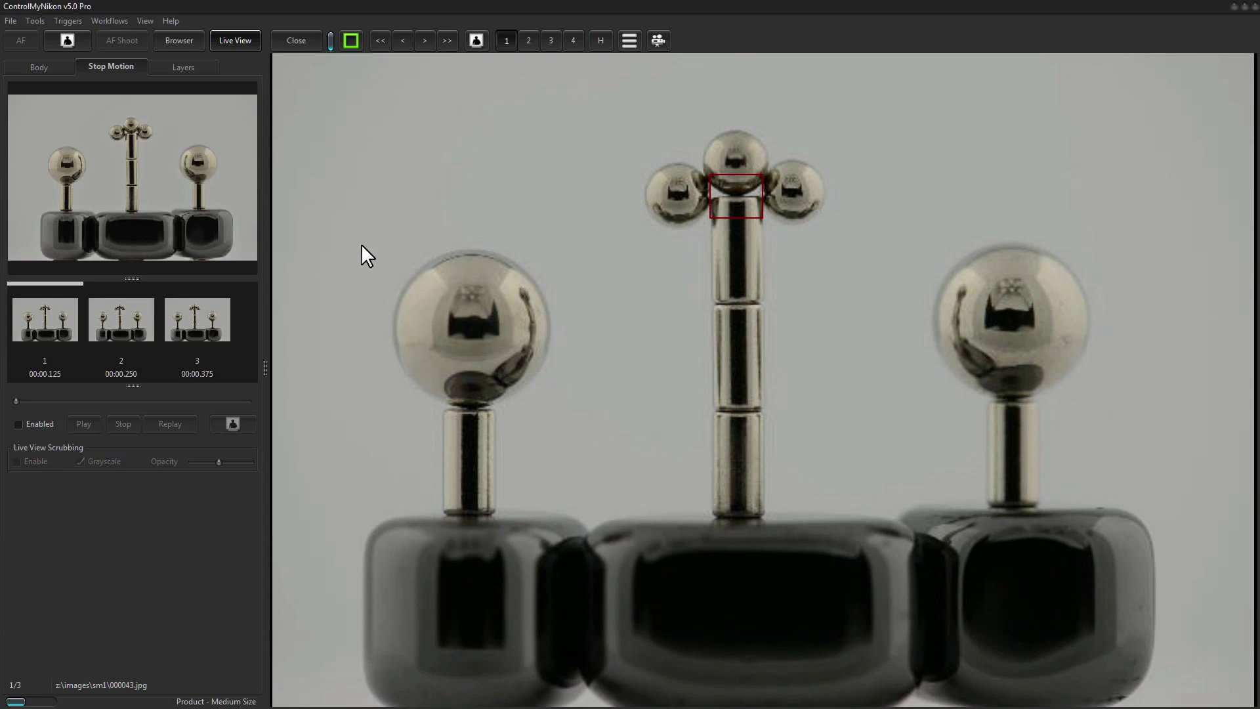
- Switch to the Time-lapse workflow while live view is running
{"action": "left_click", "coordinate": [109, 16]}
{"action": "left_click", "coordinate": [126, 79]}
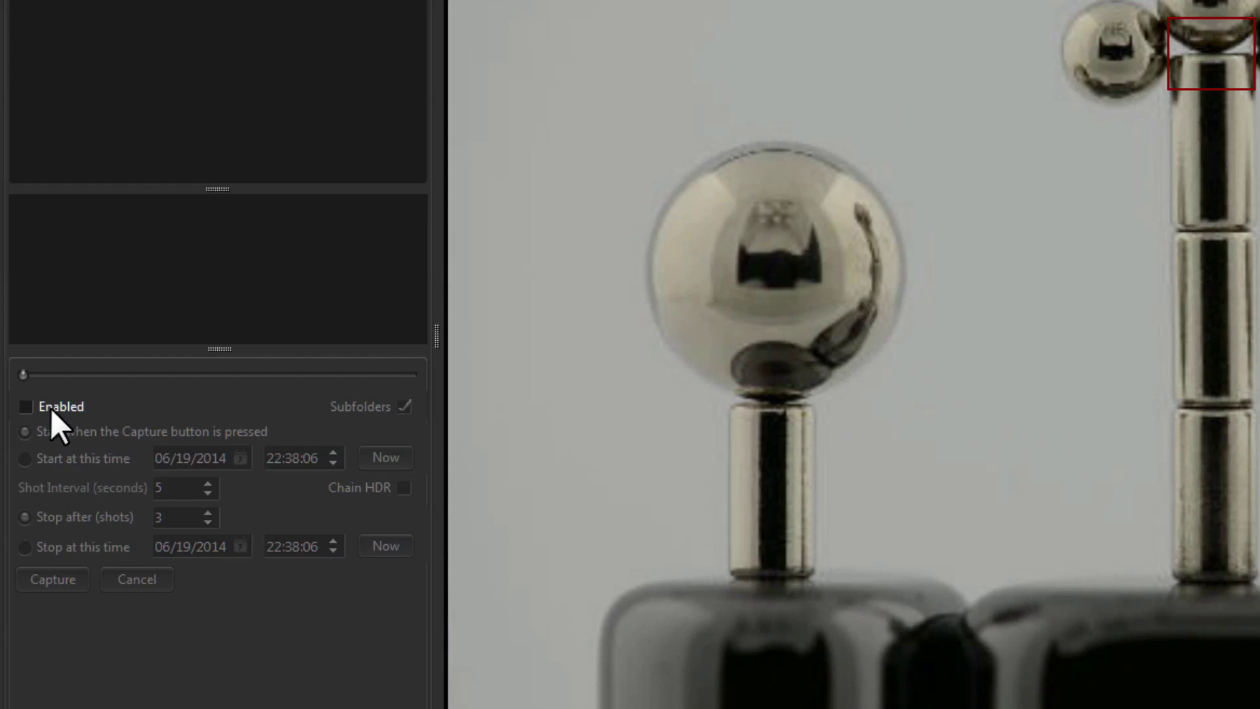
- Enable time-lapse and run a capture that stops after 3 shots with a 5-second shot interval
{"action": "left_click", "coordinate": [50, 406]}
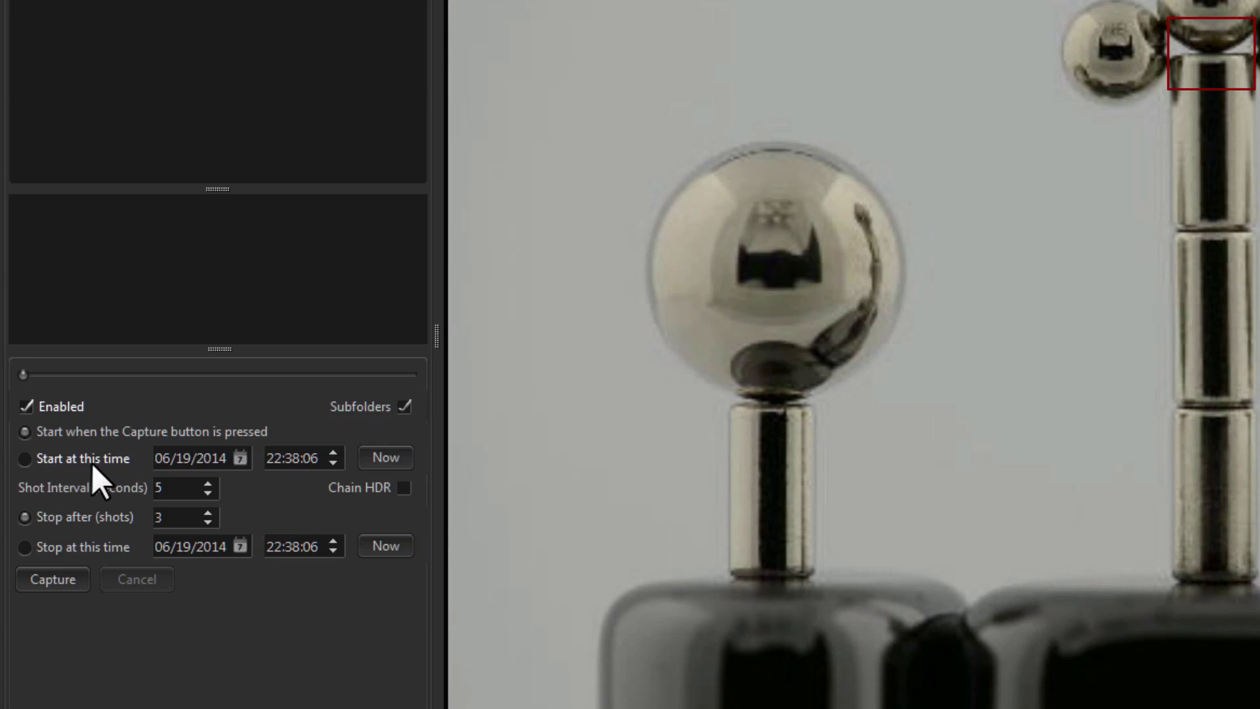
{"action": "left_click", "coordinate": [187, 487]}
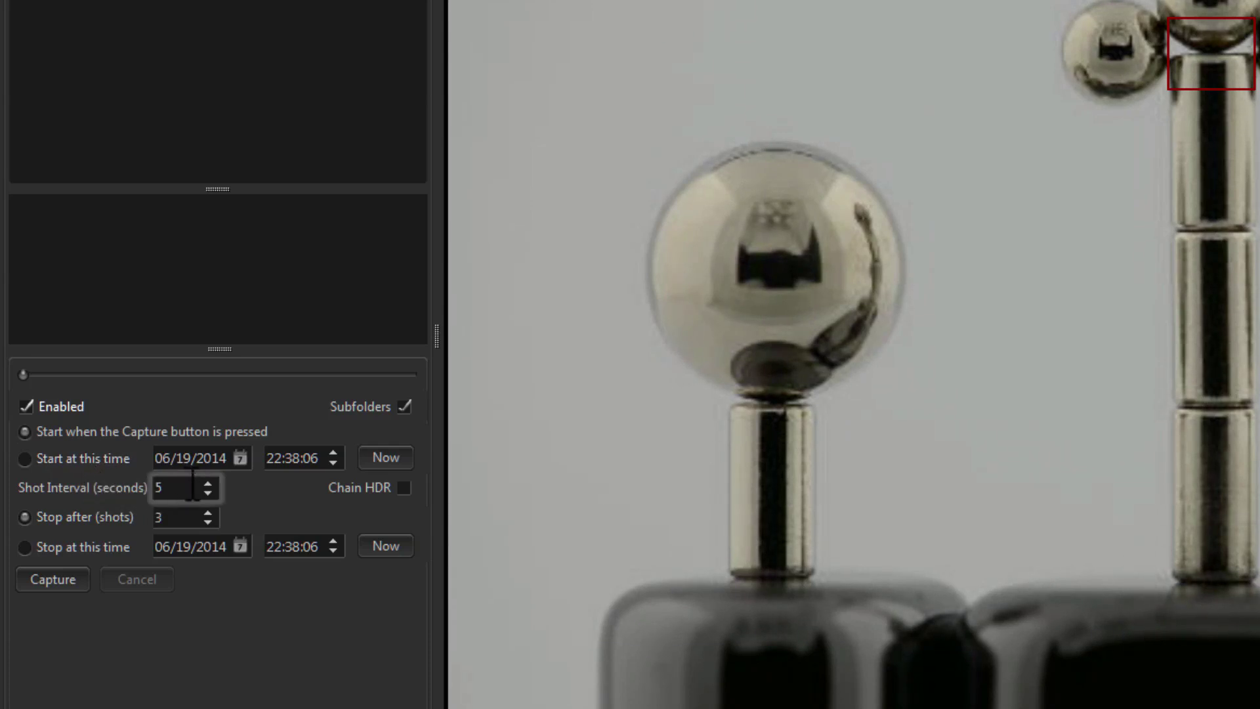
{"action": "double_click", "coordinate": [189, 487]}
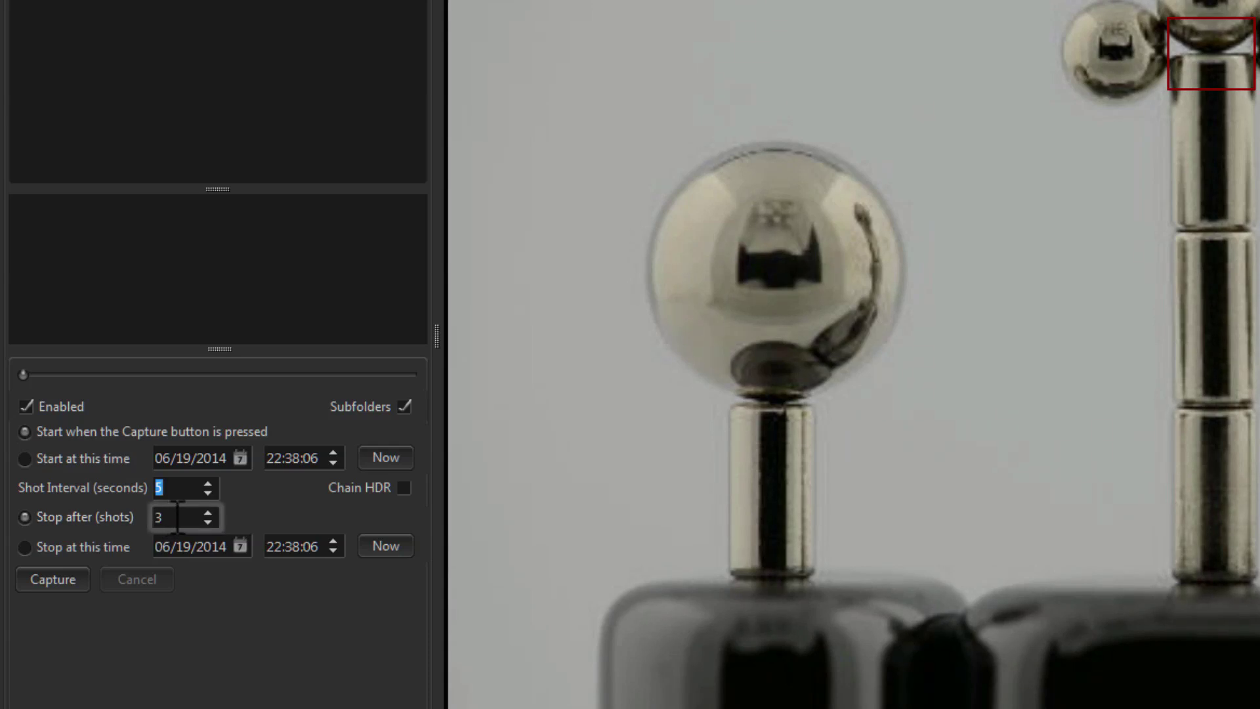
{"action": "left_click", "coordinate": [388, 493]}
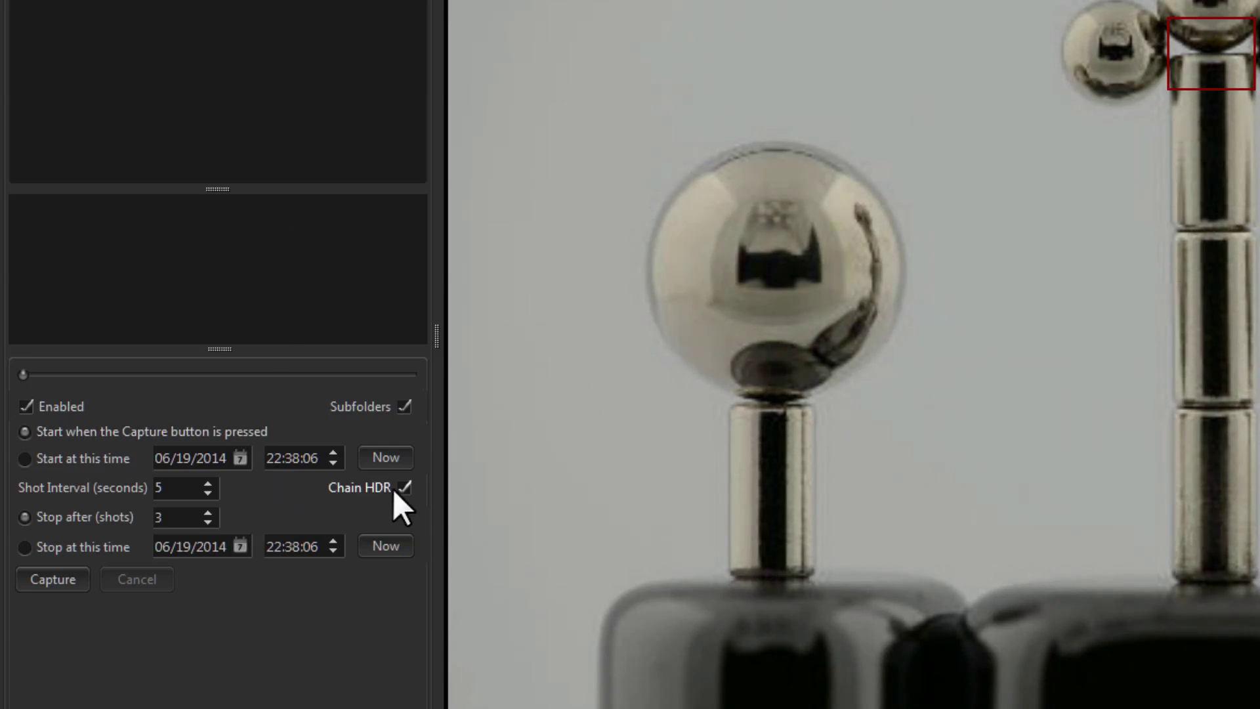
{"action": "left_click", "coordinate": [59, 587]}
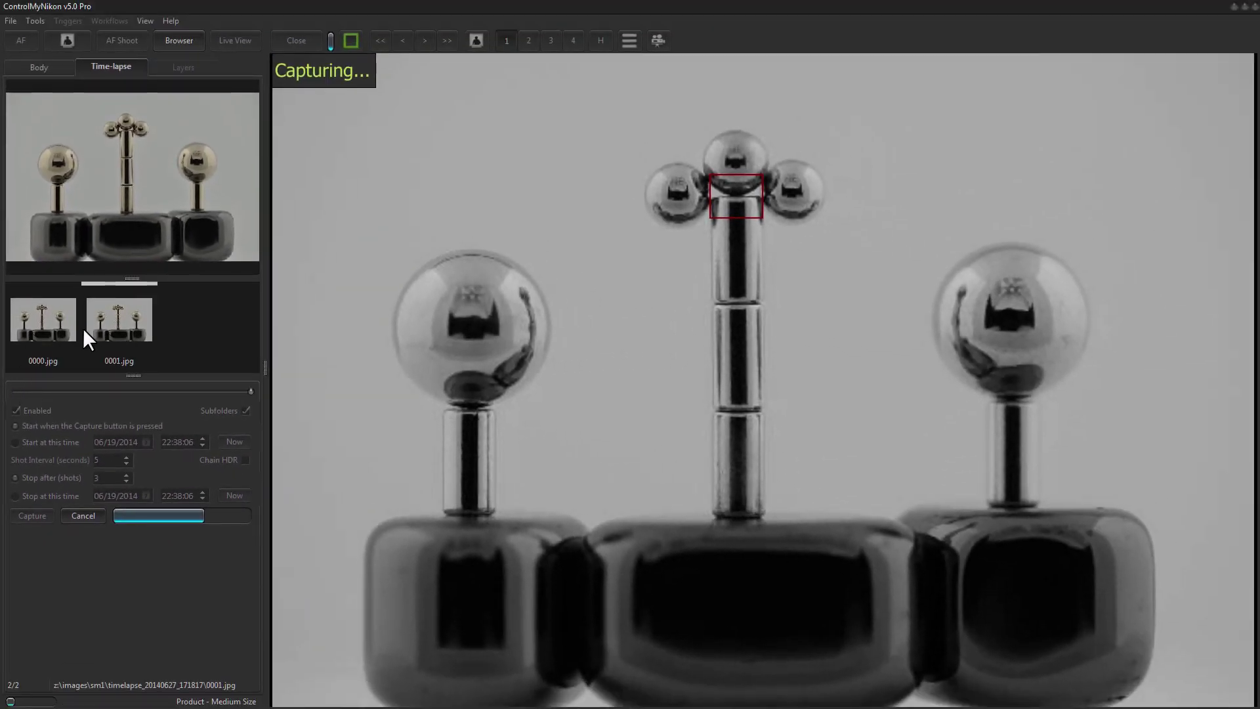
- Review the captured time-lapse frames and their subfolder in the image browser, and return to live view
{"action": "left_click", "coordinate": [56, 326]}
{"action": "left_click", "coordinate": [109, 321]}
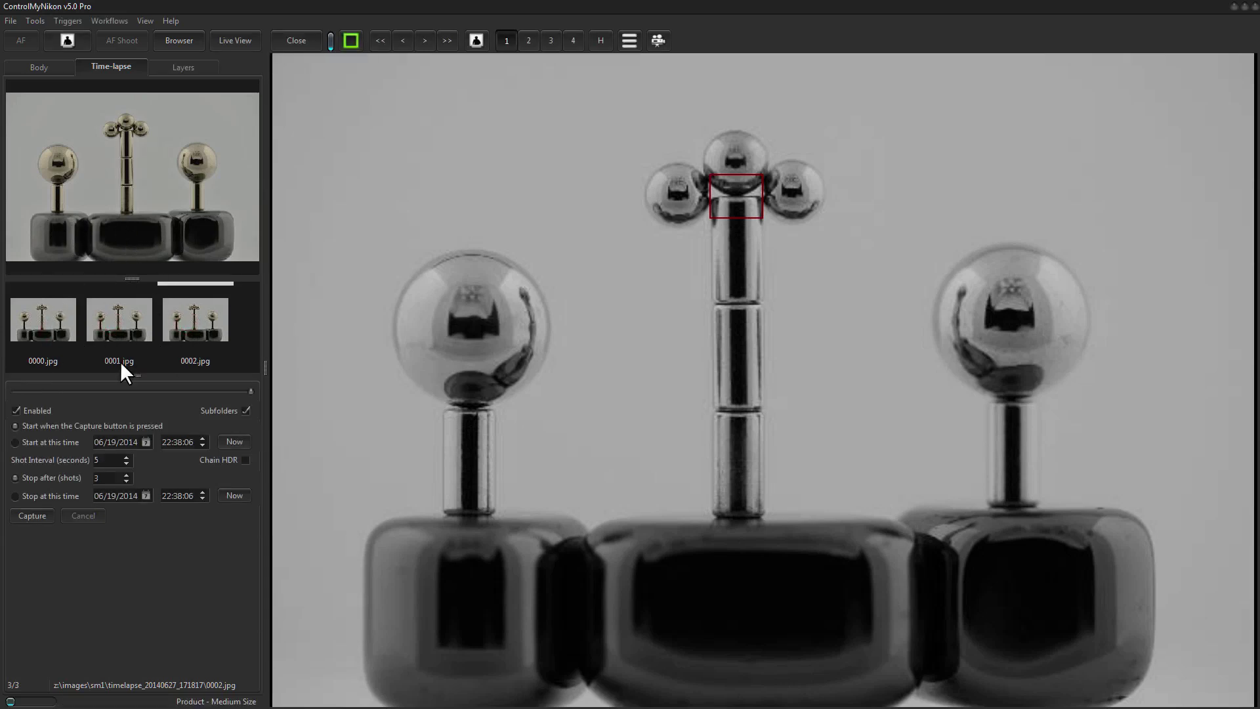
{"action": "left_click", "coordinate": [165, 39]}
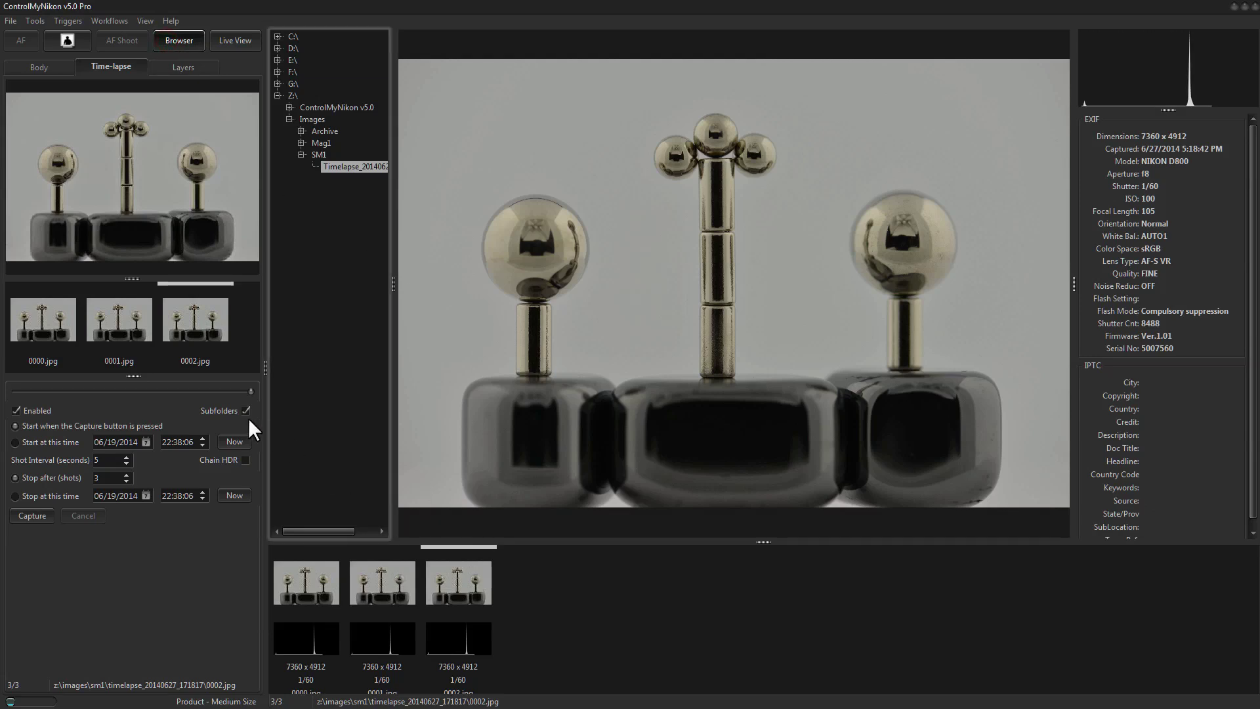
{"action": "left_click", "coordinate": [231, 41]}
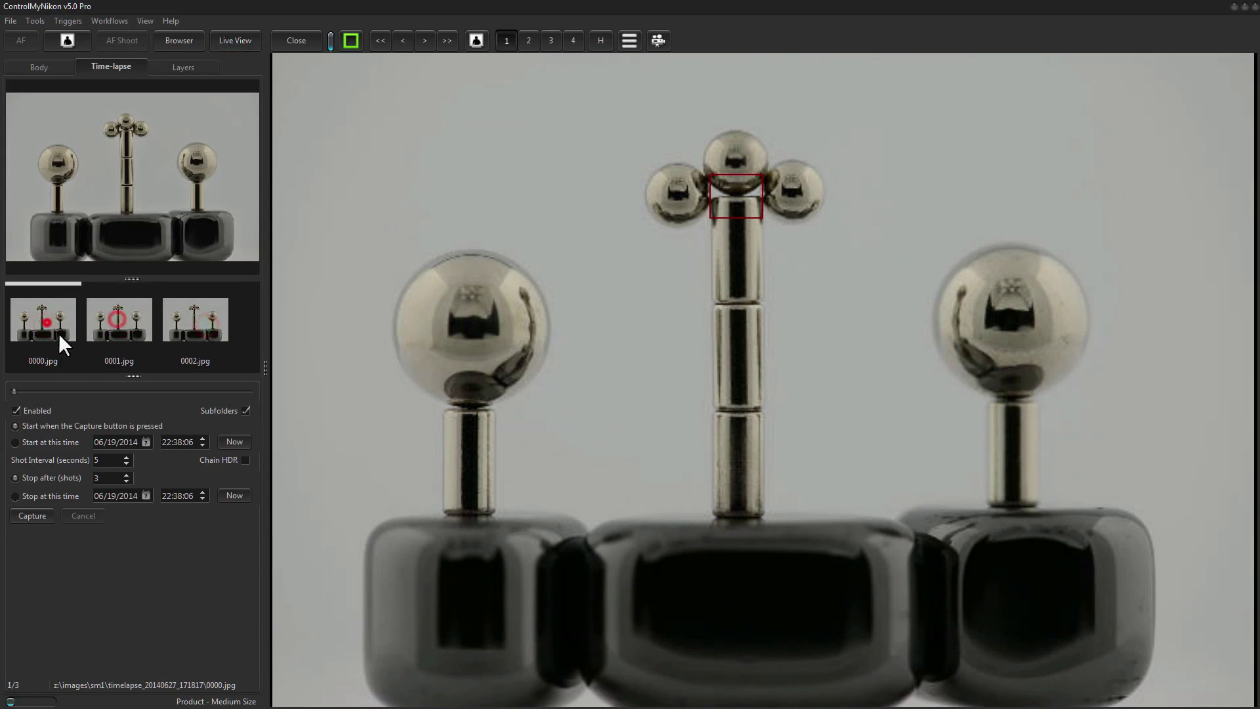
- Disable time-lapse capture and switch to the Batch workflow
{"action": "left_click", "coordinate": [25, 408]}
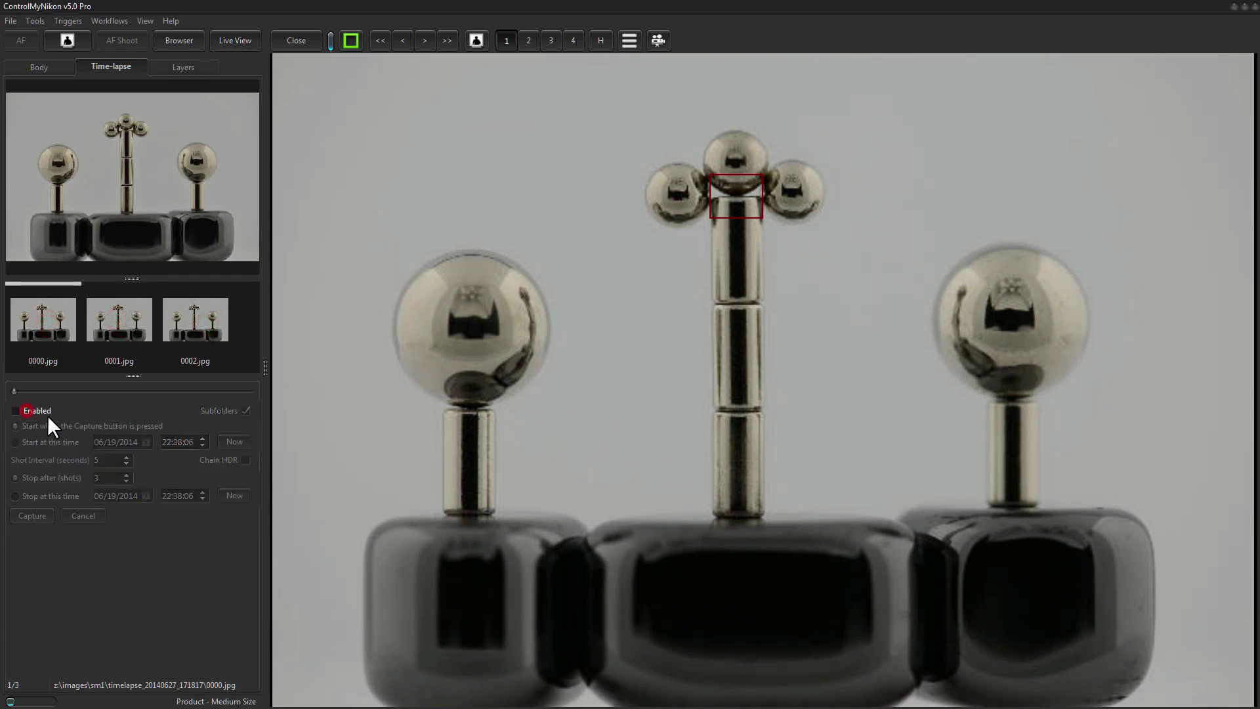
{"action": "left_click", "coordinate": [109, 21]}
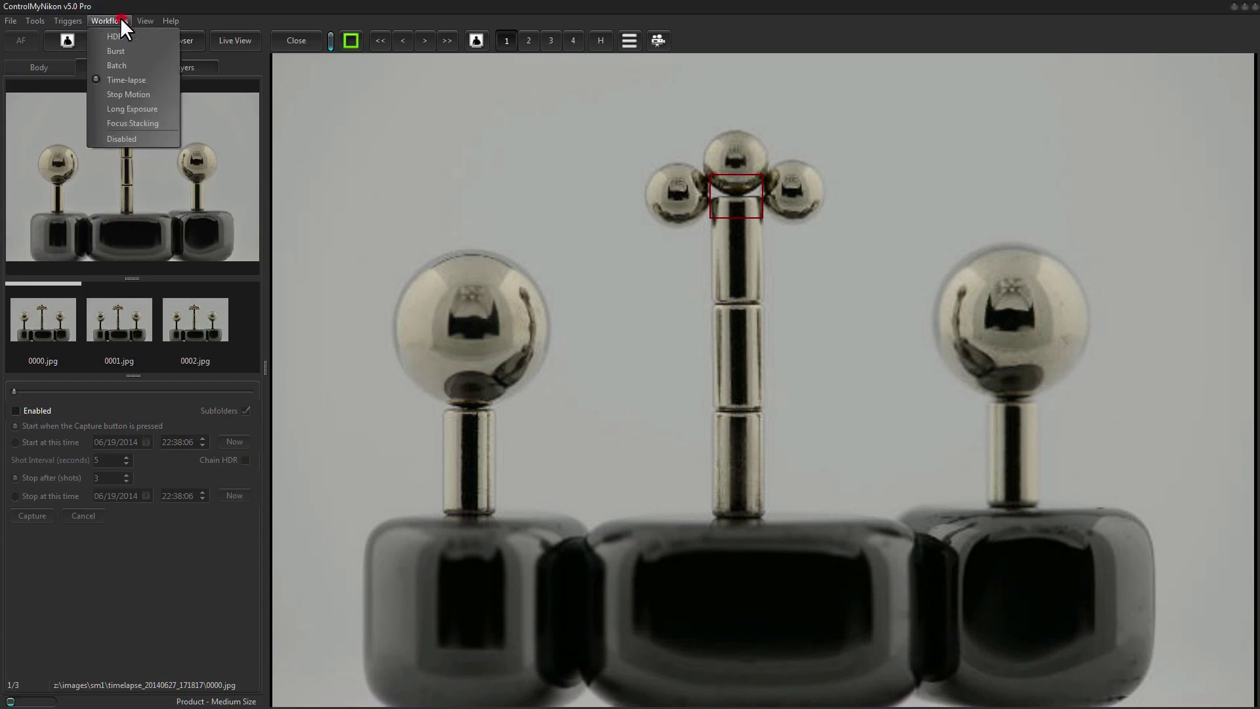
{"action": "left_click", "coordinate": [119, 65]}
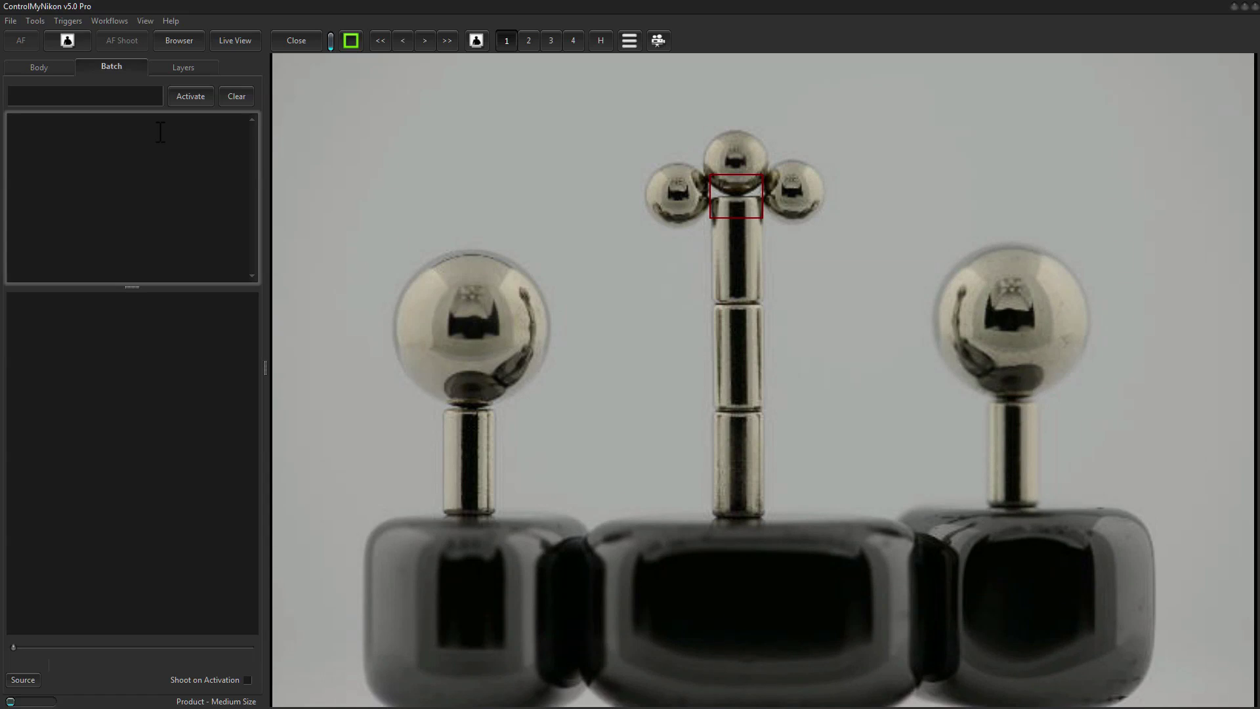
- Open the batch data source and examine the SCH078 job records and the text import options
{"action": "left_click", "coordinate": [23, 679]}
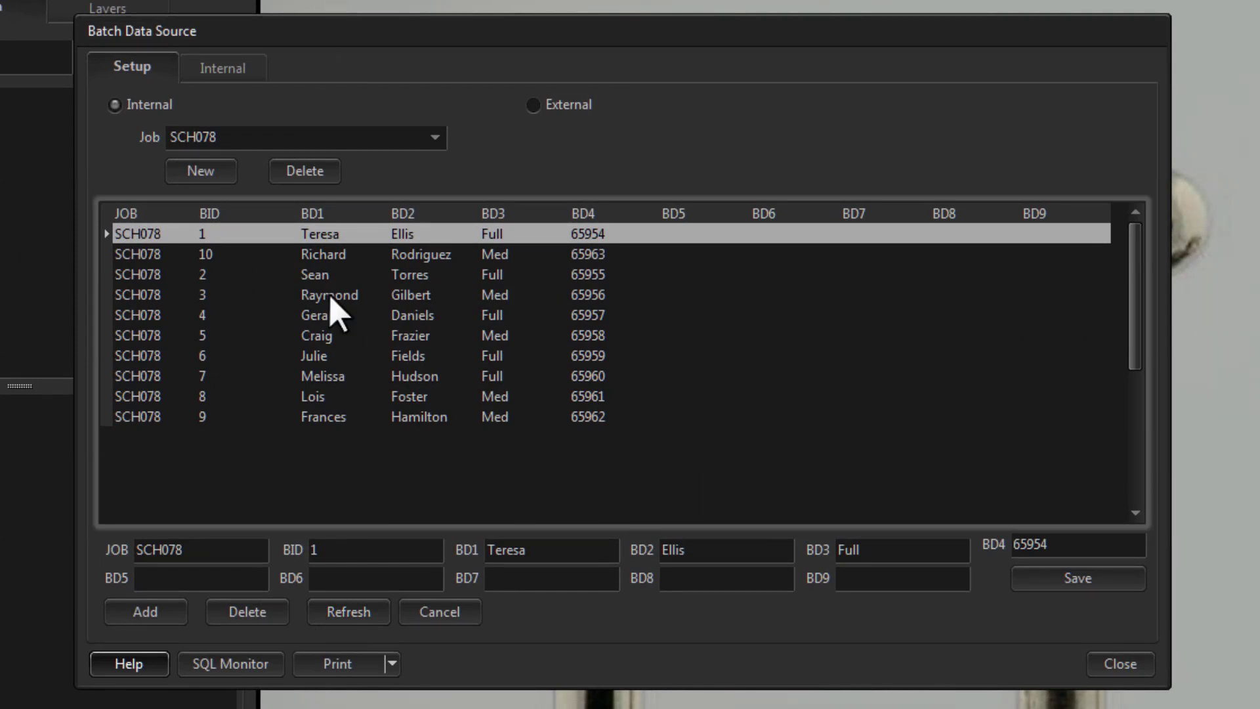
{"action": "left_click", "coordinate": [231, 67]}
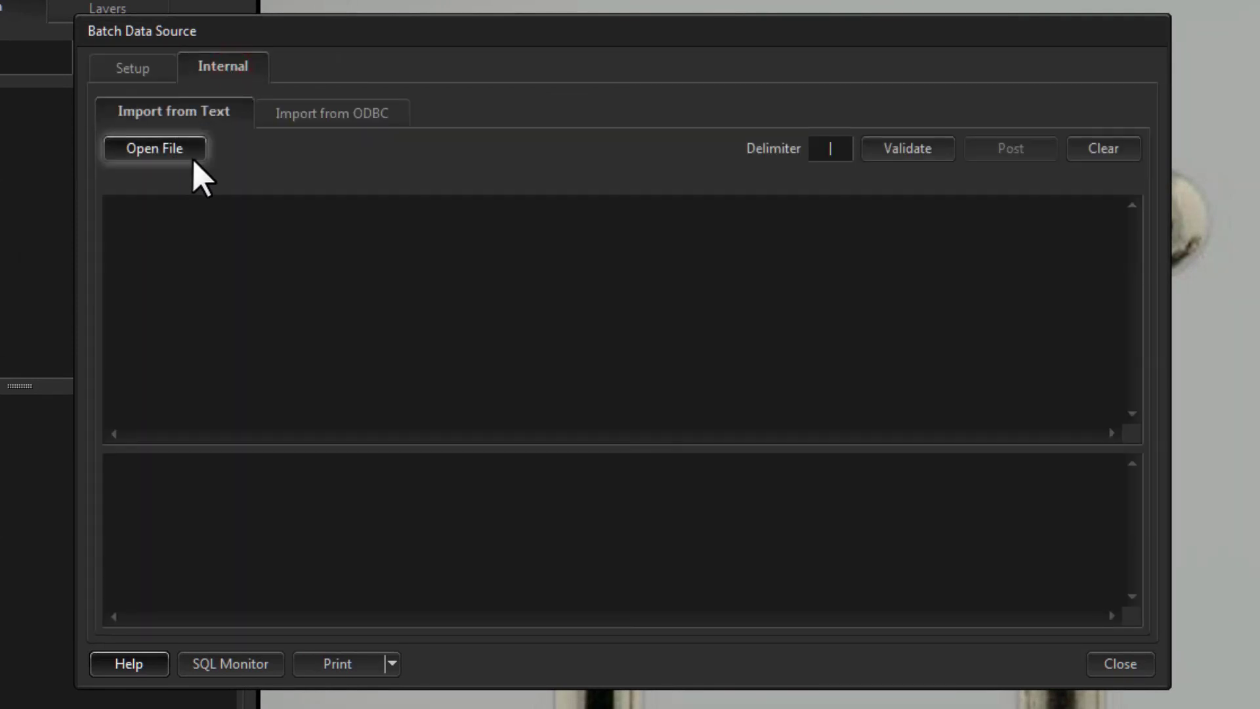
{"action": "left_click", "coordinate": [153, 70]}
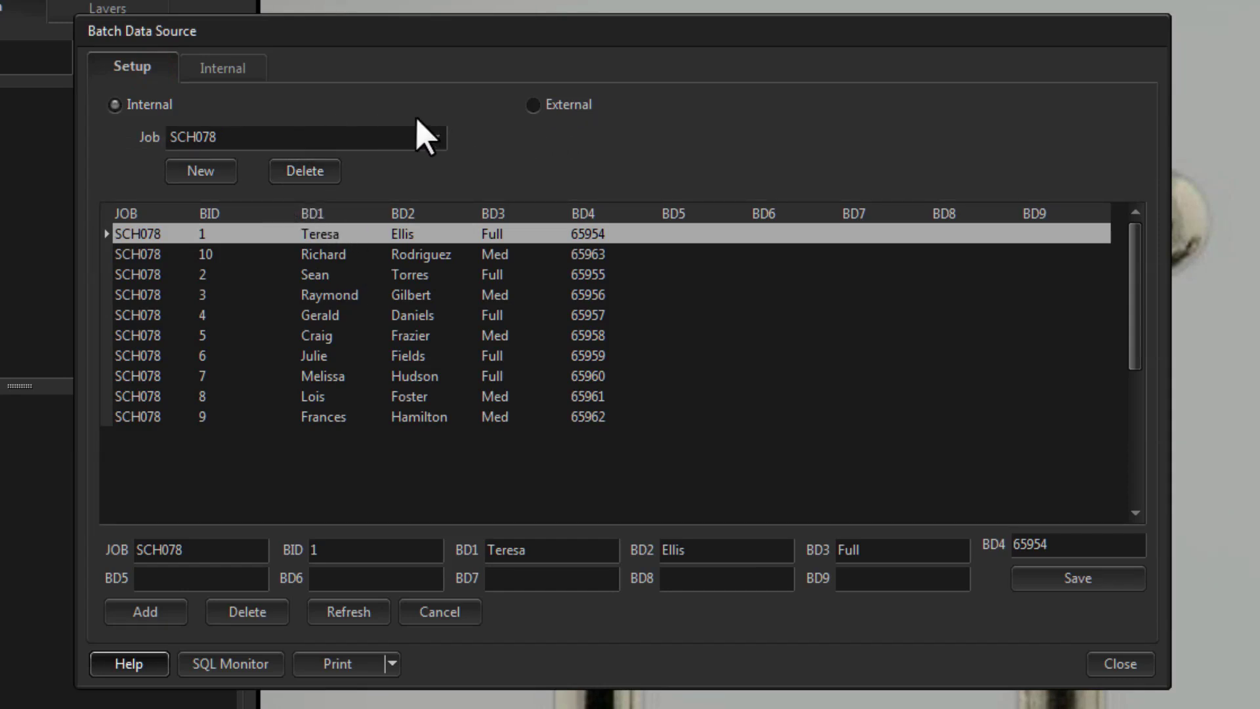
{"action": "left_click", "coordinate": [235, 74]}
{"action": "left_click", "coordinate": [138, 70]}
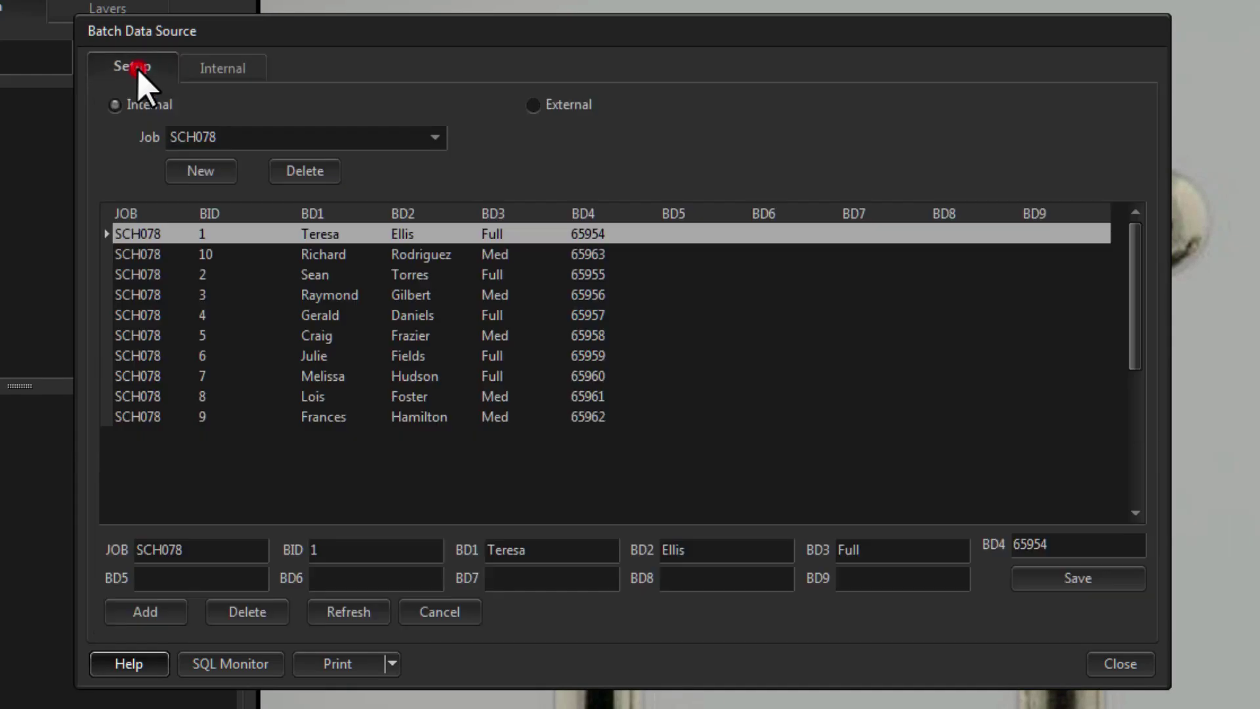
- Choose SQLEXPRESS_INSECTS_SS_Q64 as the DSN for importing internal batch data from ODBC
{"action": "left_click", "coordinate": [209, 69]}
{"action": "left_click", "coordinate": [309, 112]}
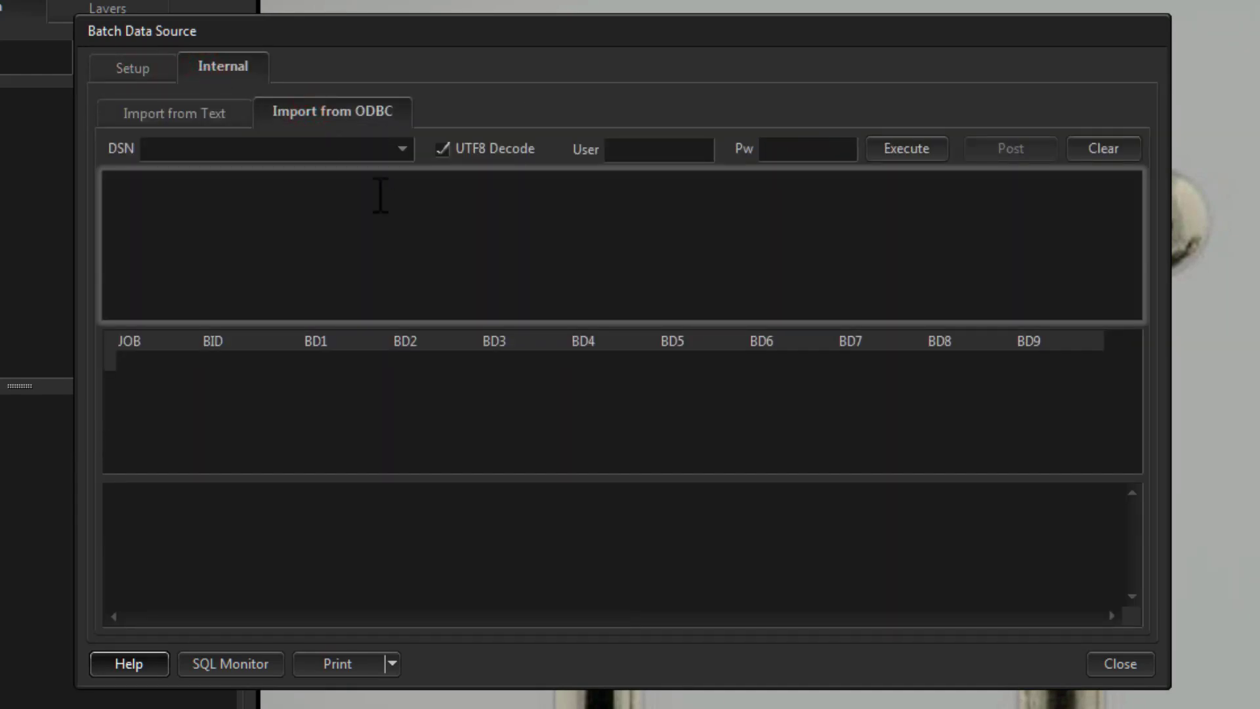
{"action": "left_click", "coordinate": [403, 148]}
{"action": "left_click", "coordinate": [364, 172]}
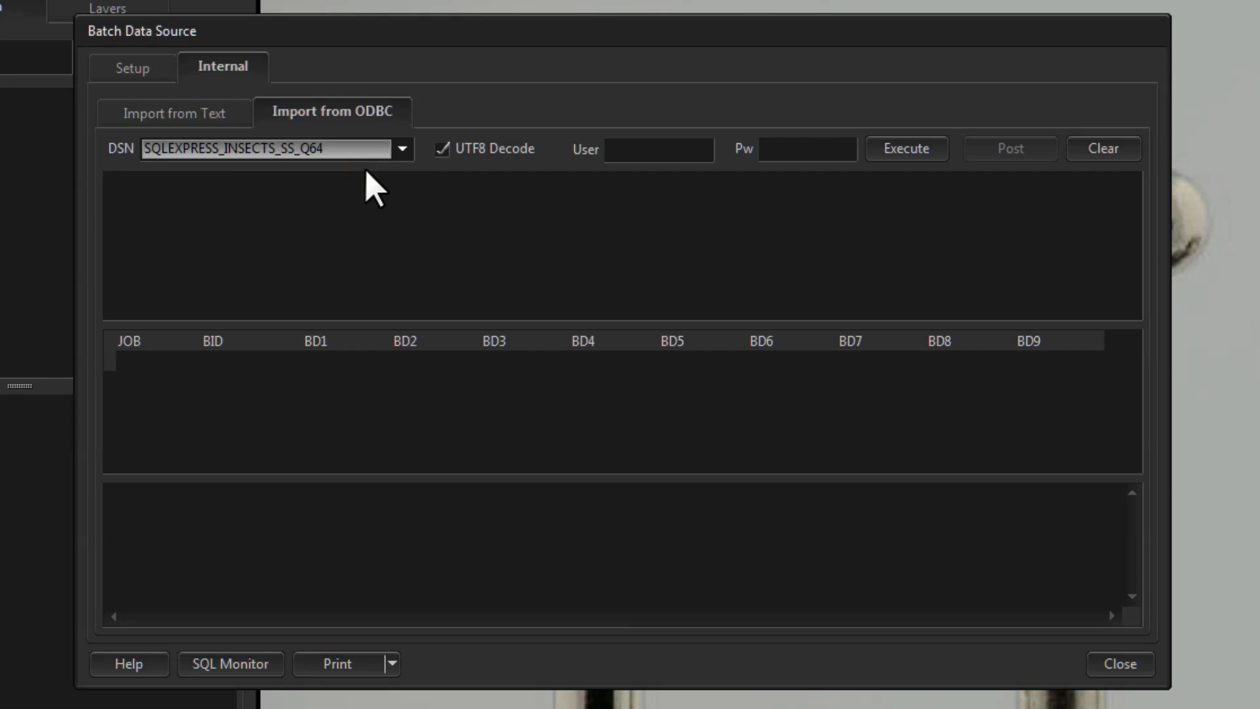
{"action": "left_click", "coordinate": [367, 176]}
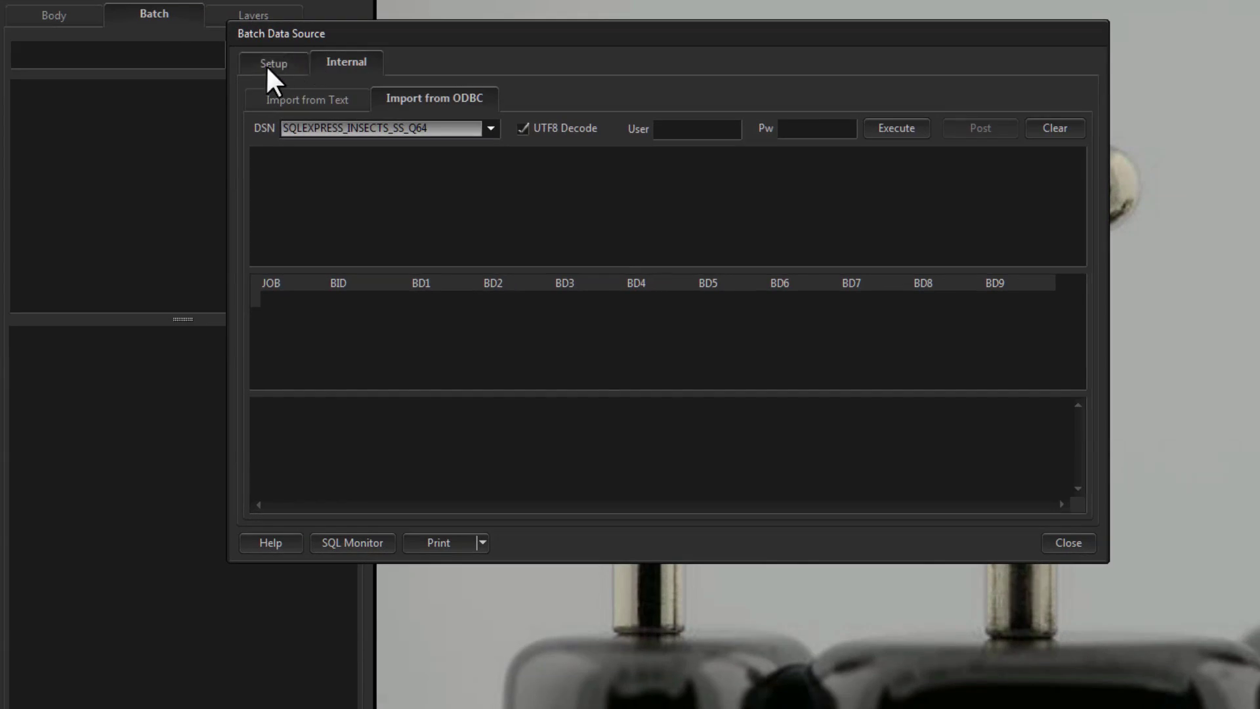
- Switch the batch data source setup to External and choose the SQLEXPRESS_INSECTS_SS_Q64 DSN
{"action": "left_click_drag", "start_coordinate": [270, 30], "coordinate": [149, 92]}
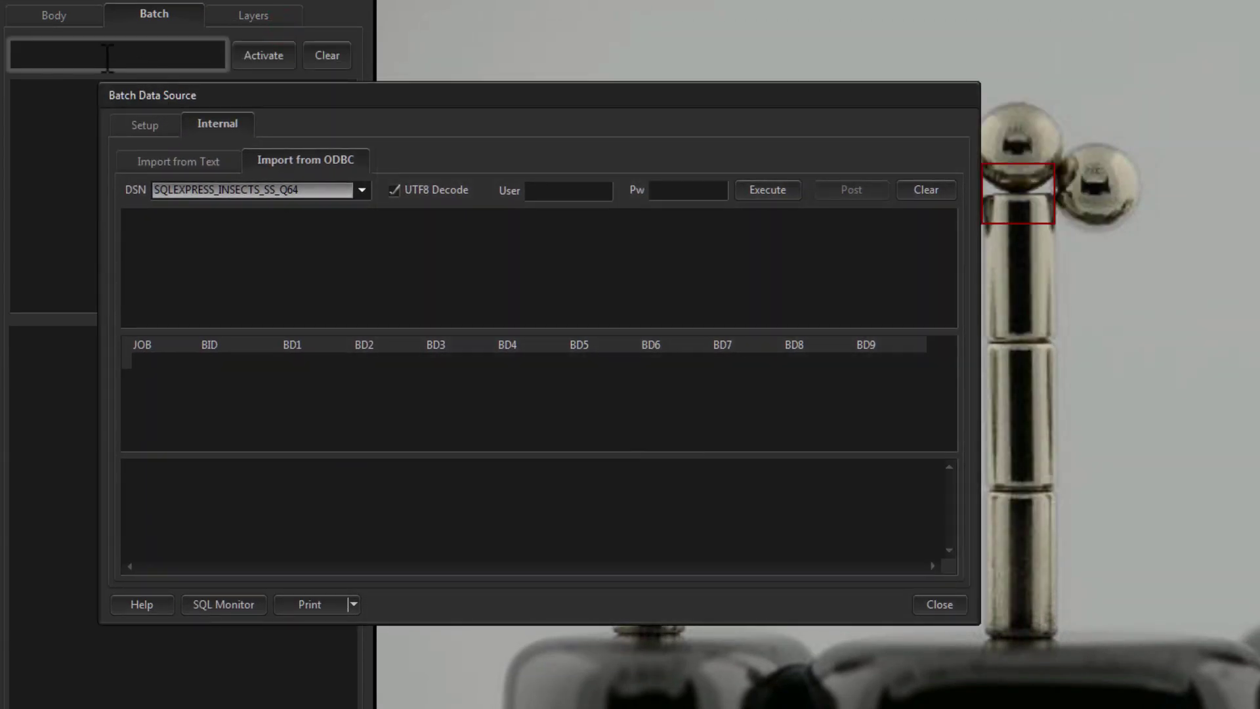
{"action": "left_click", "coordinate": [147, 122]}
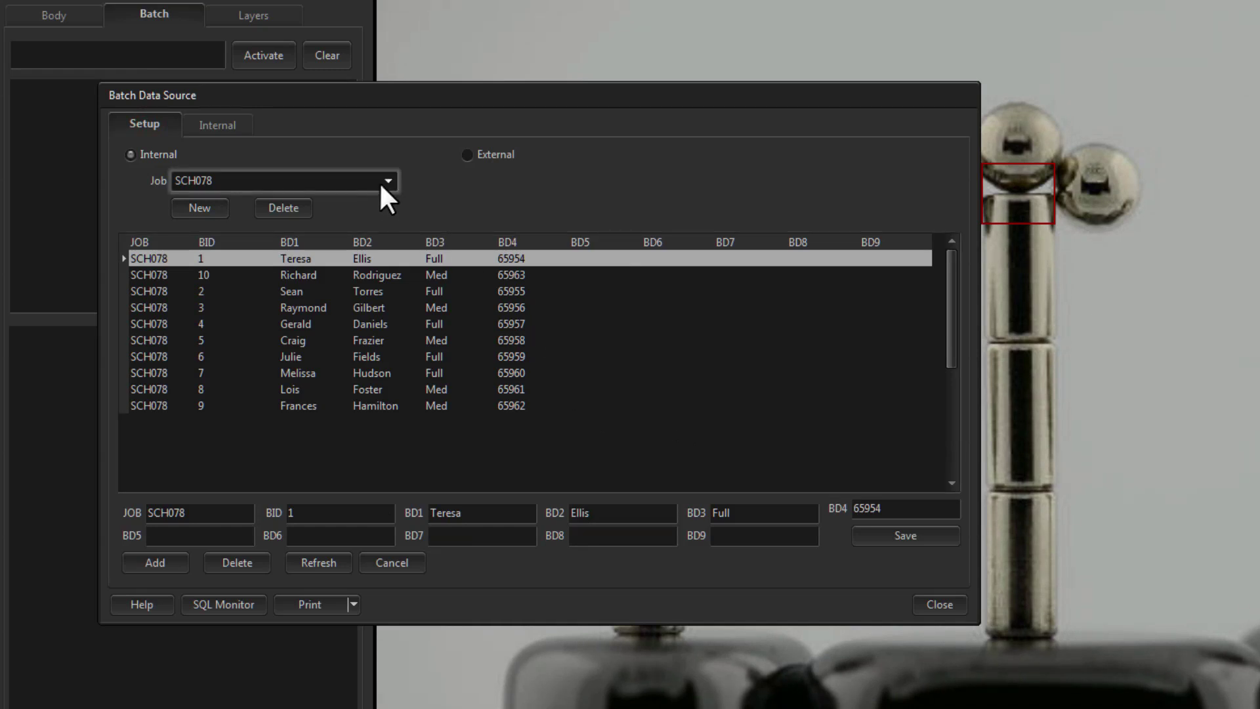
{"action": "left_click", "coordinate": [483, 155]}
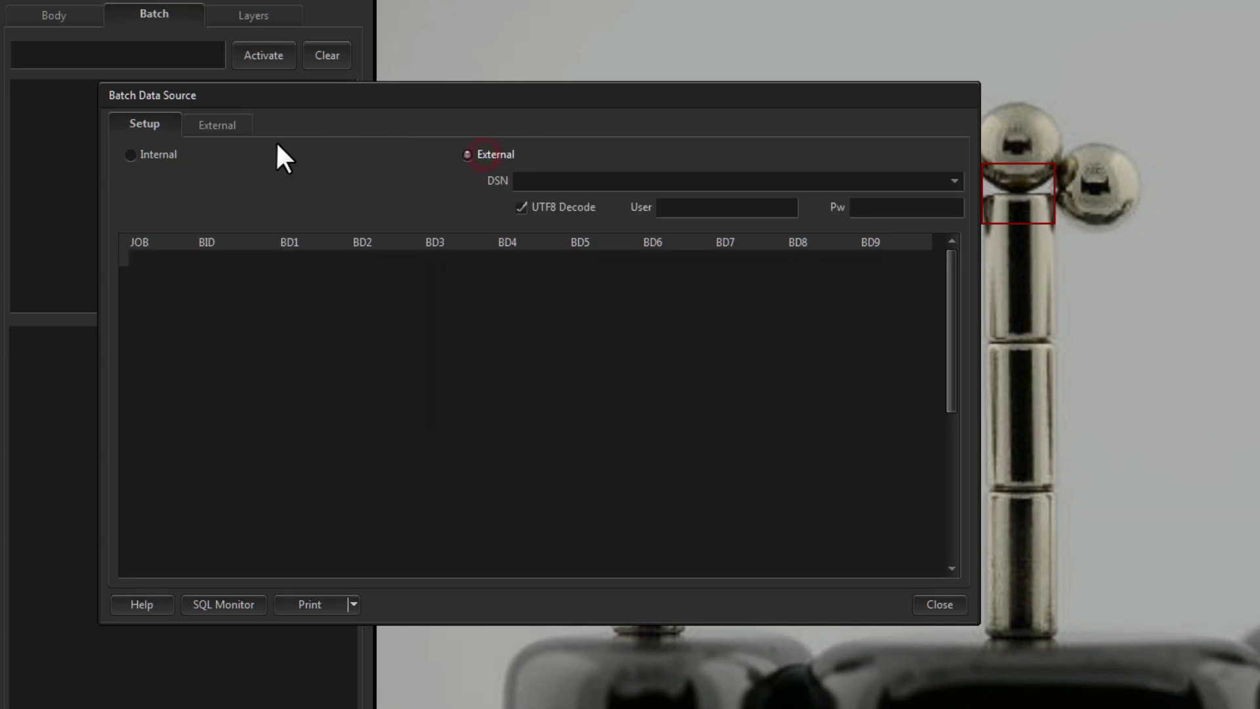
{"action": "left_click", "coordinate": [953, 181]}
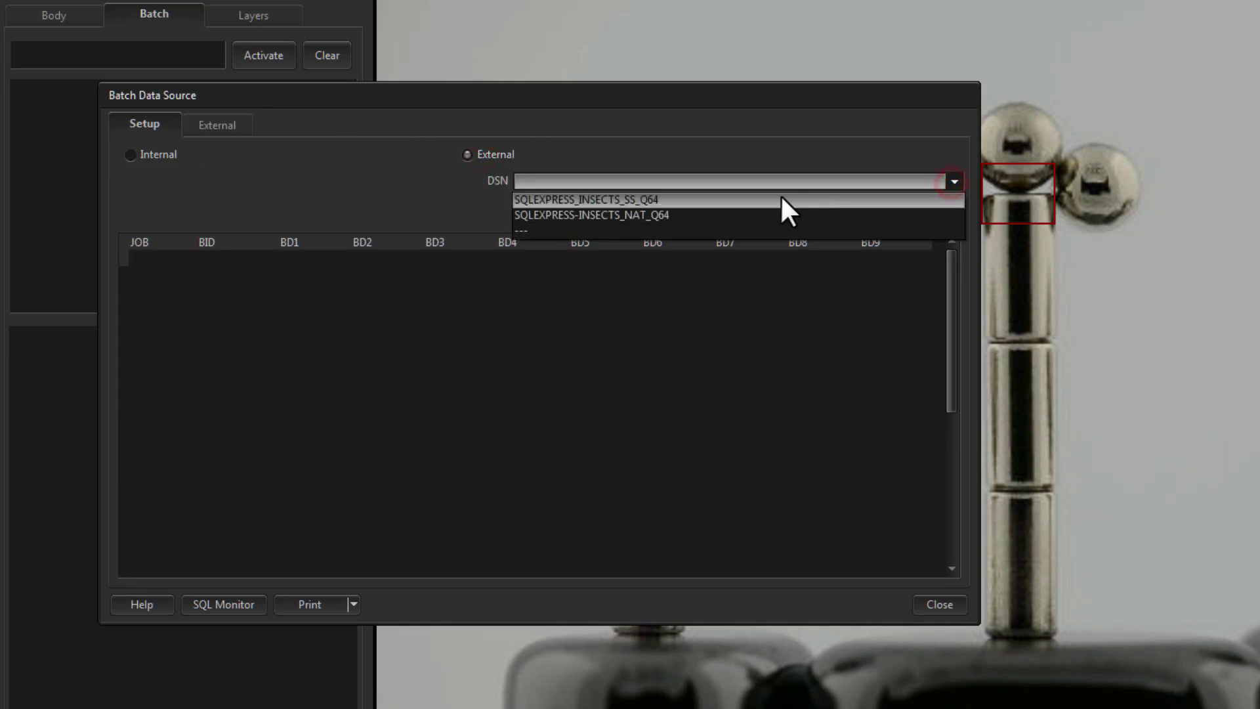
{"action": "left_click", "coordinate": [780, 196]}
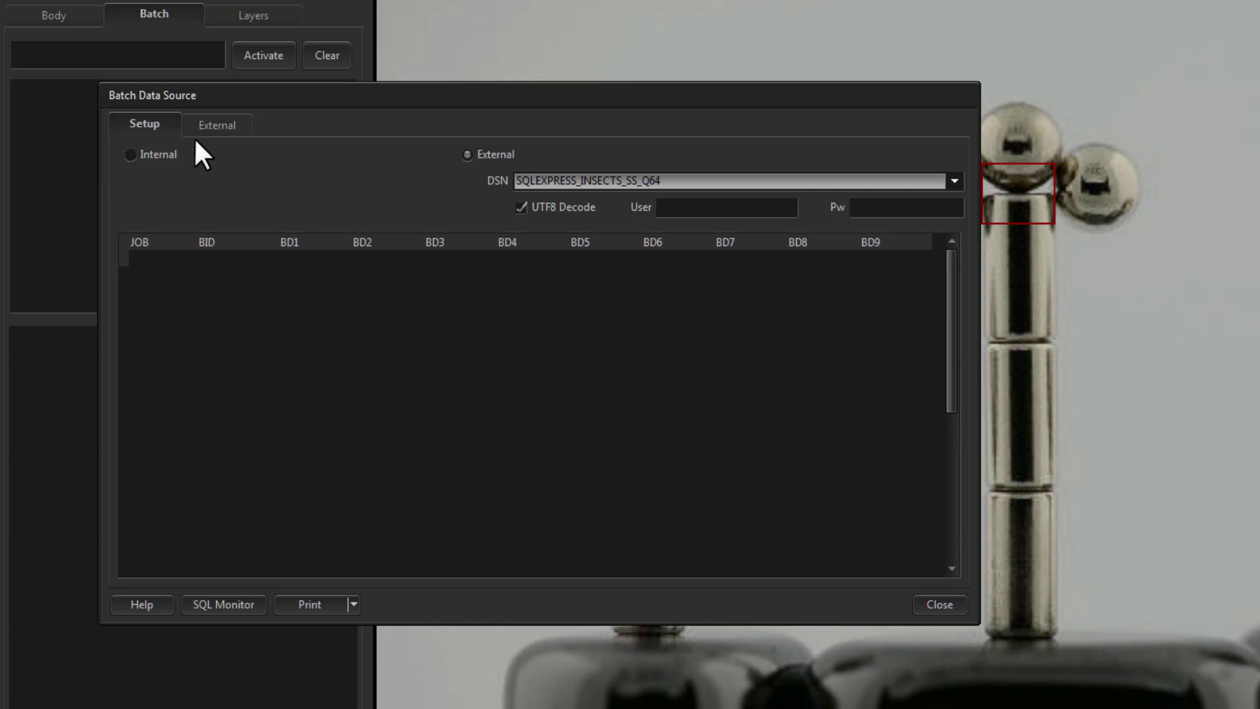
- Set the batch data source to Internal, select the record with BID 10, and close the data source dialog
{"action": "left_click", "coordinate": [149, 154]}
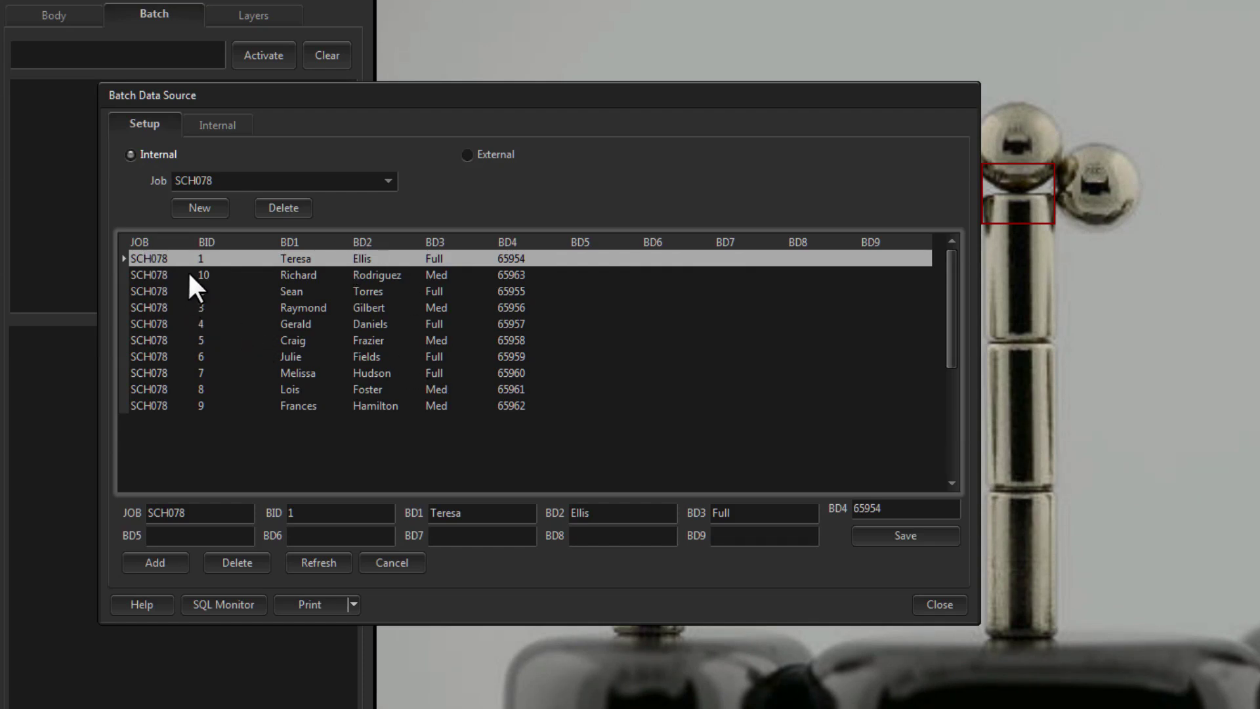
{"action": "left_click", "coordinate": [212, 269]}
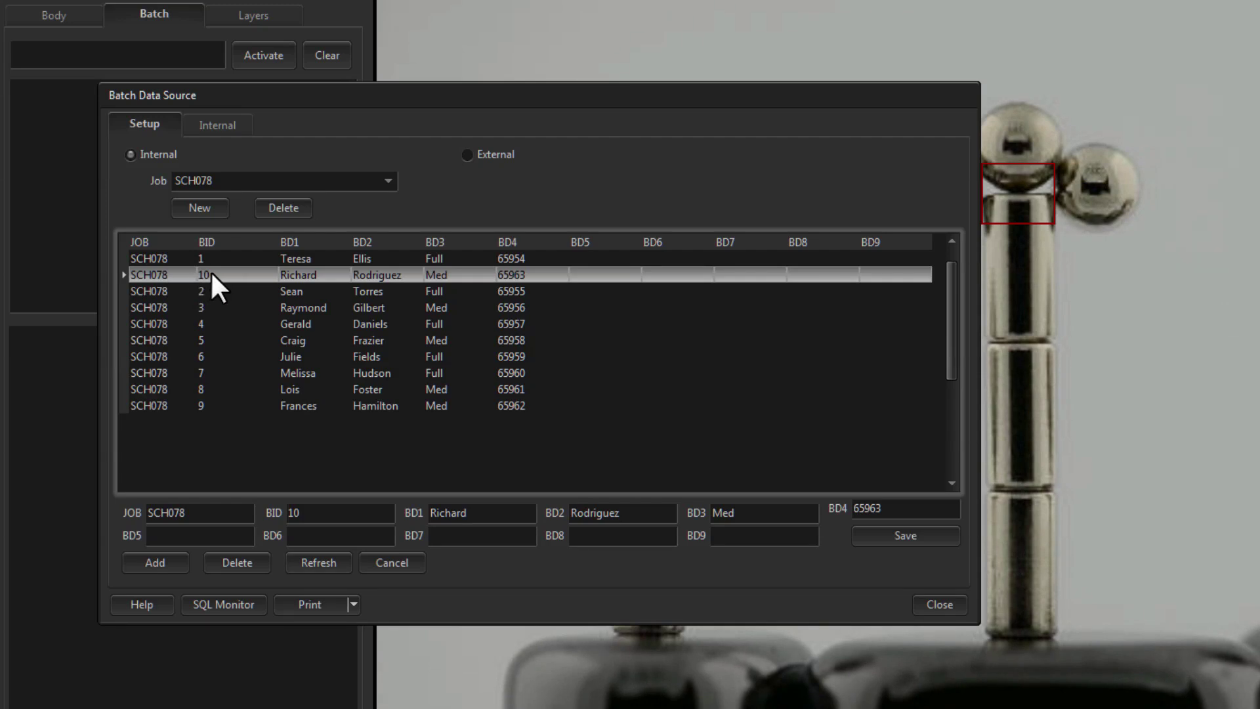
{"action": "left_click", "coordinate": [950, 602]}
- Activate batch record 10 and shoot photos for it
{"action": "left_click", "coordinate": [106, 53]}
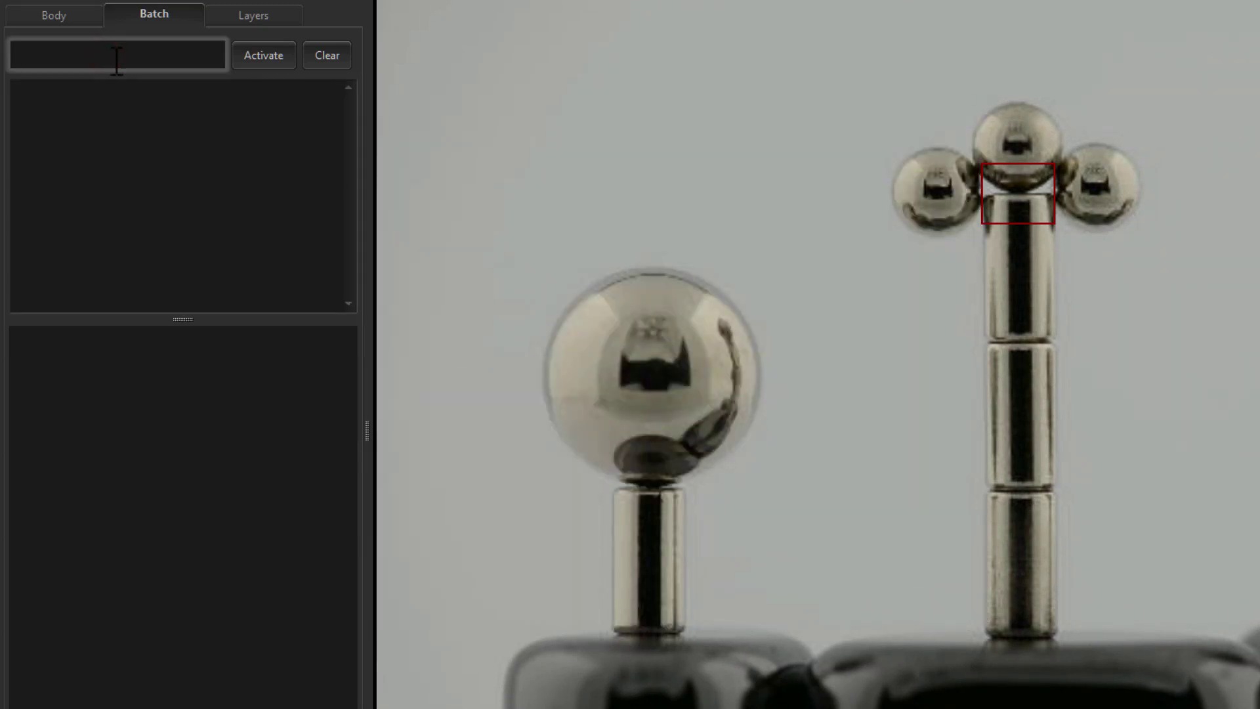
{"action": "type", "text": "10"}
{"action": "left_click", "coordinate": [247, 55]}
{"action": "left_click", "coordinate": [250, 53]}
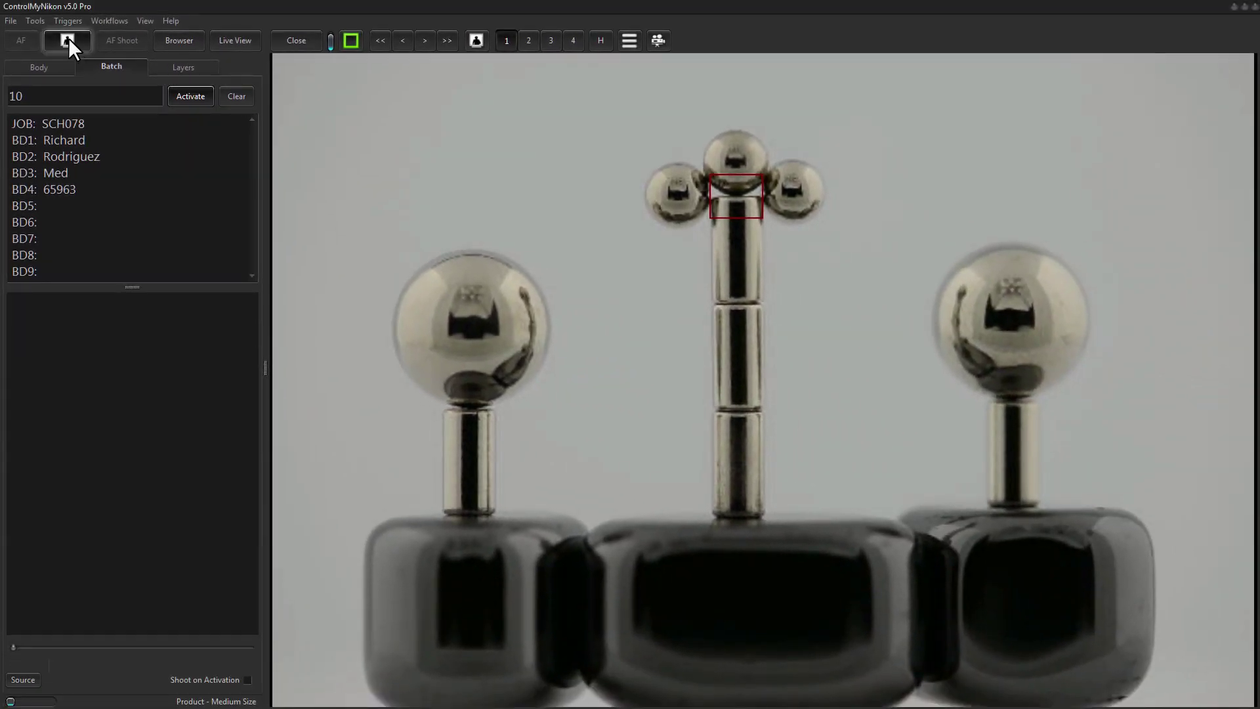
{"action": "left_click", "coordinate": [68, 38]}
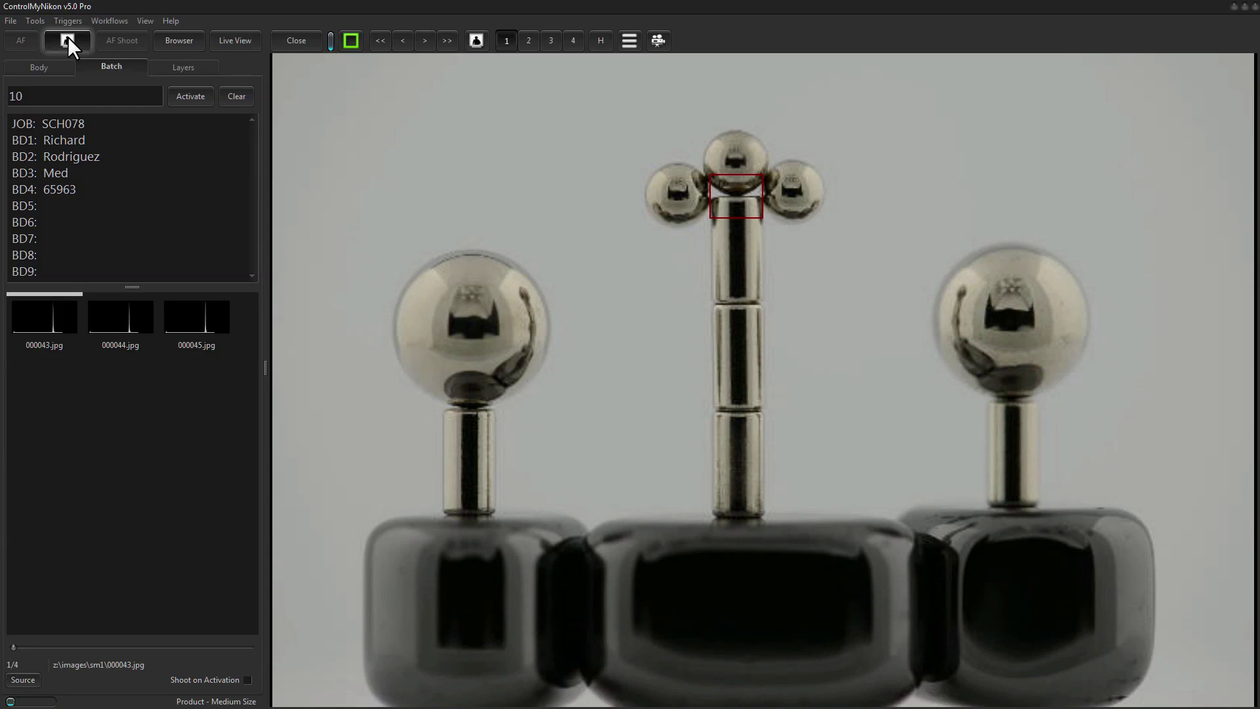
- Hide the Layers view and show the Metadata view
{"action": "left_click", "coordinate": [144, 22]}
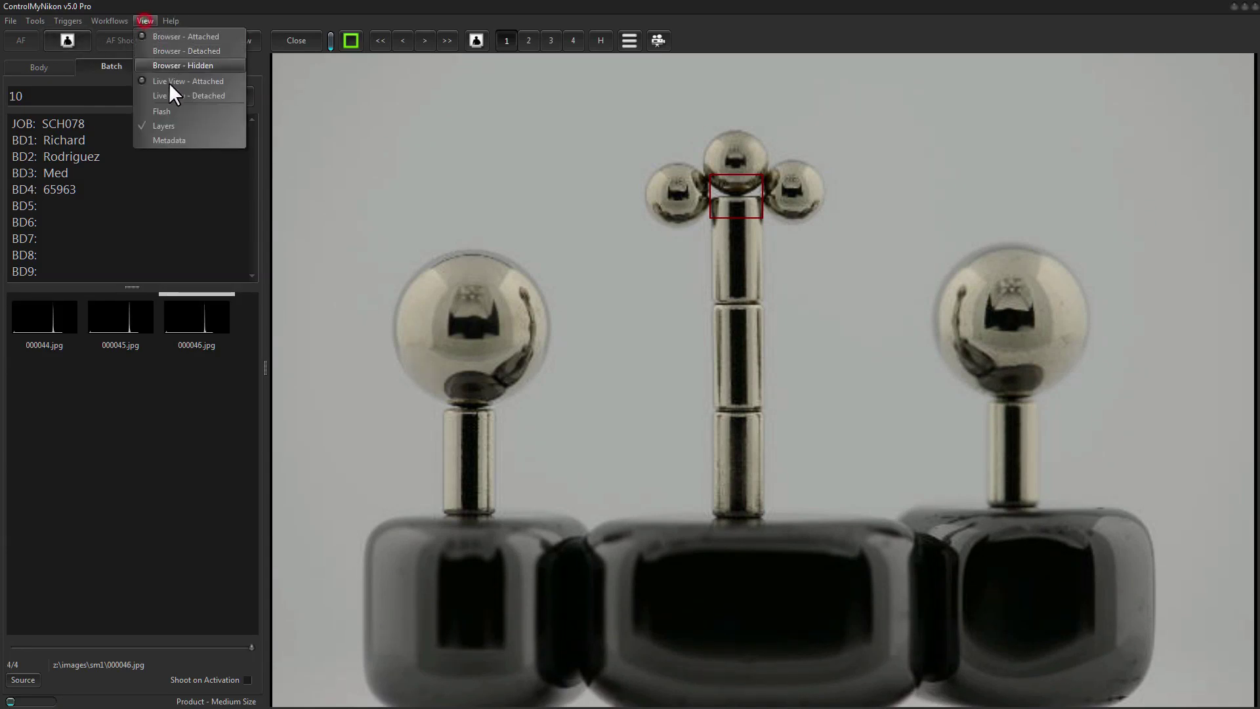
{"action": "left_click", "coordinate": [164, 125]}
{"action": "left_click", "coordinate": [149, 21]}
{"action": "left_click", "coordinate": [170, 139]}
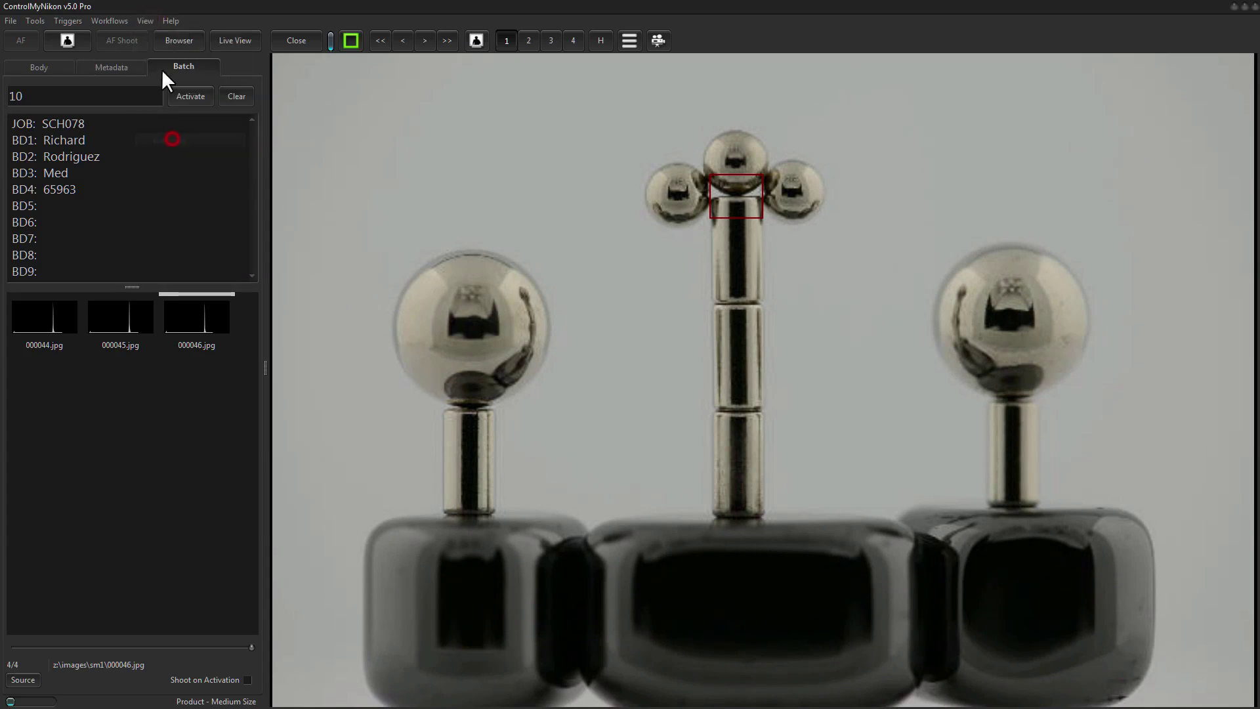
{"action": "left_click", "coordinate": [132, 67]}
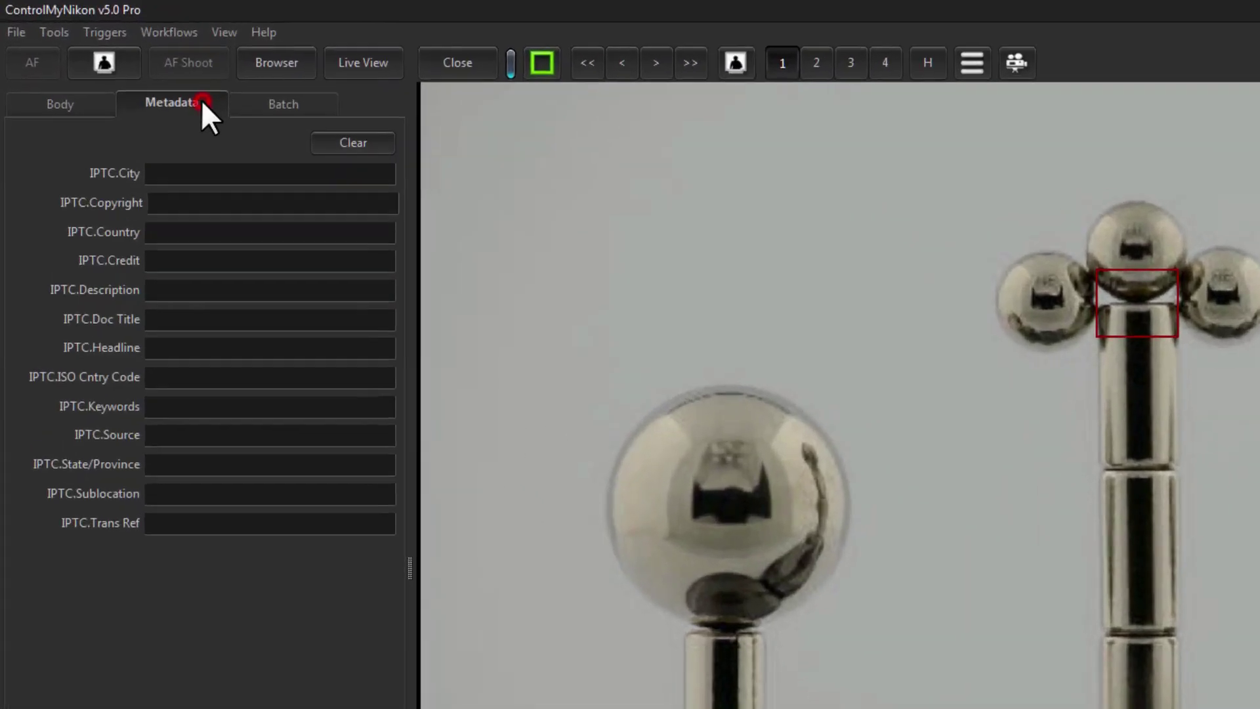
{"action": "left_click", "coordinate": [118, 113]}
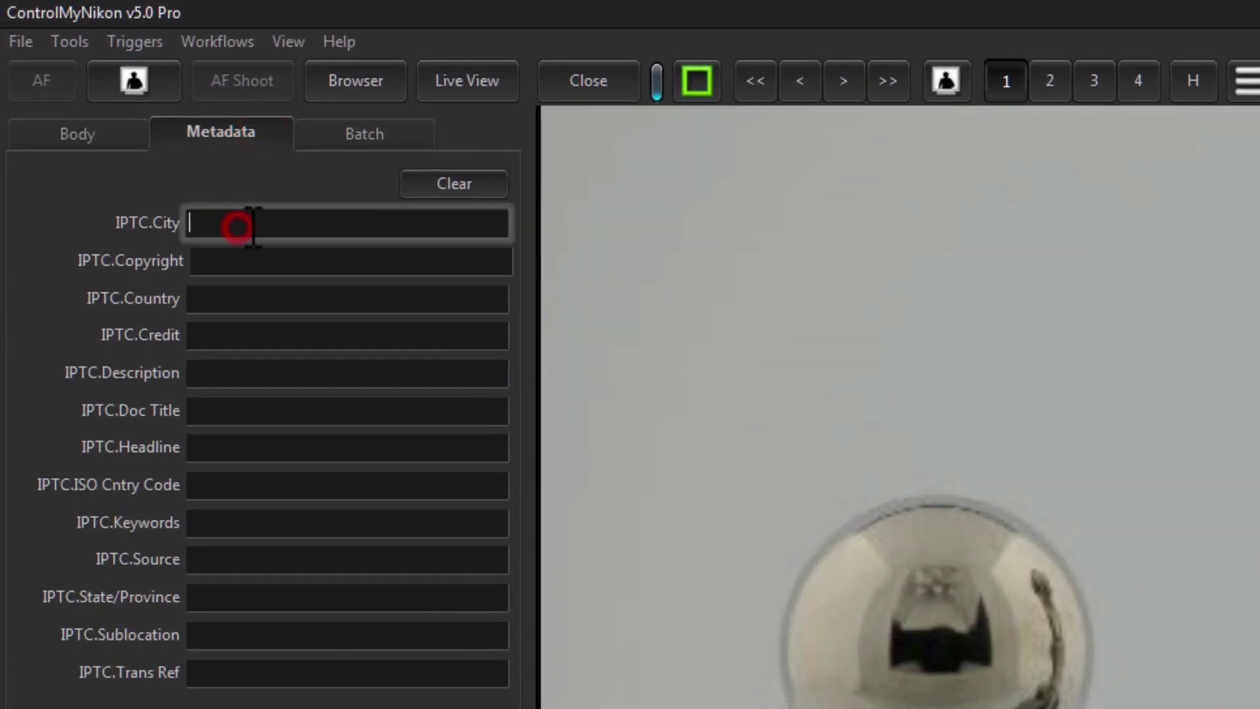
{"action": "type", "text": "!BID"}
{"action": "key", "text": "BackSpace"}
{"action": "key", "text": "BackSpace"}
{"action": "key", "text": "BackSpace"}
{"action": "key", "text": "BackSpace"}
{"action": "type", "text": "@BID"}
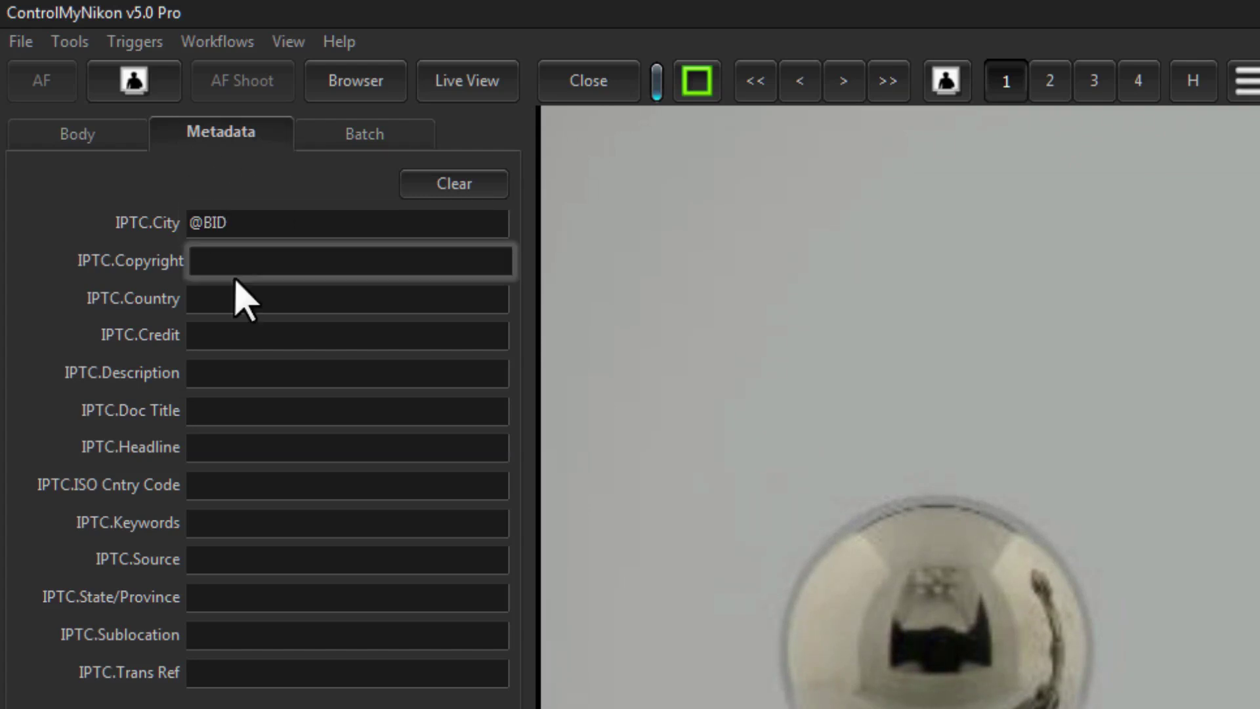
{"action": "left_click", "coordinate": [248, 264]}
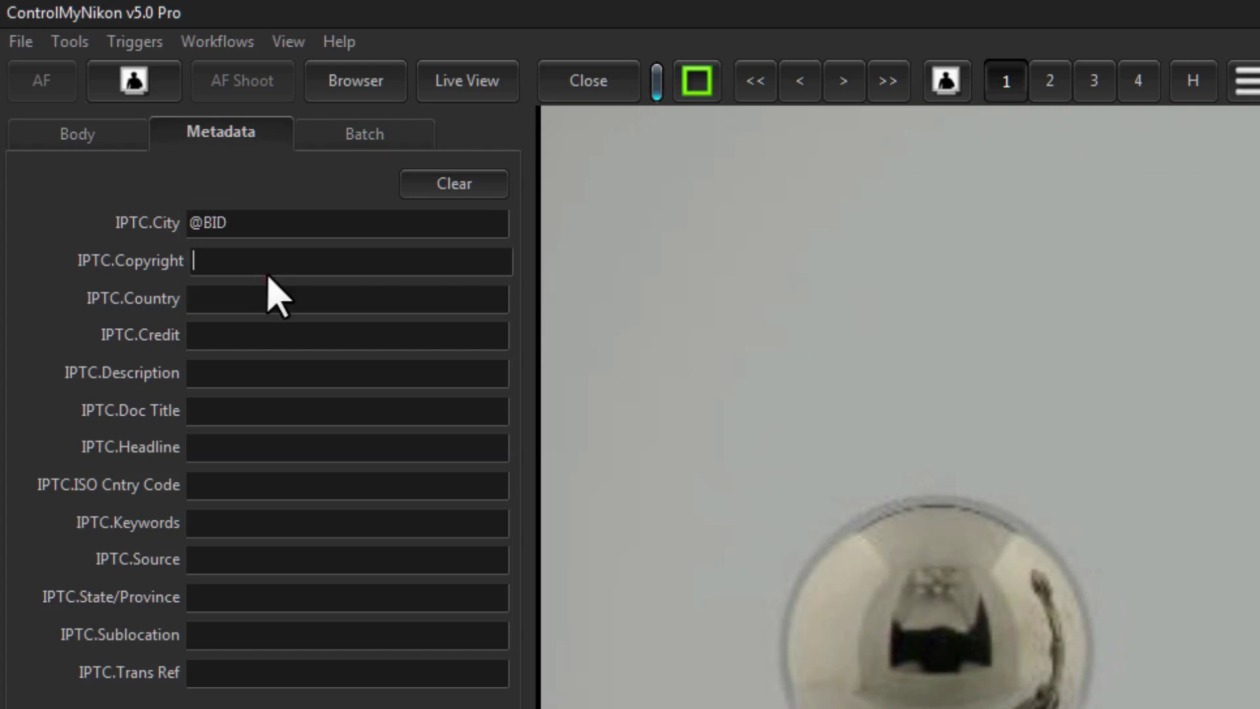
{"action": "type", "text": "BD"}
{"action": "key", "text": "BackSpace"}
{"action": "key", "text": "BackSpace"}
{"action": "type", "text": "@BD1"}
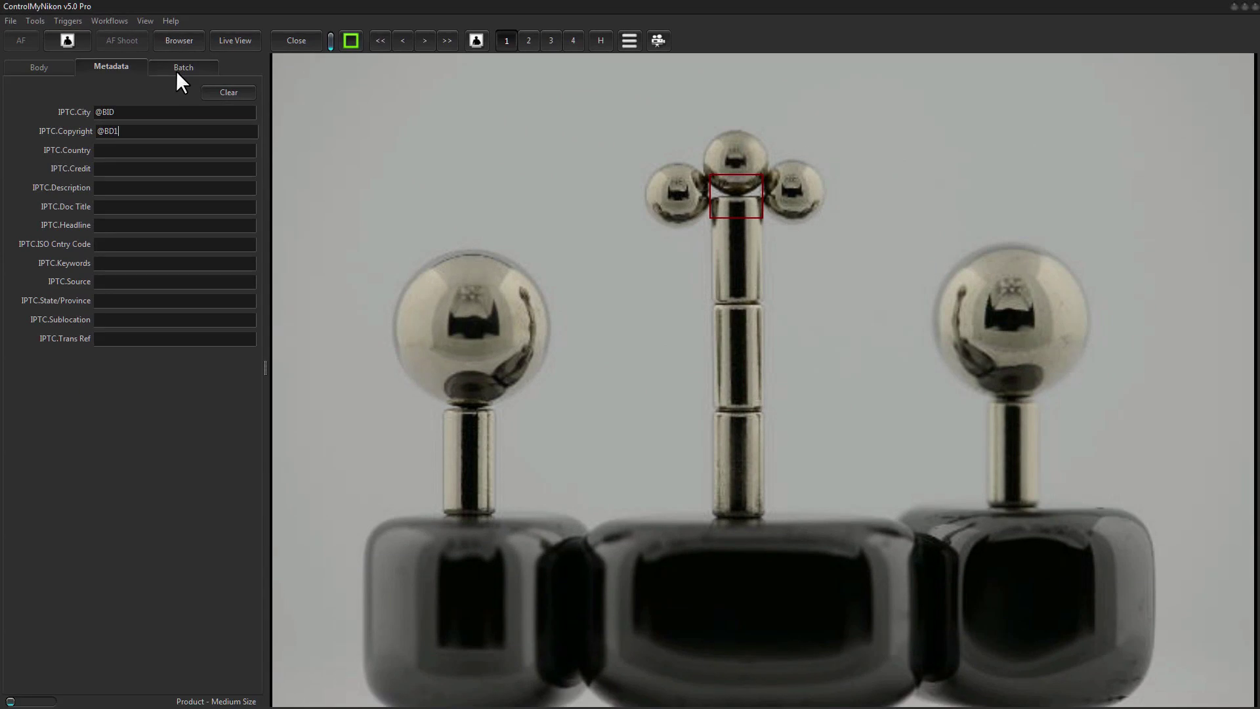
- Shoot a photo for batch record 10 and open the browser to check its IPTC metadata
{"action": "left_click", "coordinate": [179, 67]}
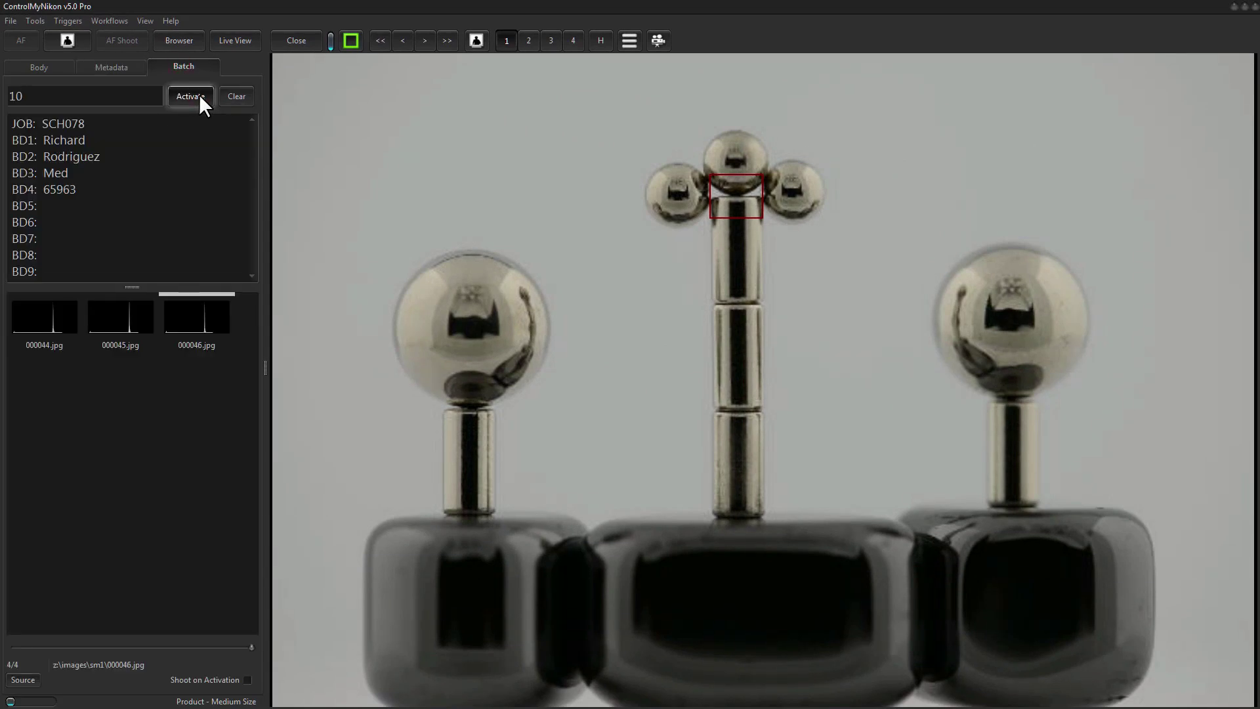
{"action": "left_click", "coordinate": [68, 39]}
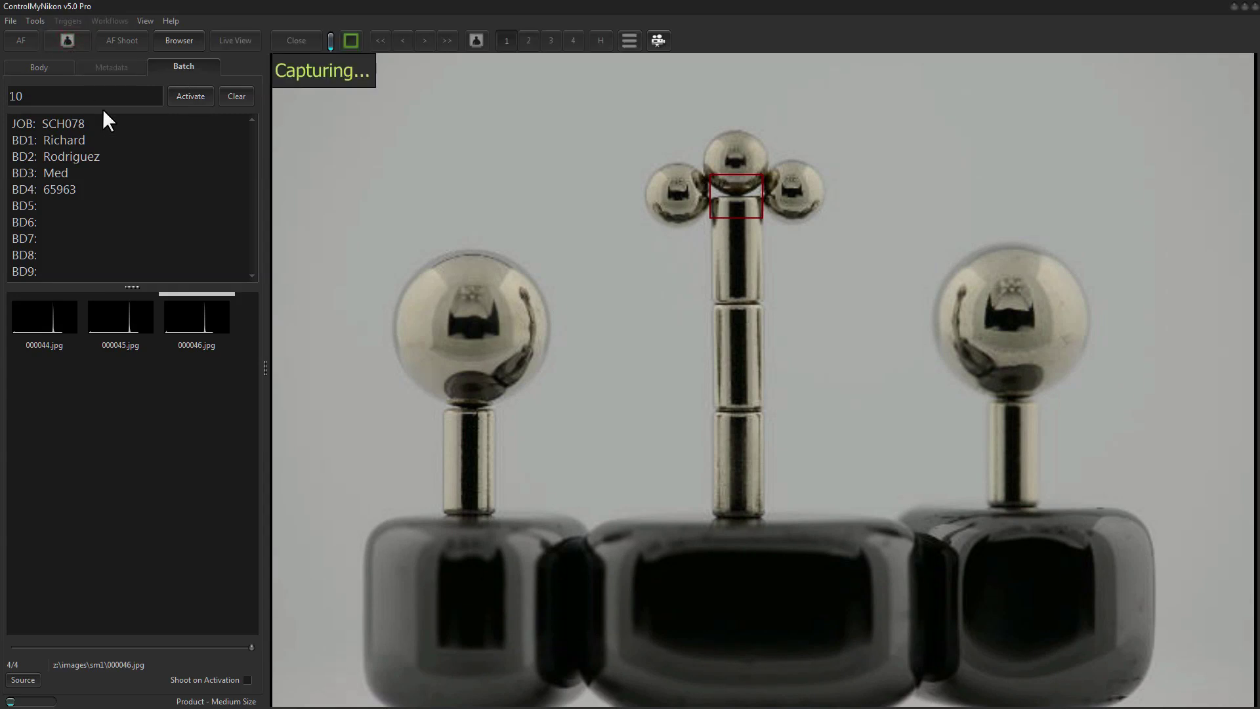
{"action": "left_click", "coordinate": [160, 42]}
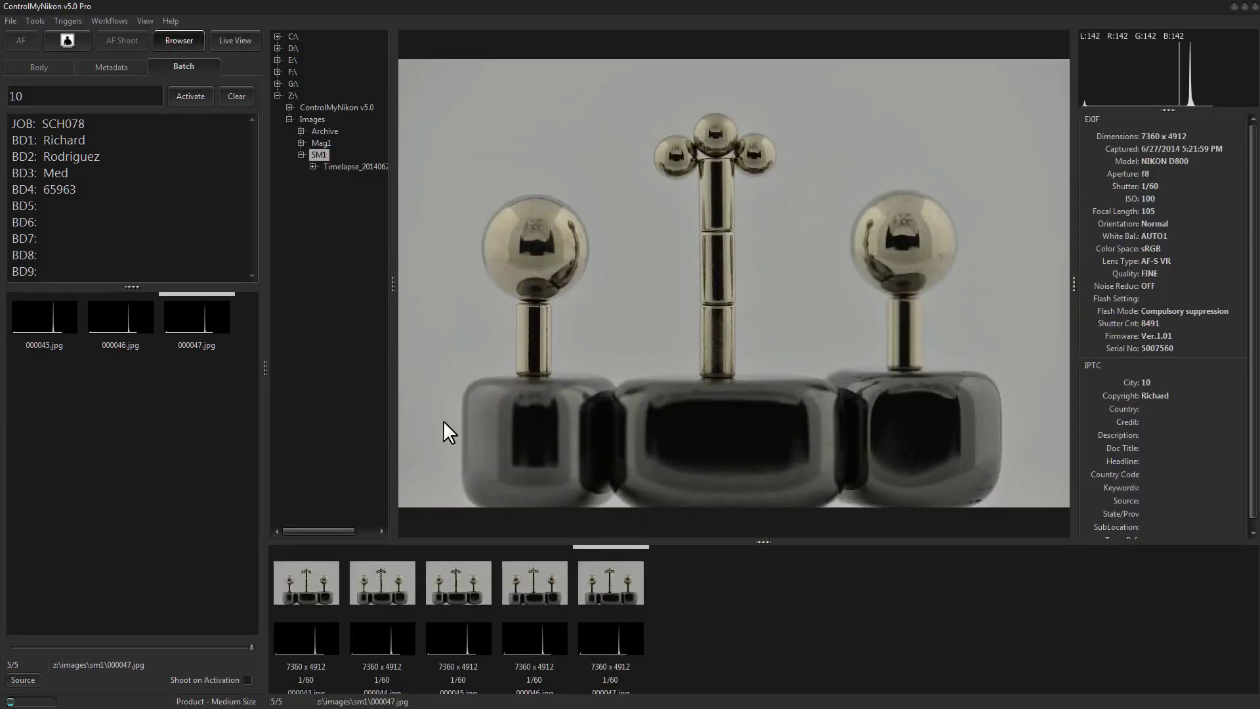
- Review record 10 of job SCH078 in the batch data source, and reactivate that record
{"action": "left_click", "coordinate": [19, 681]}
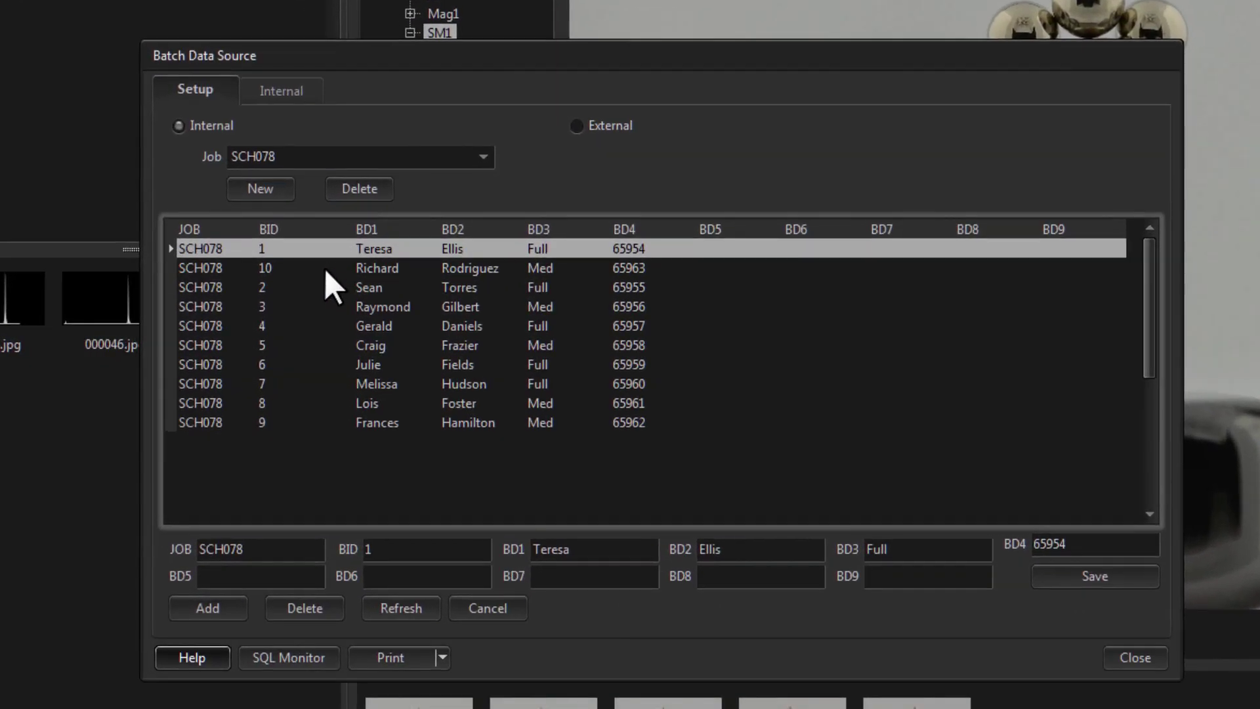
{"action": "left_click", "coordinate": [325, 269]}
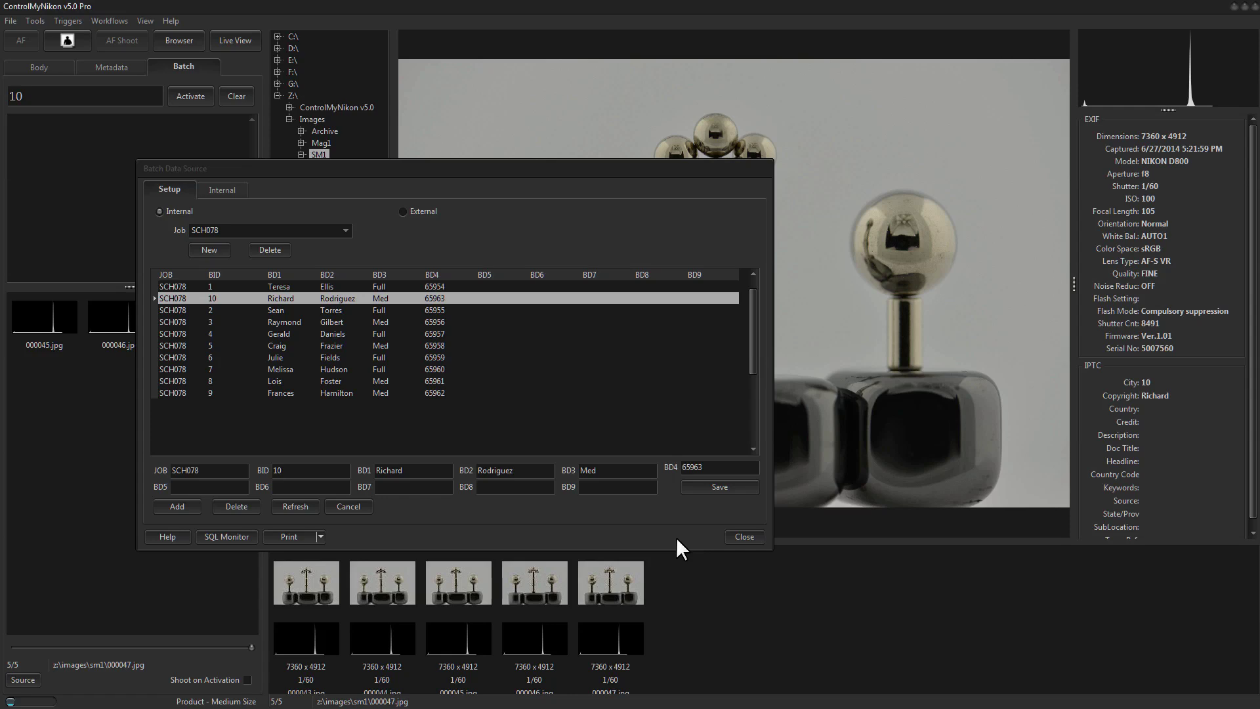
{"action": "left_click", "coordinate": [744, 536]}
{"action": "left_click", "coordinate": [55, 97]}
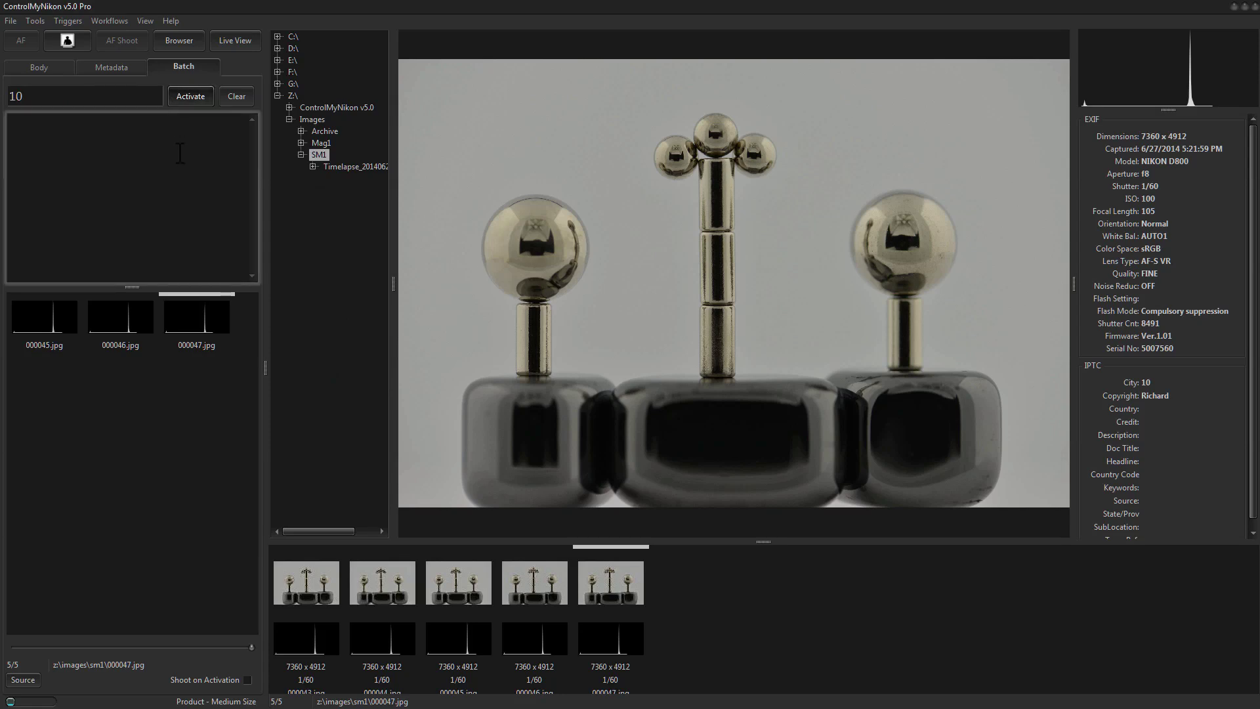
{"action": "left_click", "coordinate": [183, 97]}
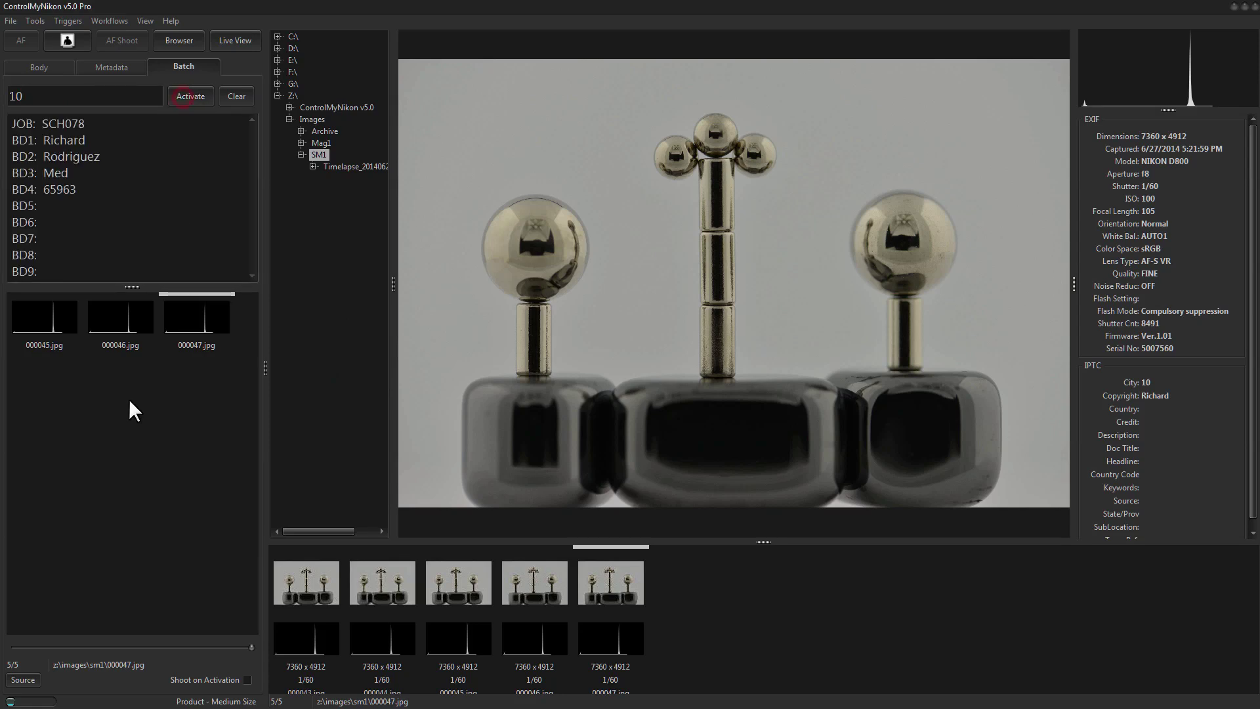
- Configure the batch thumbstrip to also display IPTC City, IPTC Copyright, IPTC Country and IPTC Credit
{"action": "right_click", "coordinate": [115, 323]}
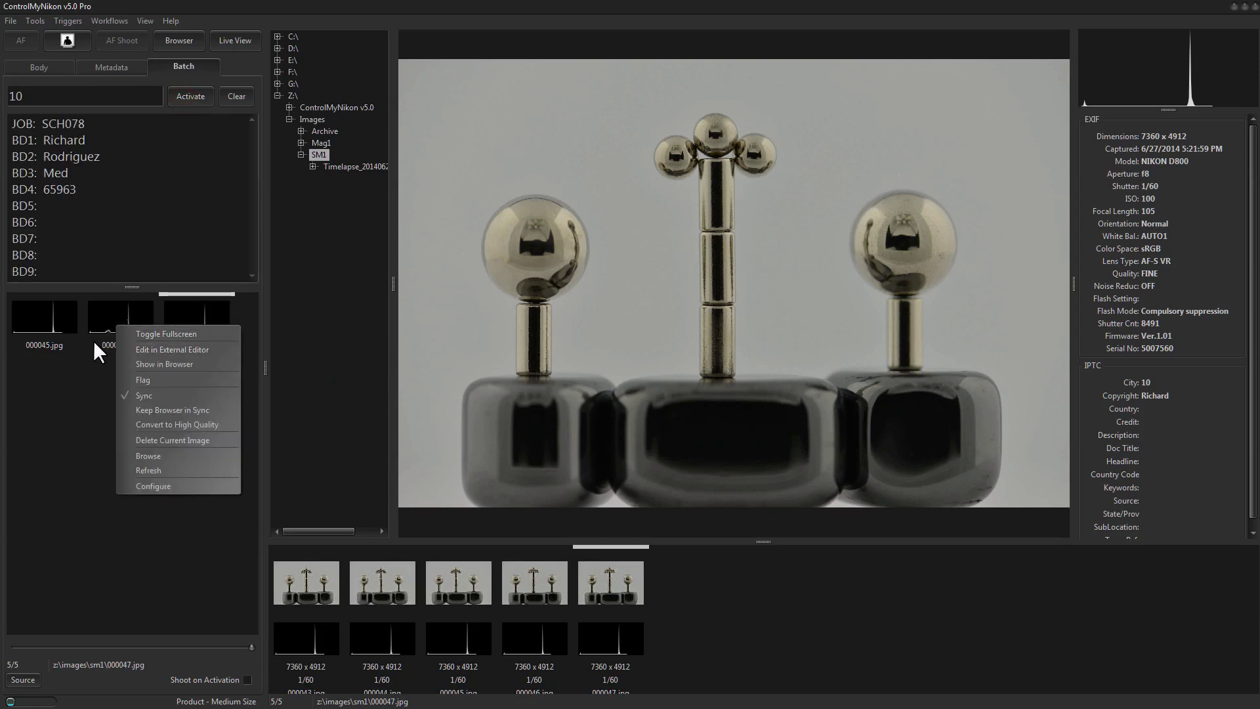
{"action": "left_click", "coordinate": [148, 485]}
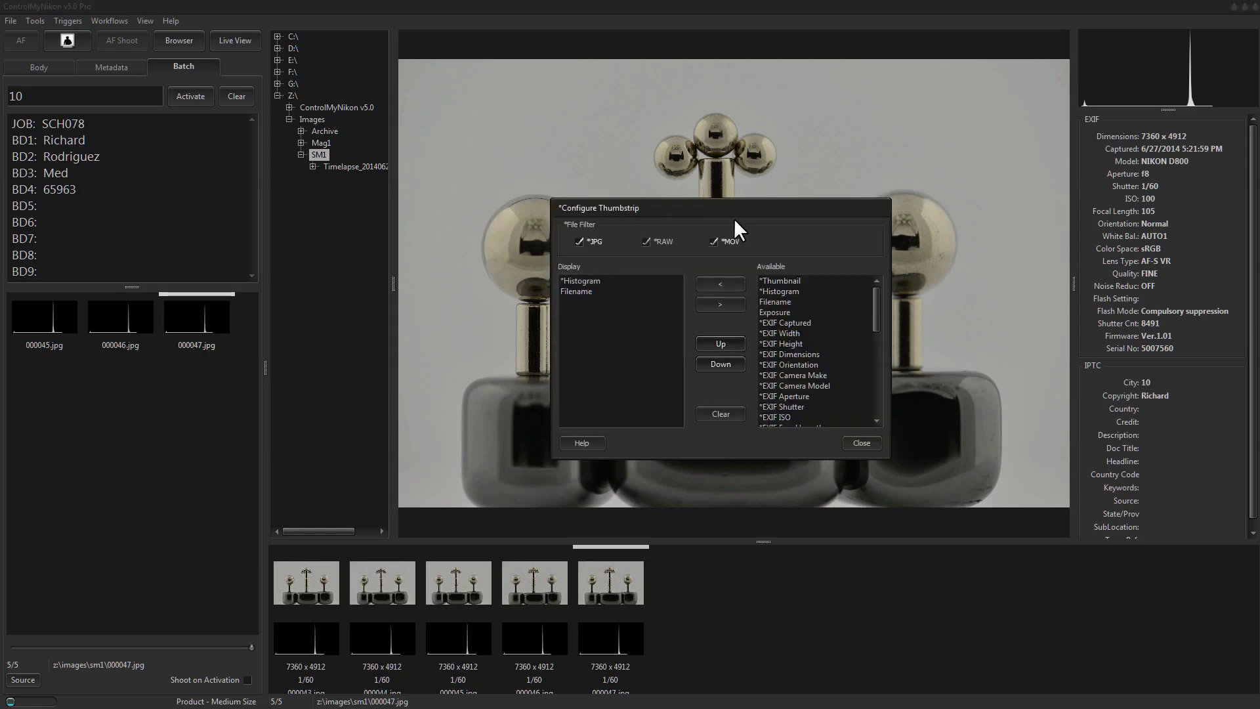
{"action": "left_click_drag", "start_coordinate": [738, 211], "coordinate": [573, 217]}
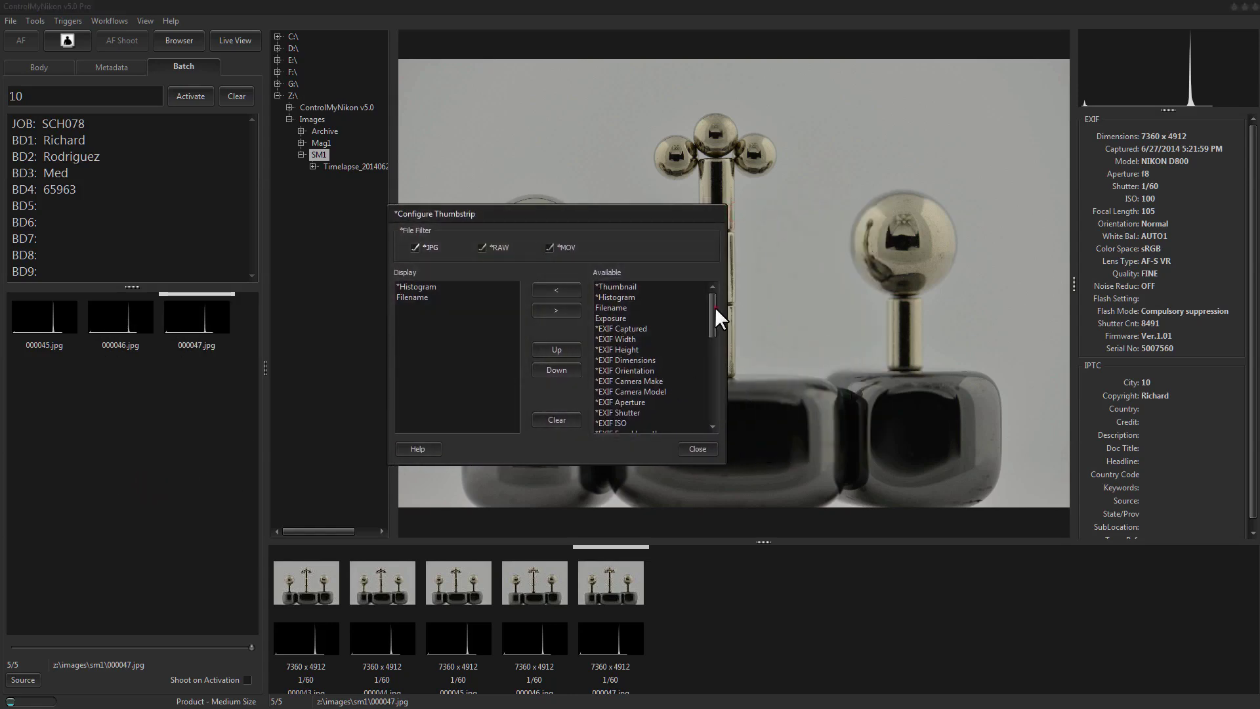
{"action": "left_click_drag", "start_coordinate": [714, 306], "coordinate": [720, 372]}
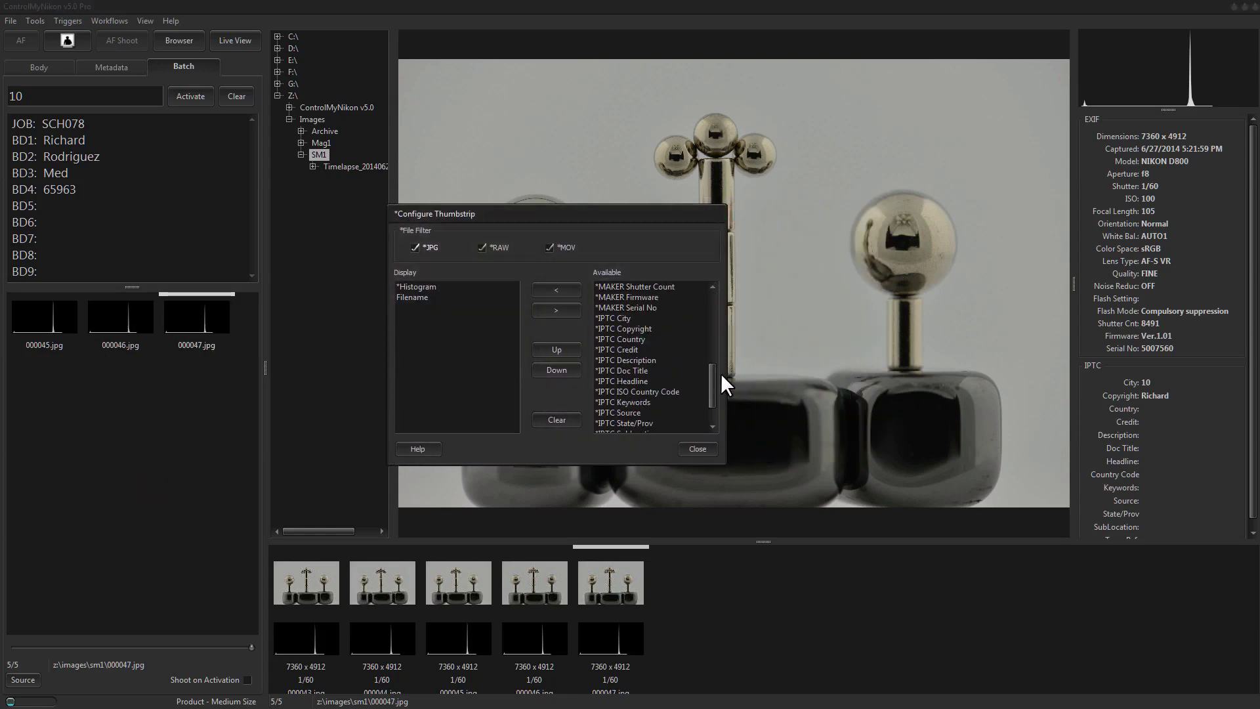
{"action": "double_click", "coordinate": [616, 318]}
{"action": "double_click", "coordinate": [625, 328]}
{"action": "double_click", "coordinate": [631, 338]}
{"action": "left_click", "coordinate": [632, 349]}
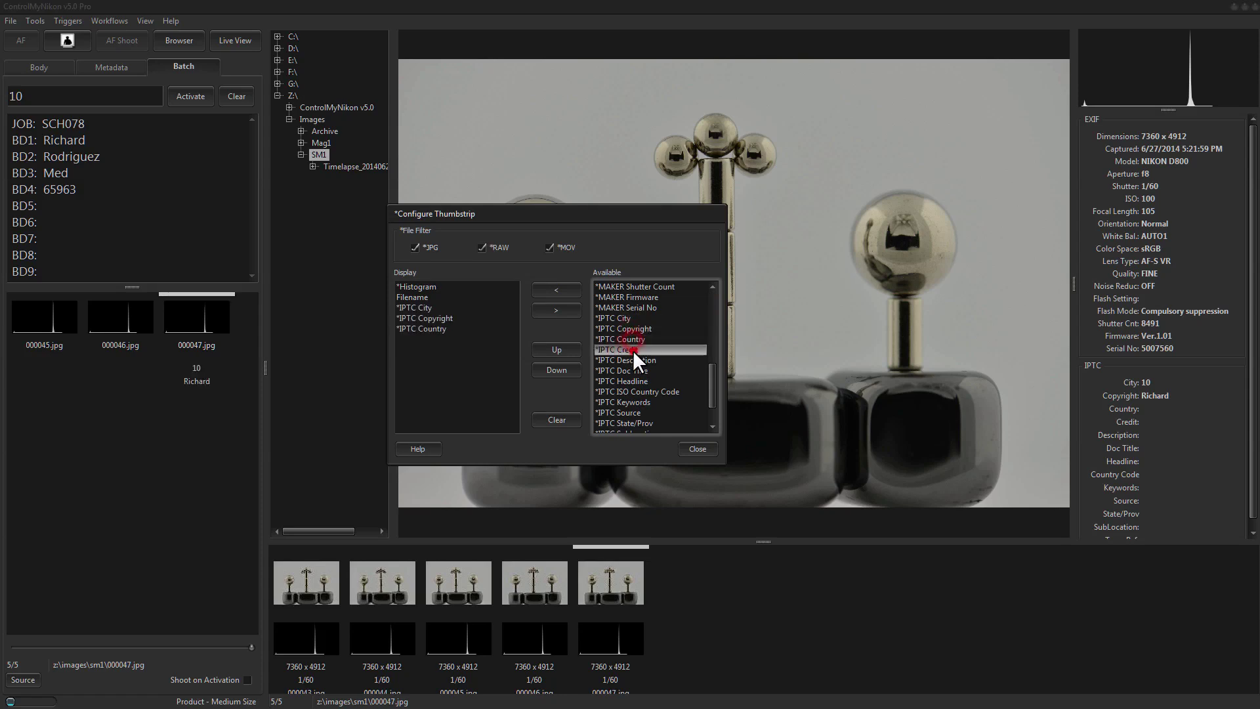
{"action": "double_click", "coordinate": [632, 349]}
{"action": "left_click", "coordinate": [693, 446]}
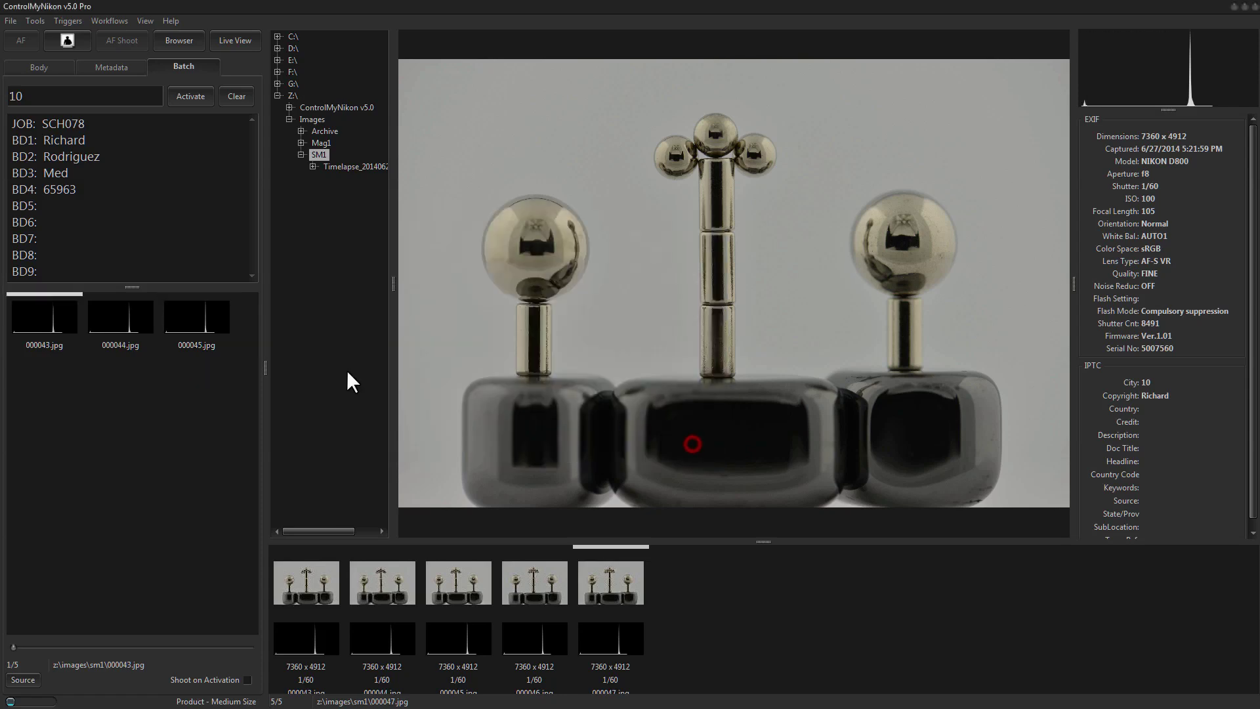
- Shoot another photo for batch record 10 and one for batch record 1
{"action": "left_click_drag", "start_coordinate": [13, 648], "coordinate": [269, 647]}
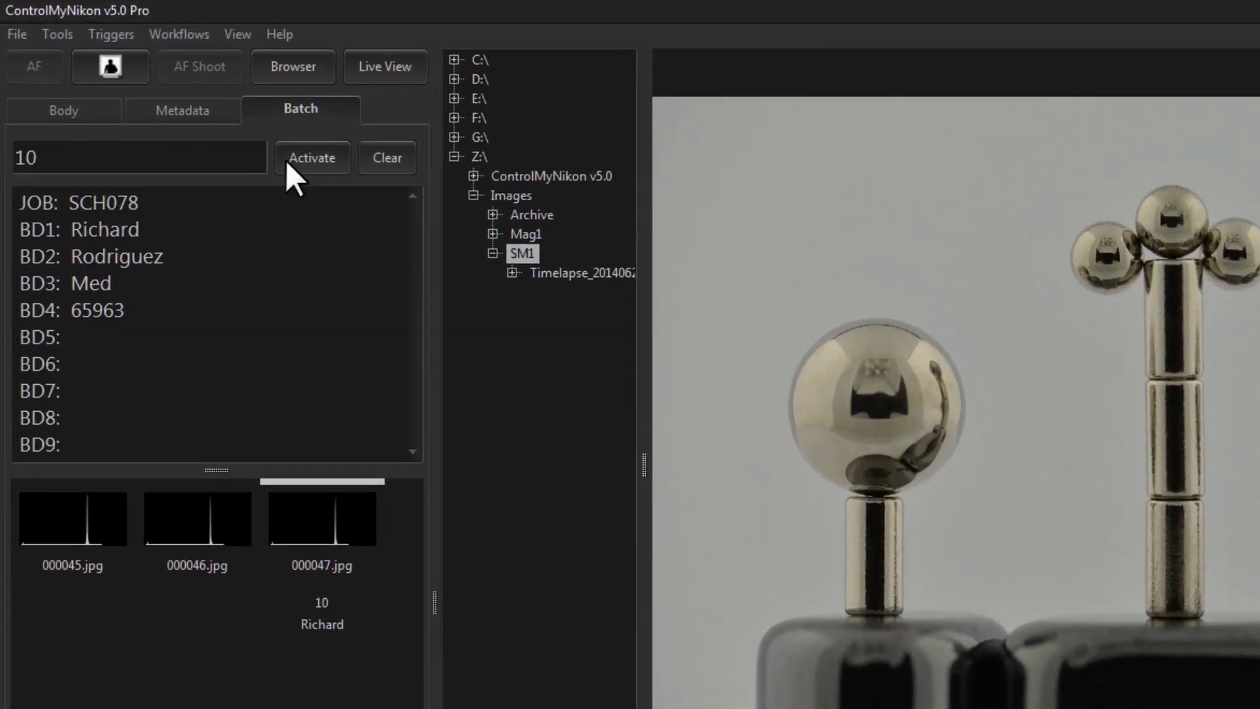
{"action": "left_click", "coordinate": [68, 39]}
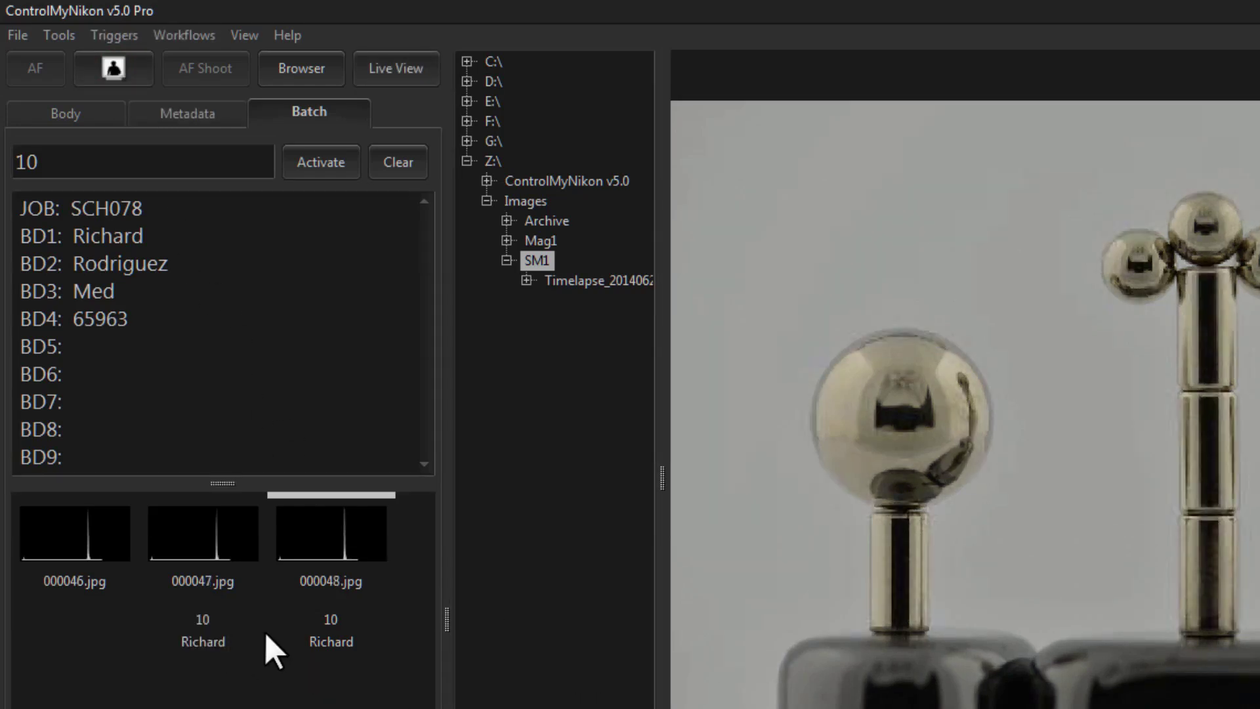
{"action": "double_click", "coordinate": [76, 162]}
{"action": "type", "text": "1"}
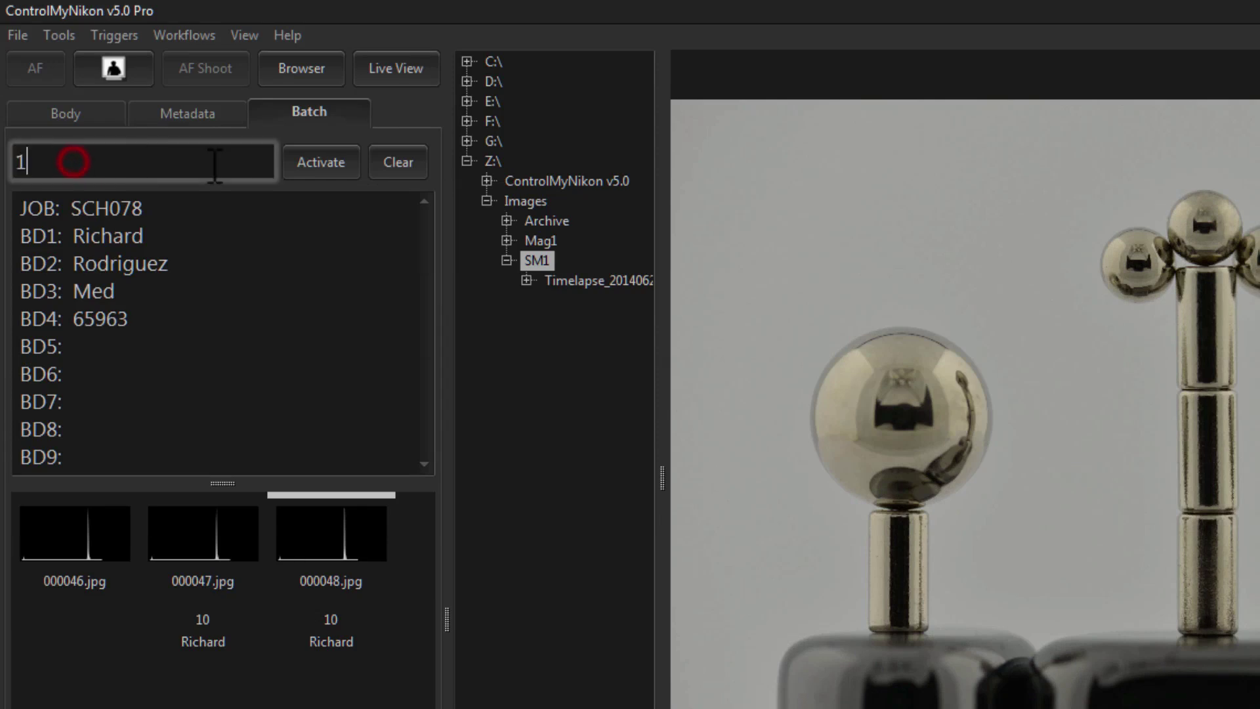
{"action": "left_click", "coordinate": [331, 164]}
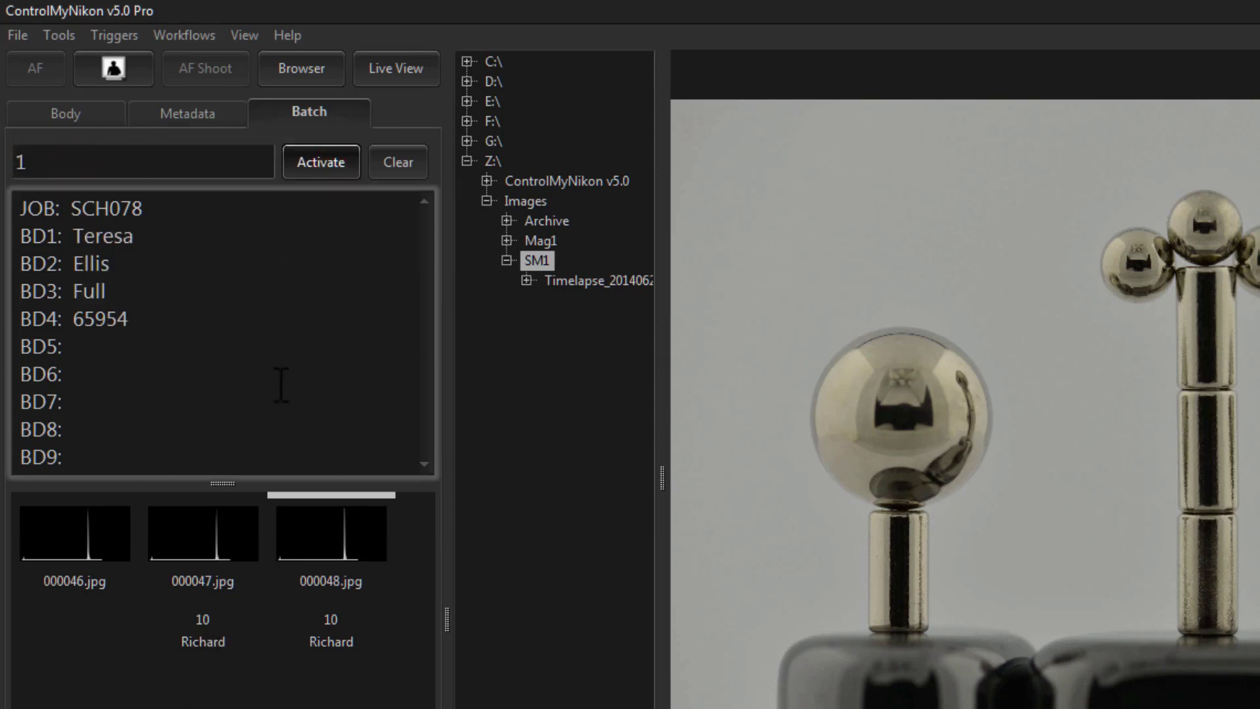
{"action": "left_click", "coordinate": [119, 71]}
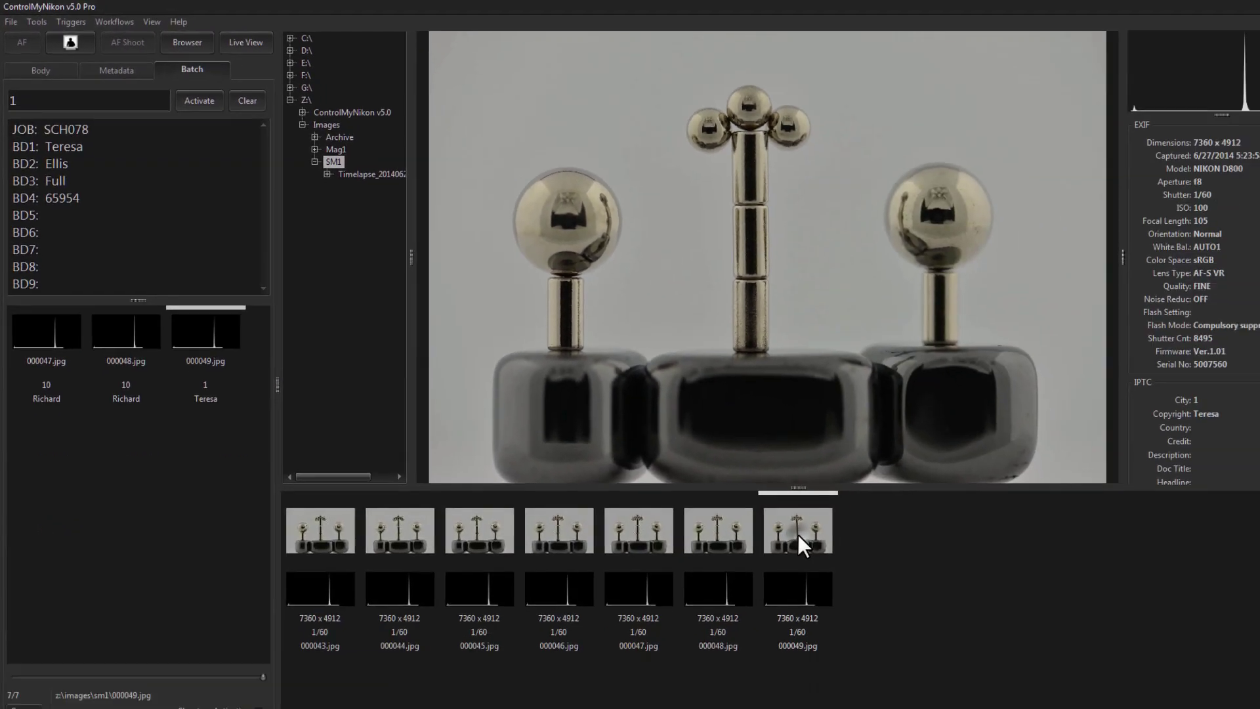
- Add IPTC City, Copyright, Country and Credit to the browser thumbstrip, and adjust the strip's height
{"action": "right_click", "coordinate": [766, 514]}
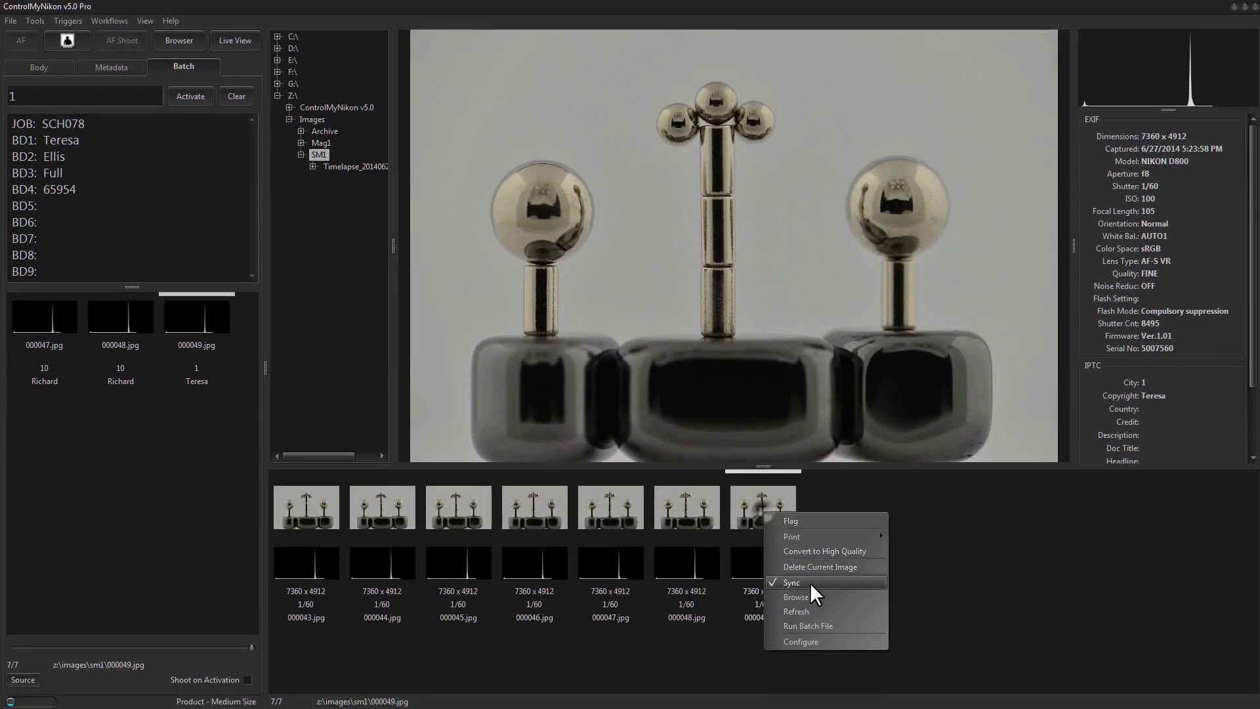
{"action": "left_click", "coordinate": [814, 640]}
{"action": "left_click_drag", "start_coordinate": [712, 330], "coordinate": [714, 372]}
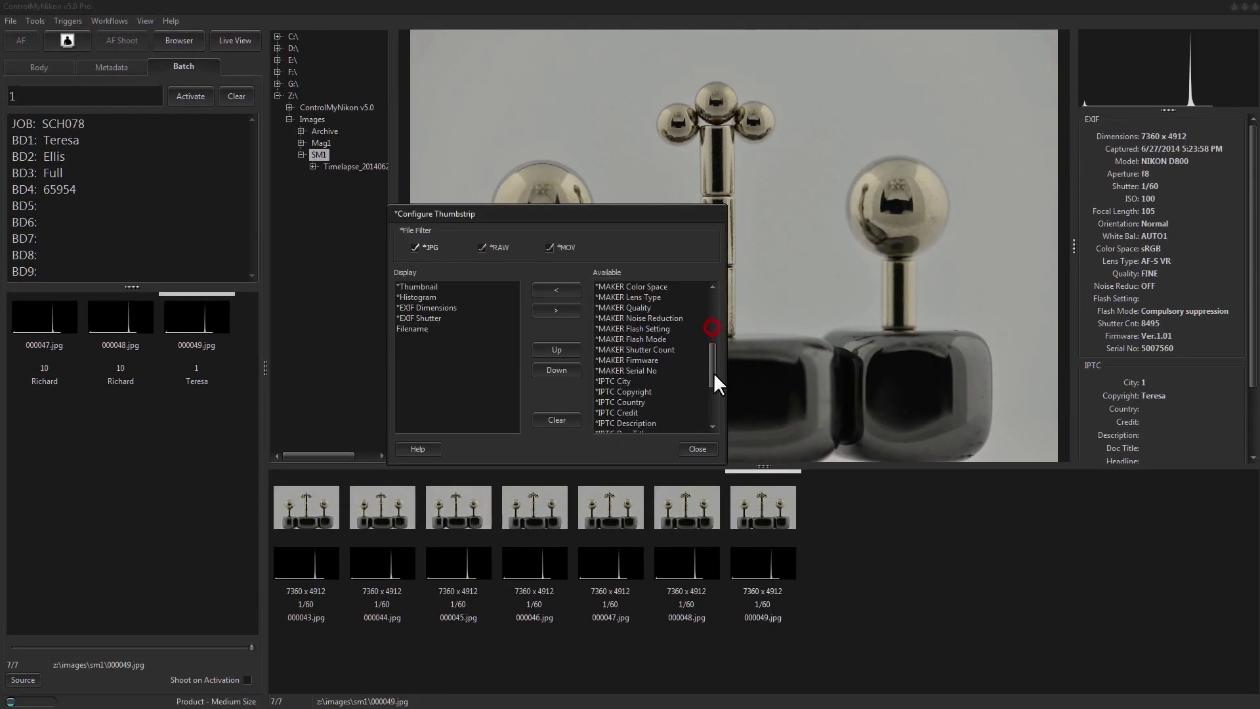
{"action": "double_click", "coordinate": [630, 351]}
{"action": "double_click", "coordinate": [640, 360]}
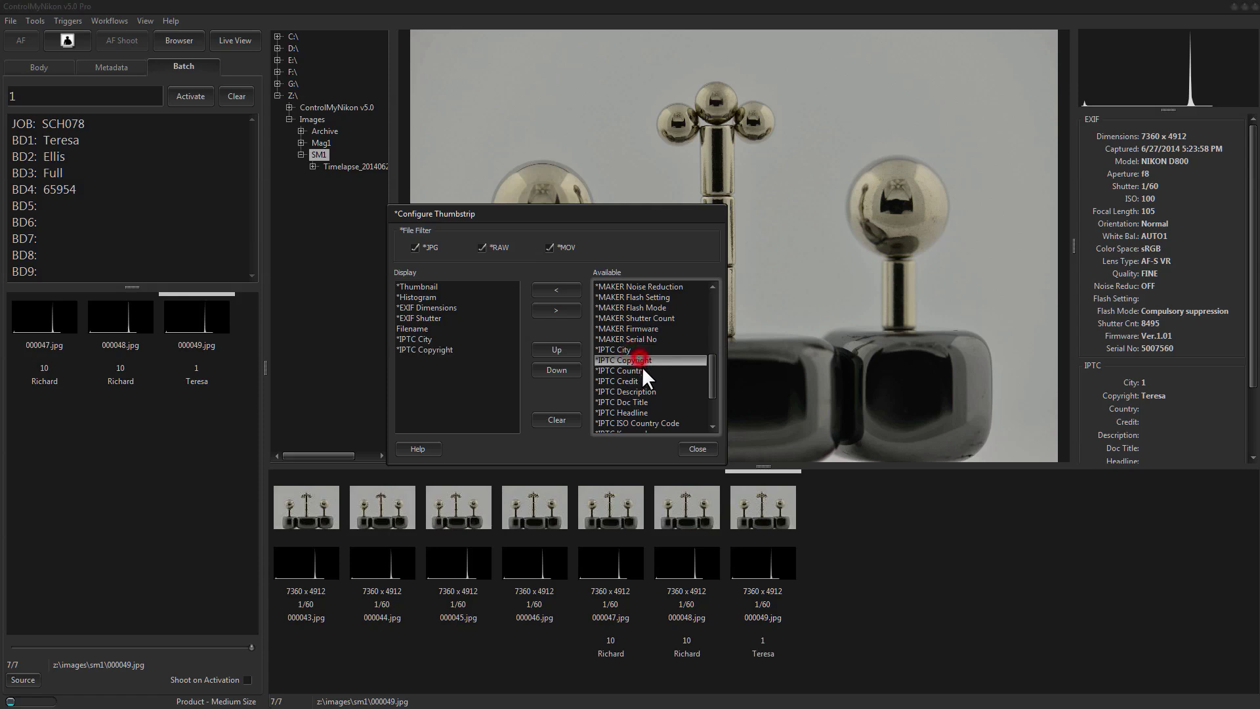
{"action": "double_click", "coordinate": [643, 370]}
{"action": "double_click", "coordinate": [652, 380]}
{"action": "left_click", "coordinate": [693, 449]}
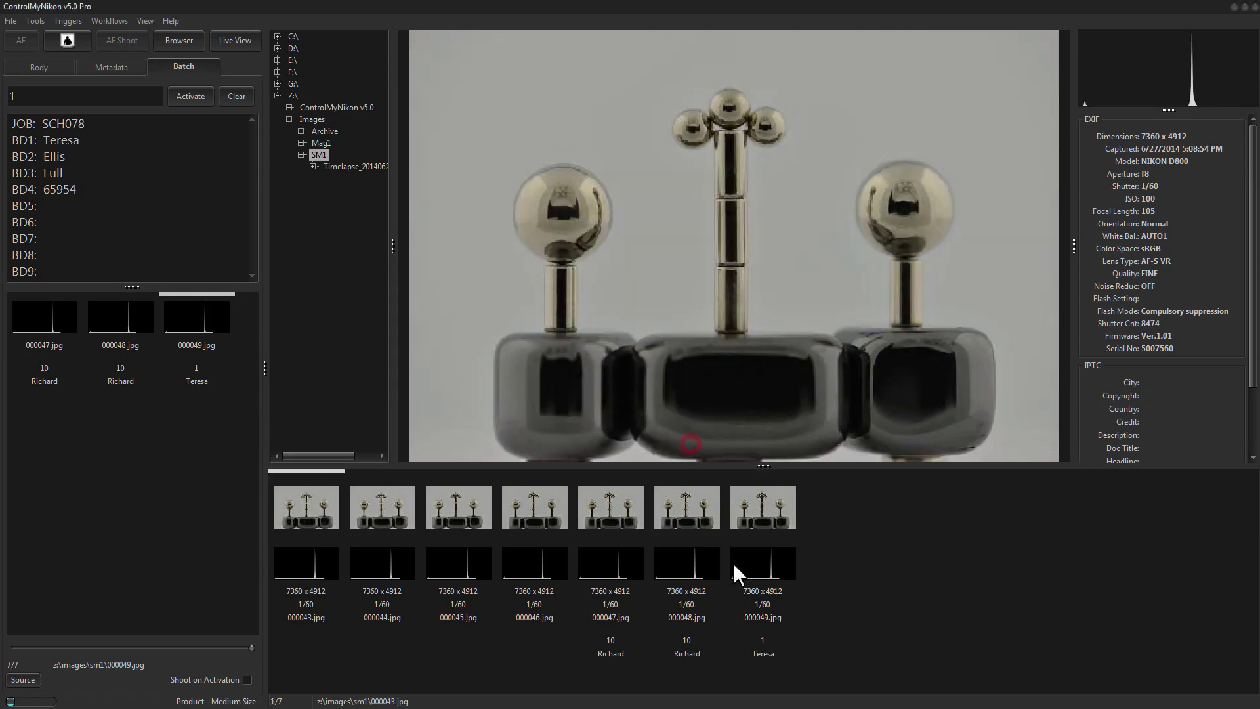
{"action": "left_click_drag", "start_coordinate": [763, 466], "coordinate": [779, 493]}
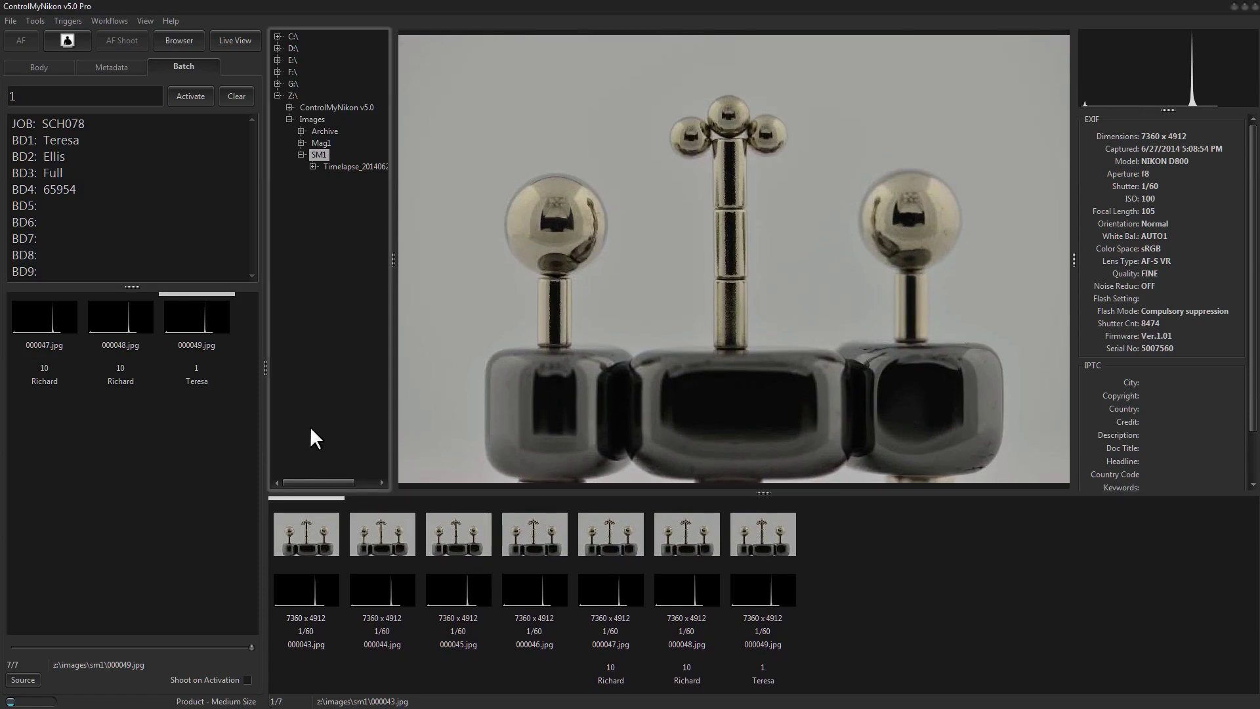
- Show the browser's search options and search the SM1 folder for the first name from batch record 1
{"action": "right_click", "coordinate": [329, 363]}
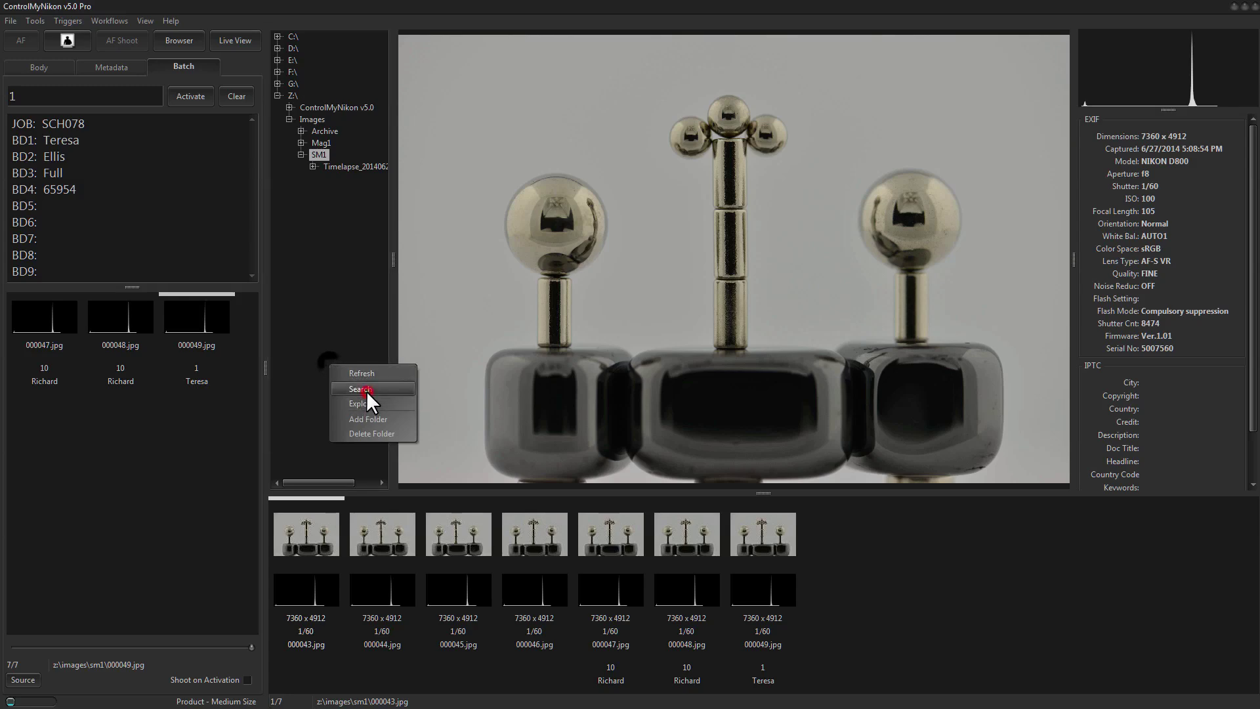
{"action": "left_click", "coordinate": [367, 391]}
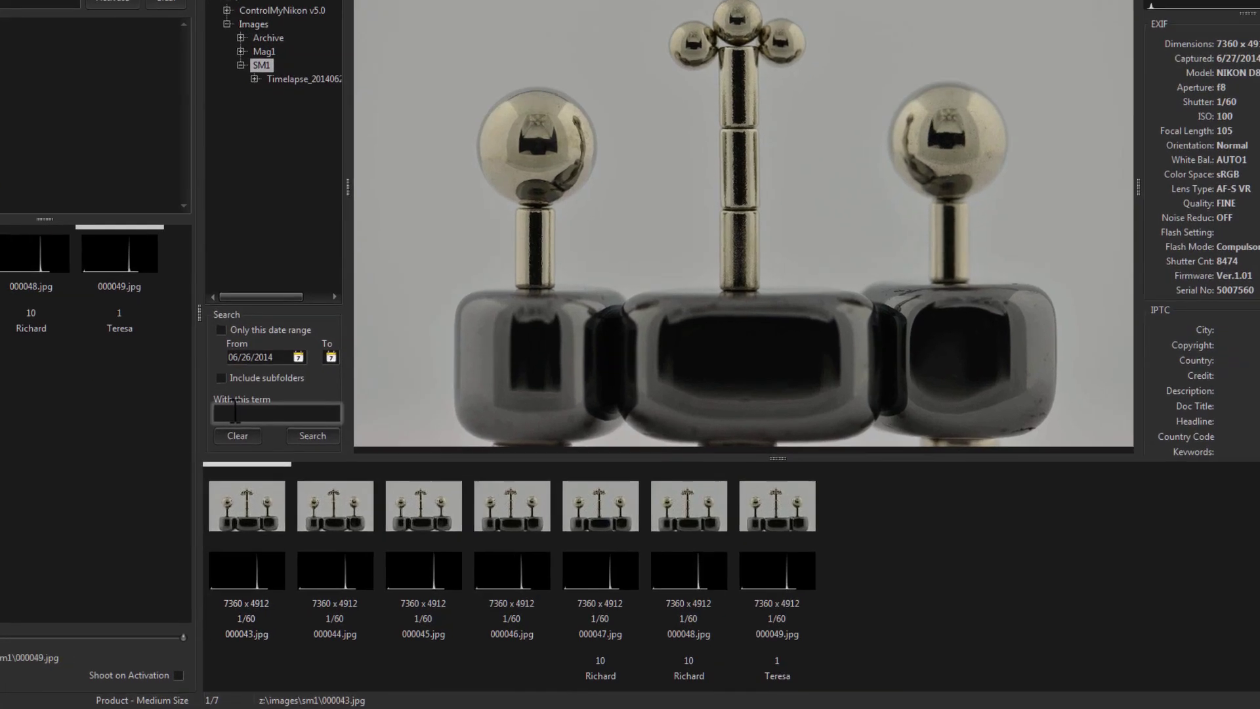
{"action": "left_click", "coordinate": [310, 454]}
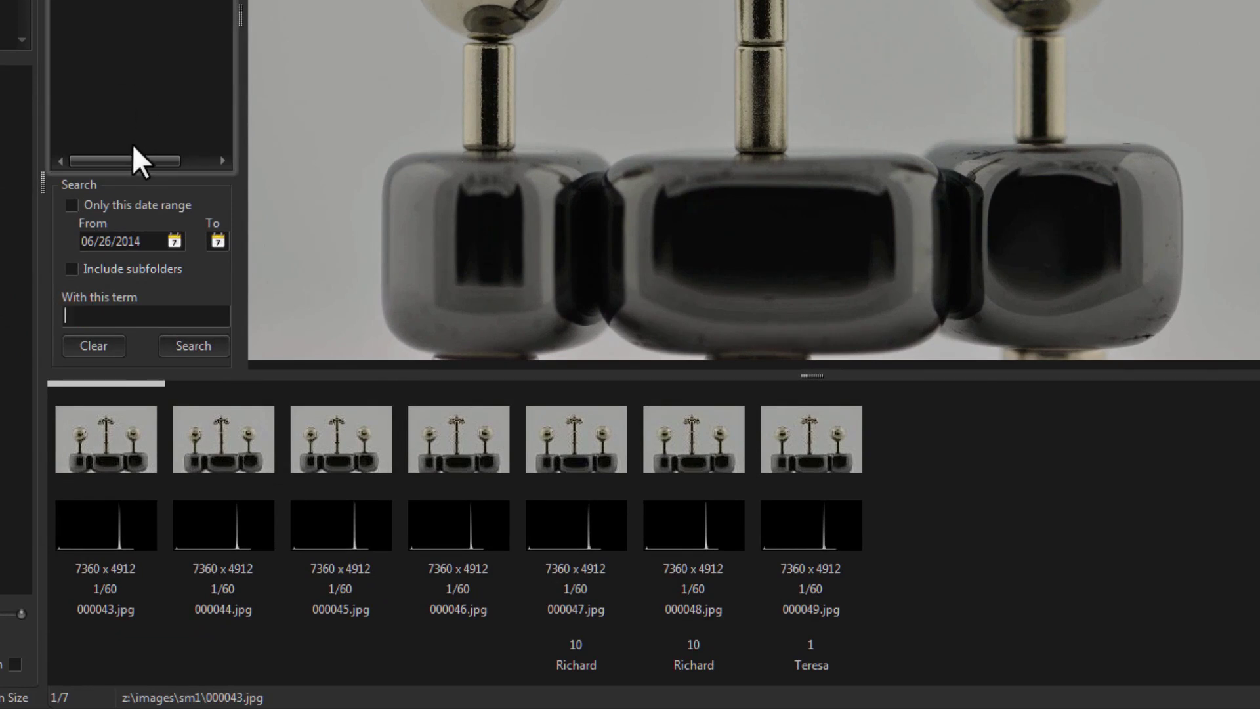
{"action": "type", "text": "Teresa"}
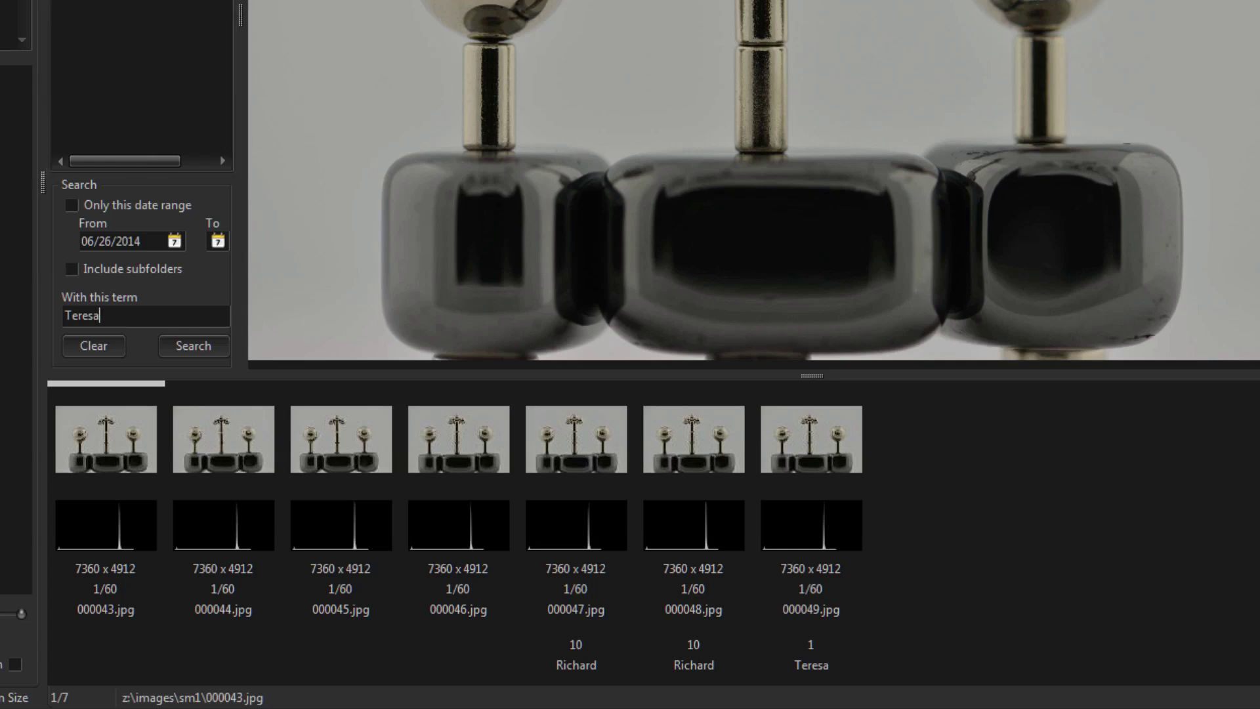
{"action": "left_click", "coordinate": [191, 348]}
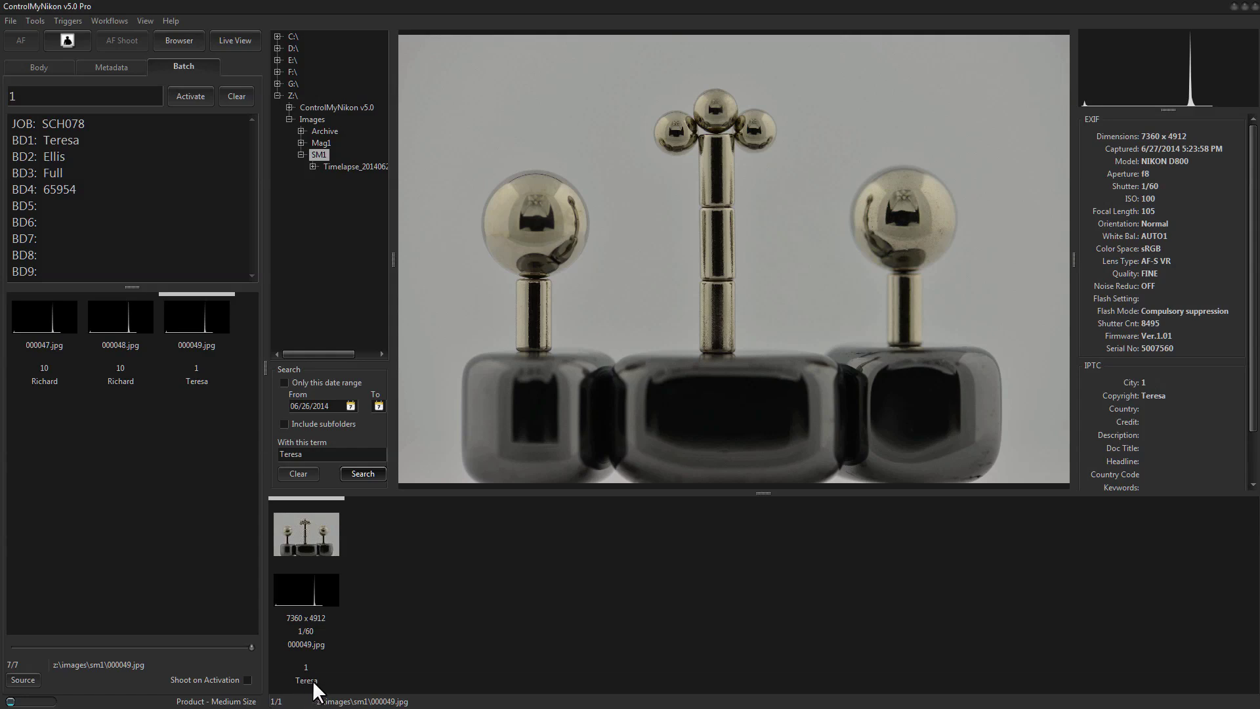
- Clear the image search and hide the browser's search options
{"action": "left_click", "coordinate": [301, 471]}
{"action": "right_click", "coordinate": [302, 305]}
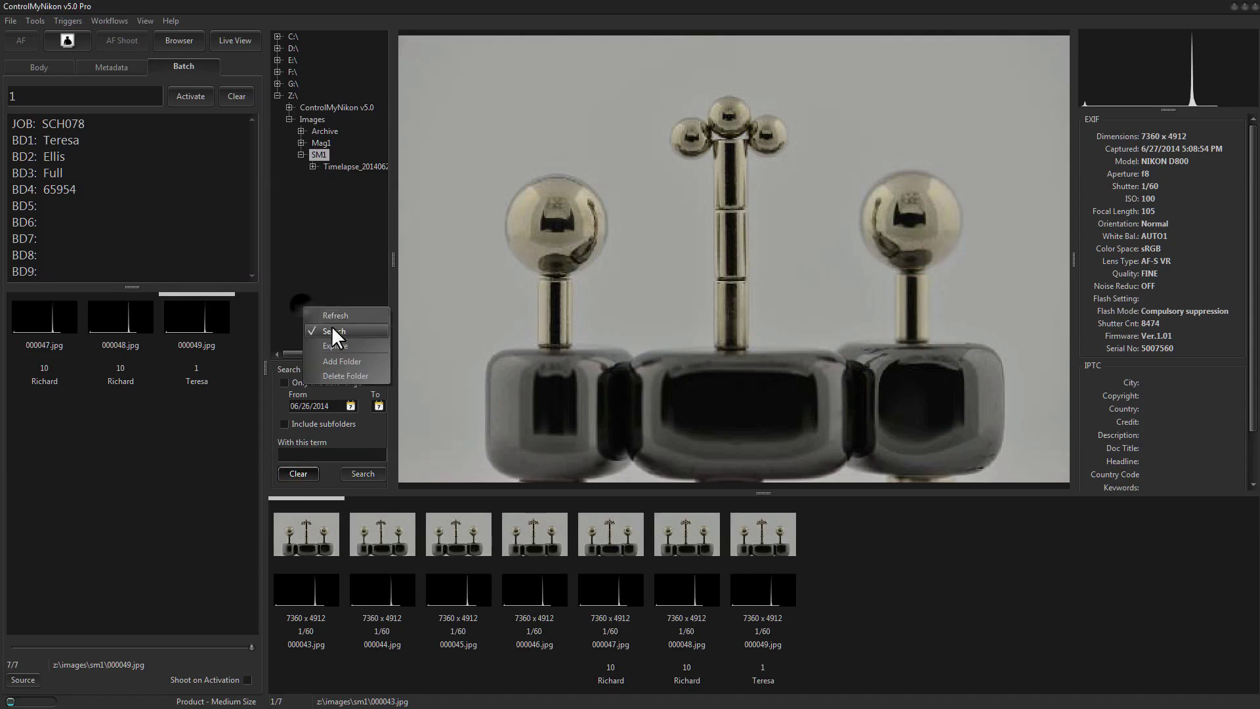
{"action": "left_click", "coordinate": [333, 329]}
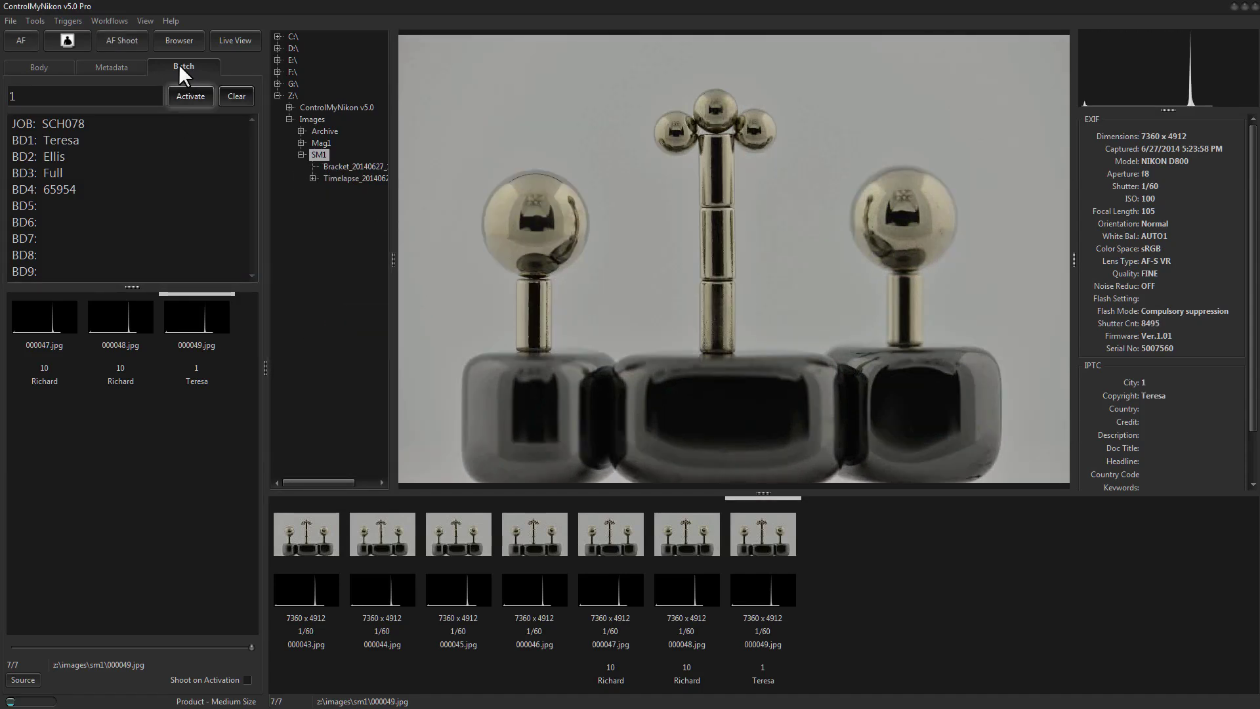
- Switch to the HDR workflow and enable it
{"action": "left_click", "coordinate": [119, 18]}
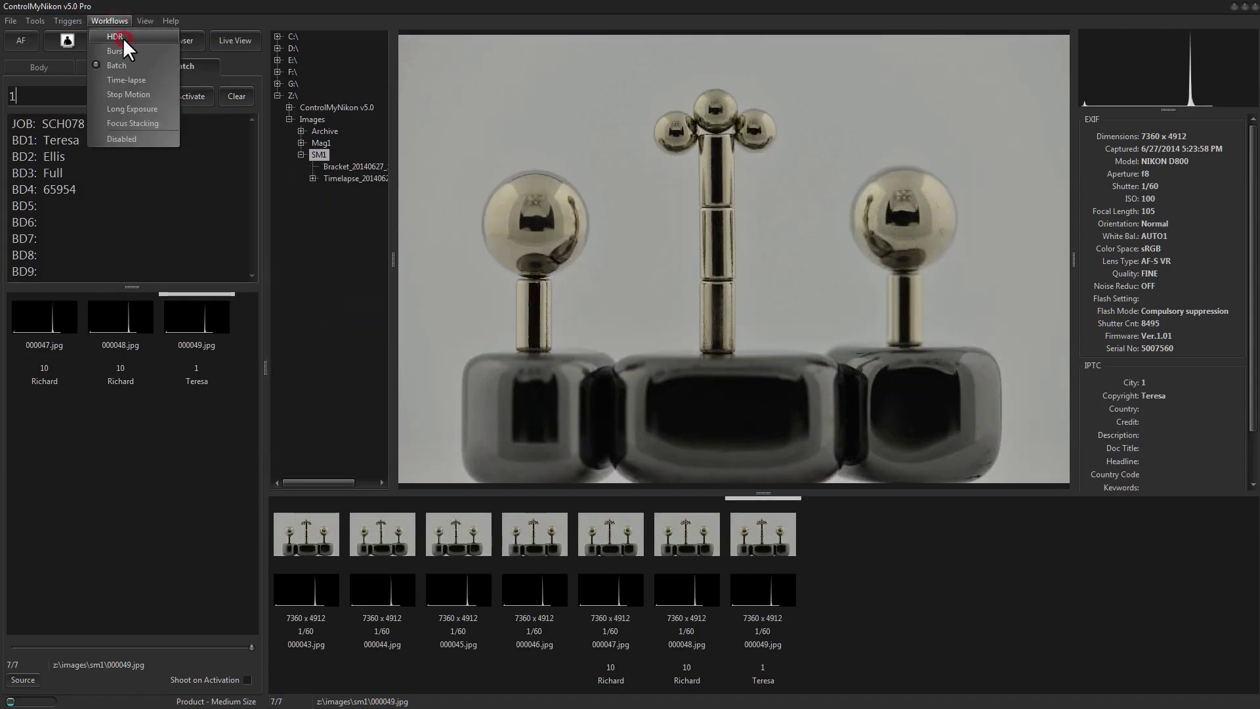
{"action": "left_click", "coordinate": [124, 38]}
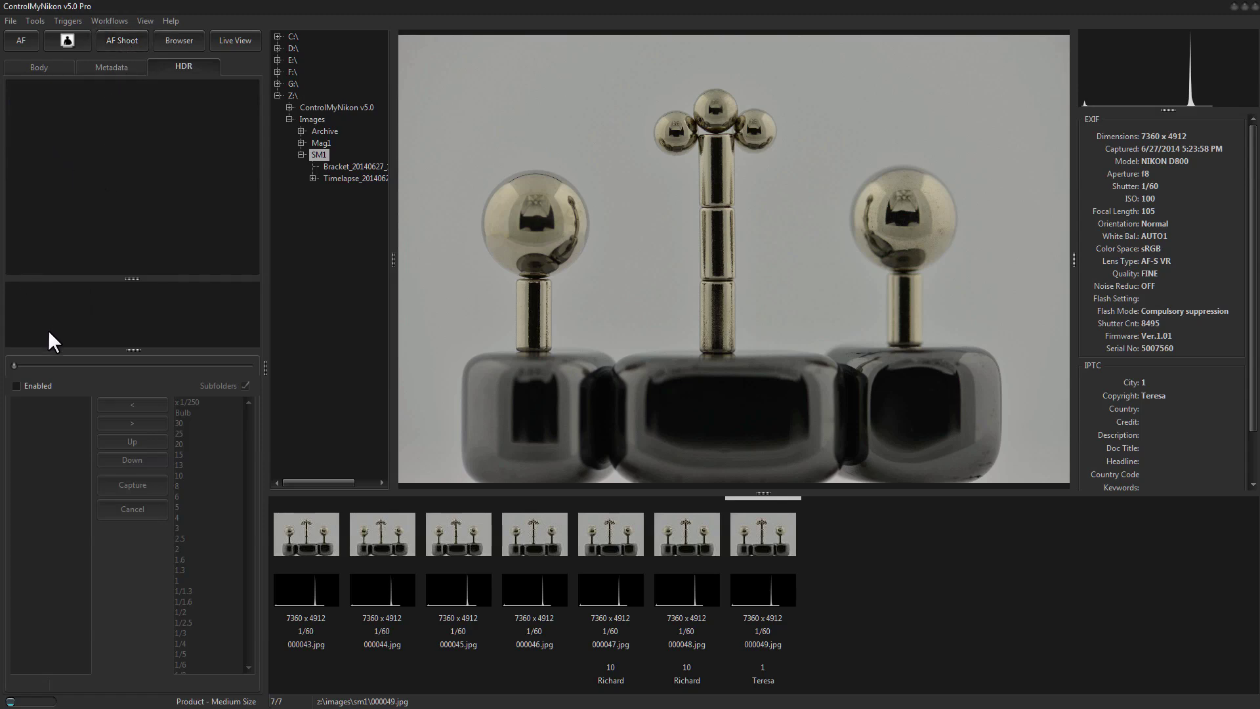
{"action": "left_click", "coordinate": [34, 387]}
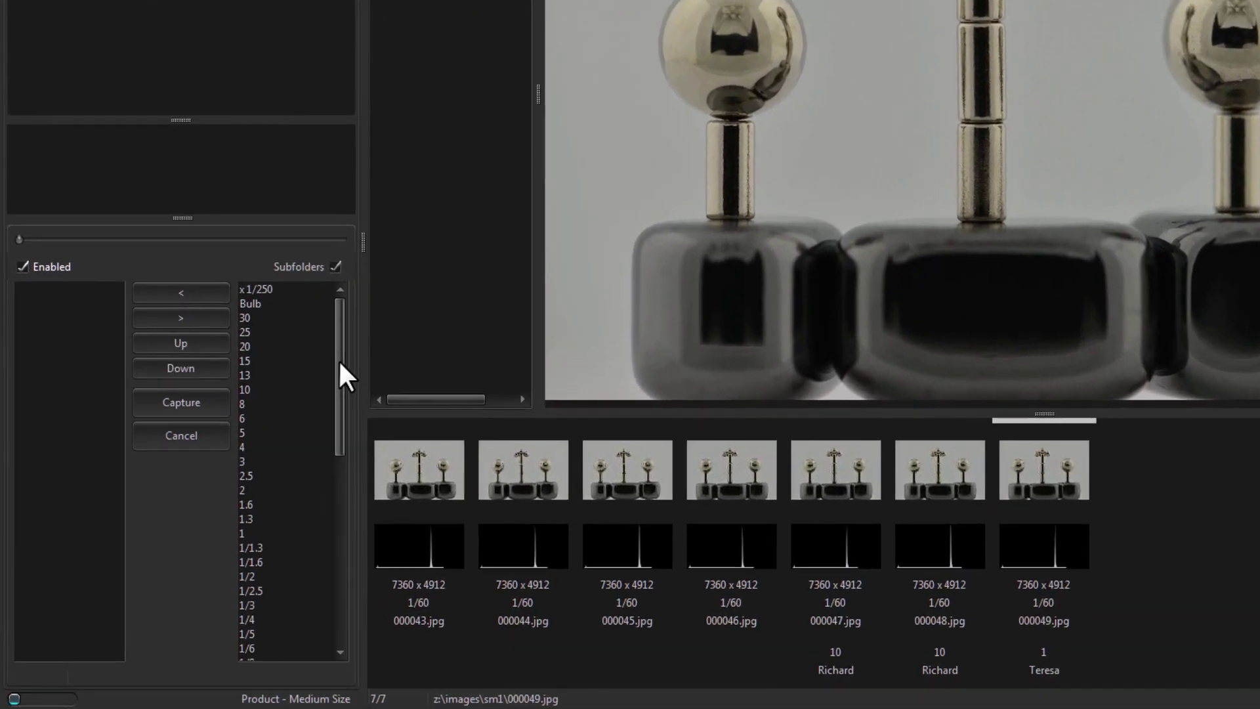
- Add shutter speeds 1/30, 1/60 and 1/125 to the HDR bracket list and capture the bracket
{"action": "left_click_drag", "start_coordinate": [339, 362], "coordinate": [329, 526]}
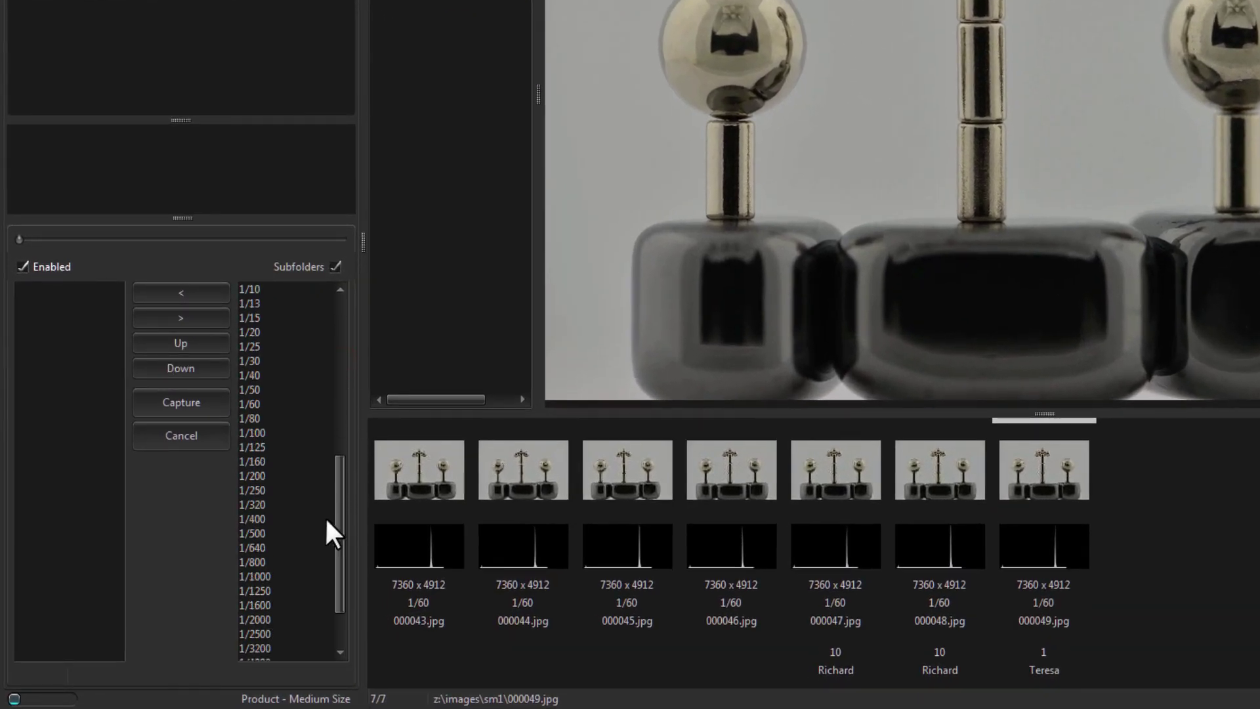
{"action": "double_click", "coordinate": [263, 361]}
{"action": "double_click", "coordinate": [260, 402]}
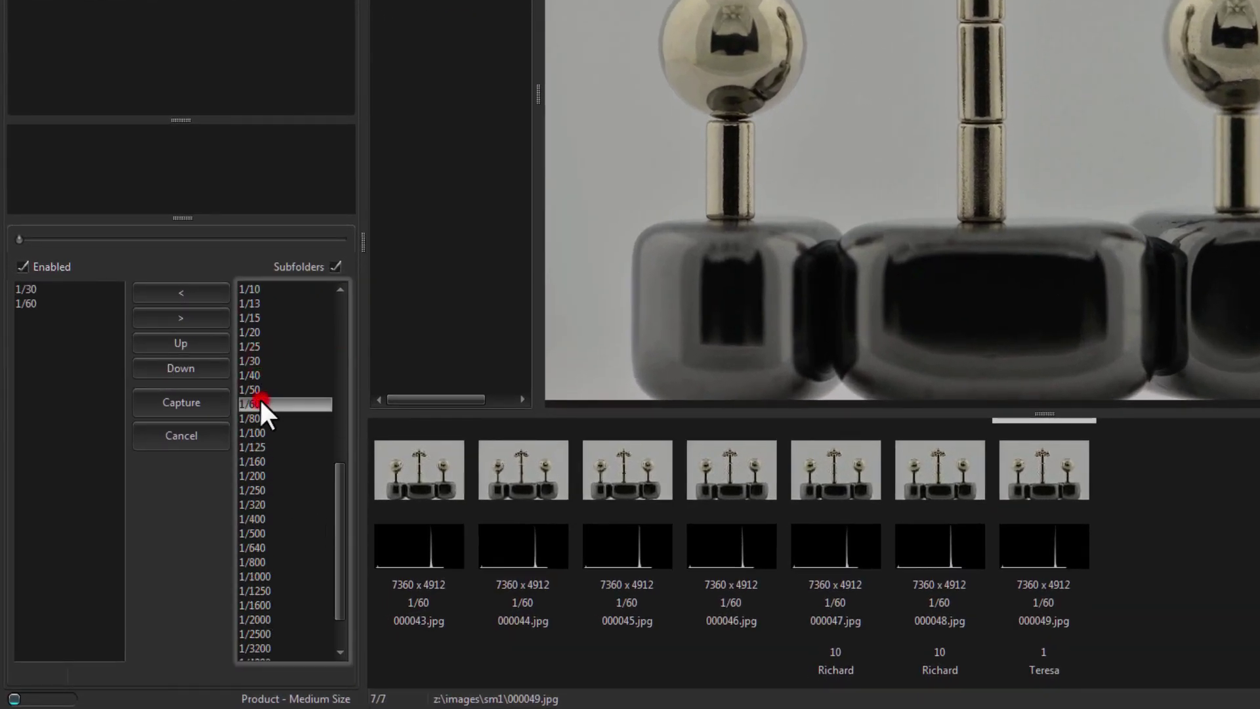
{"action": "double_click", "coordinate": [264, 448]}
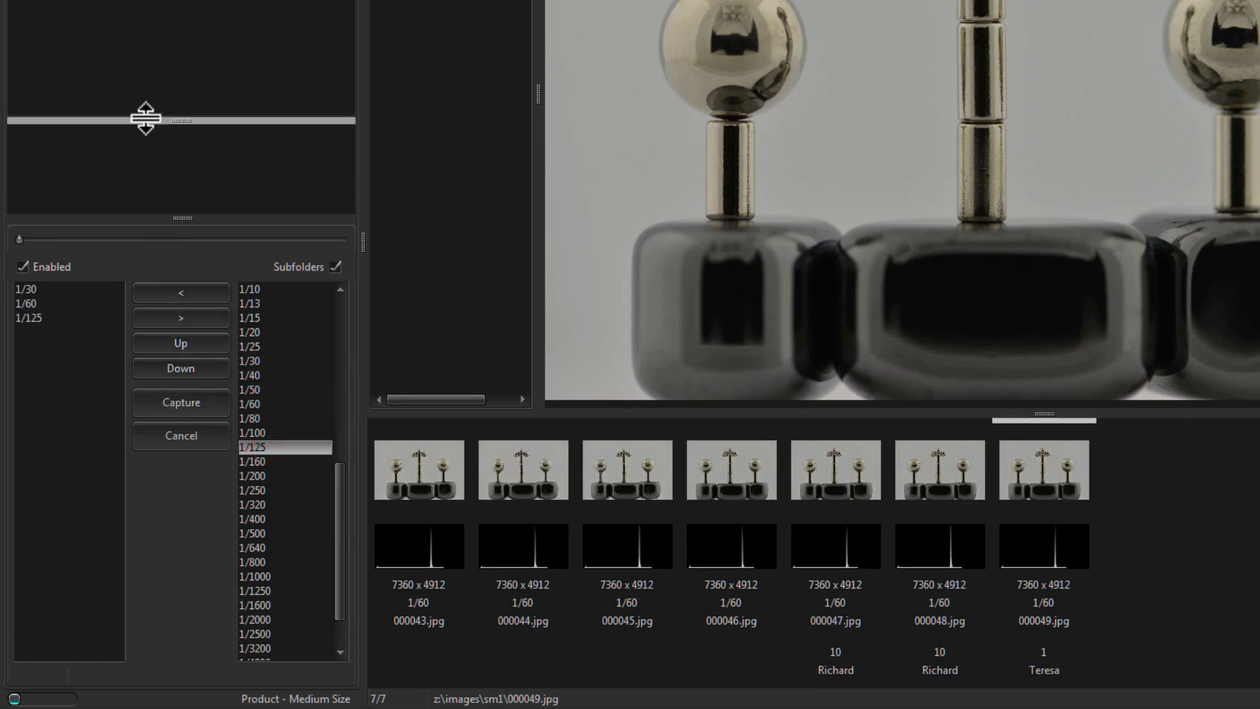
{"action": "left_click", "coordinate": [179, 401]}
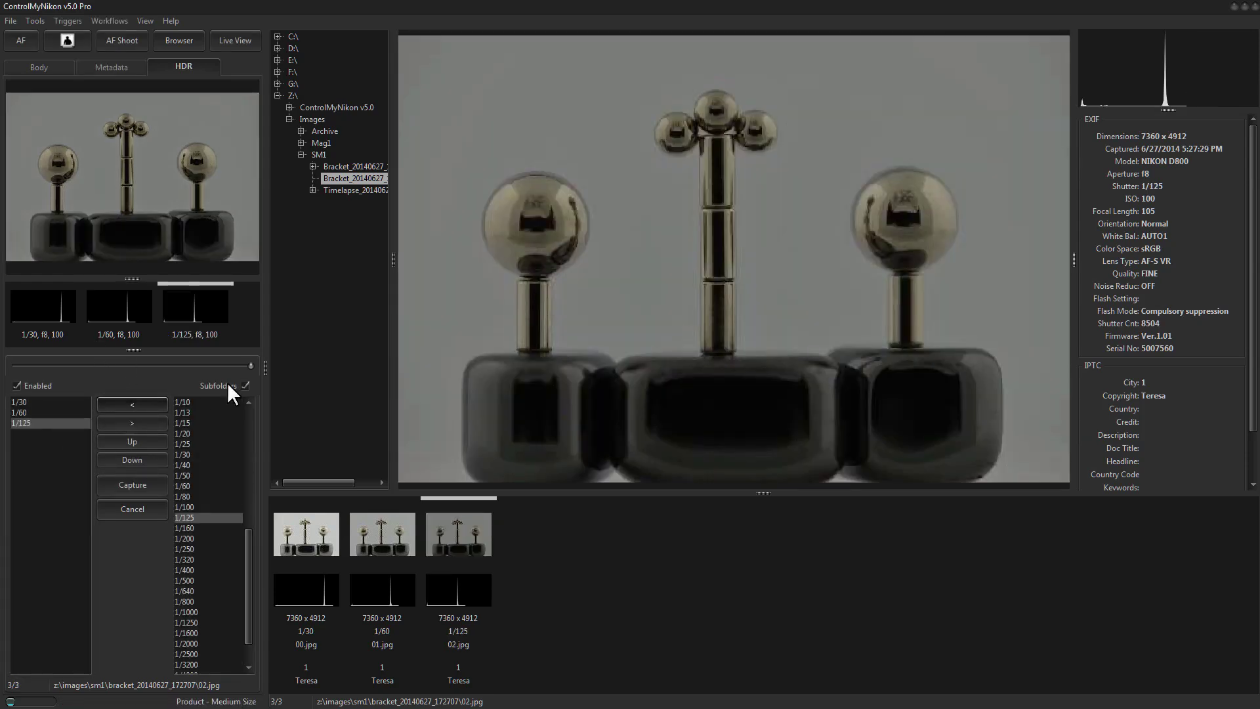
- Review the three bracketed exposures in the HDR preview and browser, ending on the 1/30 image
{"action": "left_click", "coordinate": [251, 364]}
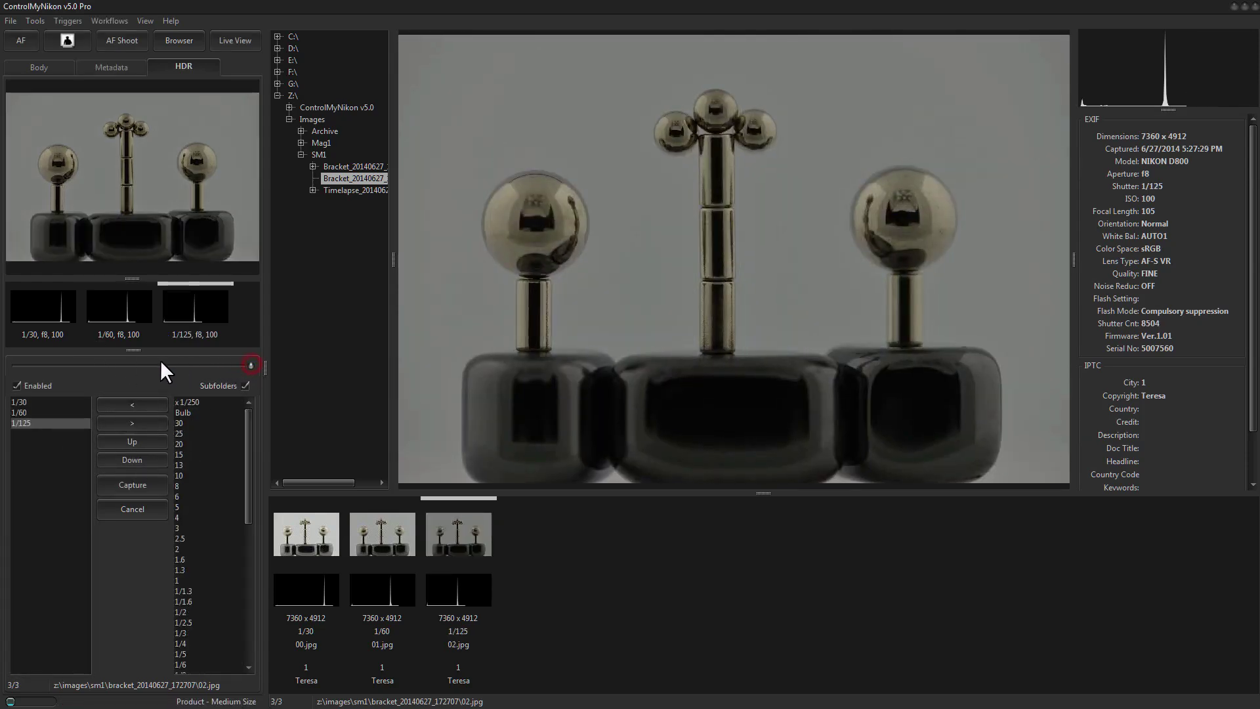
{"action": "left_click_drag", "start_coordinate": [90, 360], "coordinate": [39, 360]}
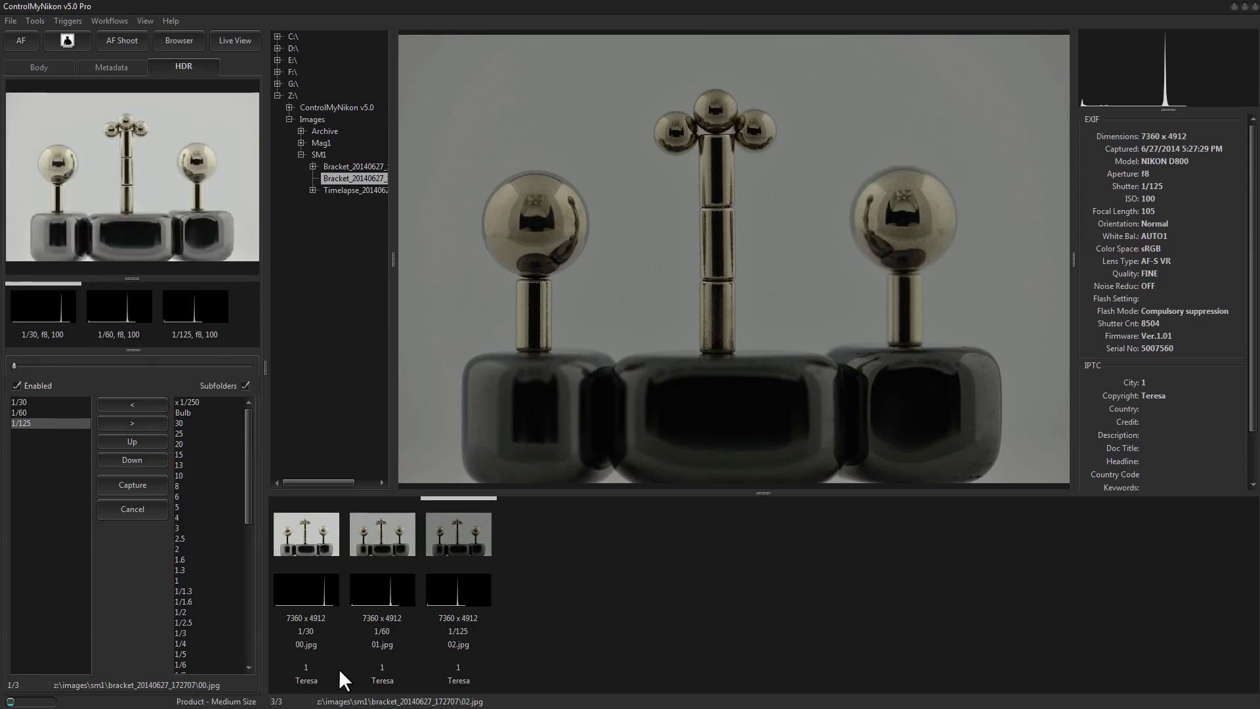
{"action": "left_click", "coordinate": [387, 514]}
{"action": "left_click", "coordinate": [320, 528]}
{"action": "left_click", "coordinate": [384, 528]}
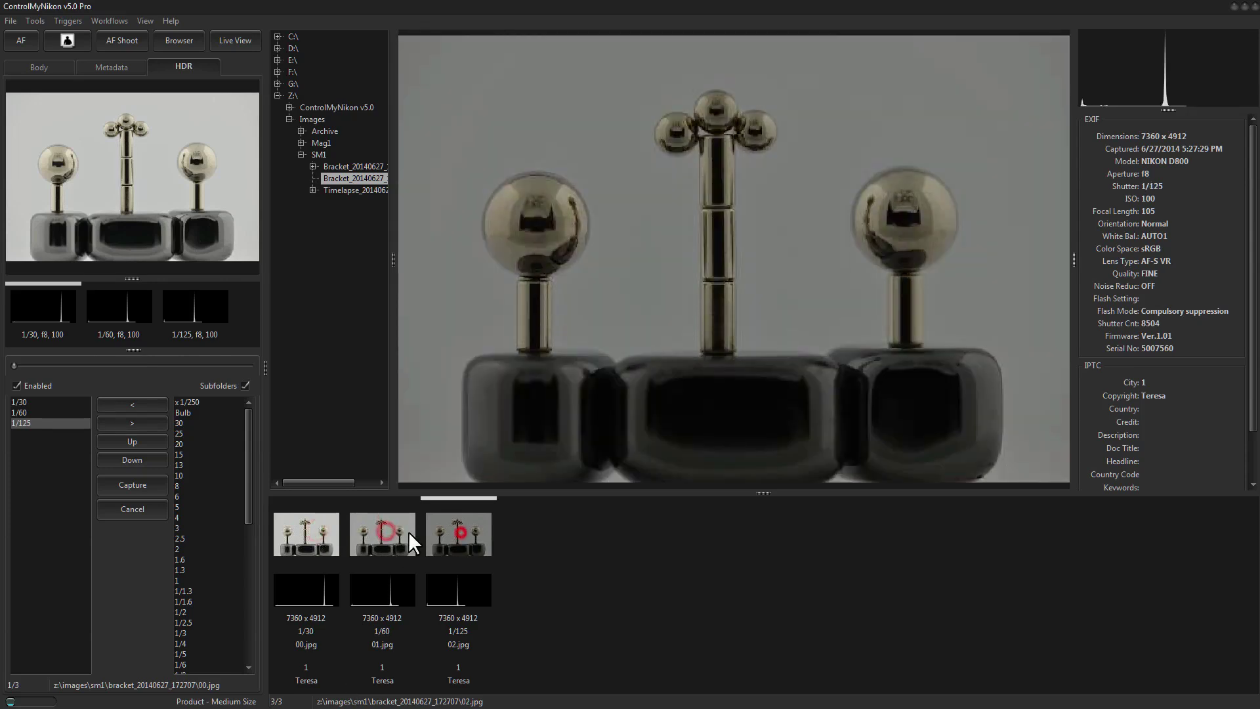
{"action": "left_click", "coordinate": [323, 531]}
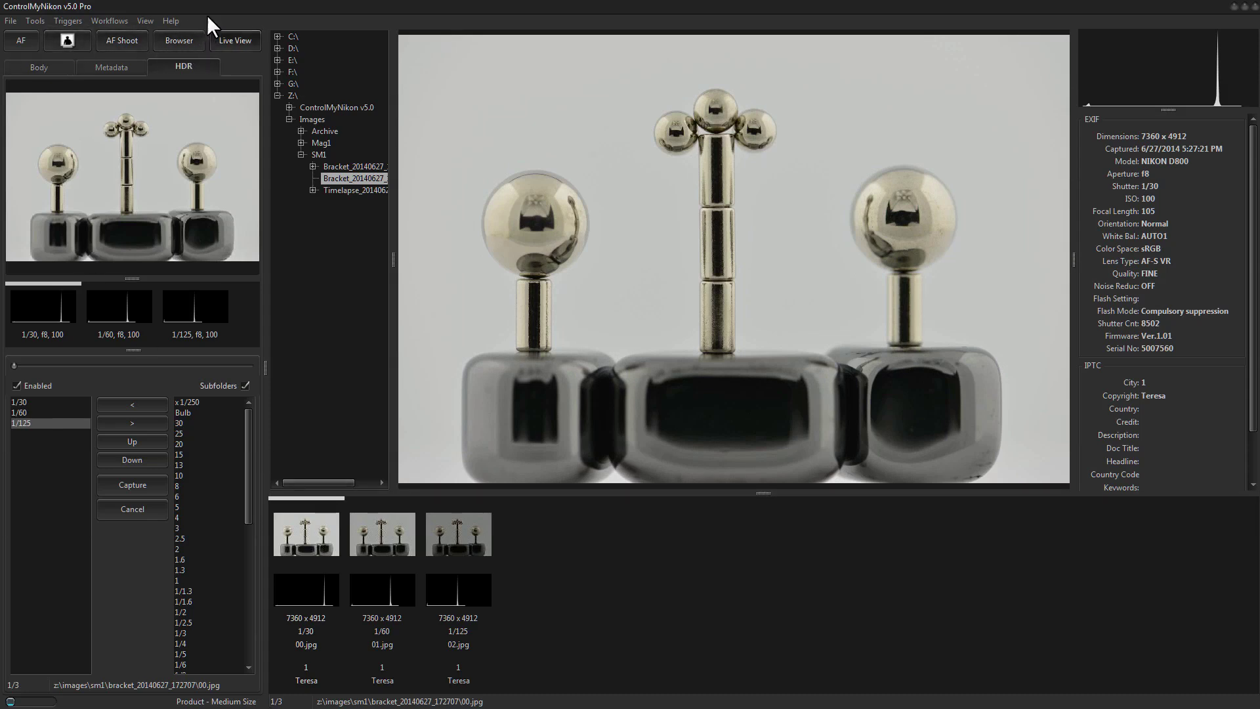
- Start live view and place the focus area on the centre spheres, finishing on the large right-hand sphere
{"action": "left_click", "coordinate": [242, 39]}
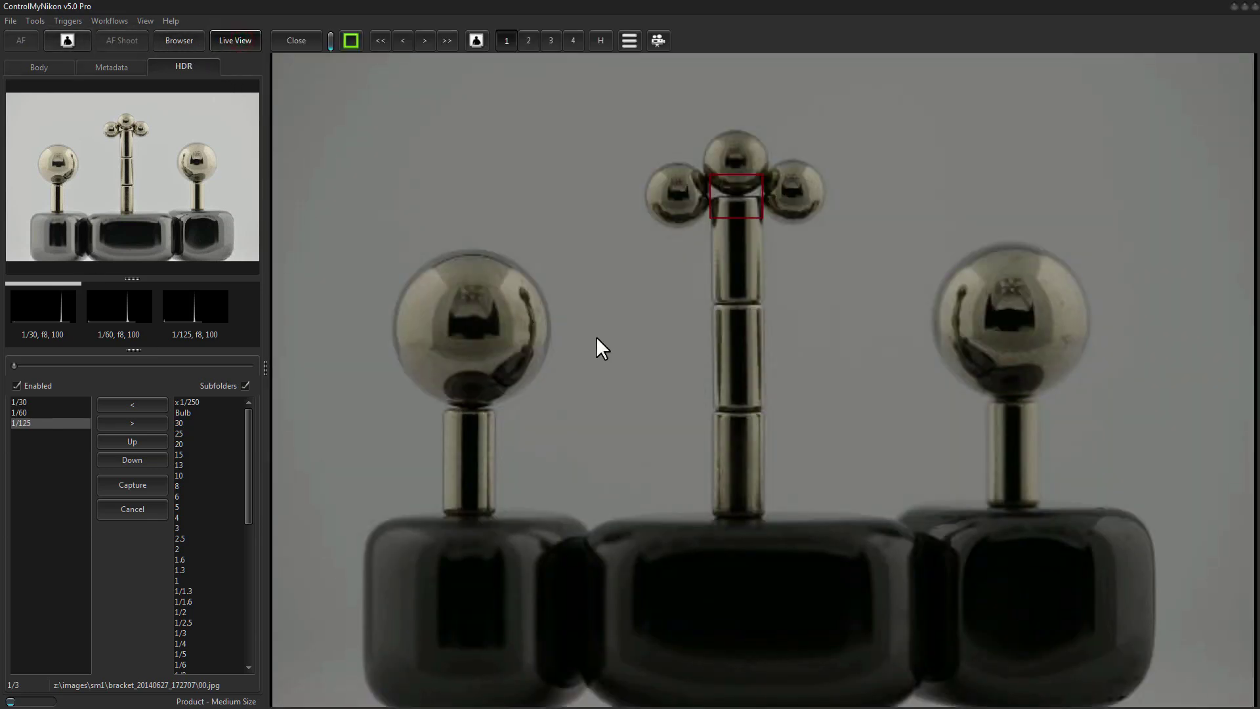
{"action": "left_click", "coordinate": [740, 194]}
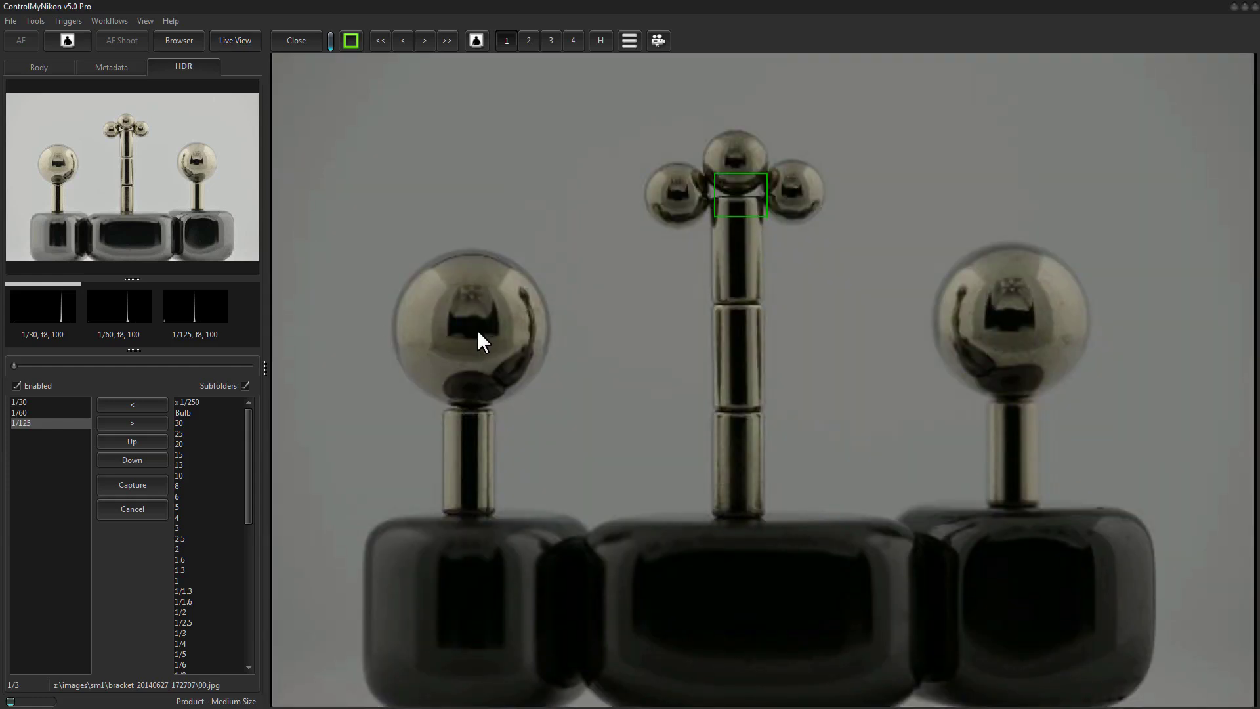
{"action": "left_click", "coordinate": [1011, 323]}
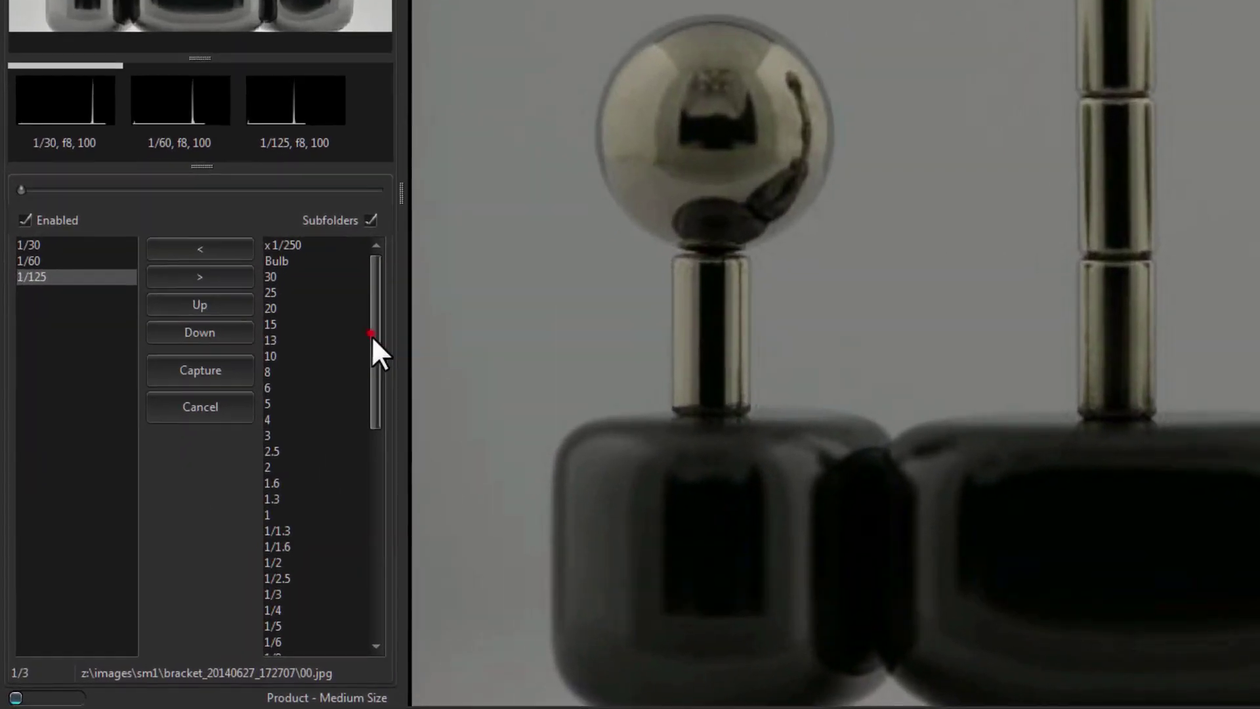
- Add shutter speeds 1/15 and 1/250 to the HDR bracket list
{"action": "left_click_drag", "start_coordinate": [249, 469], "coordinate": [248, 519]}
{"action": "left_click_drag", "start_coordinate": [408, 395], "coordinate": [404, 441]}
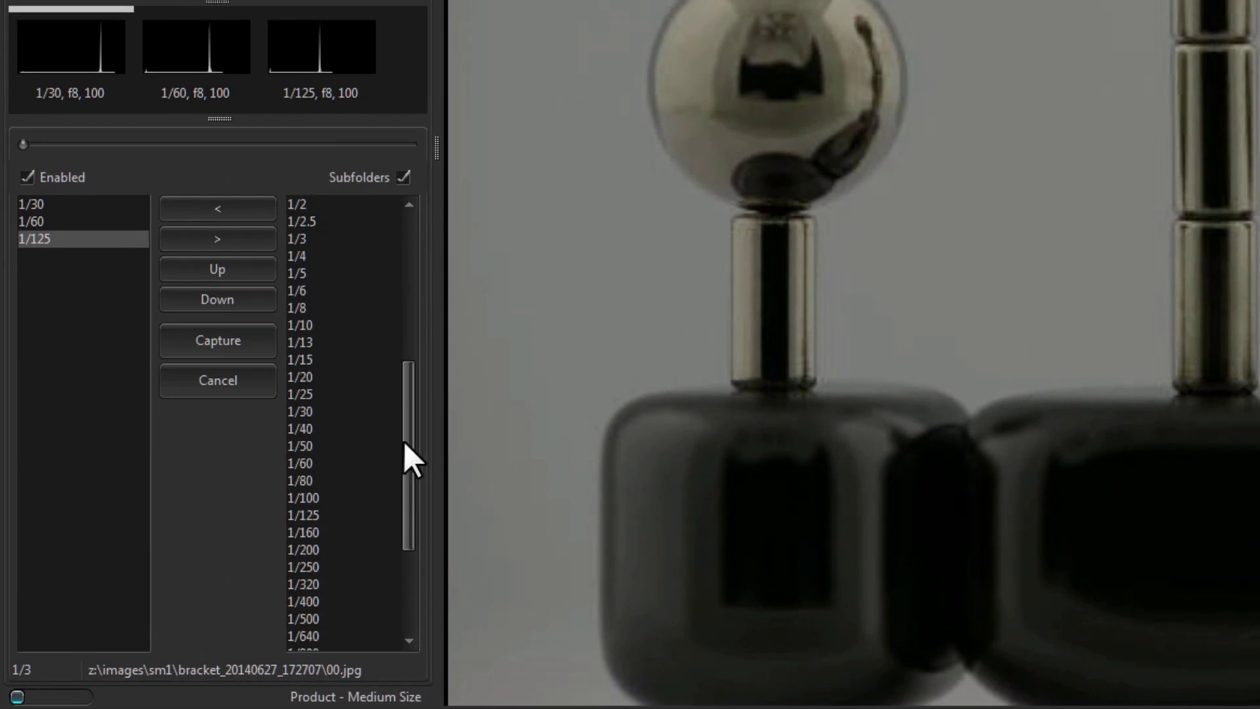
{"action": "double_click", "coordinate": [318, 360]}
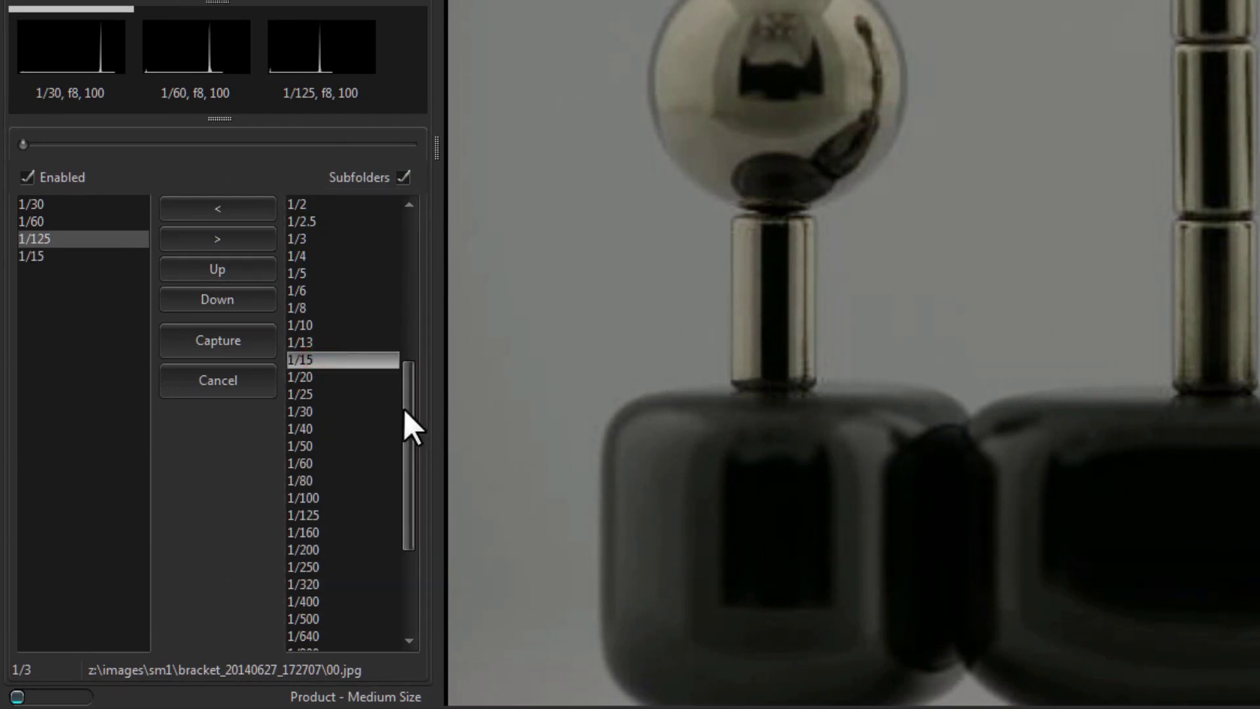
{"action": "left_click_drag", "start_coordinate": [403, 408], "coordinate": [385, 455]}
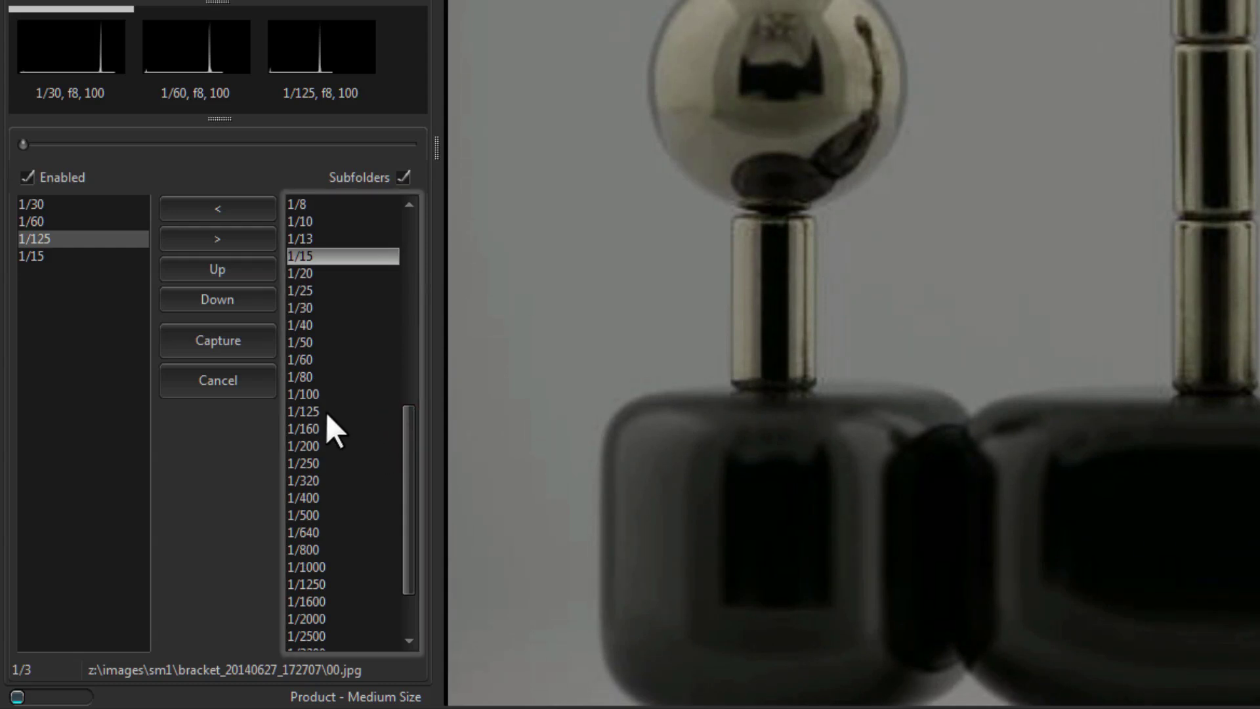
{"action": "double_click", "coordinate": [315, 463]}
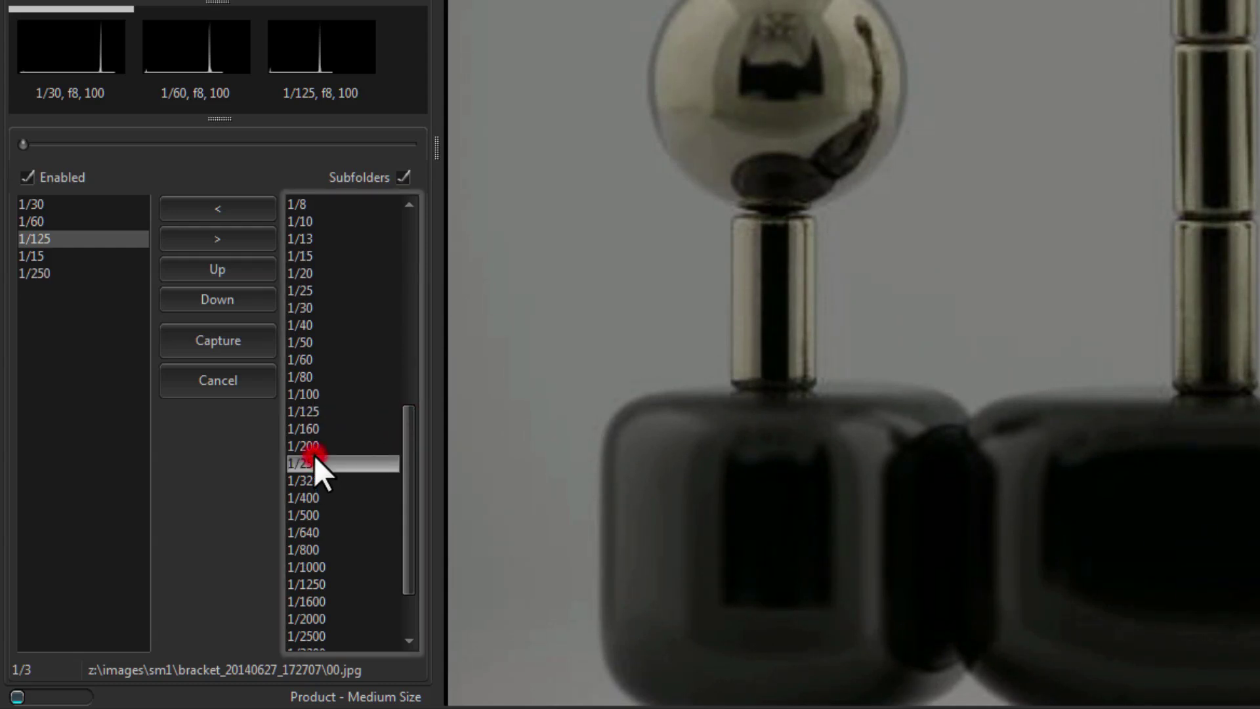
- Reorder the bracket list as 1/15, 1/30, 1/60, 1/125, 1/250 and capture the bracket
{"action": "left_click", "coordinate": [46, 238]}
{"action": "left_click", "coordinate": [46, 239]}
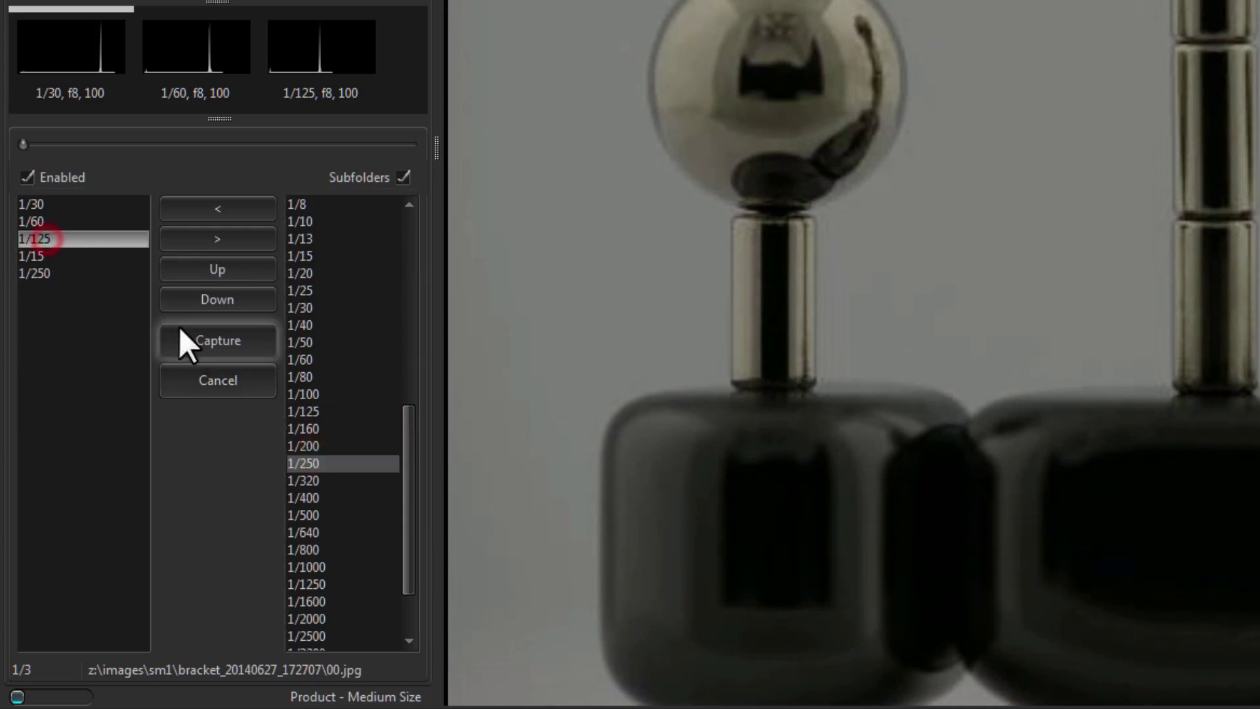
{"action": "left_click", "coordinate": [226, 295]}
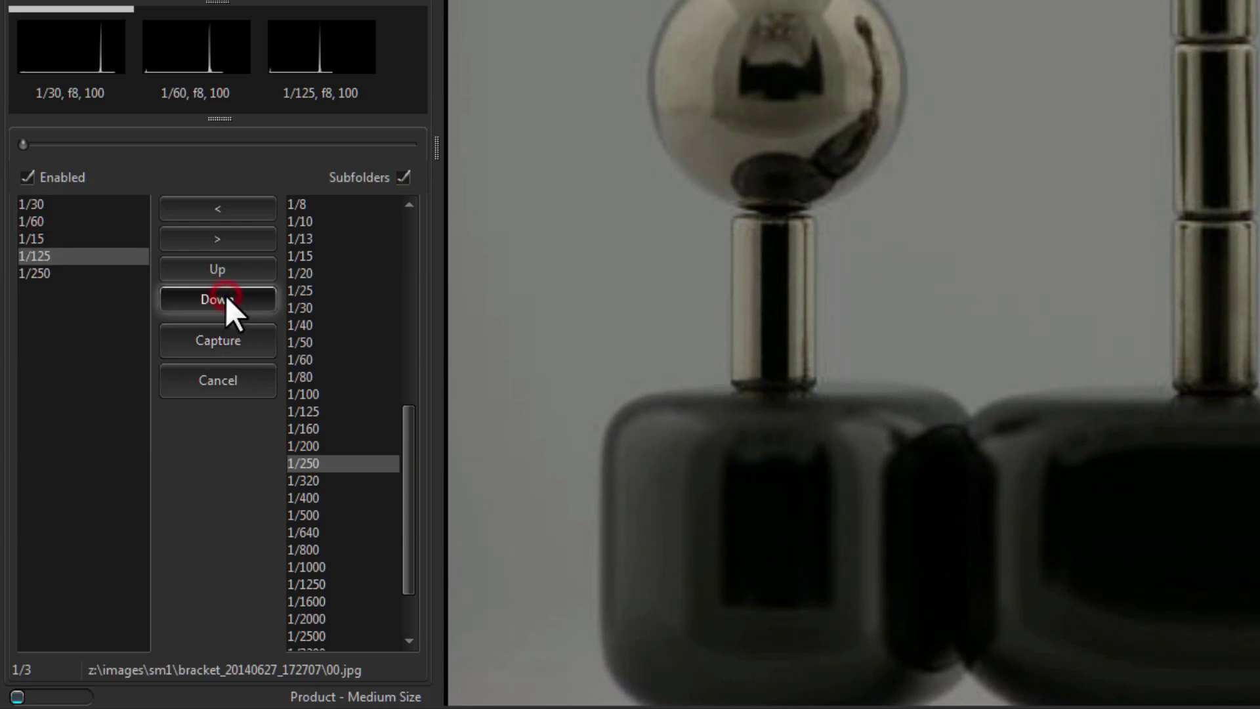
{"action": "left_click", "coordinate": [45, 238]}
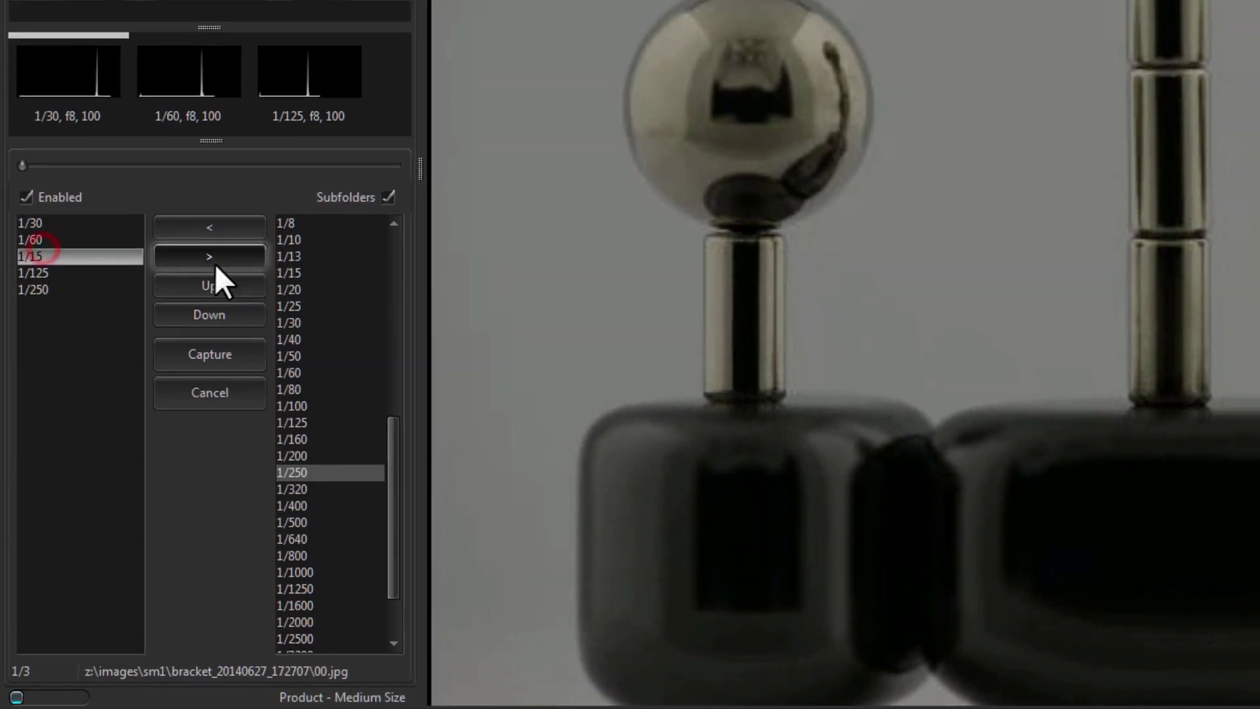
{"action": "left_click", "coordinate": [217, 269]}
{"action": "left_click", "coordinate": [217, 269]}
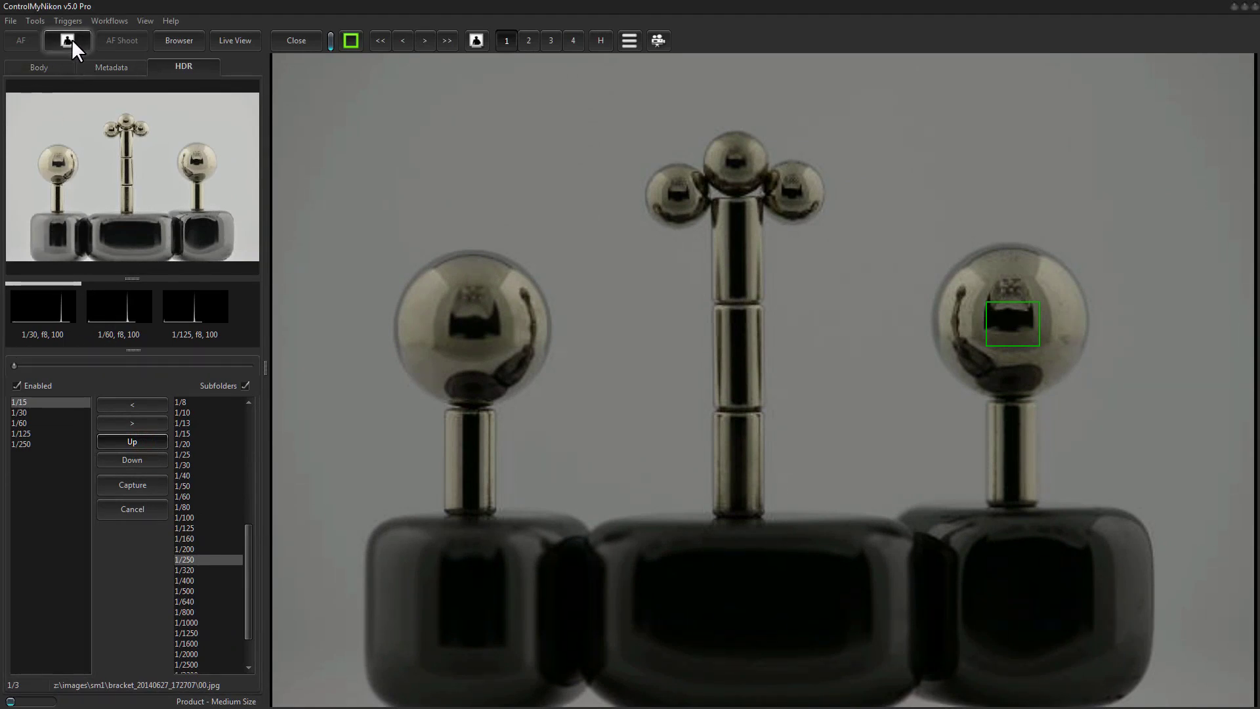
{"action": "left_click", "coordinate": [134, 486]}
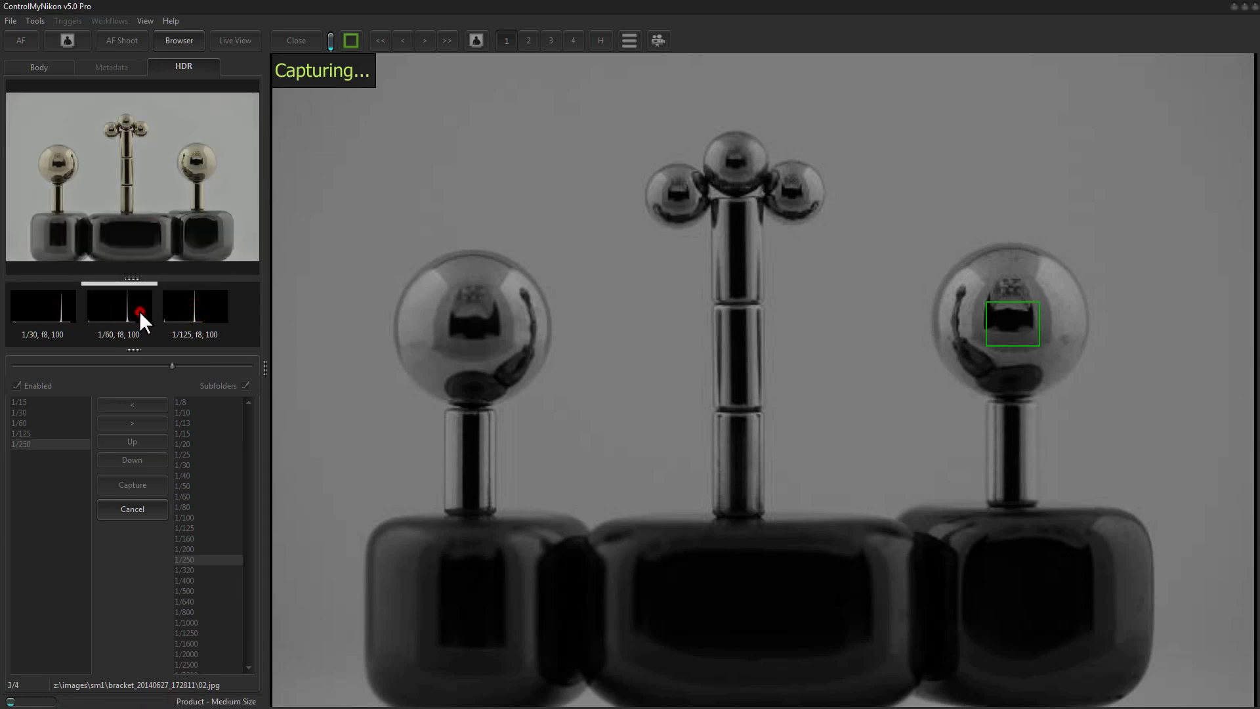
- Review the five-shot bracket's exposures and histograms from 1/15 to 1/250 in the HDR preview
{"action": "left_click", "coordinate": [57, 313]}
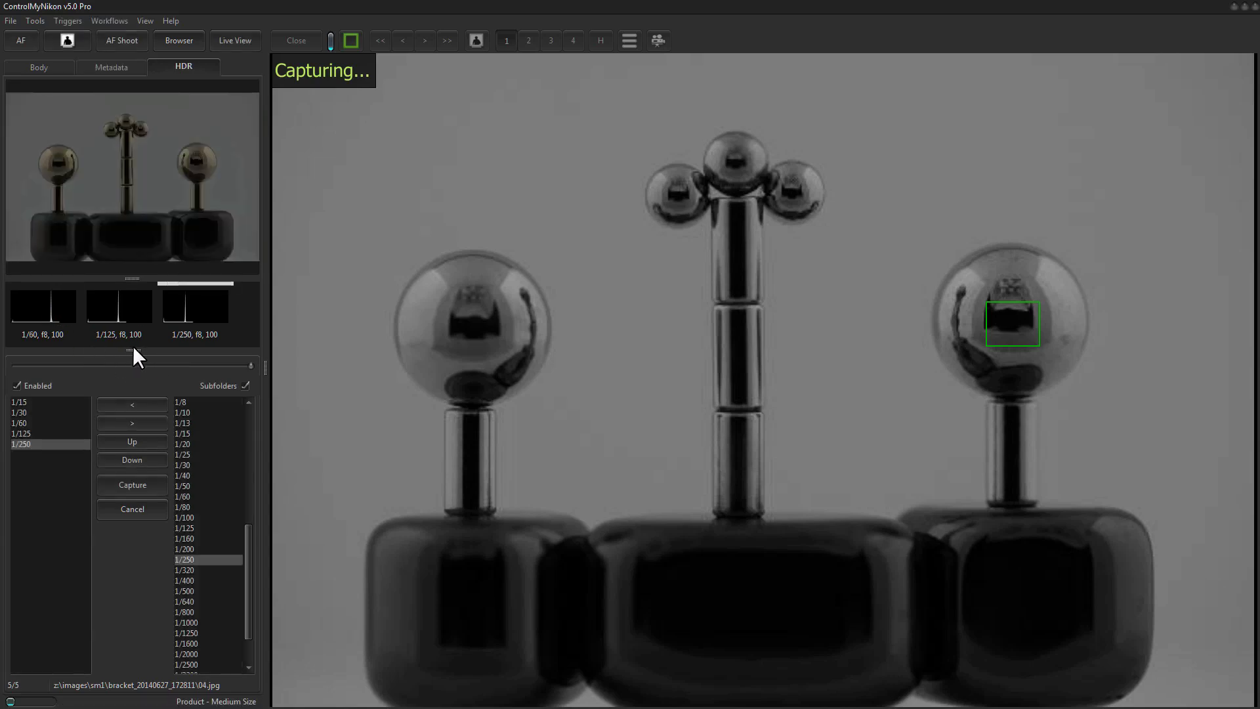
{"action": "left_click", "coordinate": [250, 364]}
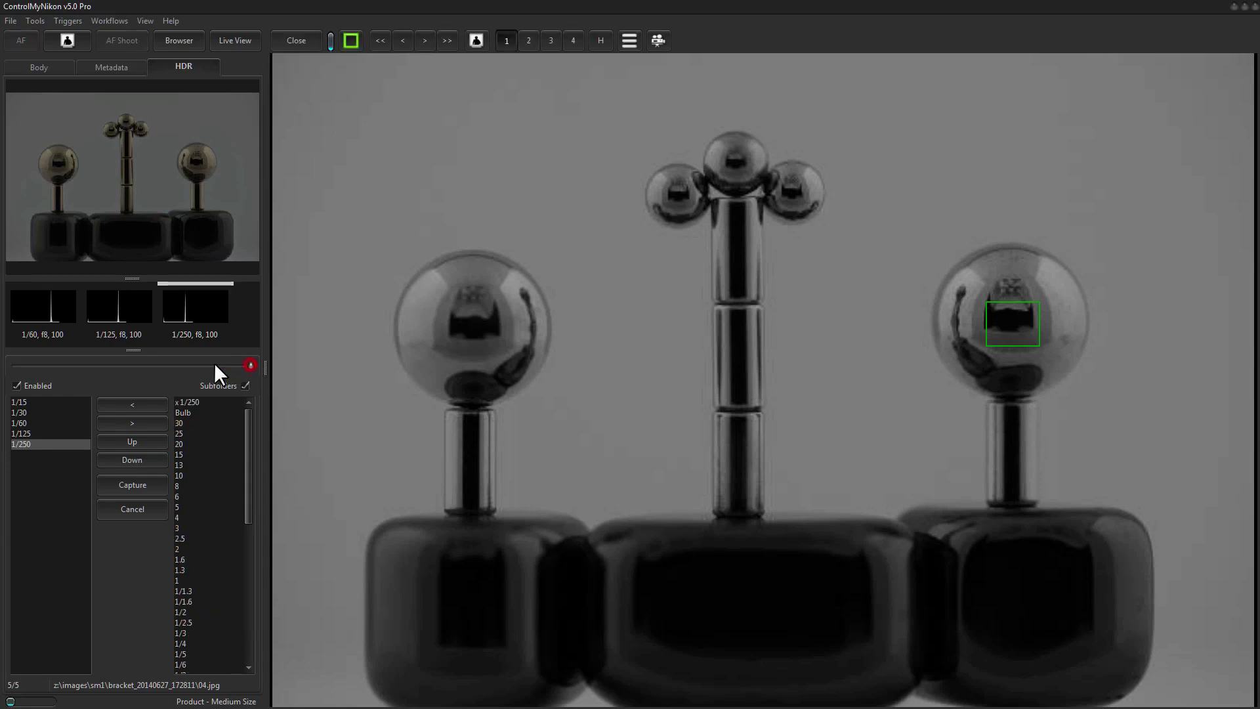
{"action": "left_click_drag", "start_coordinate": [215, 365], "coordinate": [97, 354]}
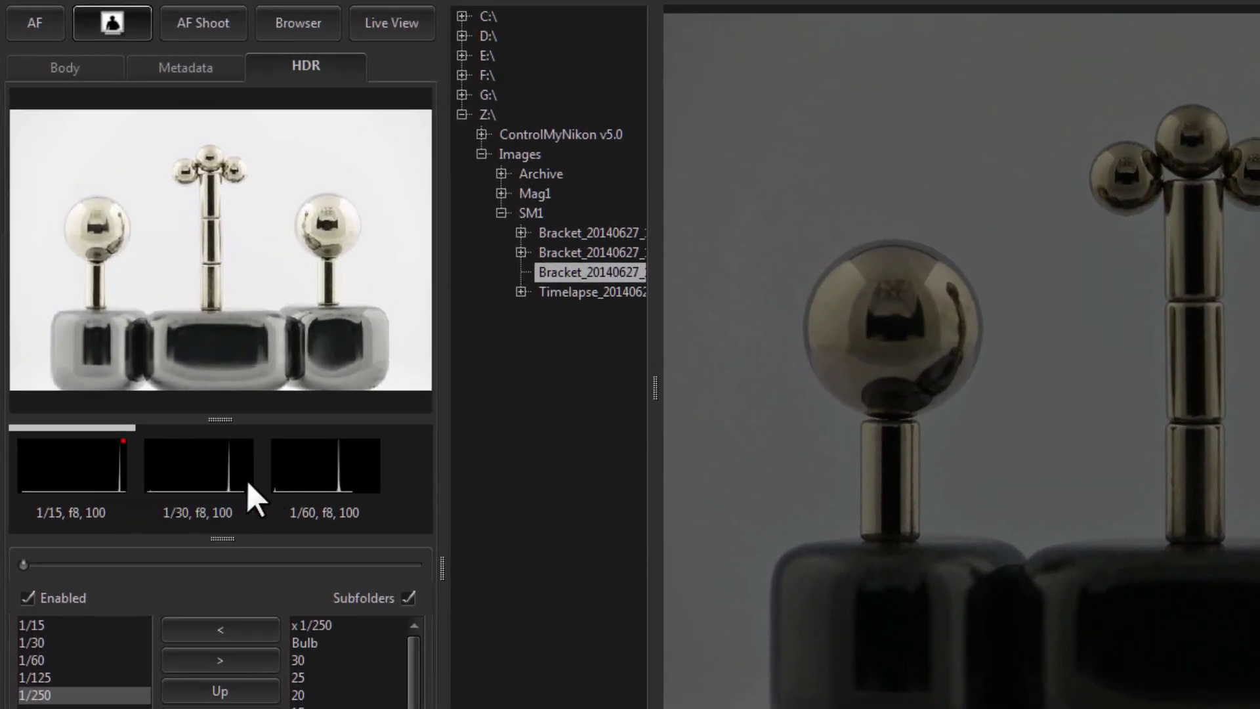
{"action": "left_click", "coordinate": [31, 562]}
{"action": "left_click", "coordinate": [269, 558]}
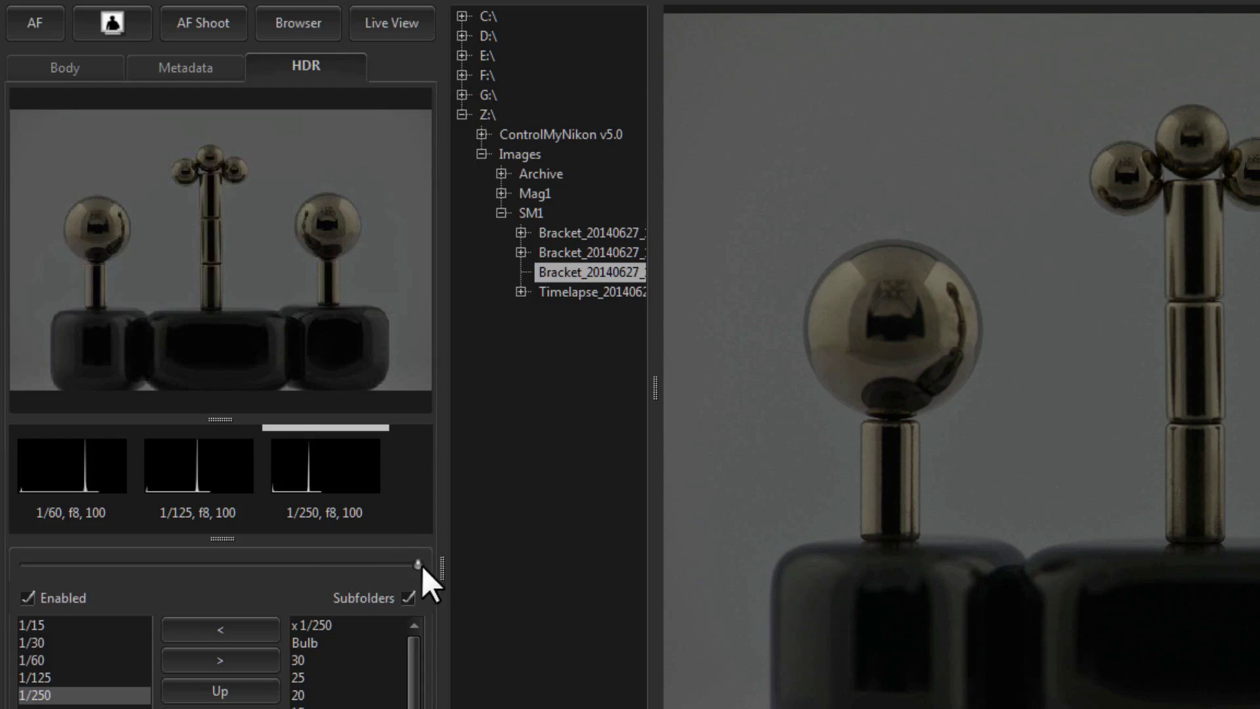
{"action": "left_click_drag", "start_coordinate": [415, 565], "coordinate": [10, 565]}
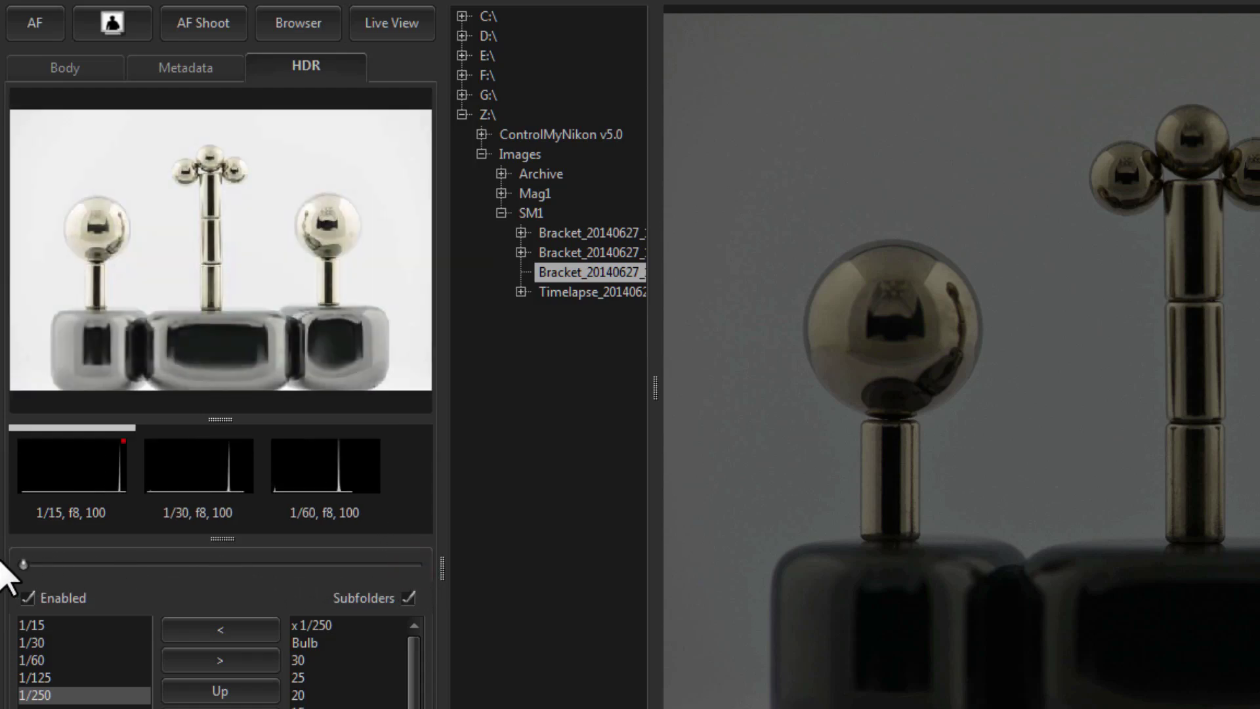
{"action": "left_click", "coordinate": [213, 473]}
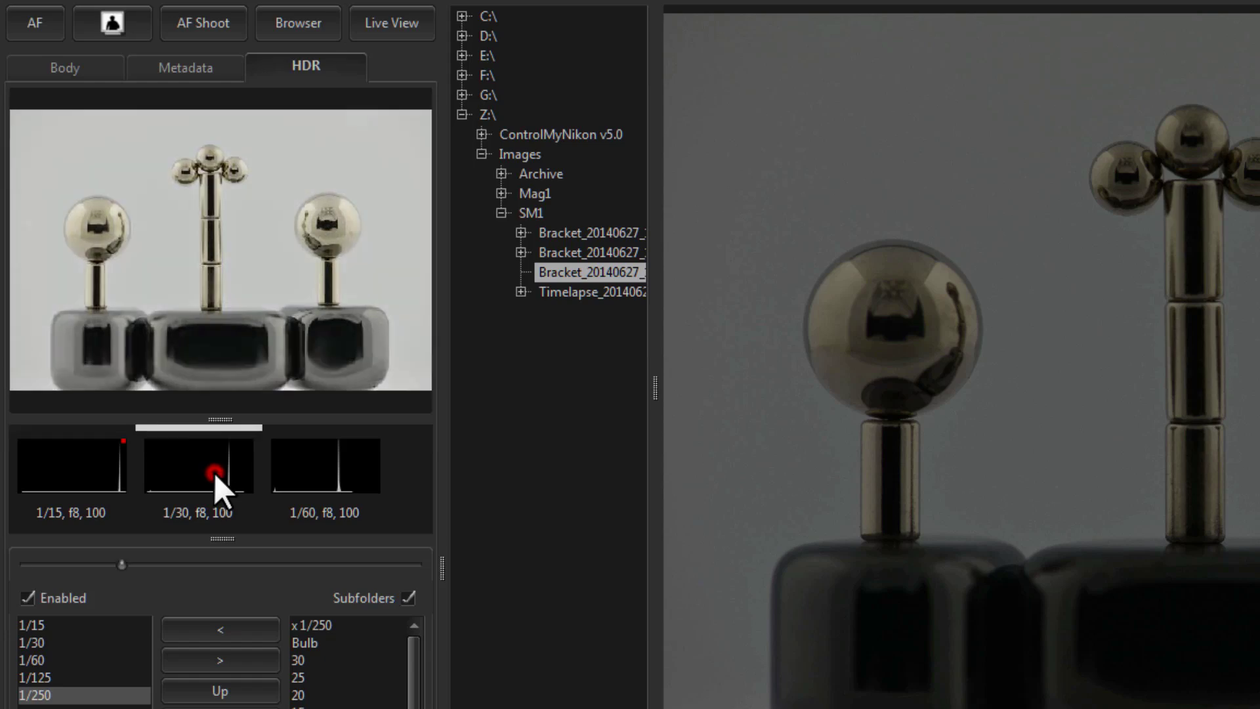
{"action": "left_click", "coordinate": [314, 469]}
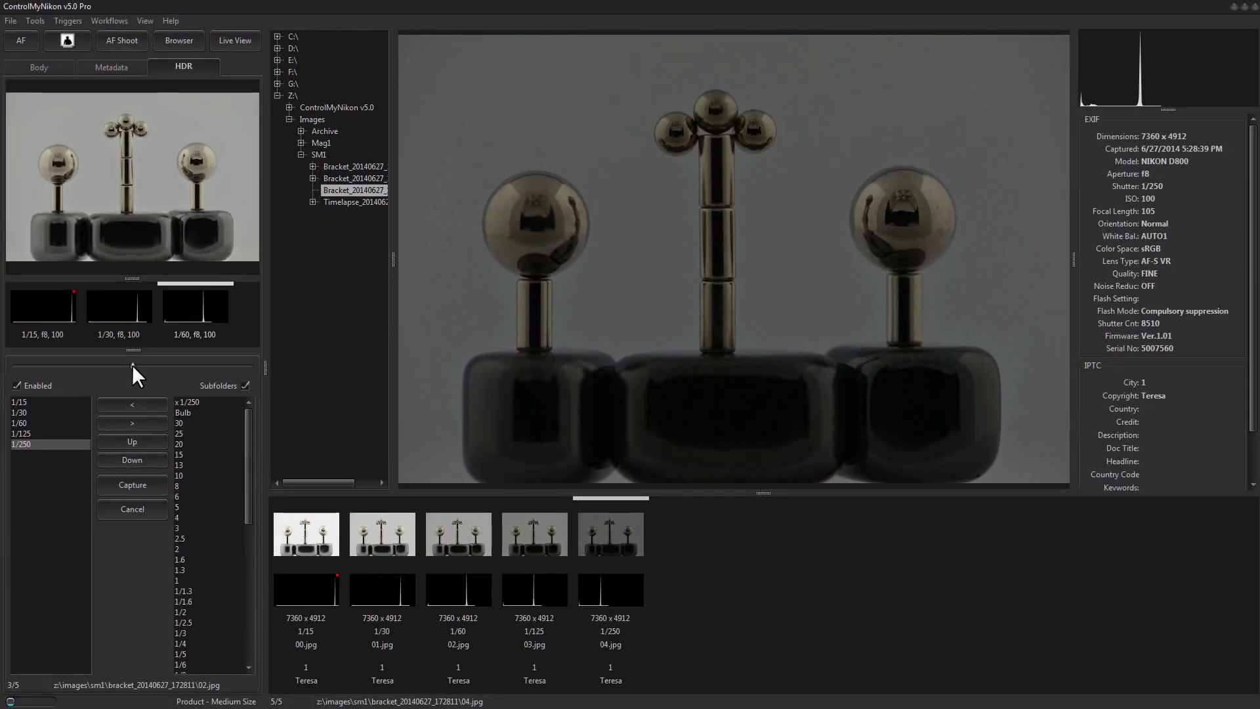
{"action": "left_click_drag", "start_coordinate": [132, 364], "coordinate": [15, 360]}
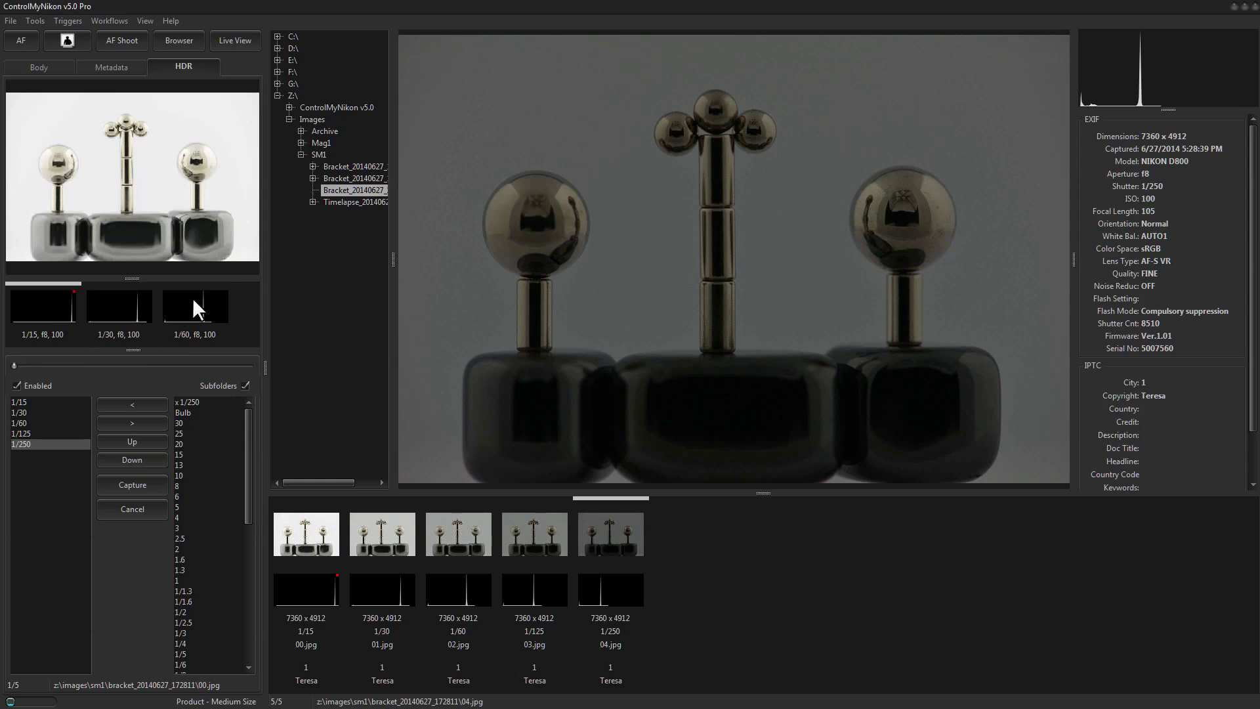
- Switch to the Burst workflow, enable it and capture a burst of 6 shots
{"action": "left_click", "coordinate": [117, 18]}
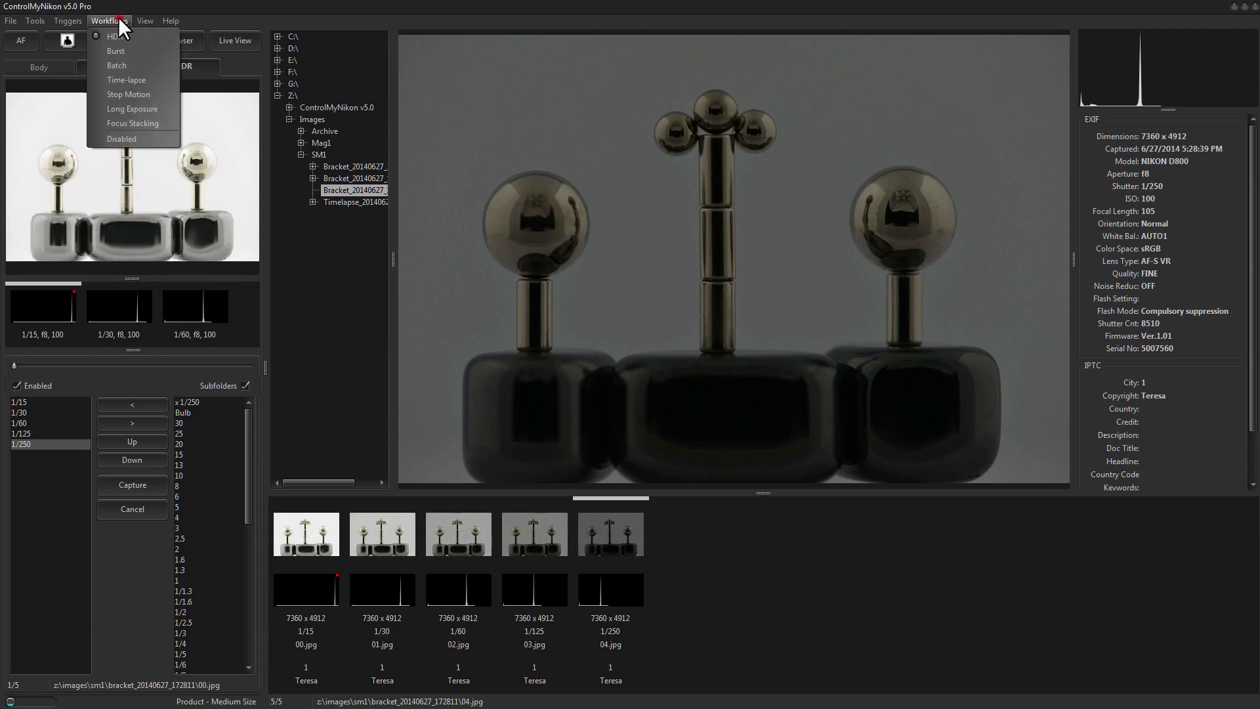
{"action": "left_click", "coordinate": [132, 51]}
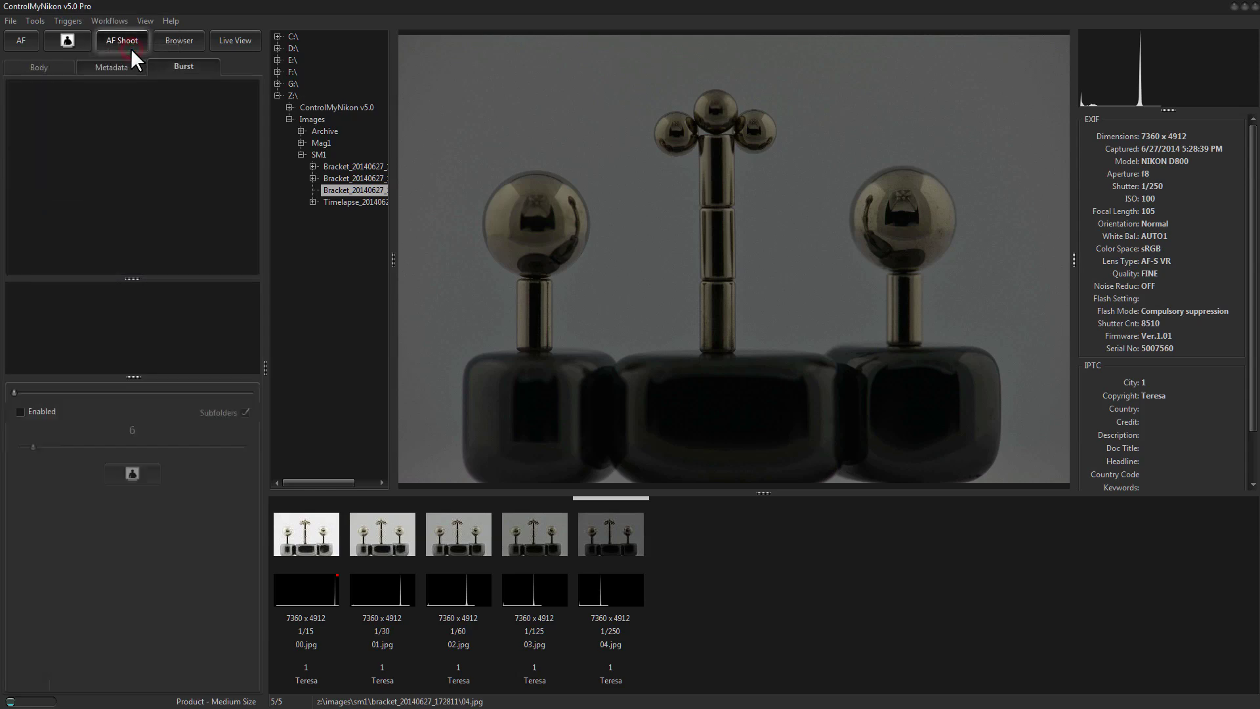
{"action": "left_click", "coordinate": [38, 411]}
{"action": "left_click_drag", "start_coordinate": [33, 447], "coordinate": [81, 447]}
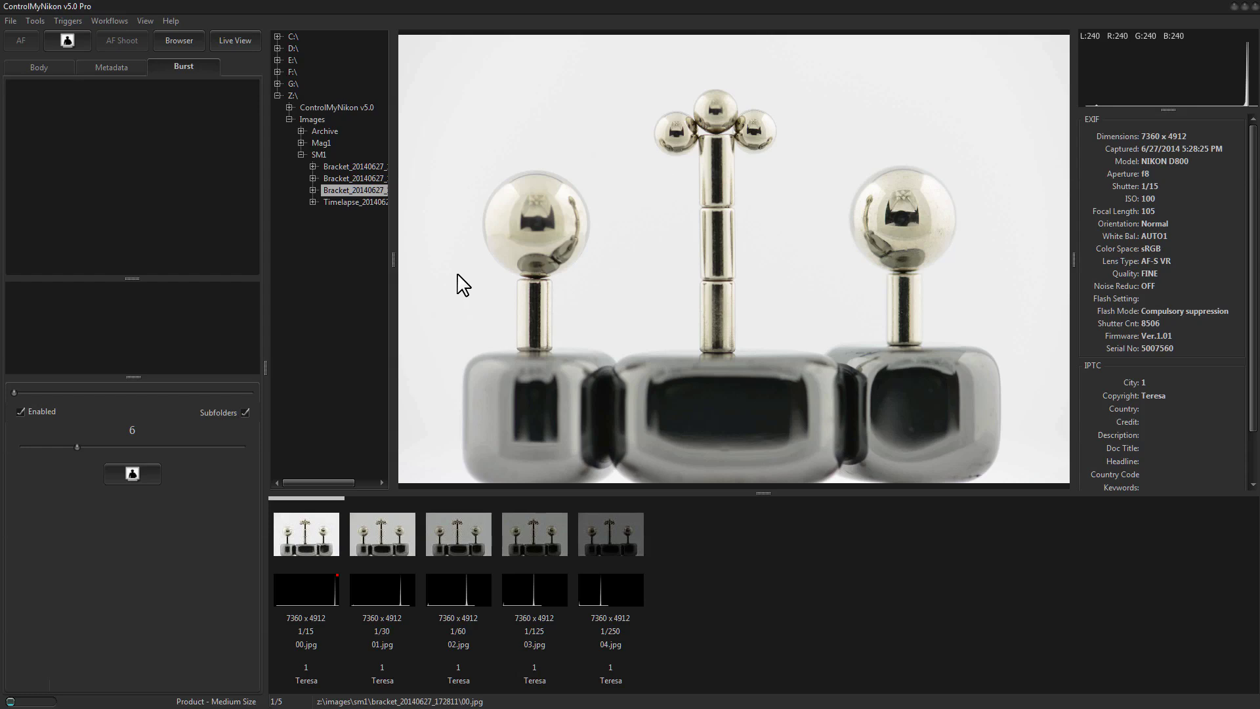
{"action": "left_click", "coordinate": [131, 474]}
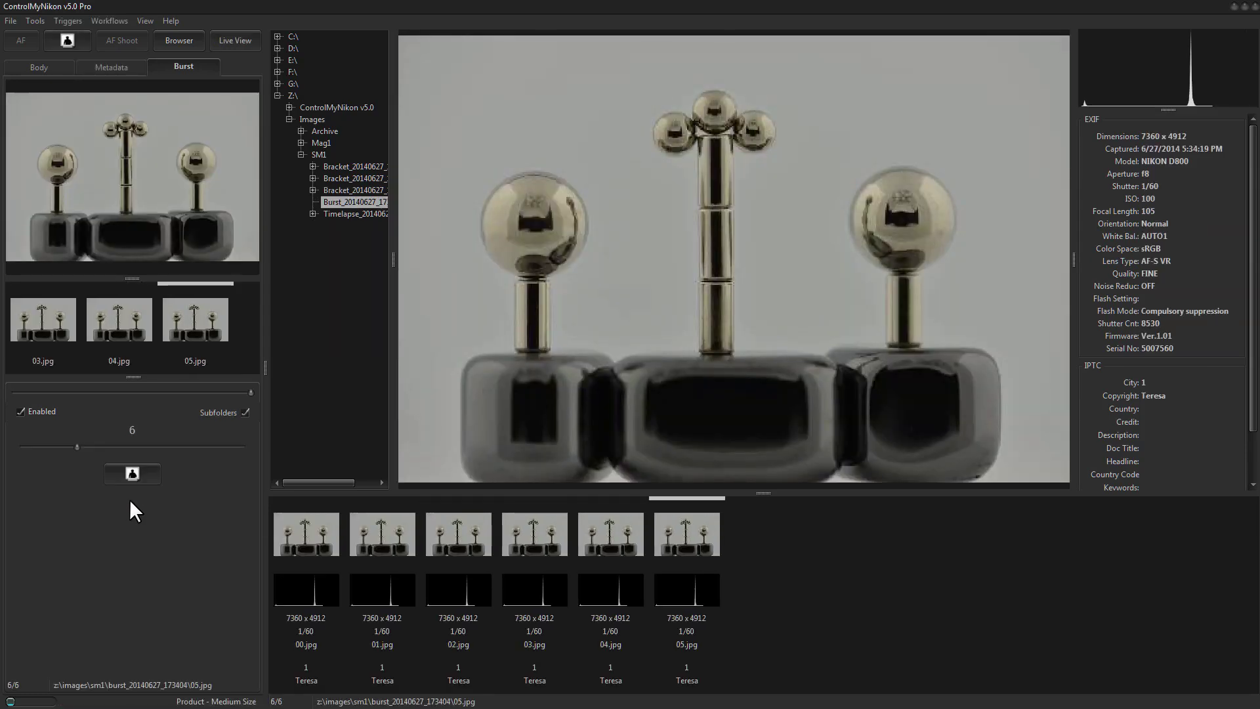
- Review the last three burst images, 03.jpg, 04.jpg and 05.jpg, in the Burst preview
{"action": "left_click", "coordinate": [45, 325]}
{"action": "left_click", "coordinate": [108, 322]}
{"action": "left_click", "coordinate": [170, 318]}
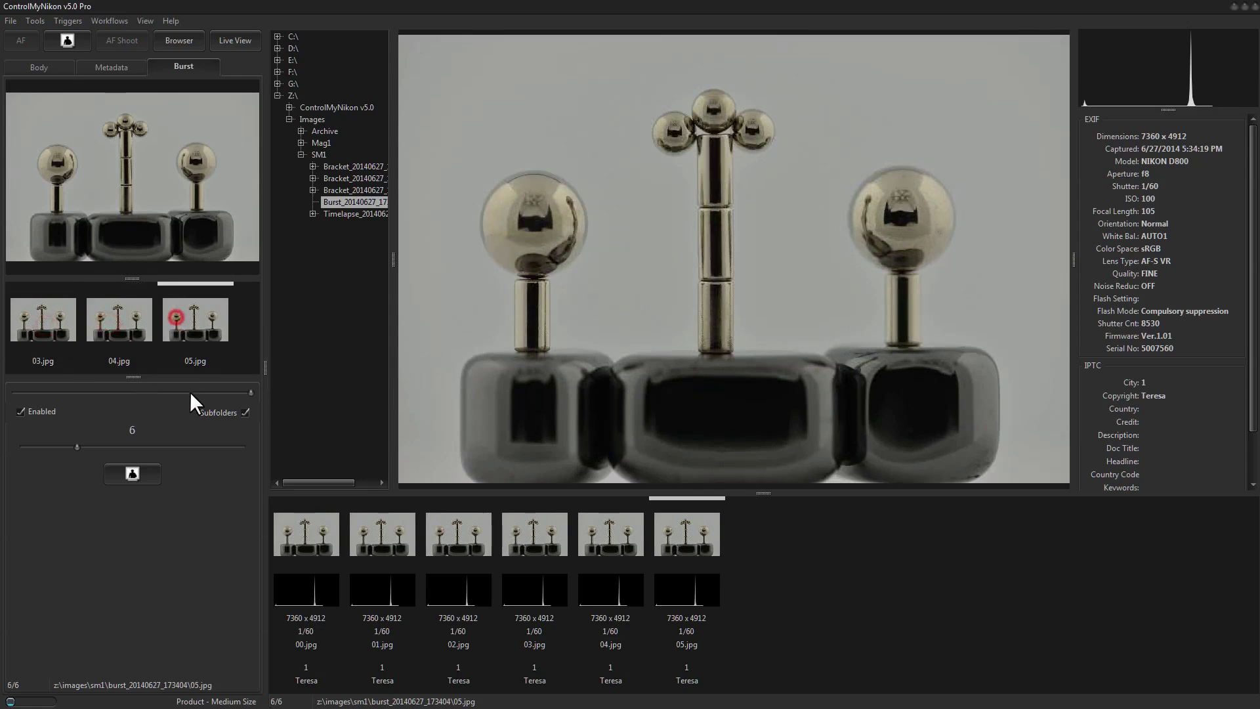
{"action": "left_click", "coordinate": [250, 392]}
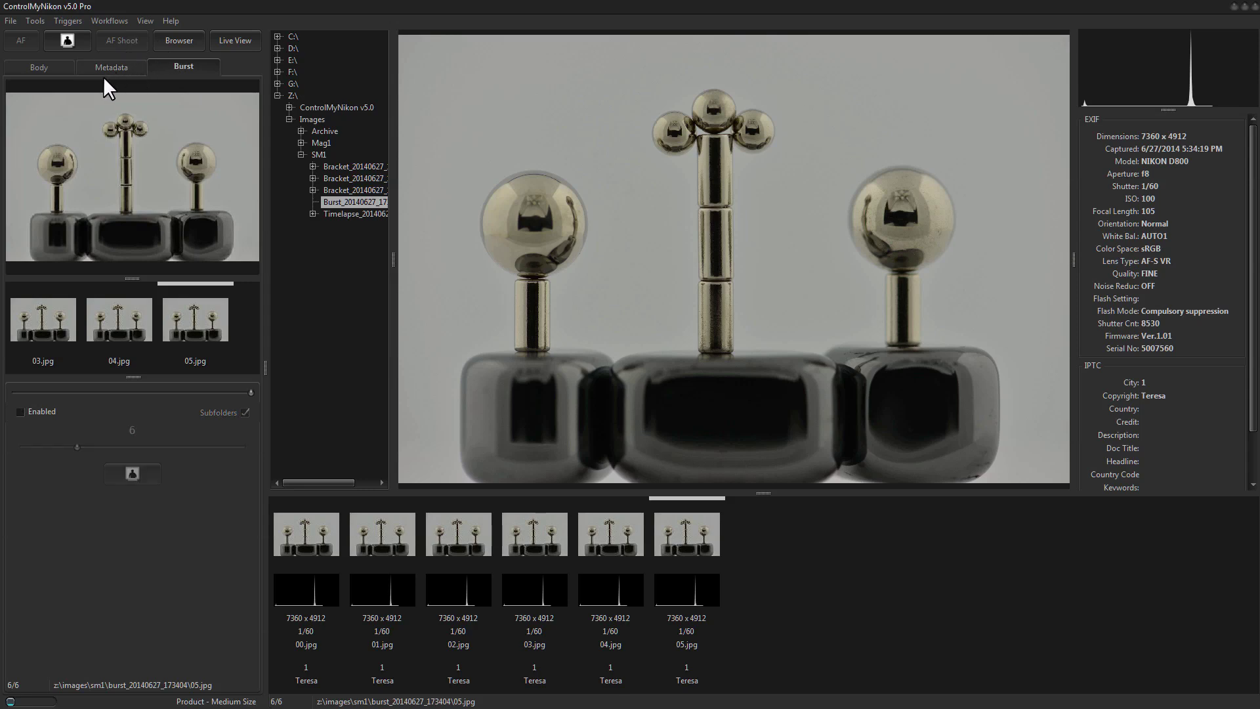
- Hide the Metadata view and disable the Burst workflow
{"action": "left_click", "coordinate": [144, 20]}
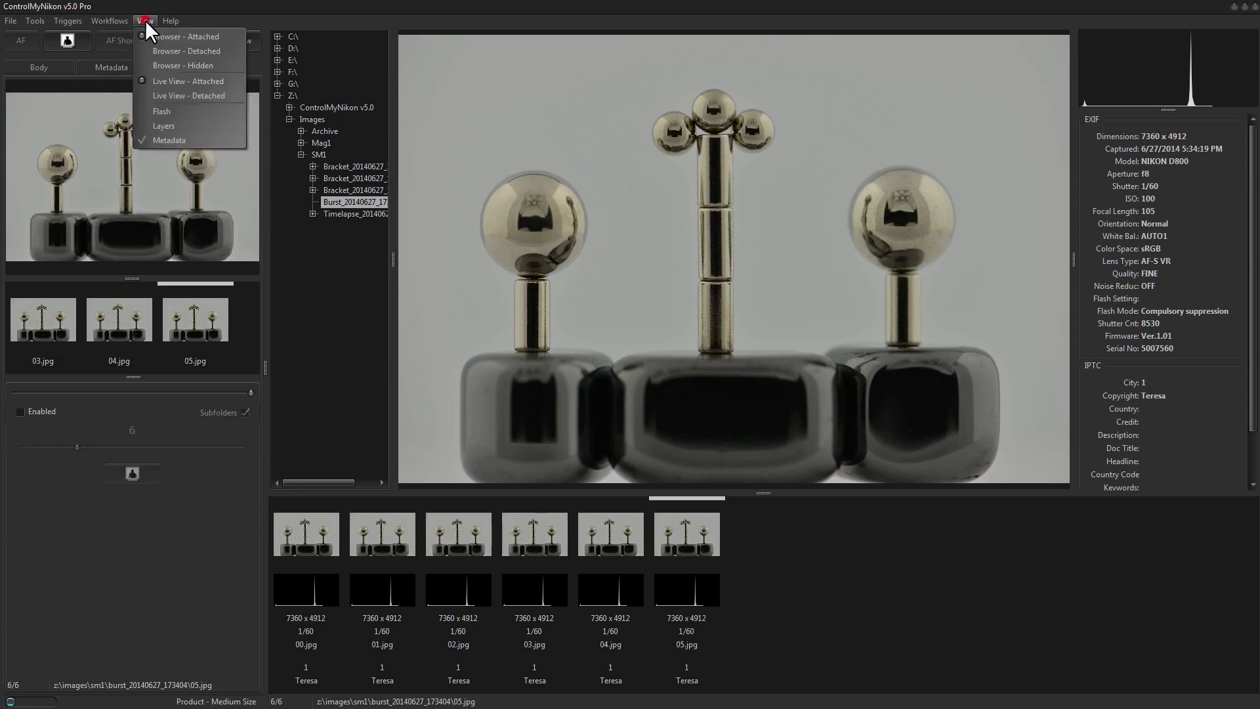
{"action": "left_click", "coordinate": [171, 139]}
{"action": "left_click", "coordinate": [69, 66]}
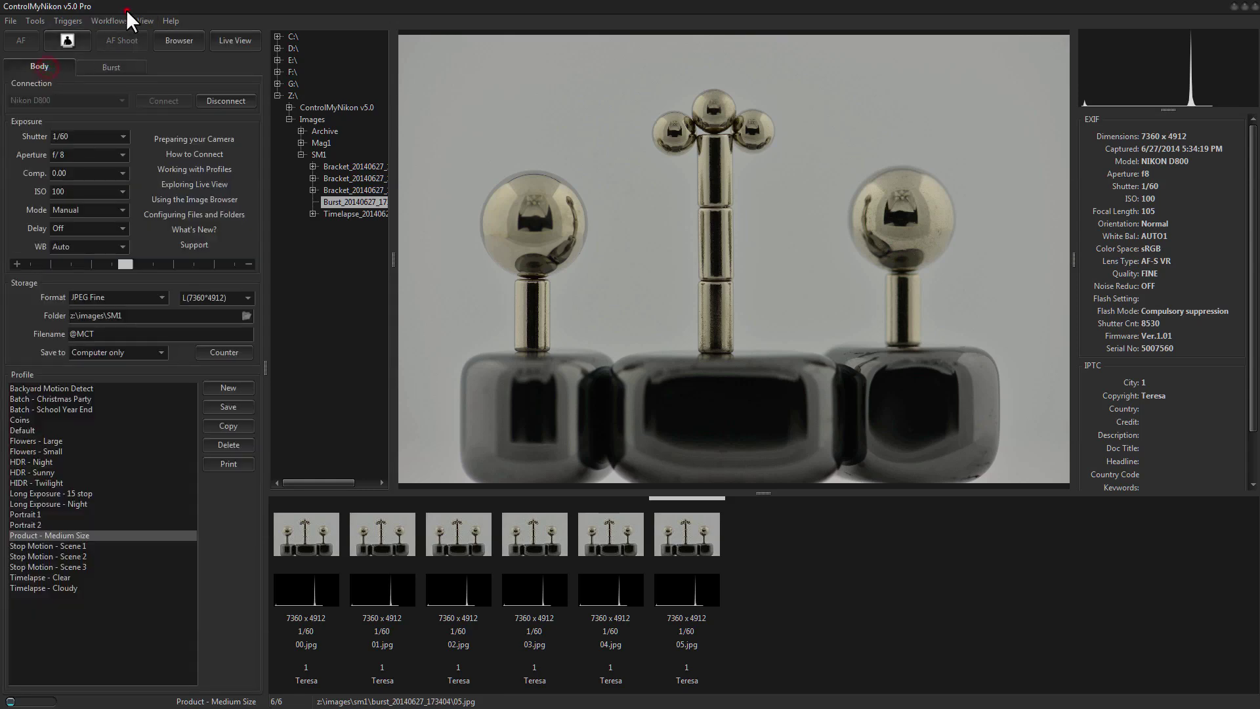
{"action": "left_click", "coordinate": [122, 13]}
{"action": "left_click", "coordinate": [124, 135]}
- Open the Web trigger and examine the available actions, including the IB, live view, focus stacking, HDR and connection commands
{"action": "left_click", "coordinate": [66, 18]}
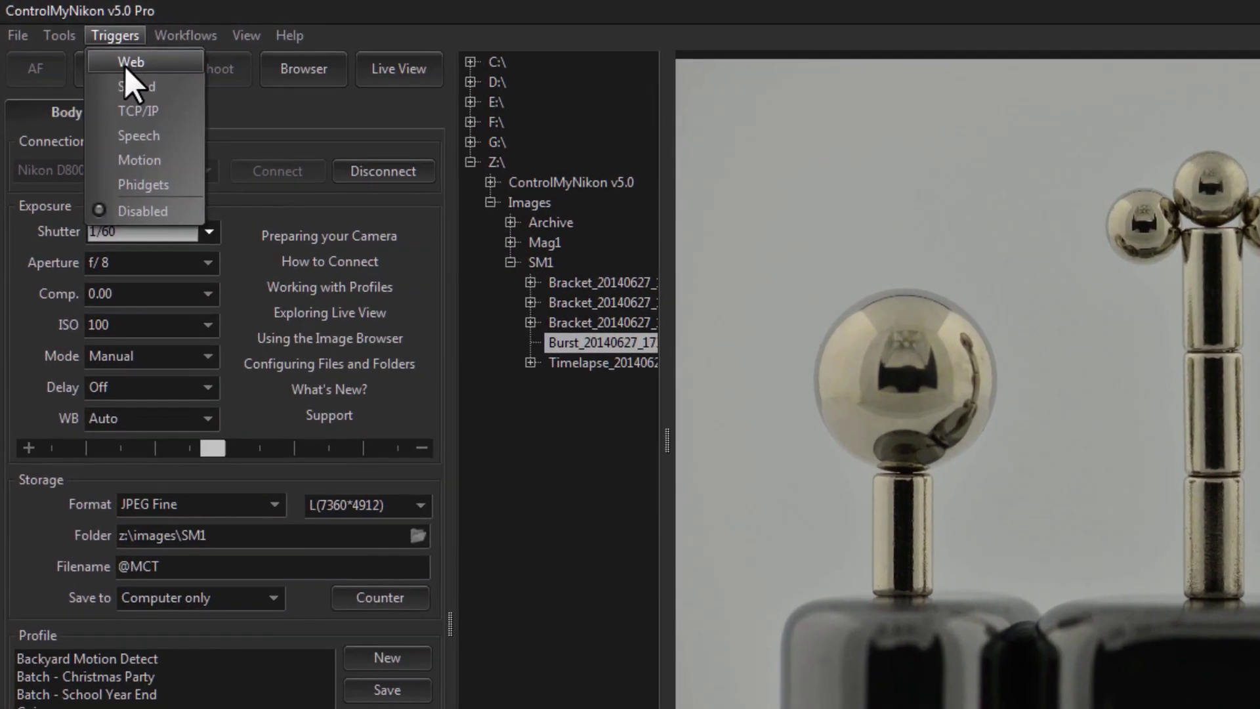
{"action": "left_click", "coordinate": [126, 63]}
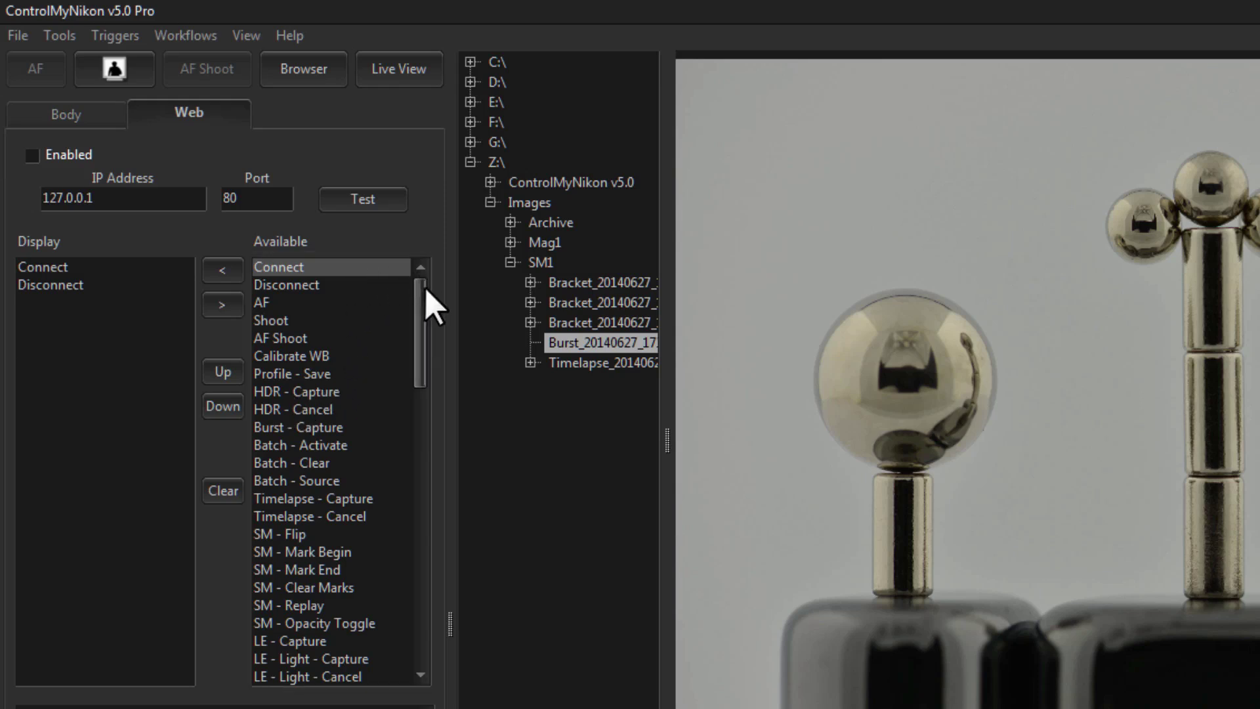
{"action": "left_click_drag", "start_coordinate": [416, 308], "coordinate": [403, 626]}
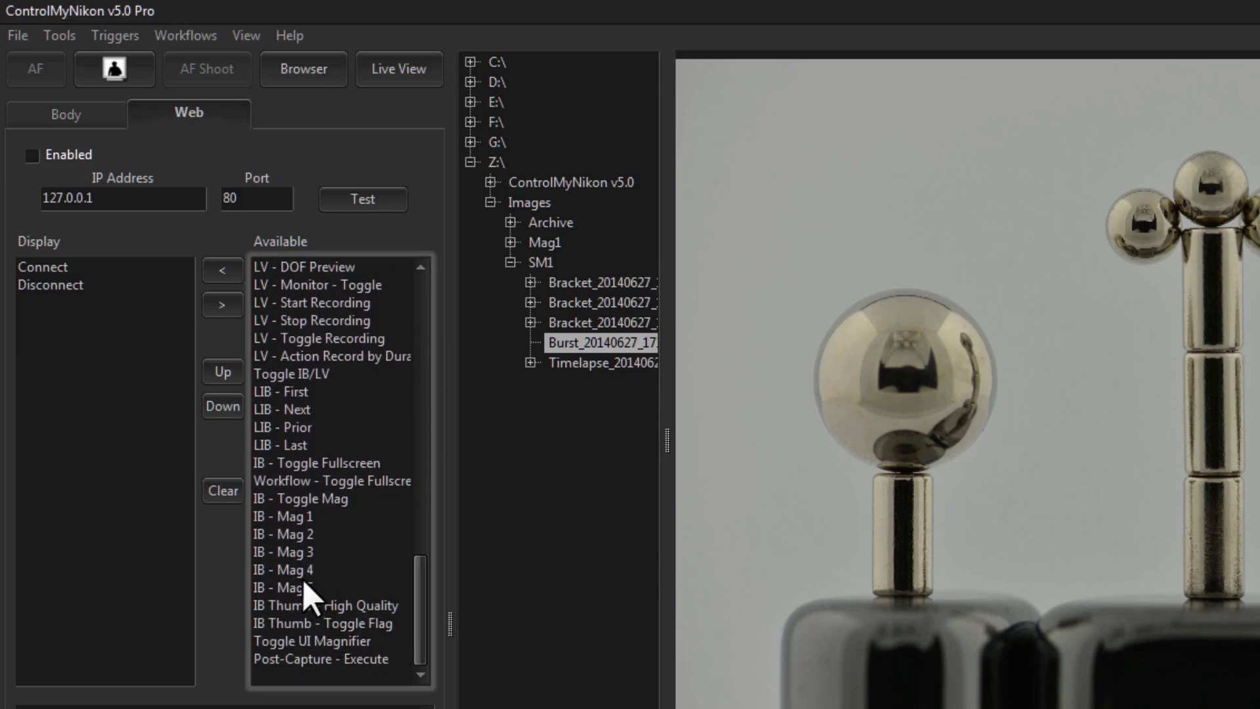
{"action": "left_click", "coordinate": [309, 522]}
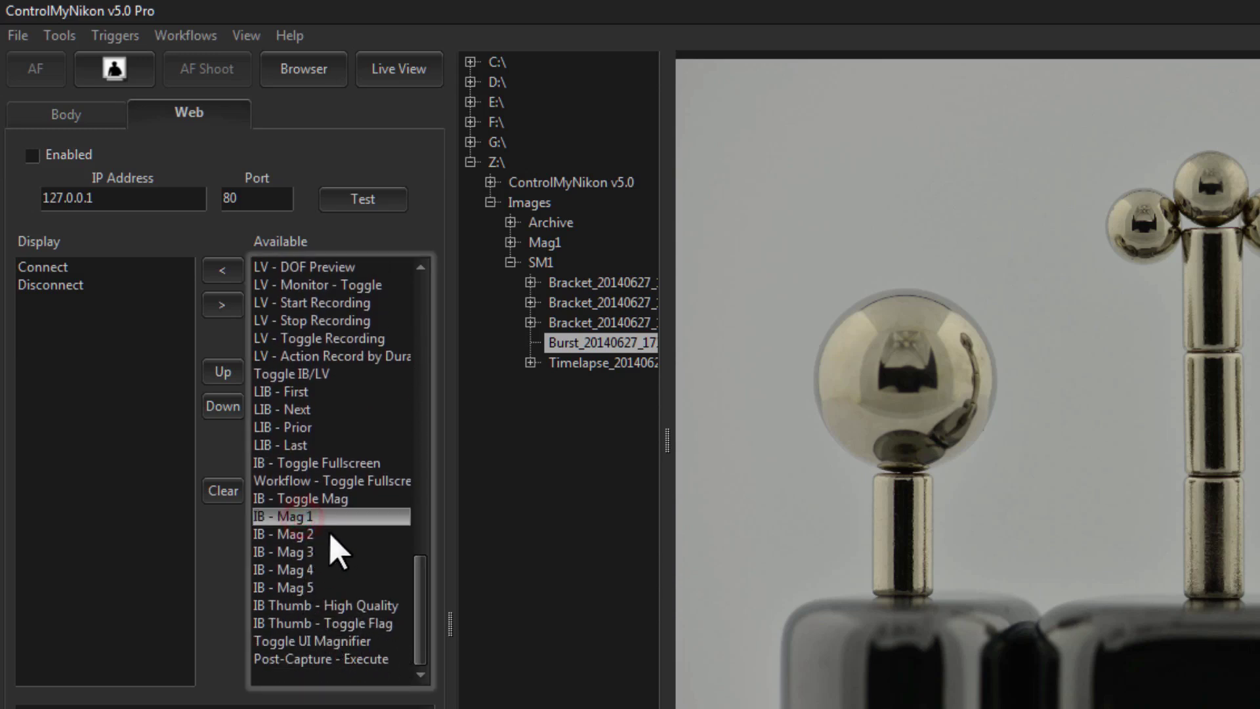
{"action": "scroll", "coordinate": [332, 539], "scroll_direction": "up", "scroll_amount": 4}
{"action": "scroll", "coordinate": [331, 535], "scroll_direction": "up", "scroll_amount": 1}
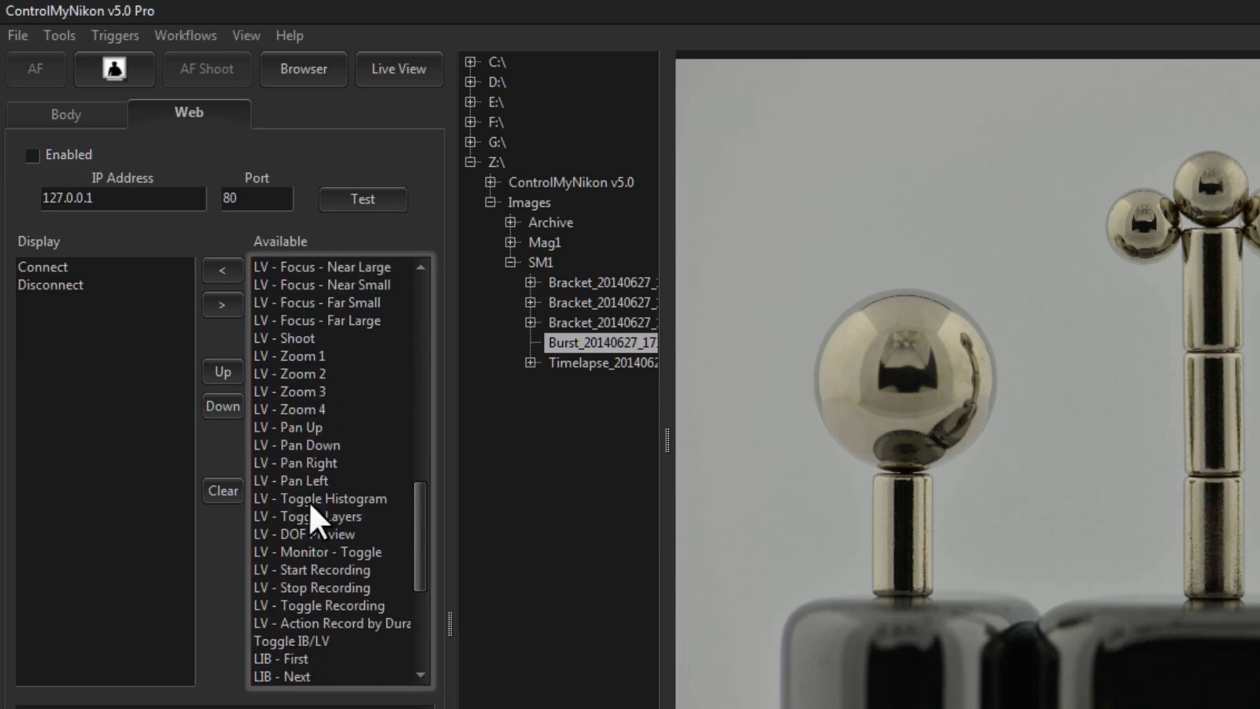
{"action": "left_click", "coordinate": [310, 358]}
{"action": "left_click", "coordinate": [342, 303]}
{"action": "scroll", "coordinate": [347, 433], "scroll_direction": "up", "scroll_amount": 7}
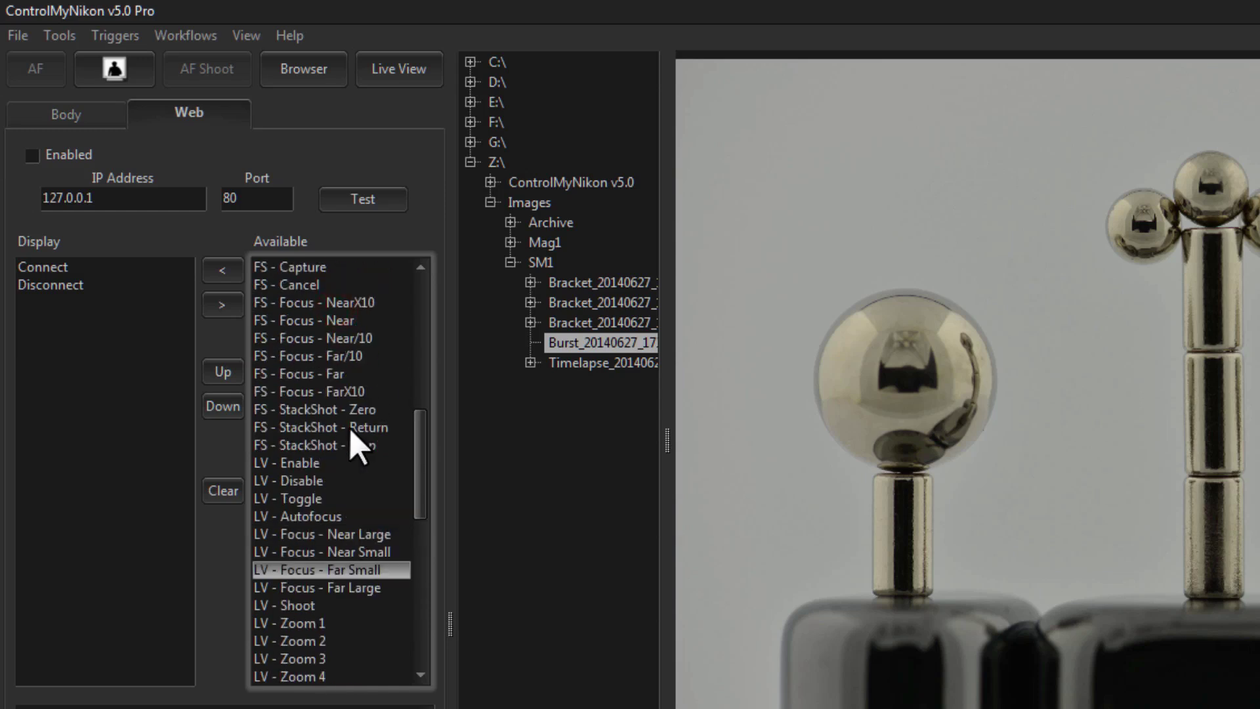
{"action": "left_click", "coordinate": [315, 359]}
{"action": "scroll", "coordinate": [352, 399], "scroll_direction": "up", "scroll_amount": 5}
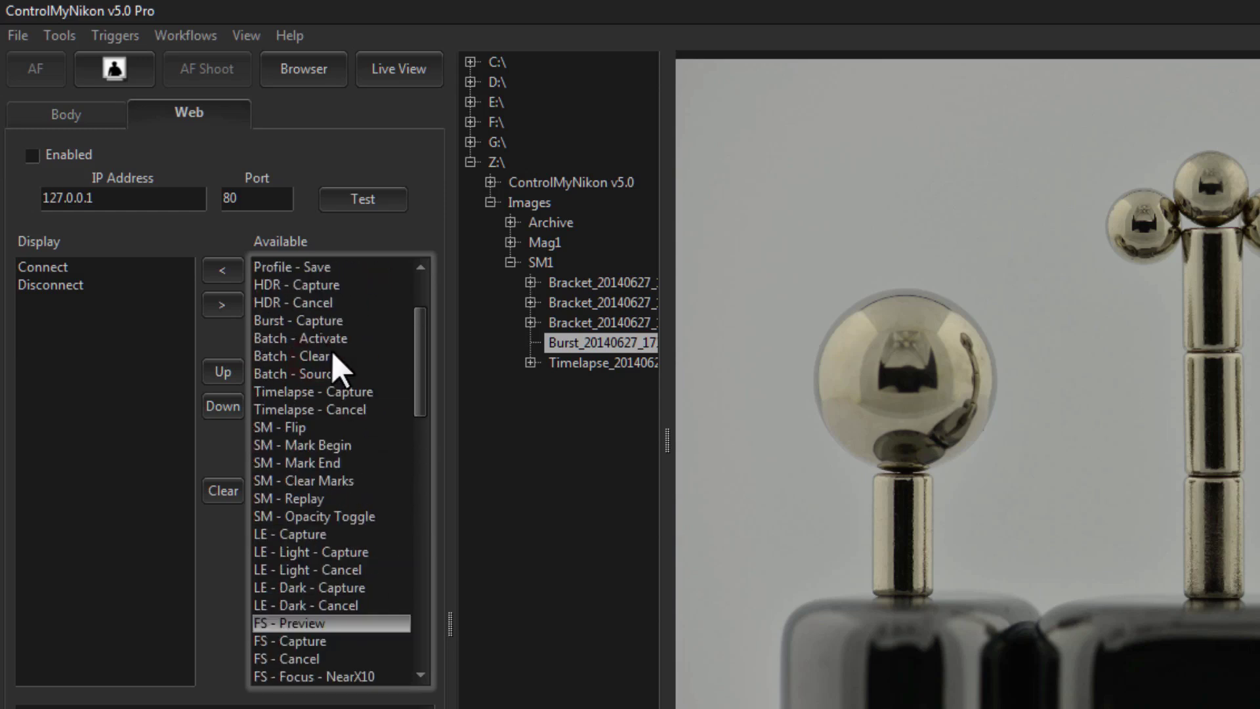
{"action": "left_click", "coordinate": [321, 285]}
{"action": "scroll", "coordinate": [348, 424], "scroll_direction": "up", "scroll_amount": 2}
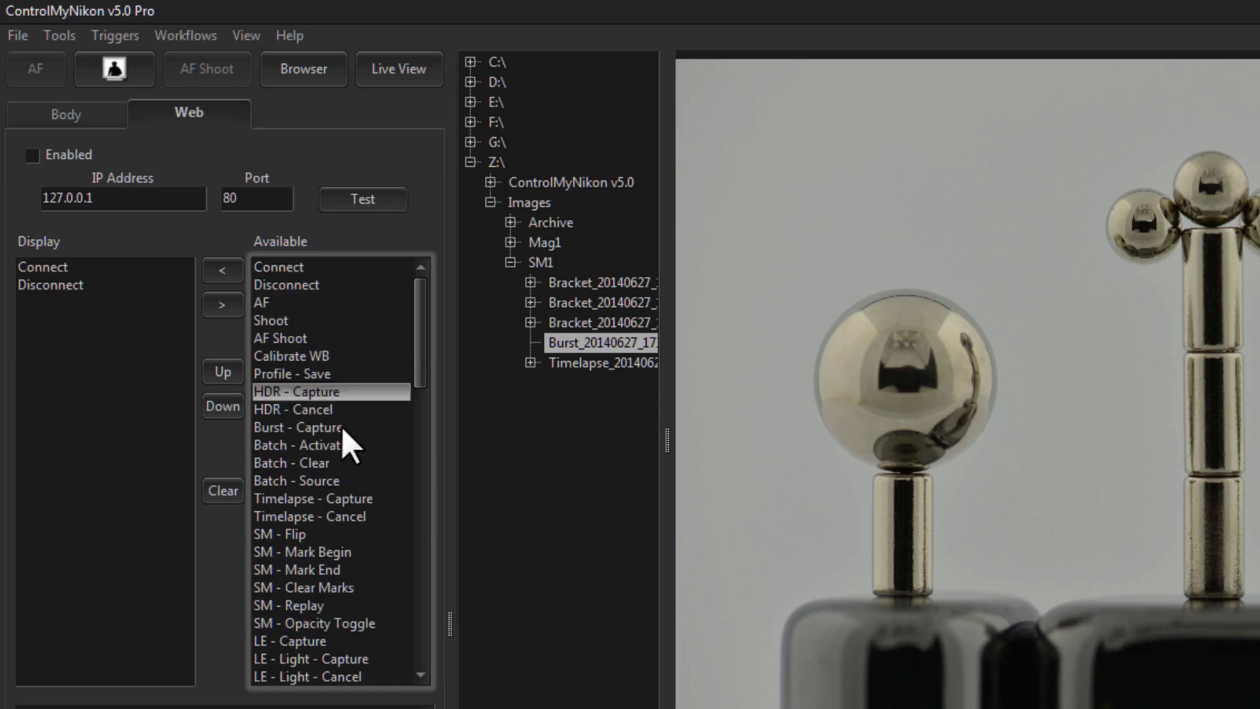
{"action": "left_click", "coordinate": [310, 268]}
{"action": "left_click", "coordinate": [315, 285]}
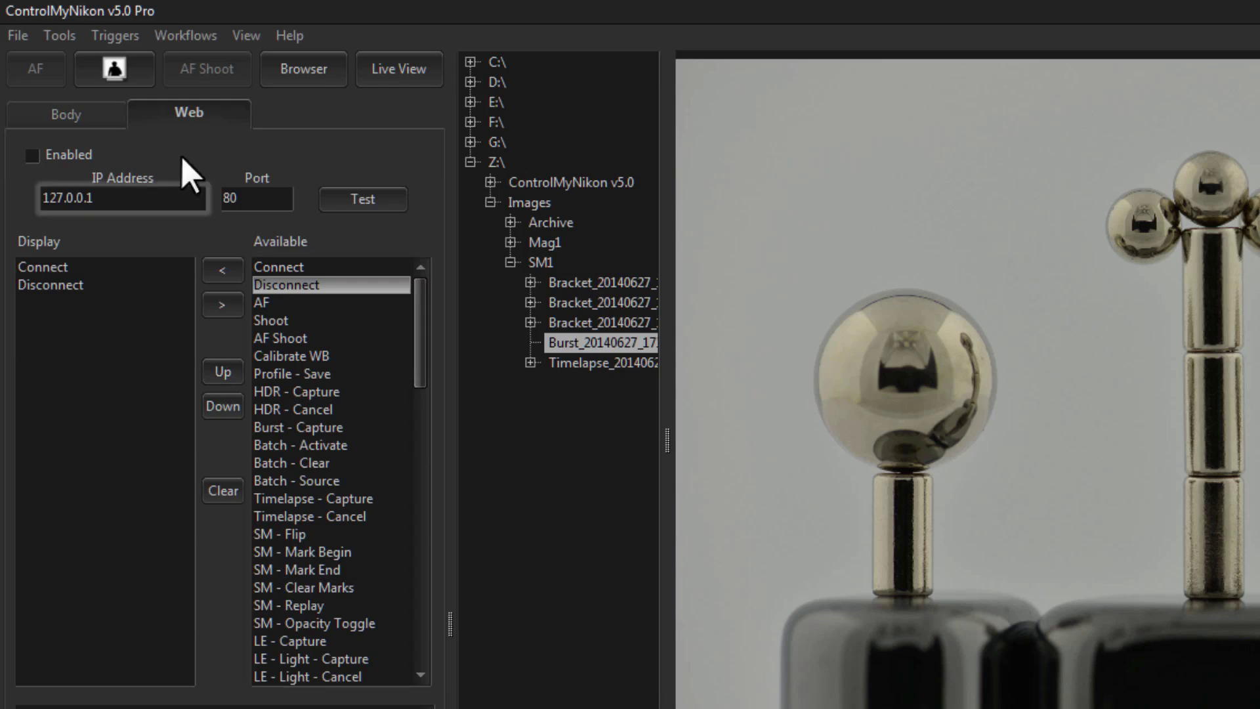
- Switch to the Sound trigger and examine its microphone sources and the actions it can run
{"action": "left_click", "coordinate": [116, 36]}
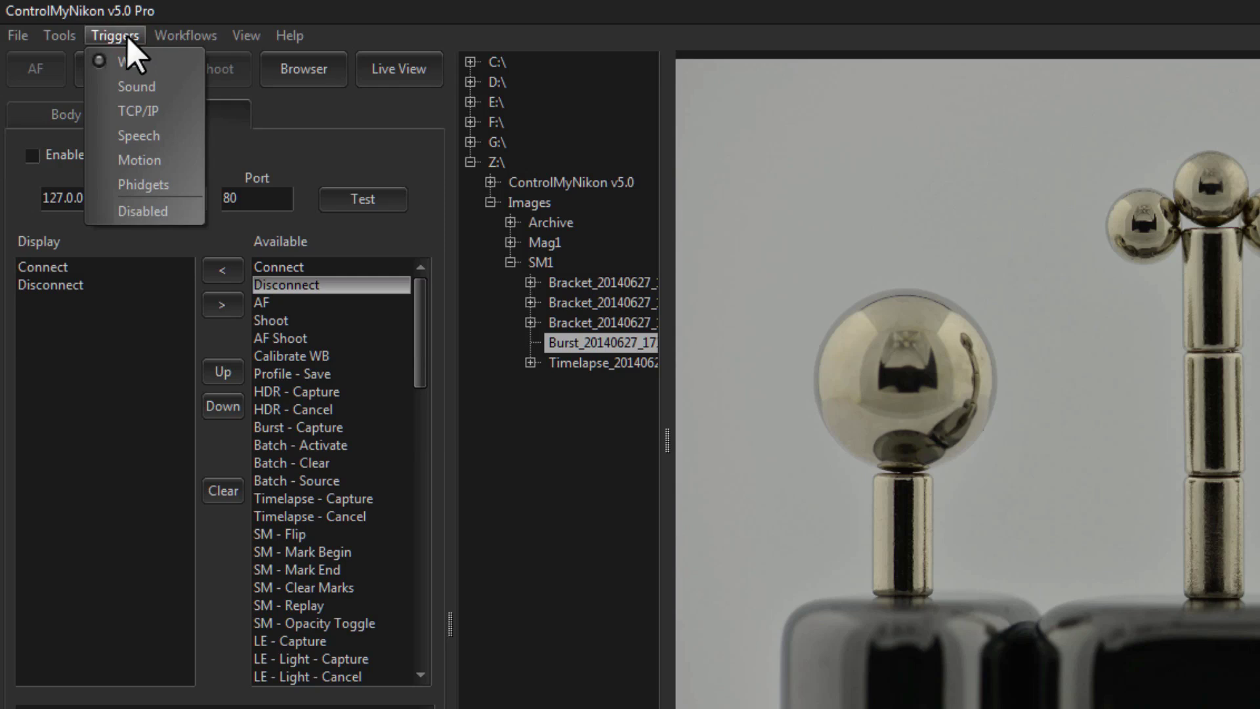
{"action": "left_click", "coordinate": [144, 86]}
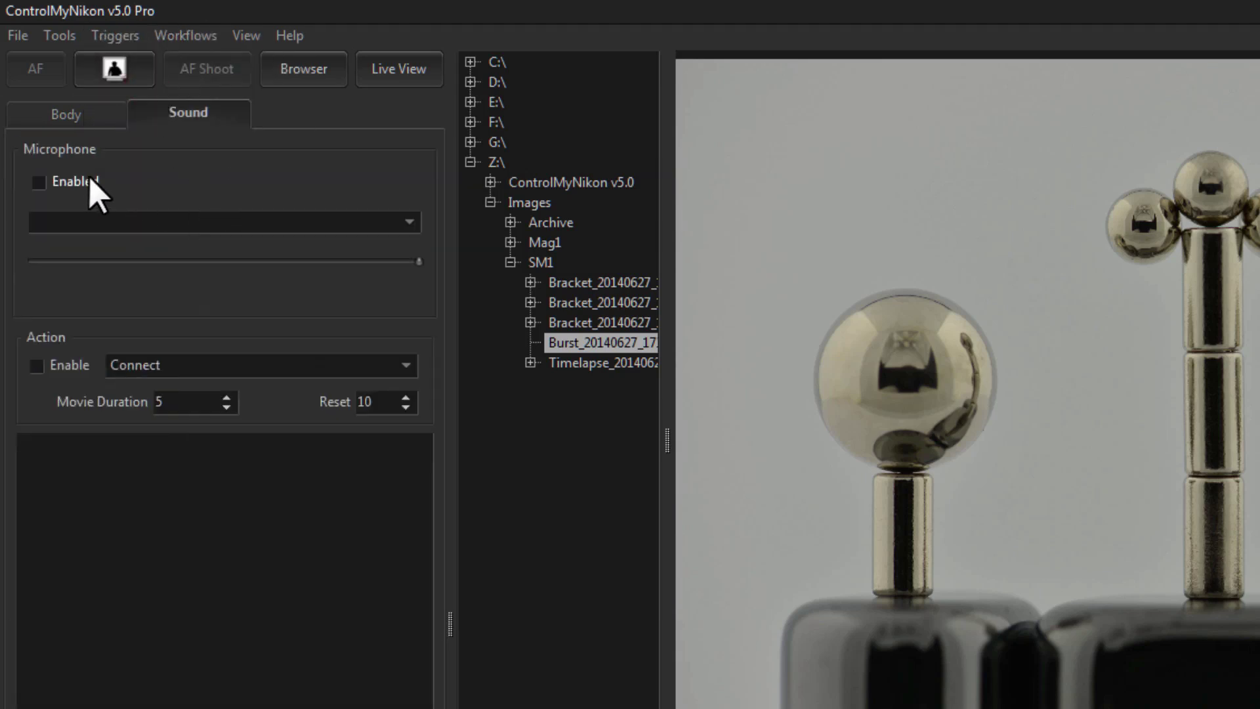
{"action": "left_click", "coordinate": [116, 223]}
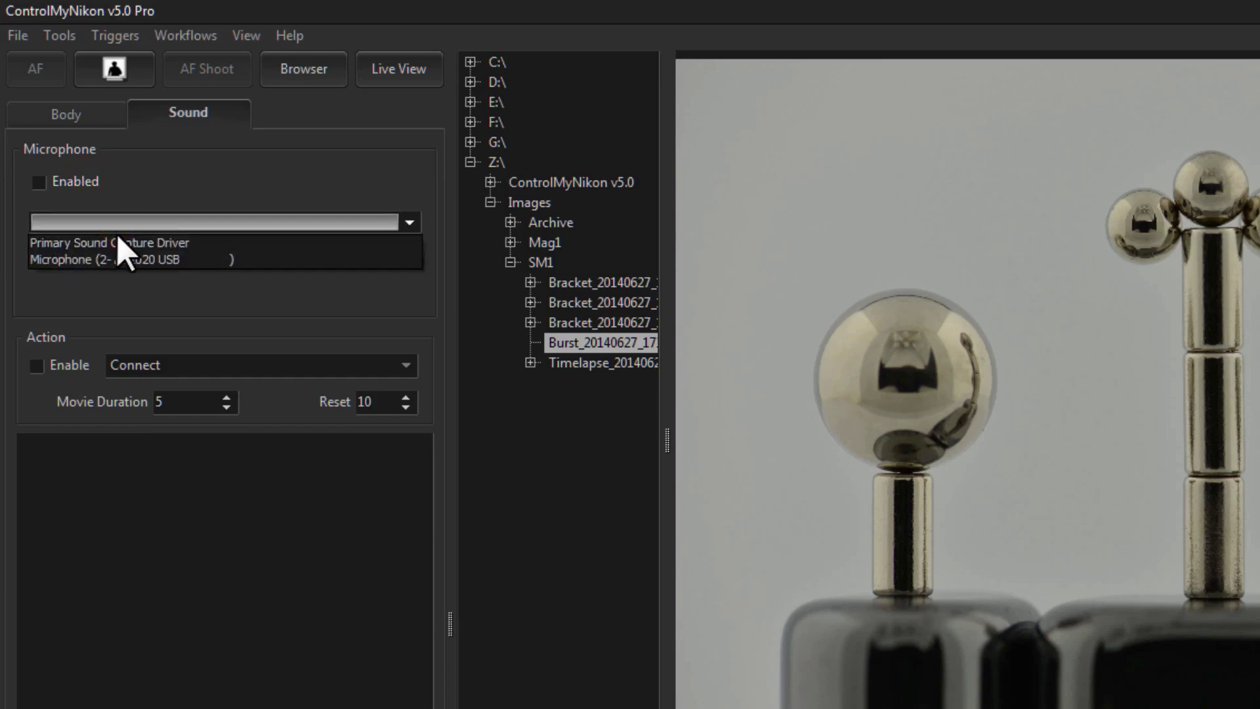
{"action": "left_click", "coordinate": [170, 362]}
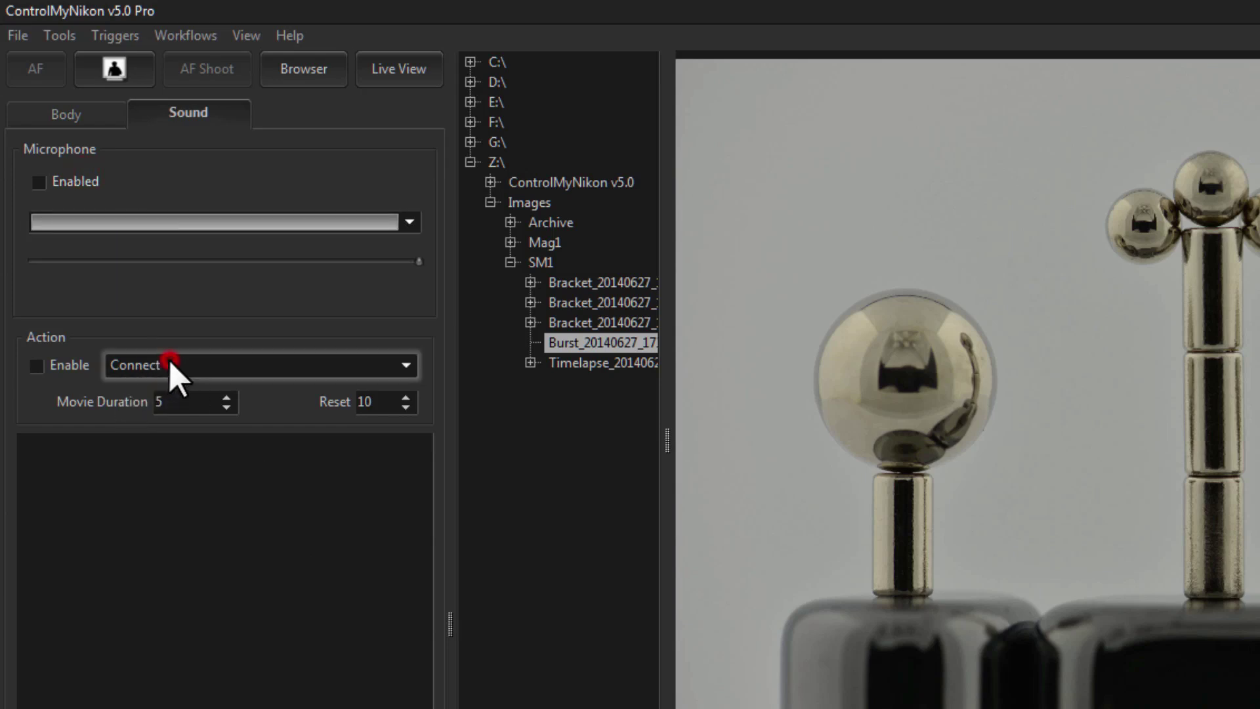
{"action": "left_click_drag", "start_coordinate": [412, 450], "coordinate": [402, 592]}
{"action": "left_click", "coordinate": [336, 287]}
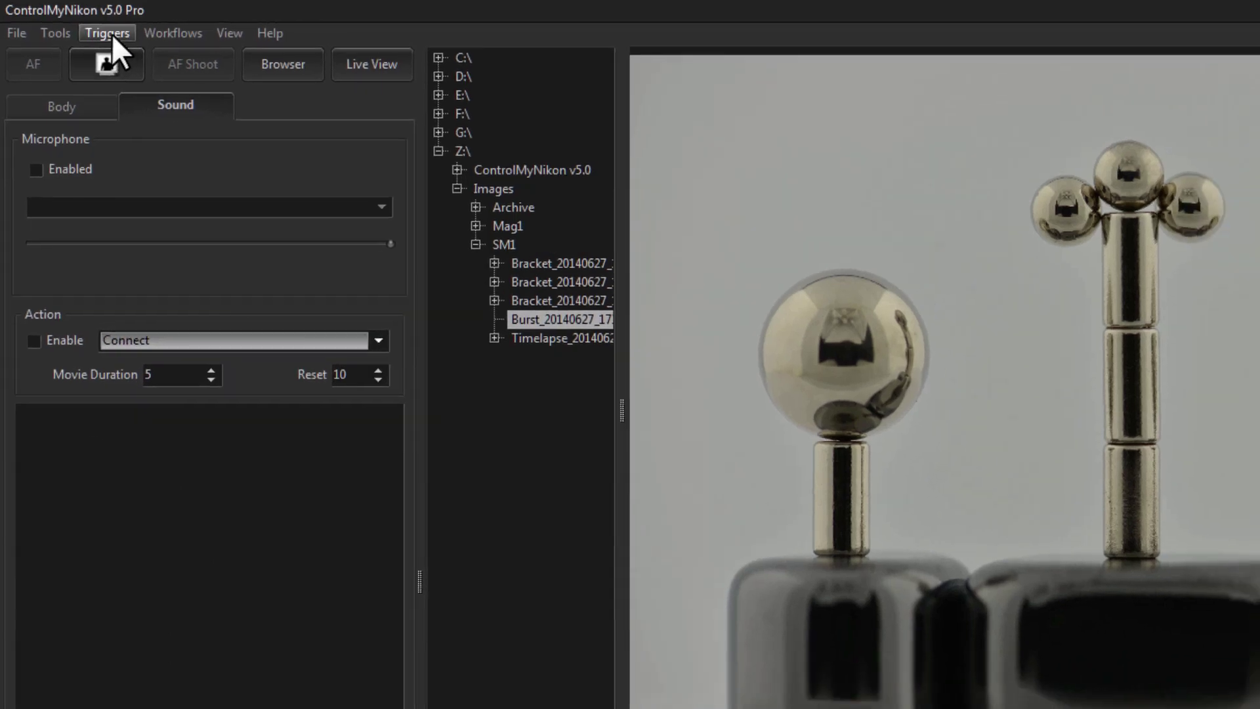
- Switch to the TCP/IP trigger and examine its IP address and port settings
{"action": "left_click", "coordinate": [112, 34]}
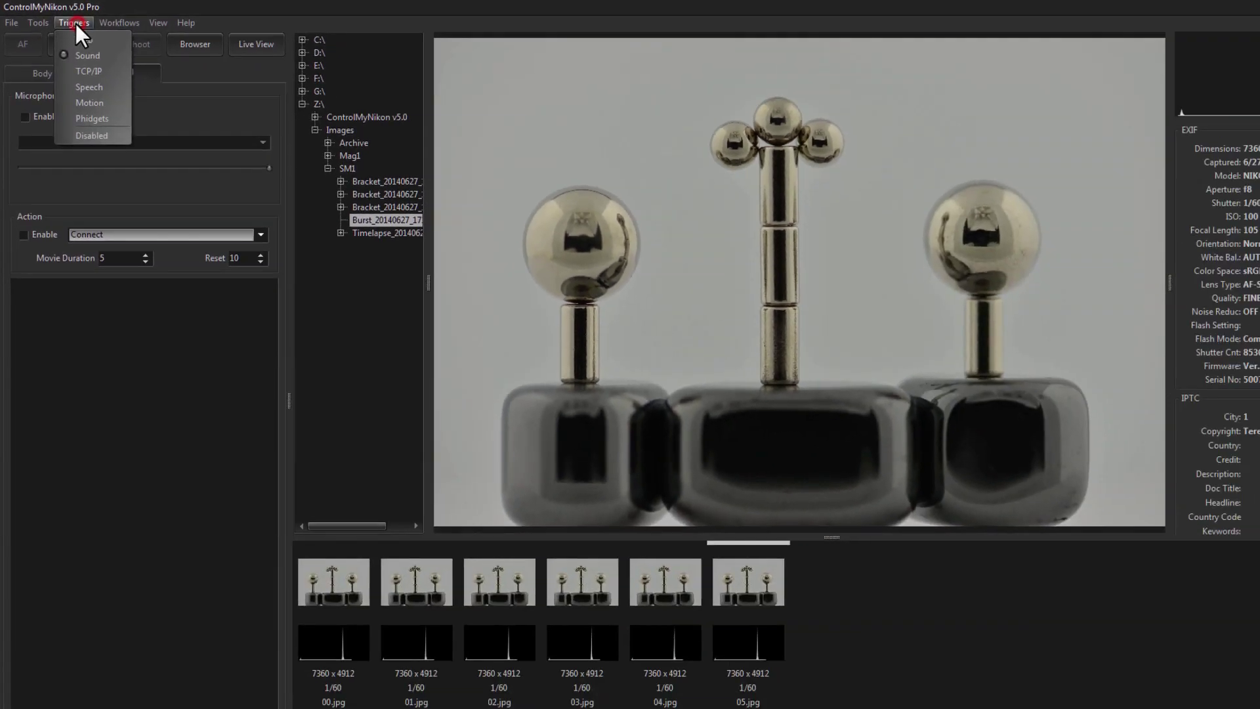
{"action": "left_click", "coordinate": [132, 92]}
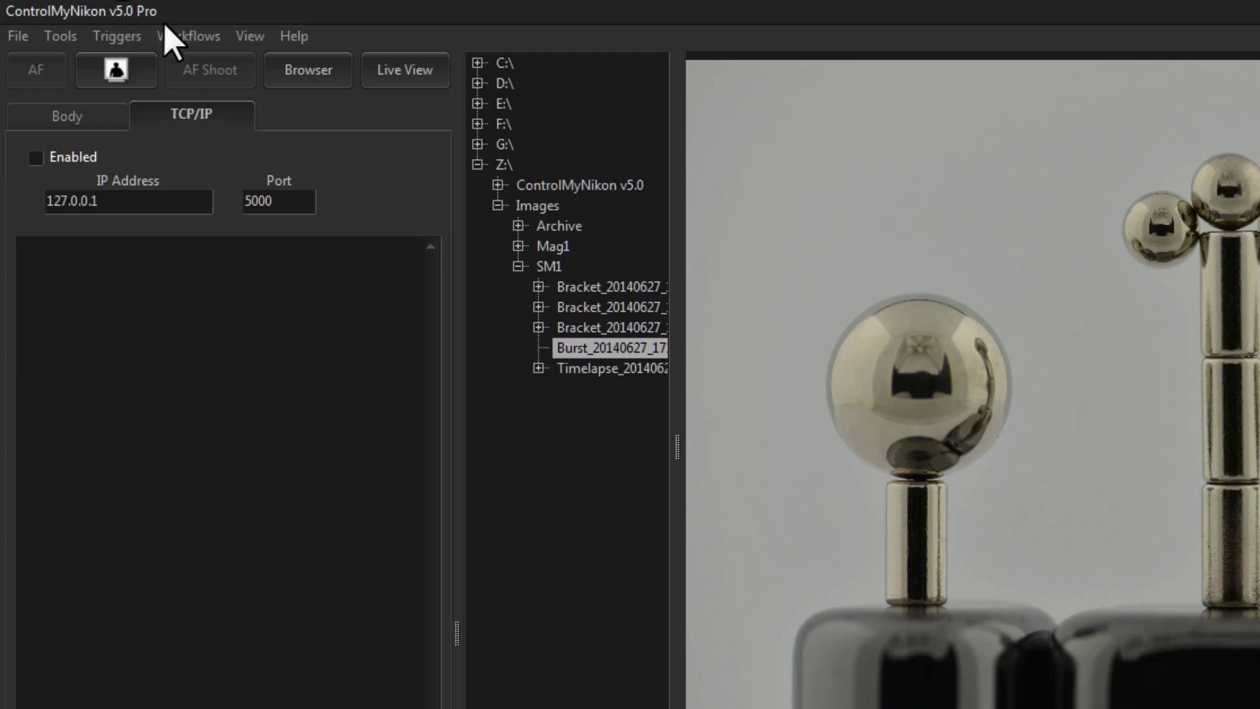
{"action": "left_click", "coordinate": [114, 36]}
{"action": "left_click", "coordinate": [121, 38]}
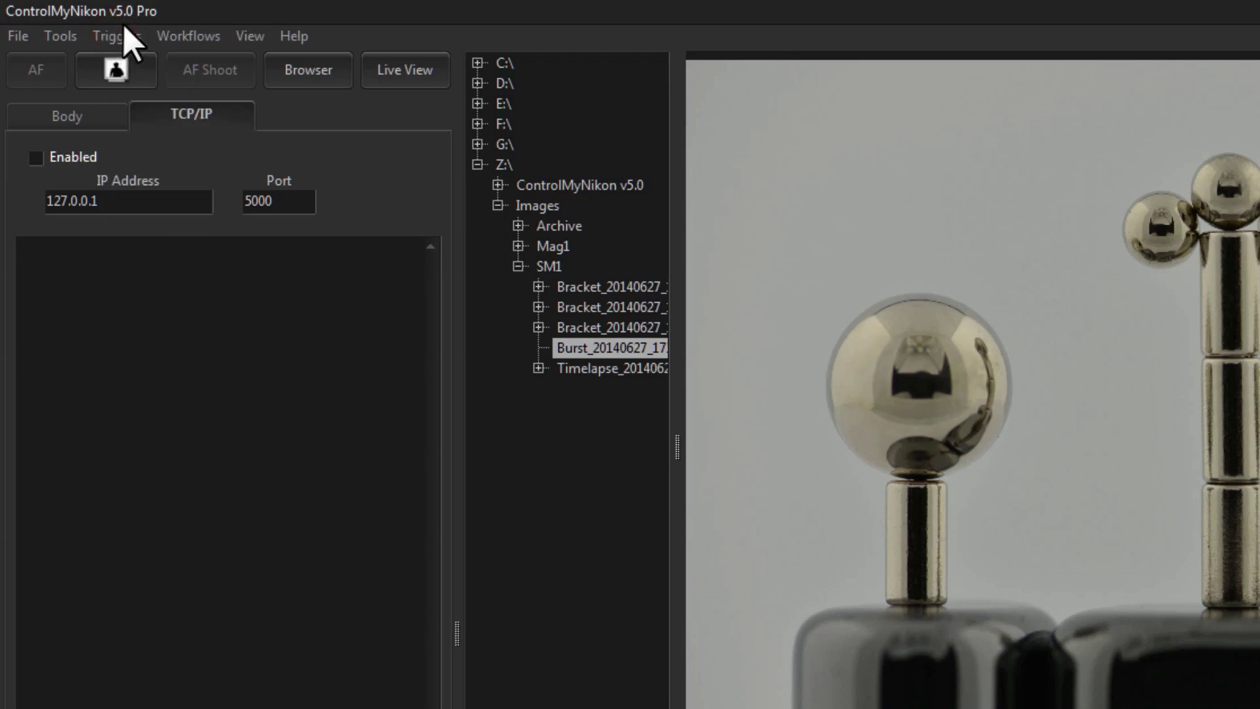
{"action": "left_click", "coordinate": [122, 200]}
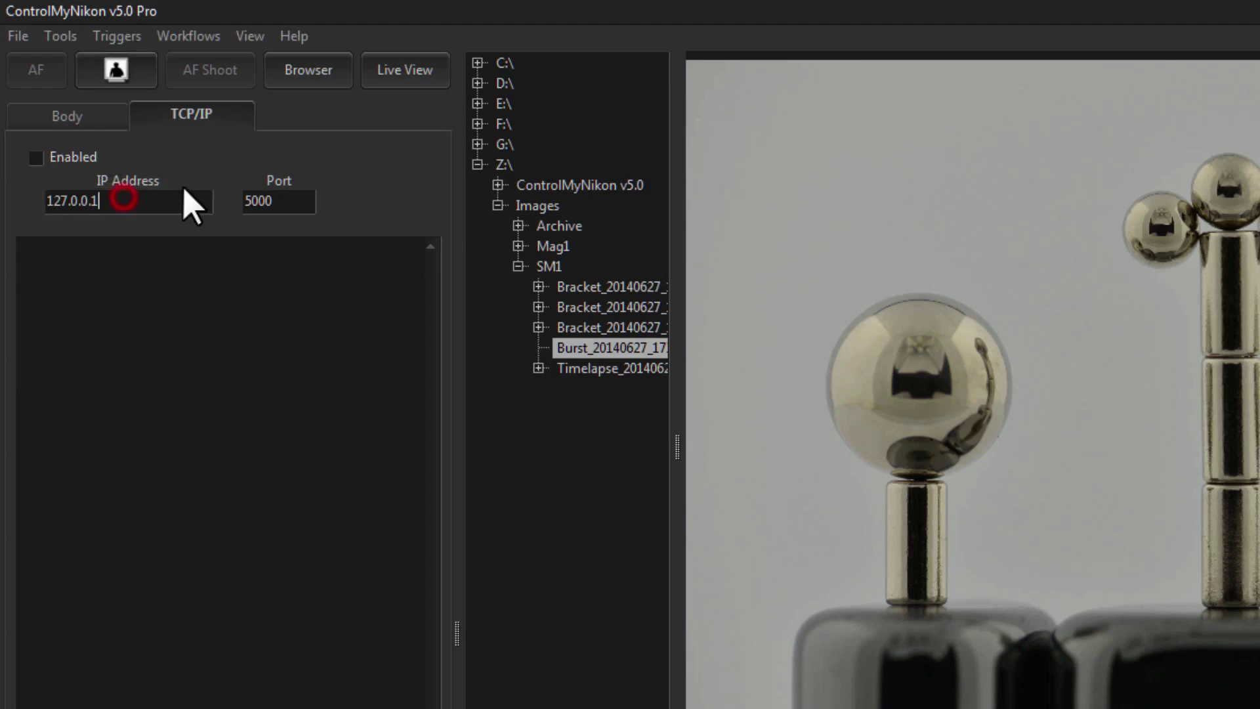
{"action": "left_click", "coordinate": [276, 201]}
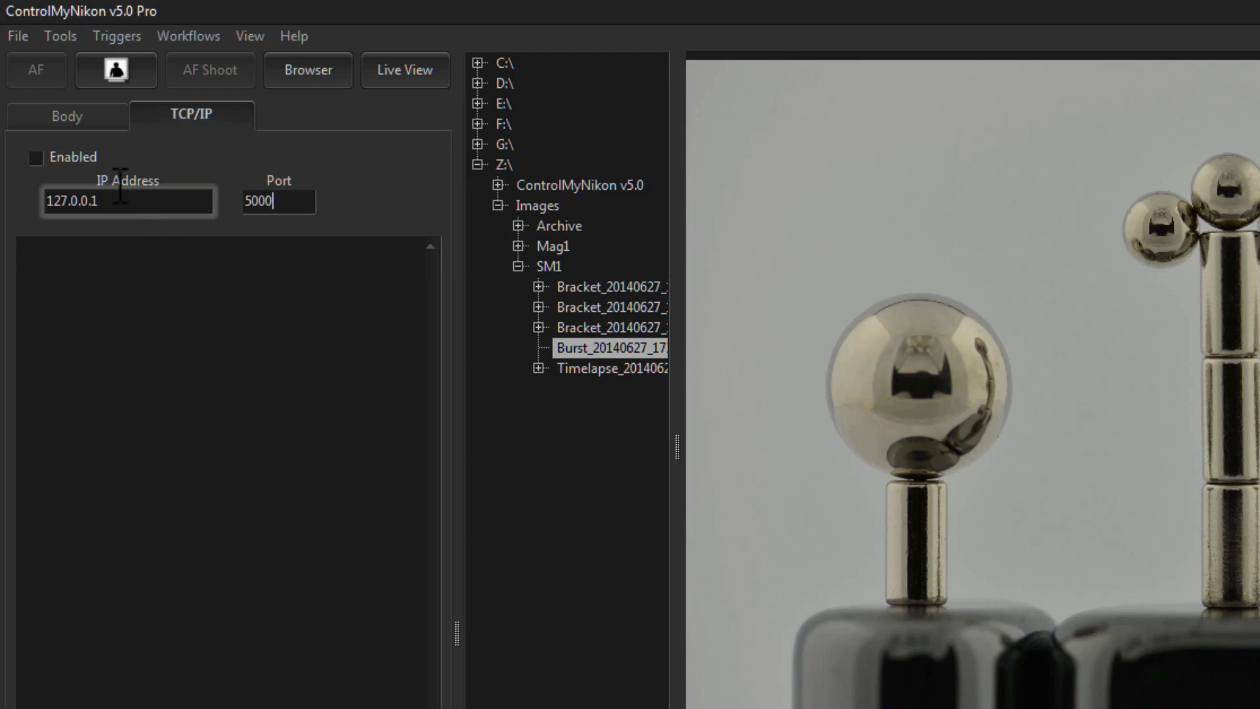
- Switch to the Speech trigger and examine the mapping of actions to words or phrases
{"action": "left_click", "coordinate": [112, 30]}
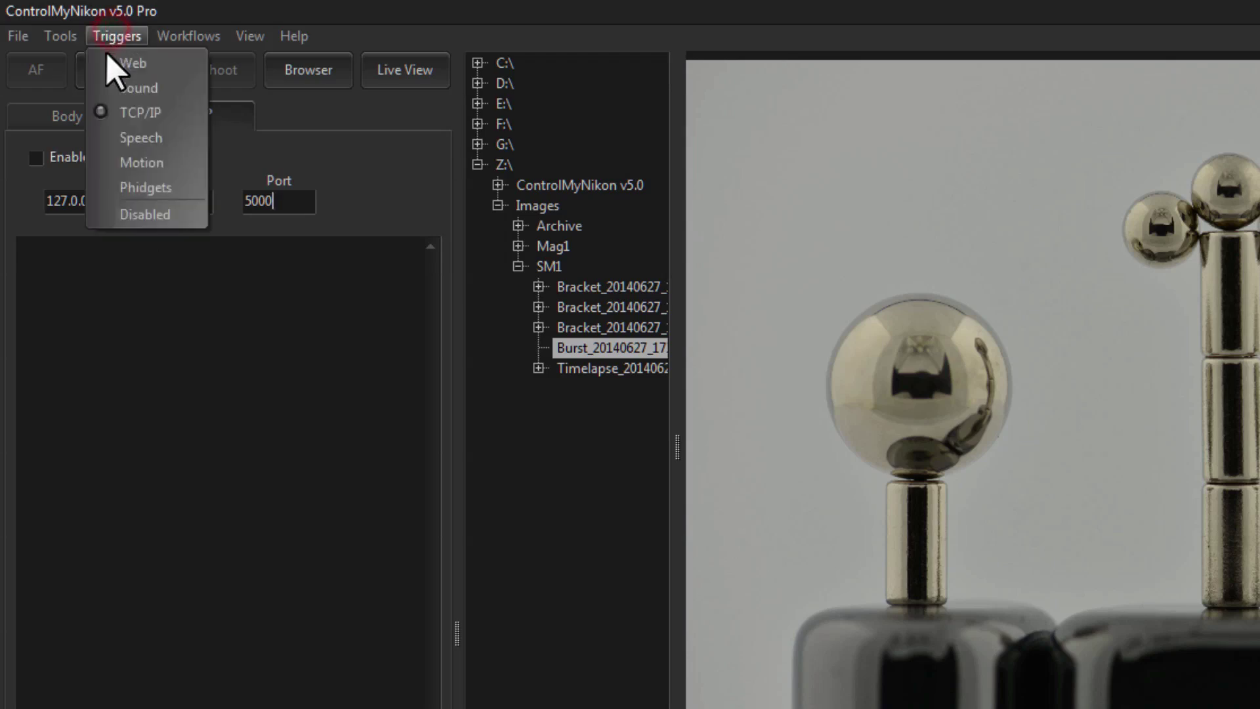
{"action": "left_click", "coordinate": [116, 138]}
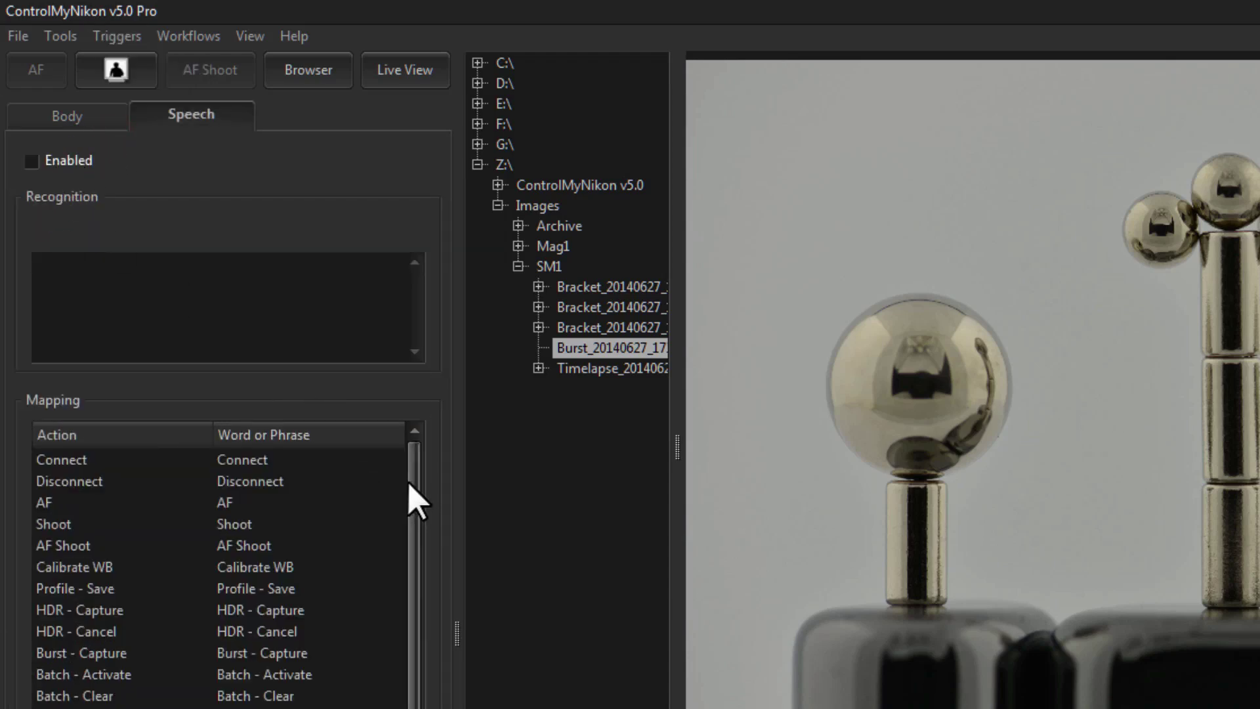
{"action": "left_click", "coordinate": [244, 481]}
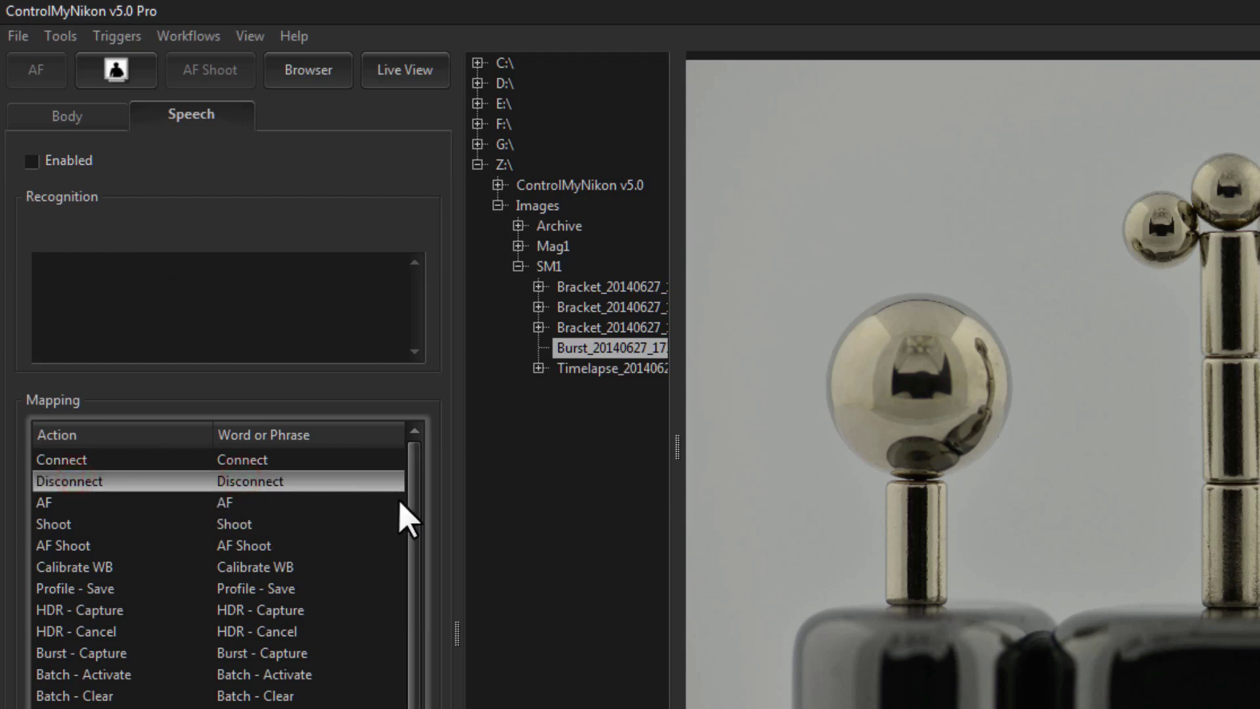
{"action": "mouse_move", "coordinate": [413, 506]}
{"action": "left_mouse_down"}
{"action": "mouse_move", "coordinate": [409, 708]}
{"action": "mouse_move", "coordinate": [422, 486]}
{"action": "left_mouse_up"}
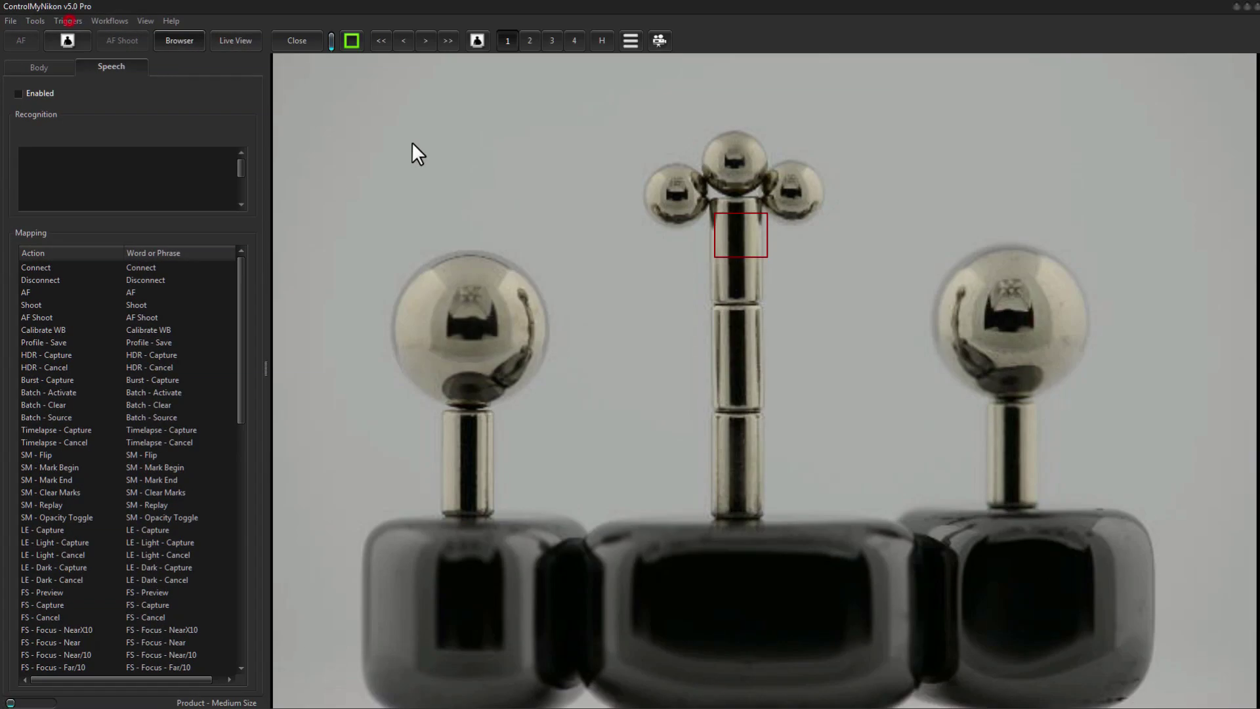
- Switch to the Motion trigger and enable motion detection on the live view
{"action": "left_click", "coordinate": [69, 20]}
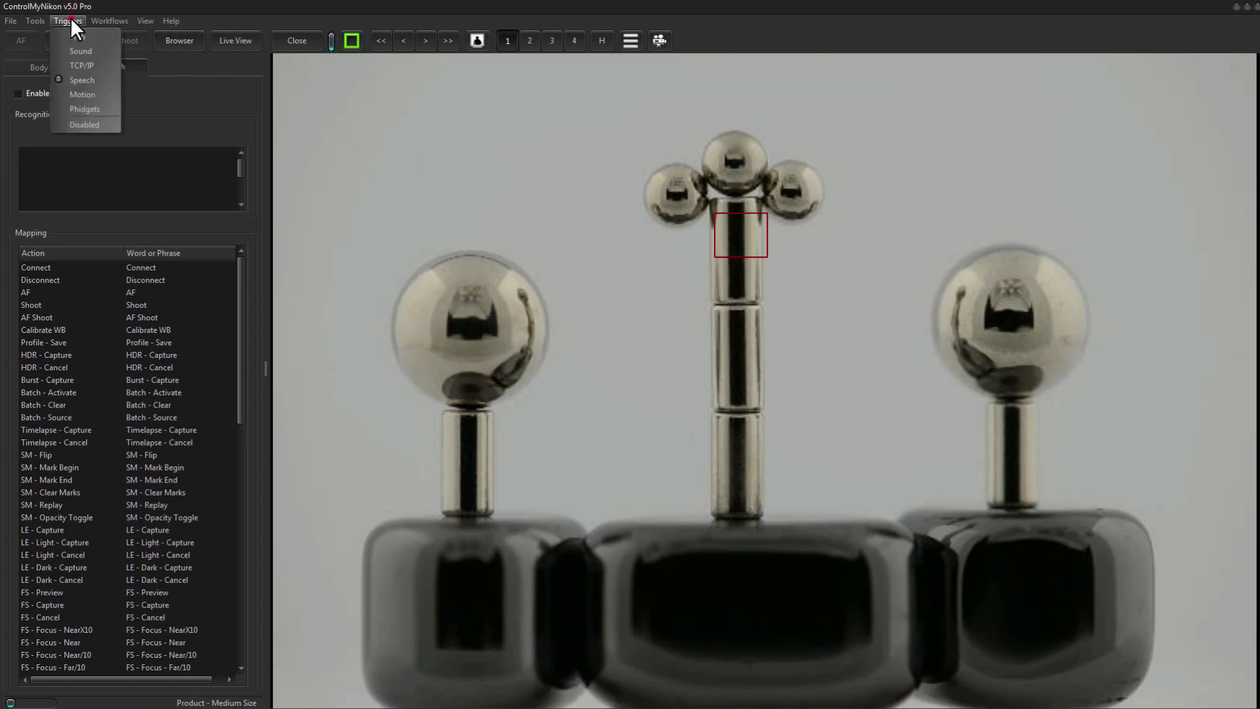
{"action": "left_click", "coordinate": [88, 91]}
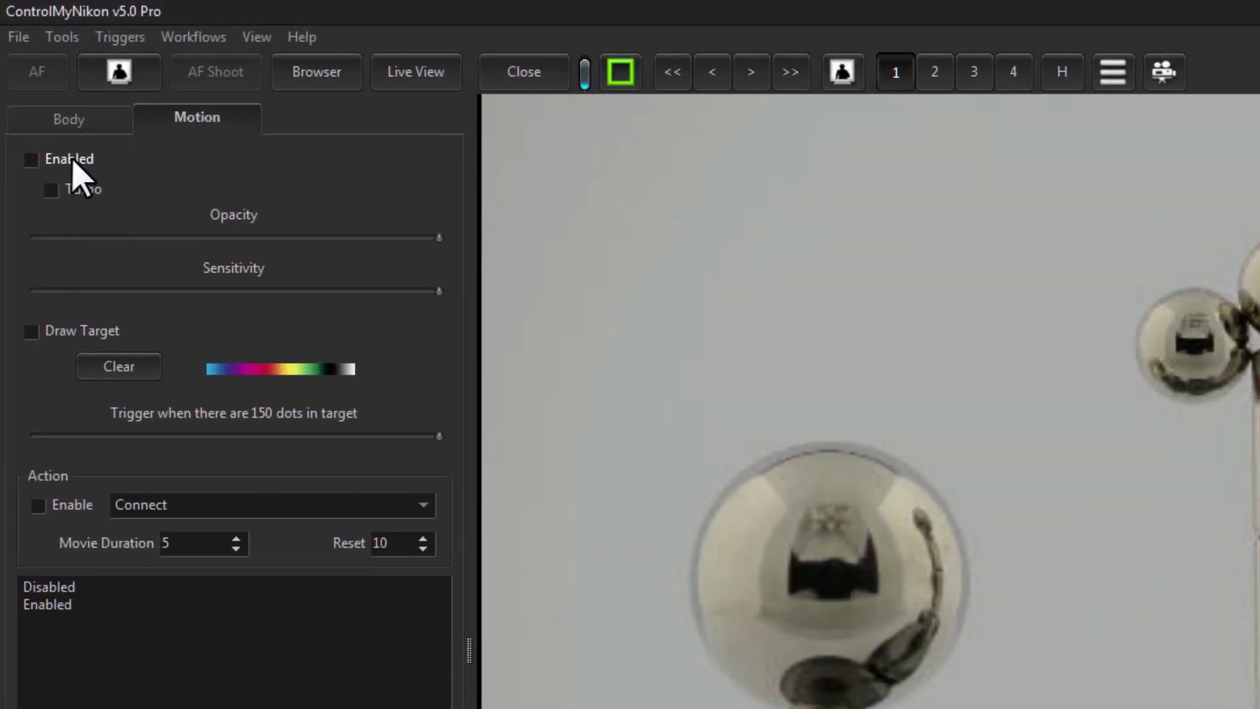
{"action": "left_click", "coordinate": [73, 157]}
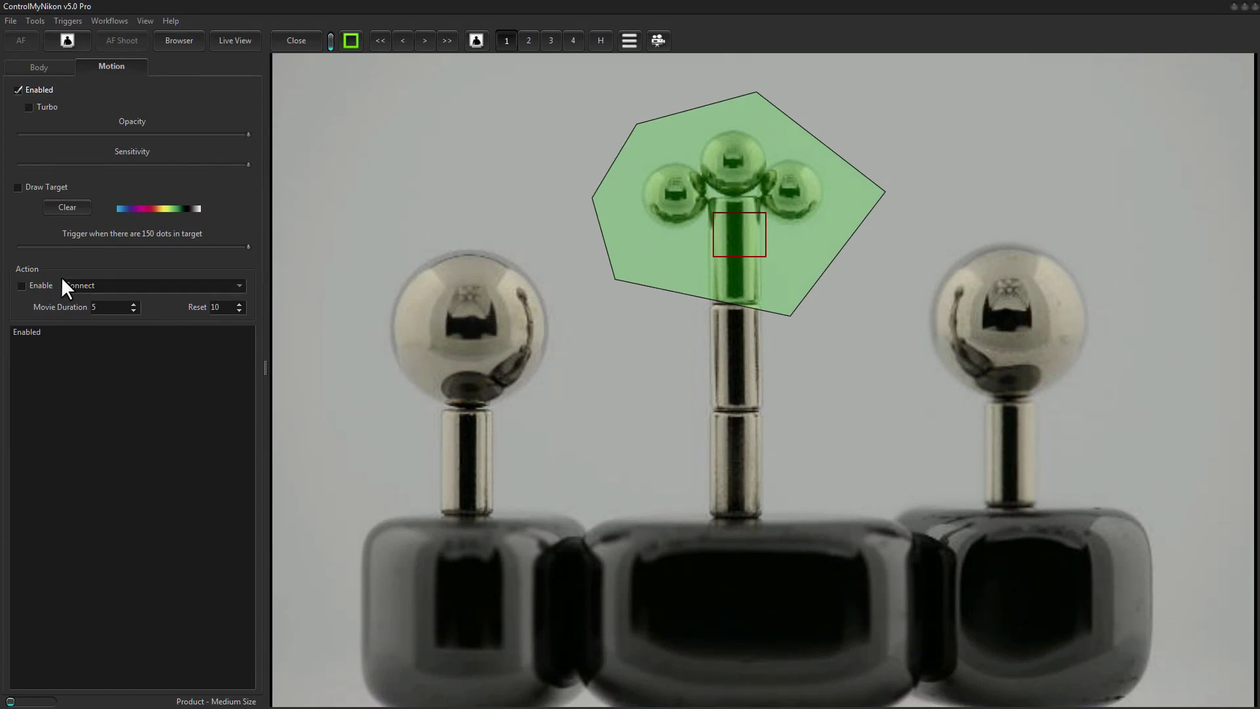
- Enable the motion trigger's action, choose Shoot as the action, and disable the action again
{"action": "left_click", "coordinate": [22, 285]}
{"action": "left_click", "coordinate": [207, 288]}
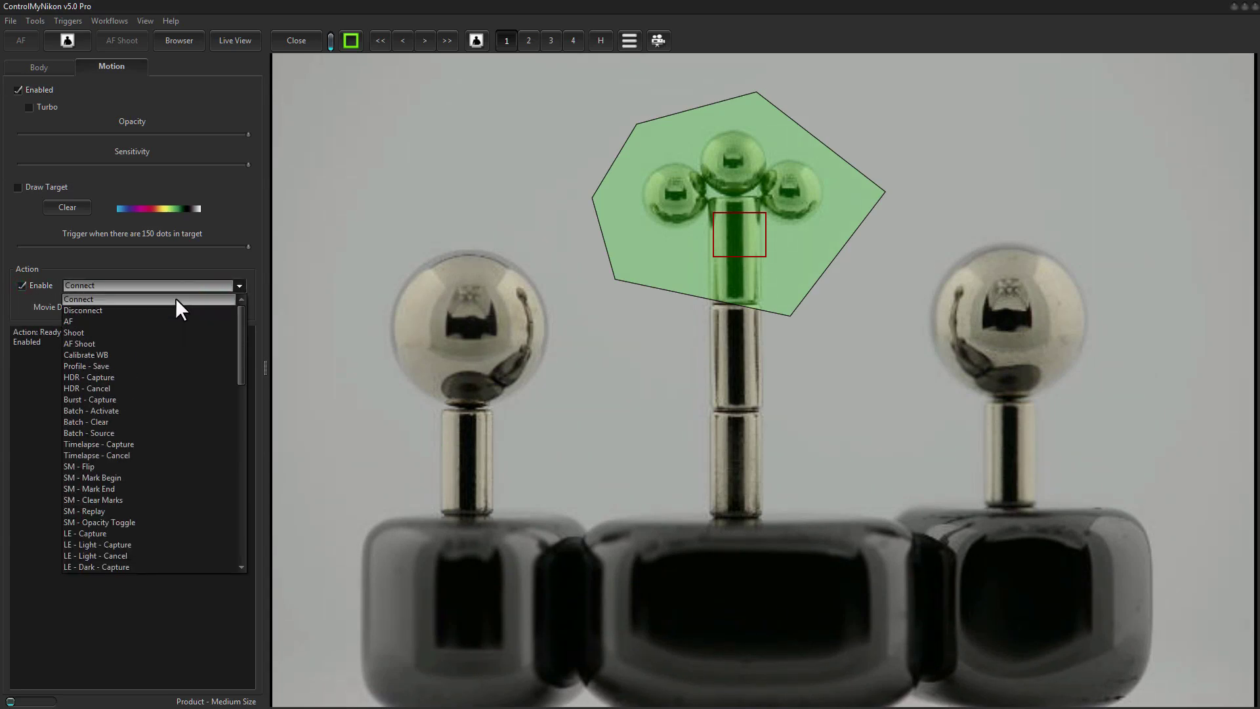
{"action": "left_click", "coordinate": [175, 298]}
{"action": "left_click", "coordinate": [22, 285]}
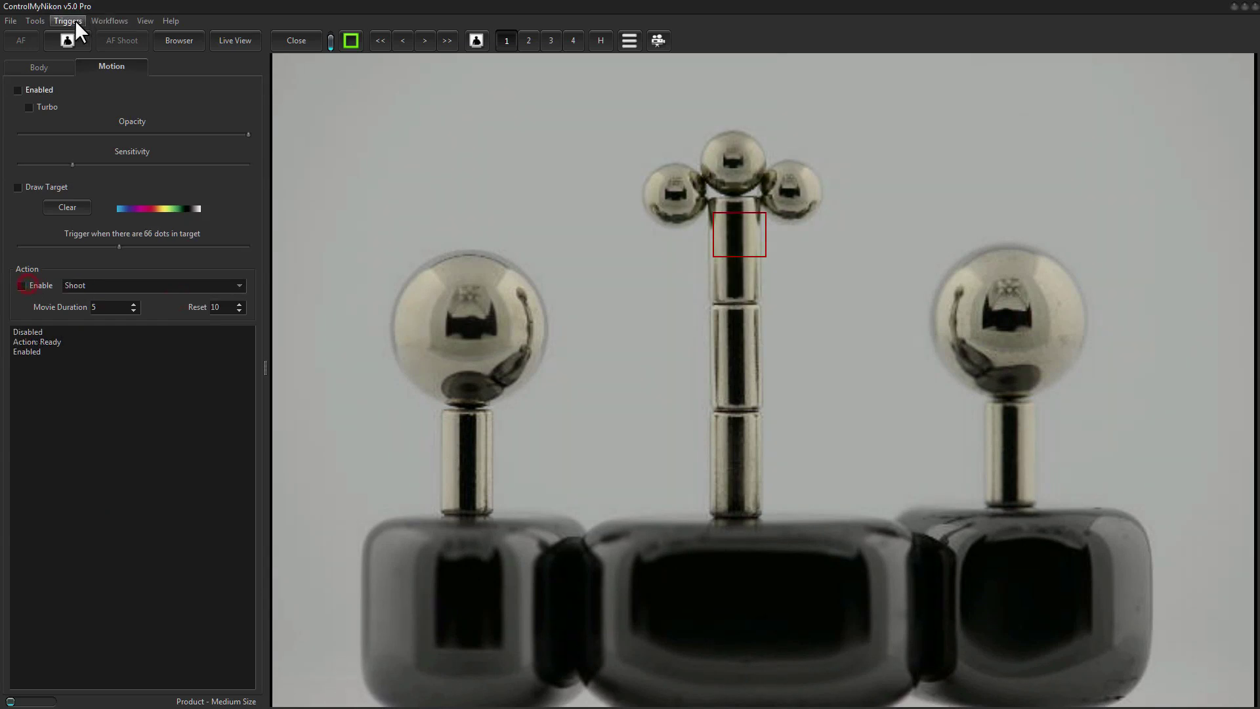
- Examine the other actions available for the Motion trigger, keeping Shoot selected
{"action": "left_click", "coordinate": [73, 21]}
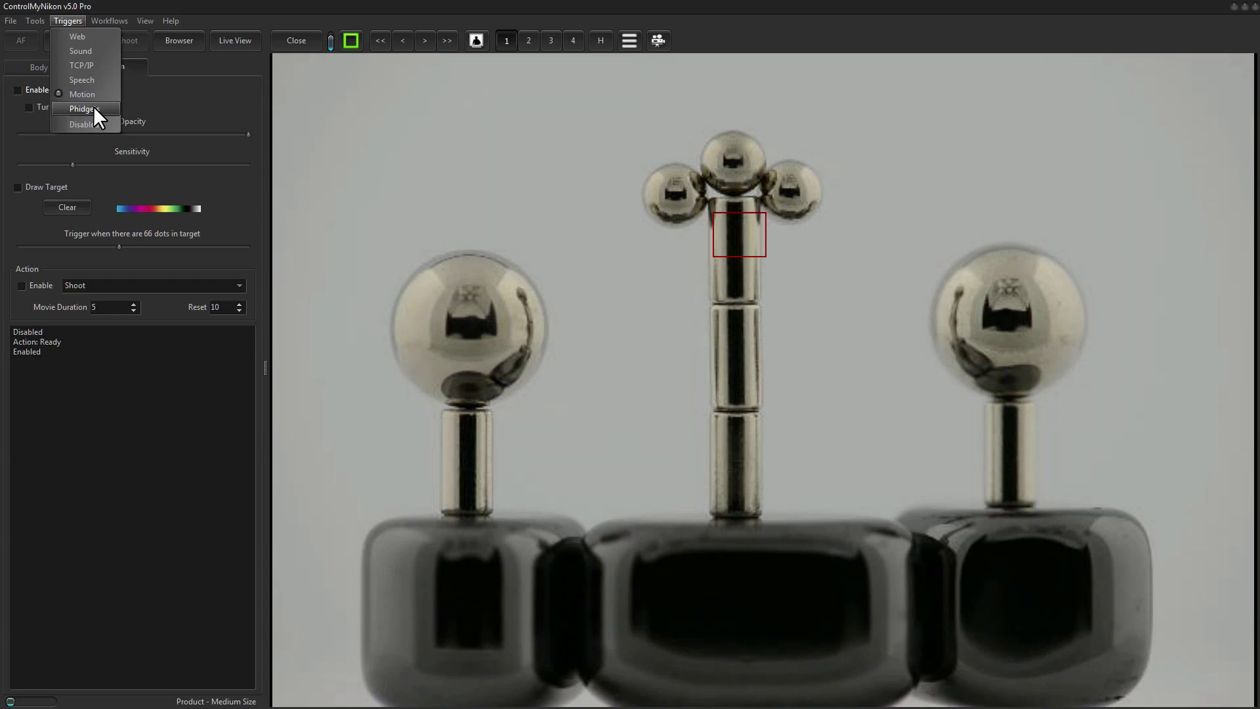
{"action": "left_click", "coordinate": [116, 282]}
{"action": "left_click_drag", "start_coordinate": [239, 348], "coordinate": [249, 306]}
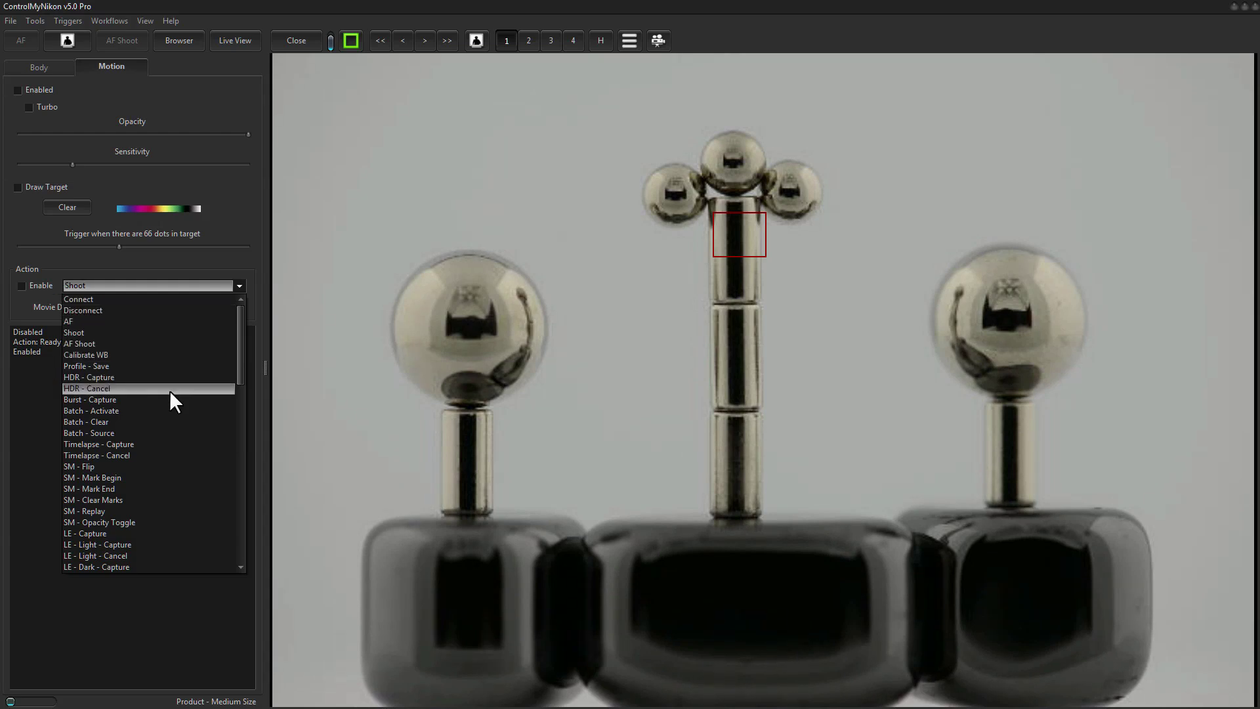
{"action": "left_click", "coordinate": [111, 63]}
- Disable the triggers and disconnect the Nikon D800
{"action": "left_click", "coordinate": [68, 21]}
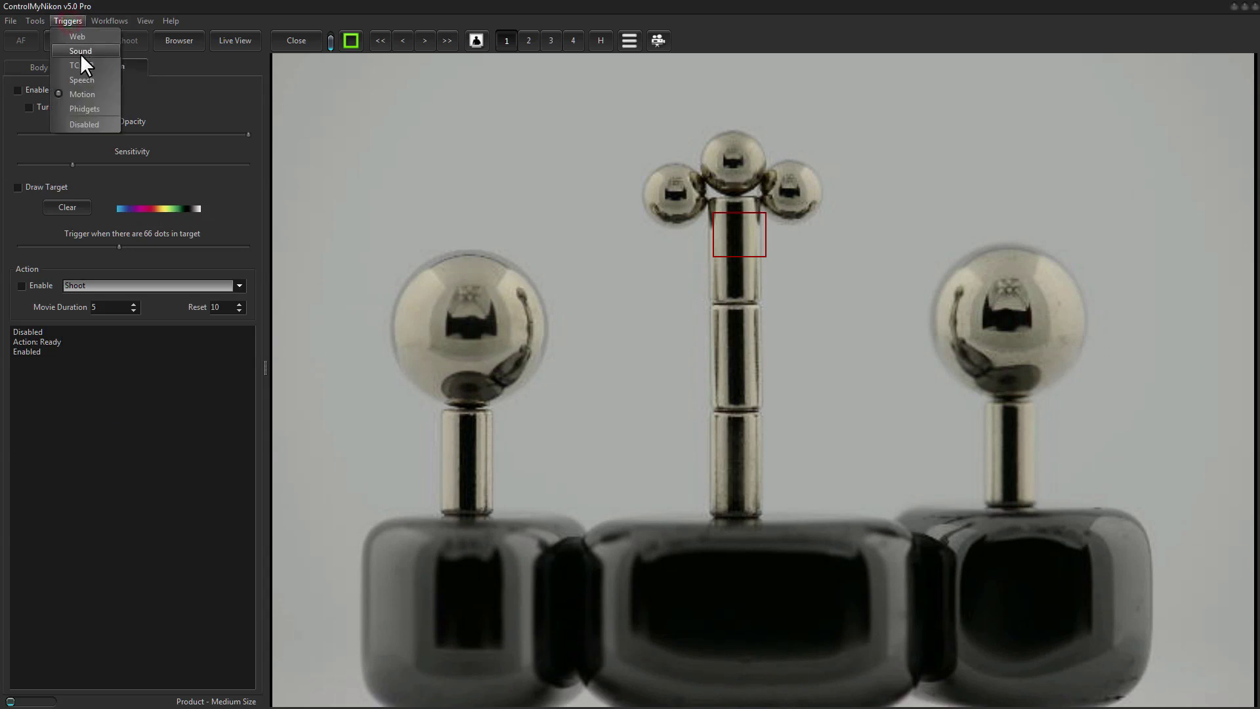
{"action": "left_click", "coordinate": [80, 124]}
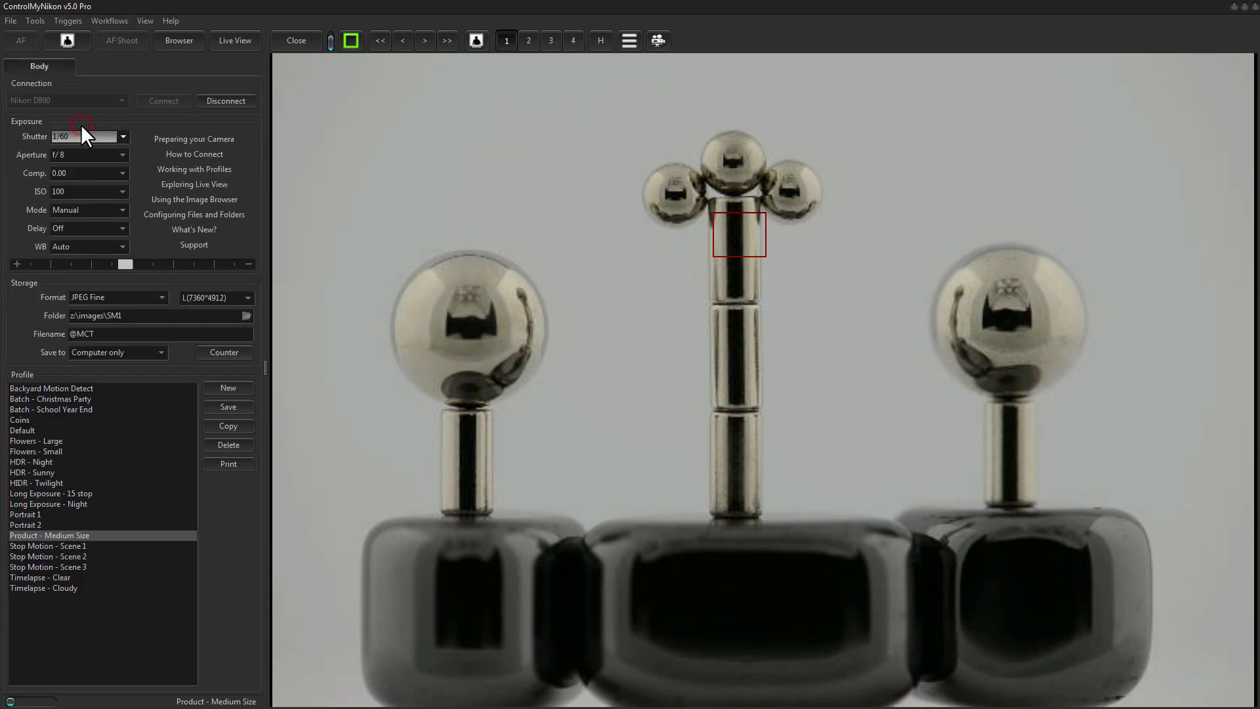
{"action": "left_click", "coordinate": [207, 96]}
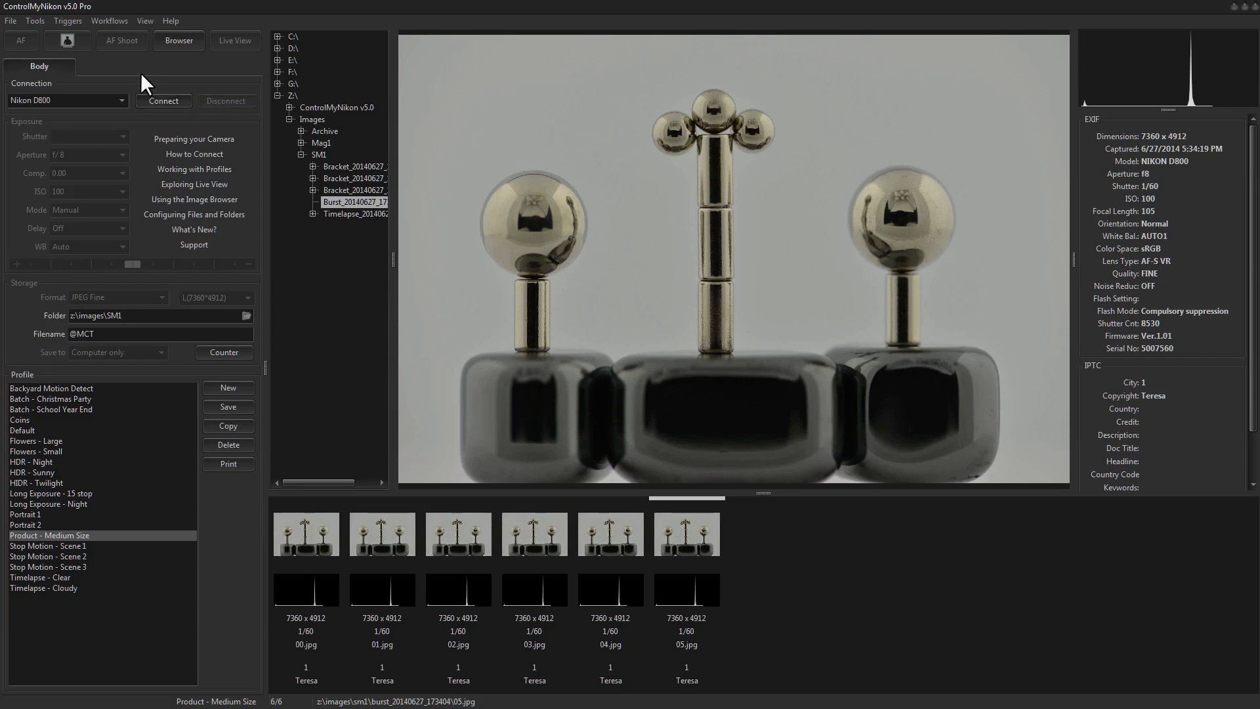
- Try the Lucky, WOT and Opus interface themes in turn
{"action": "left_click", "coordinate": [34, 21]}
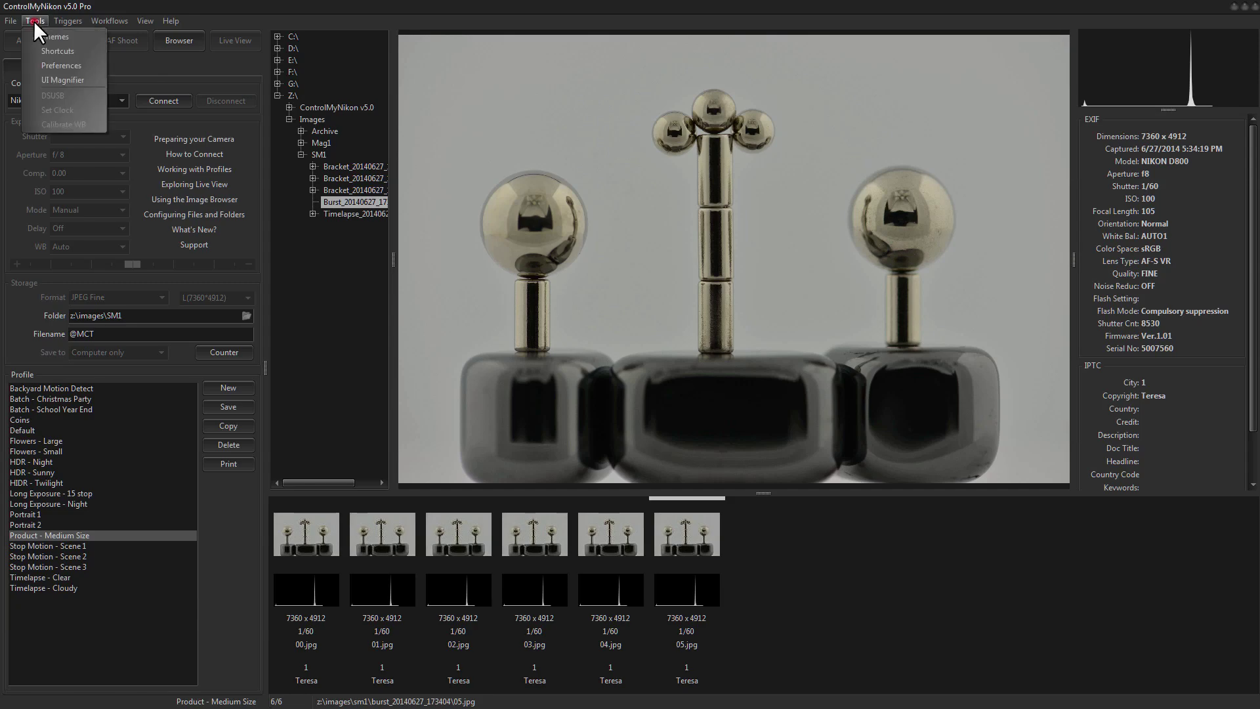
{"action": "left_click", "coordinate": [41, 34]}
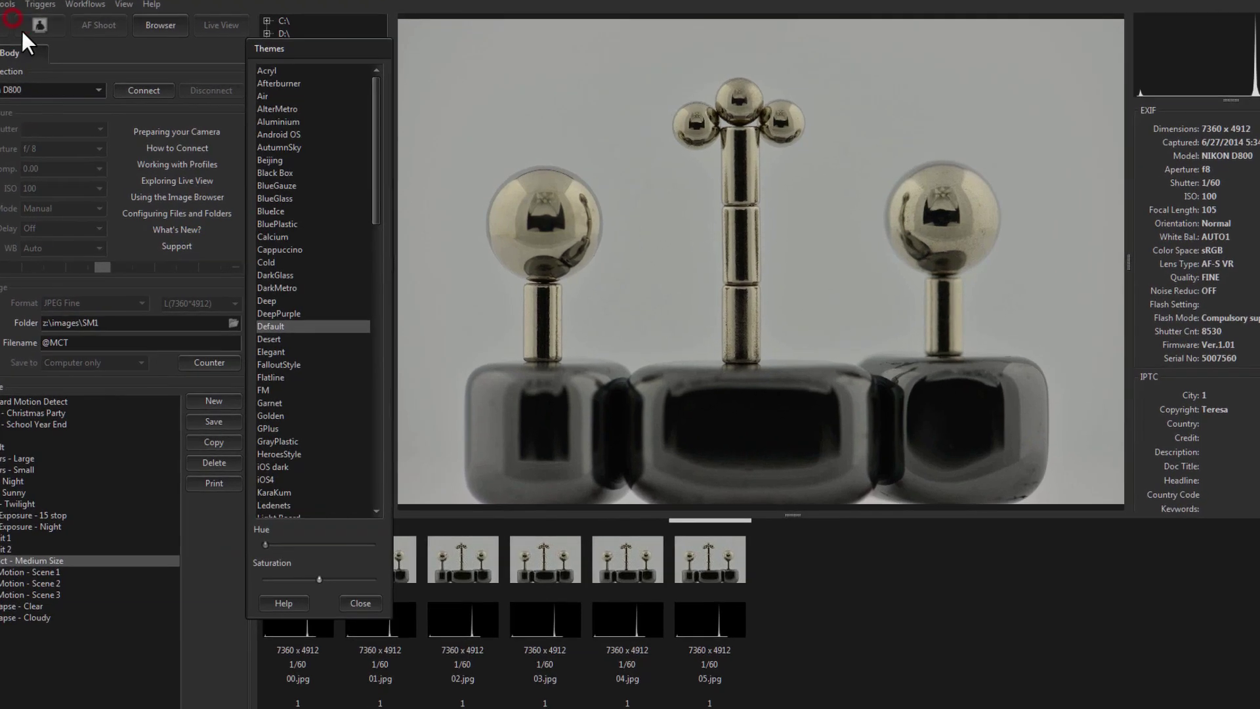
{"action": "left_click_drag", "start_coordinate": [369, 108], "coordinate": [368, 282]}
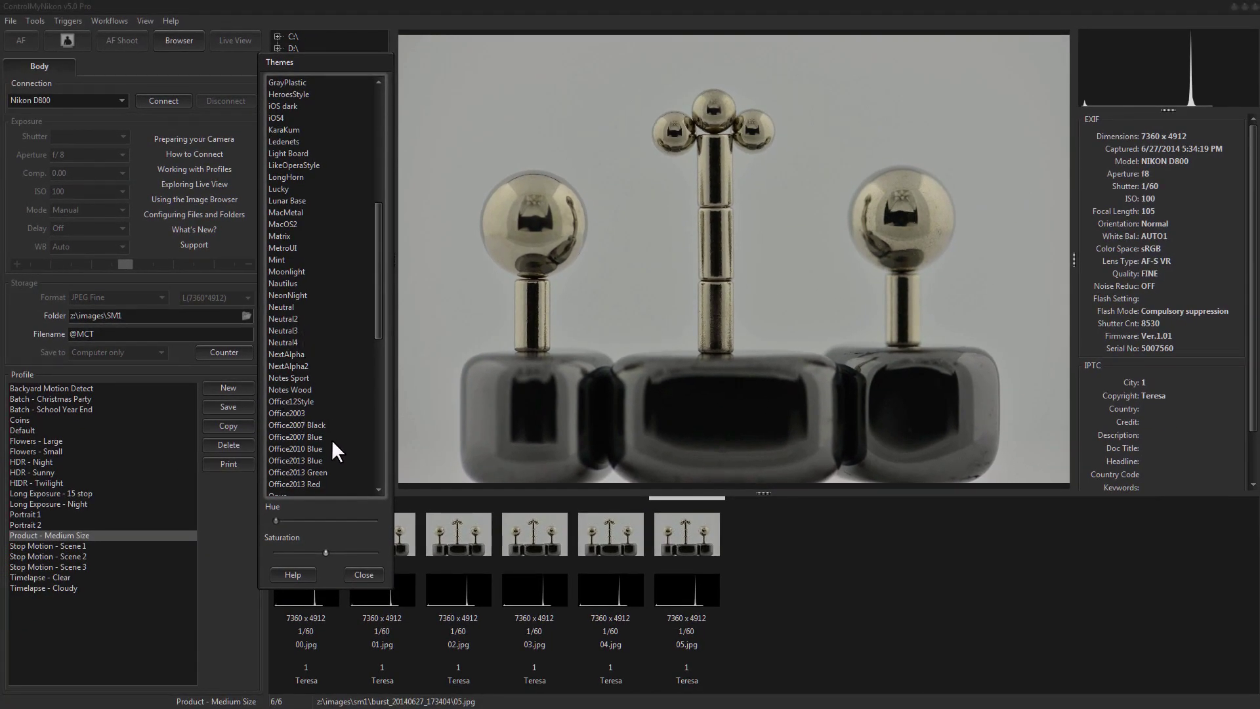
{"action": "left_click", "coordinate": [282, 188]}
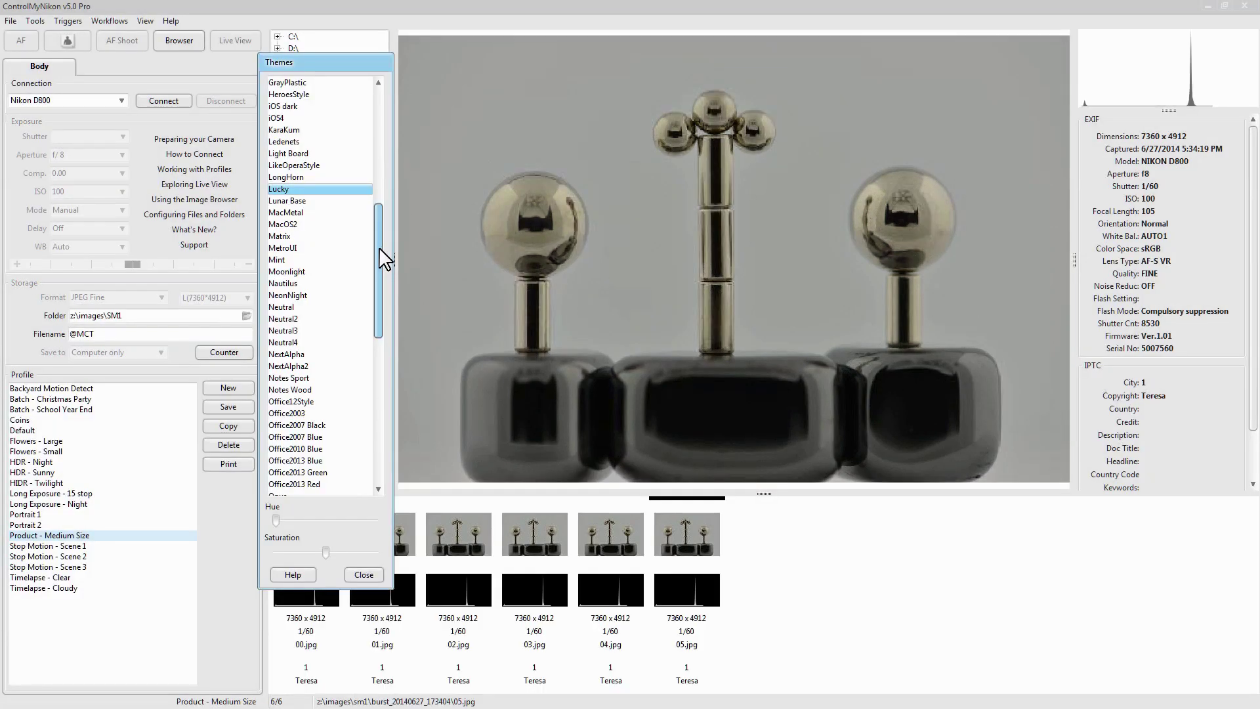
{"action": "left_click_drag", "start_coordinate": [379, 248], "coordinate": [371, 462]}
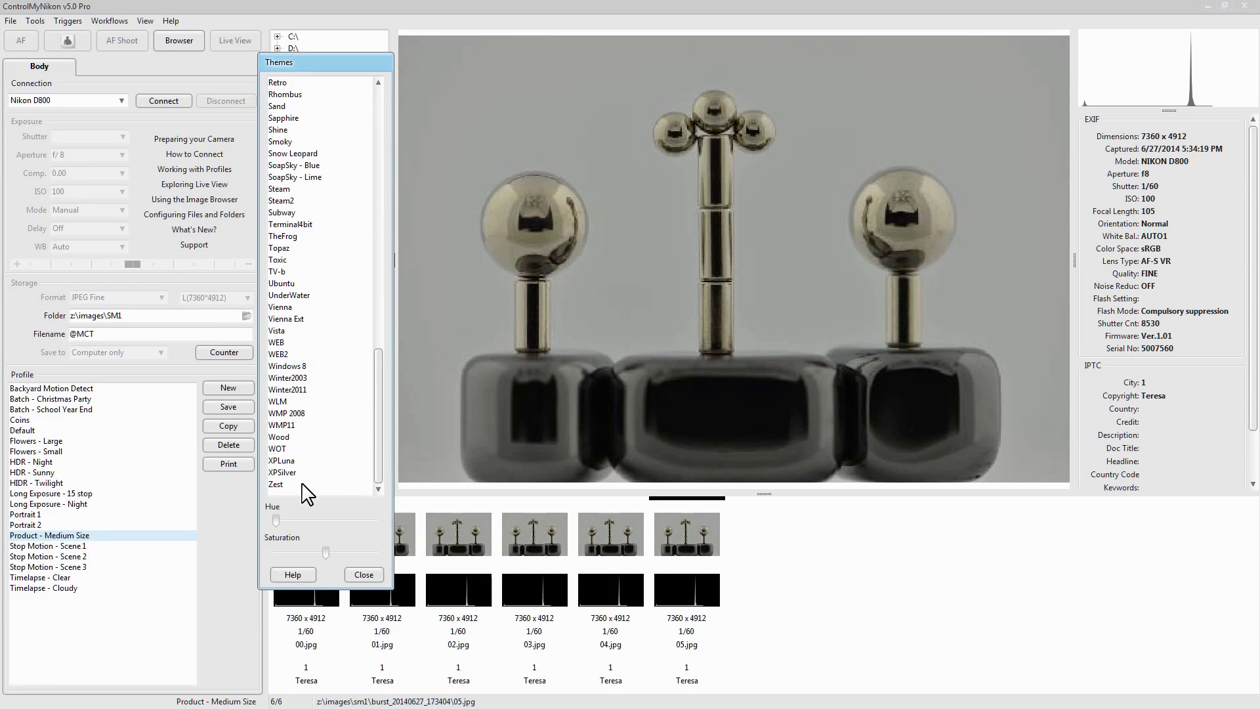
{"action": "left_click", "coordinate": [281, 448]}
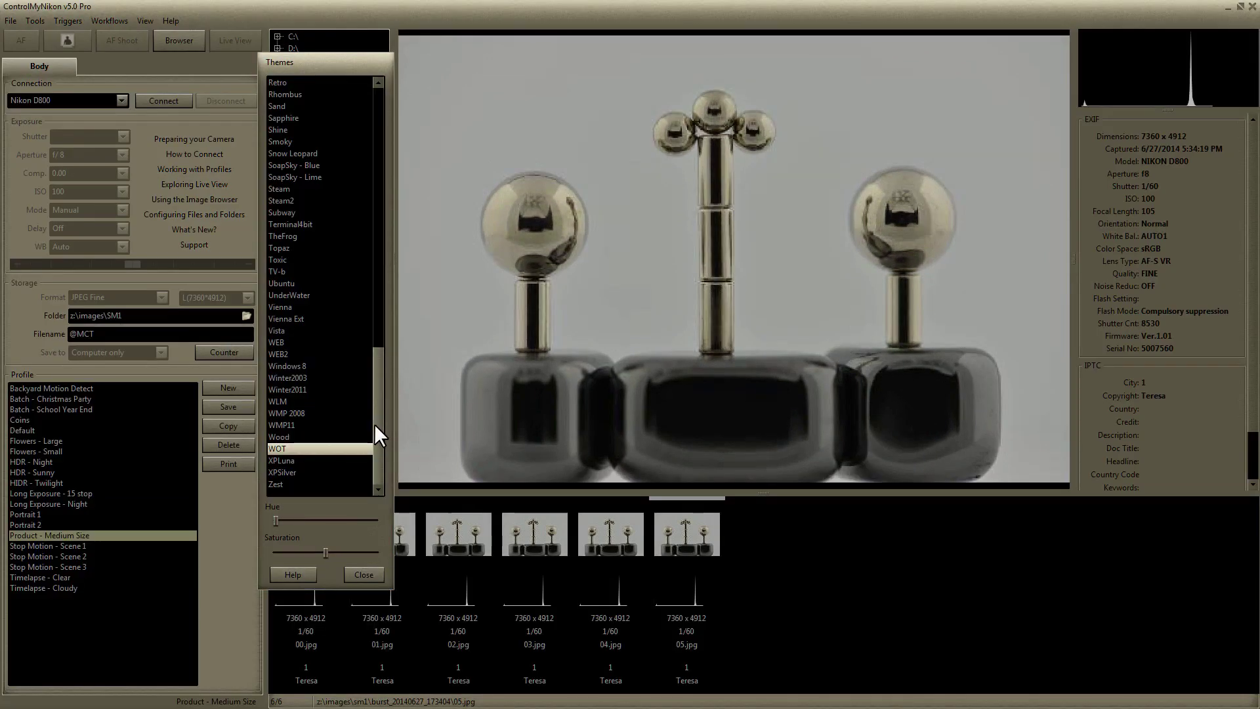
{"action": "left_click_drag", "start_coordinate": [373, 426], "coordinate": [387, 324]}
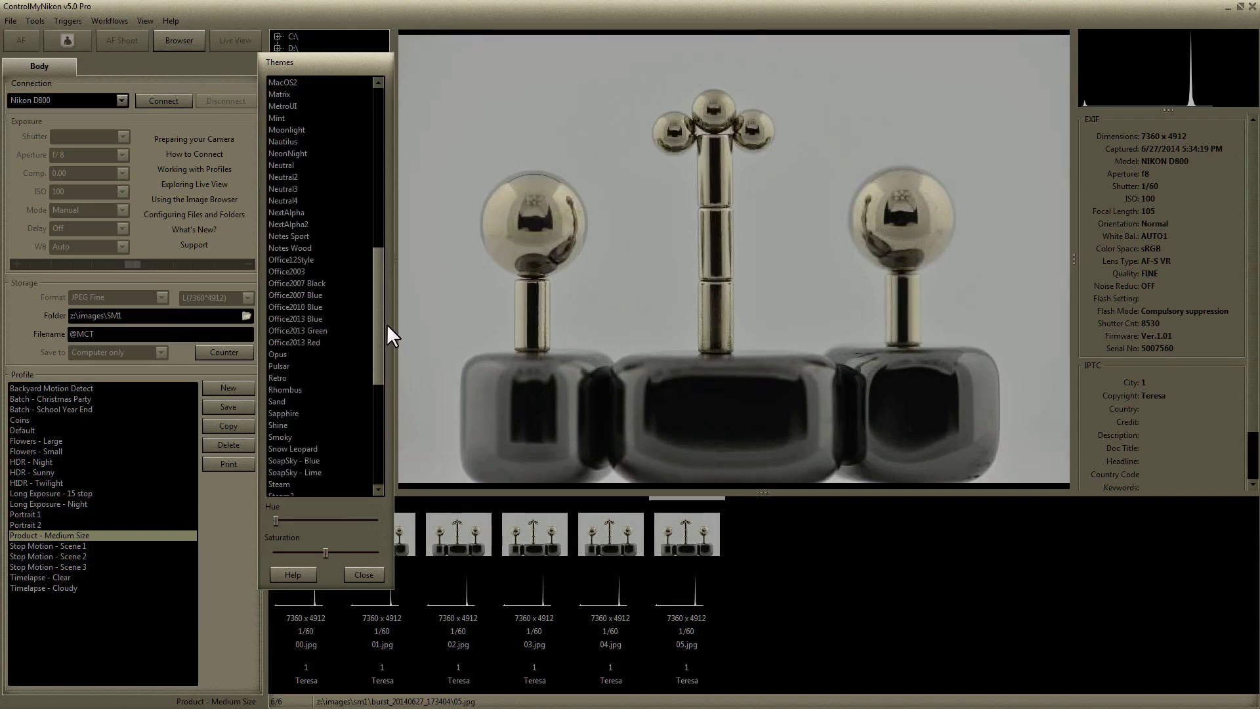
{"action": "left_click", "coordinate": [278, 354]}
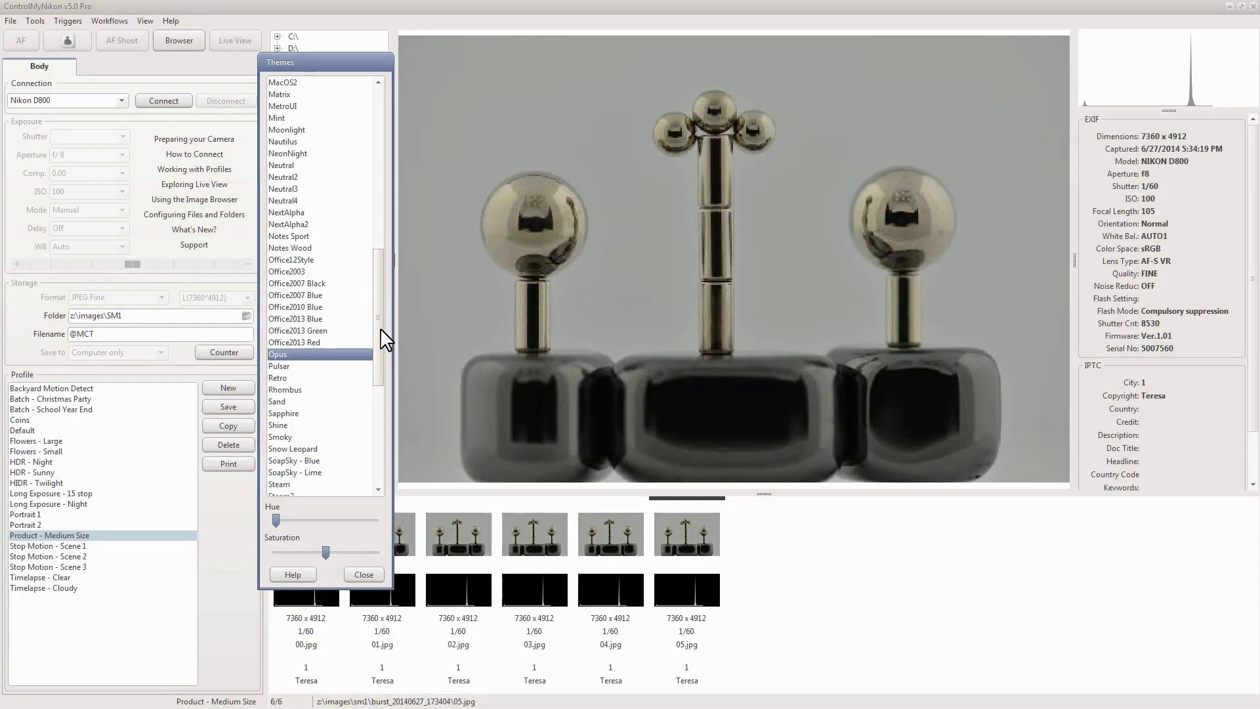
- Restore the Default interface theme and close the theme selection
{"action": "left_click_drag", "start_coordinate": [379, 335], "coordinate": [374, 155]}
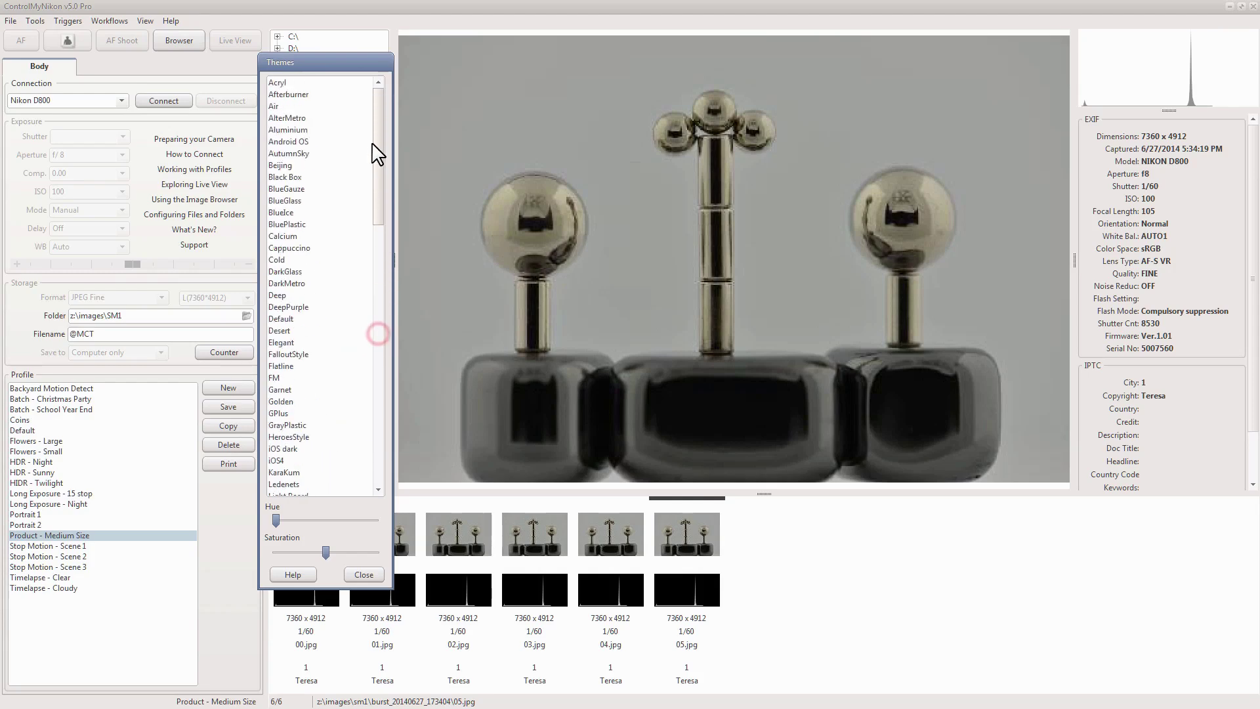
{"action": "left_click", "coordinate": [282, 319]}
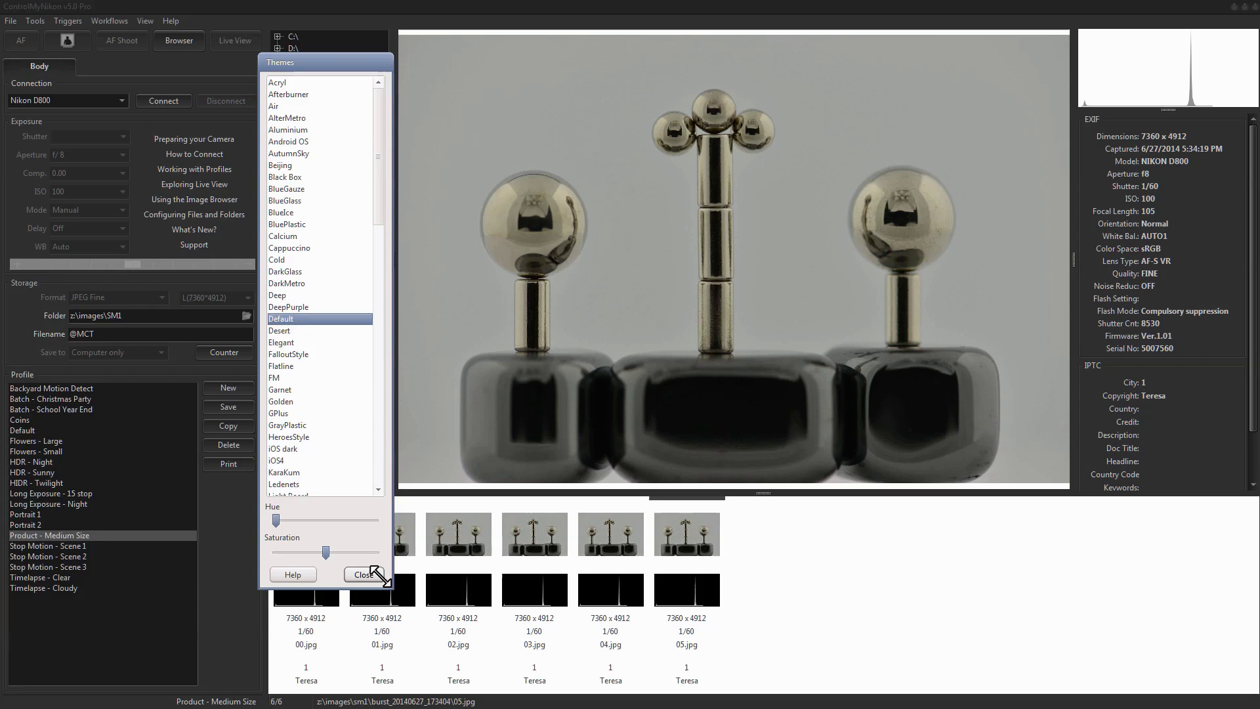
{"action": "left_click", "coordinate": [366, 575]}
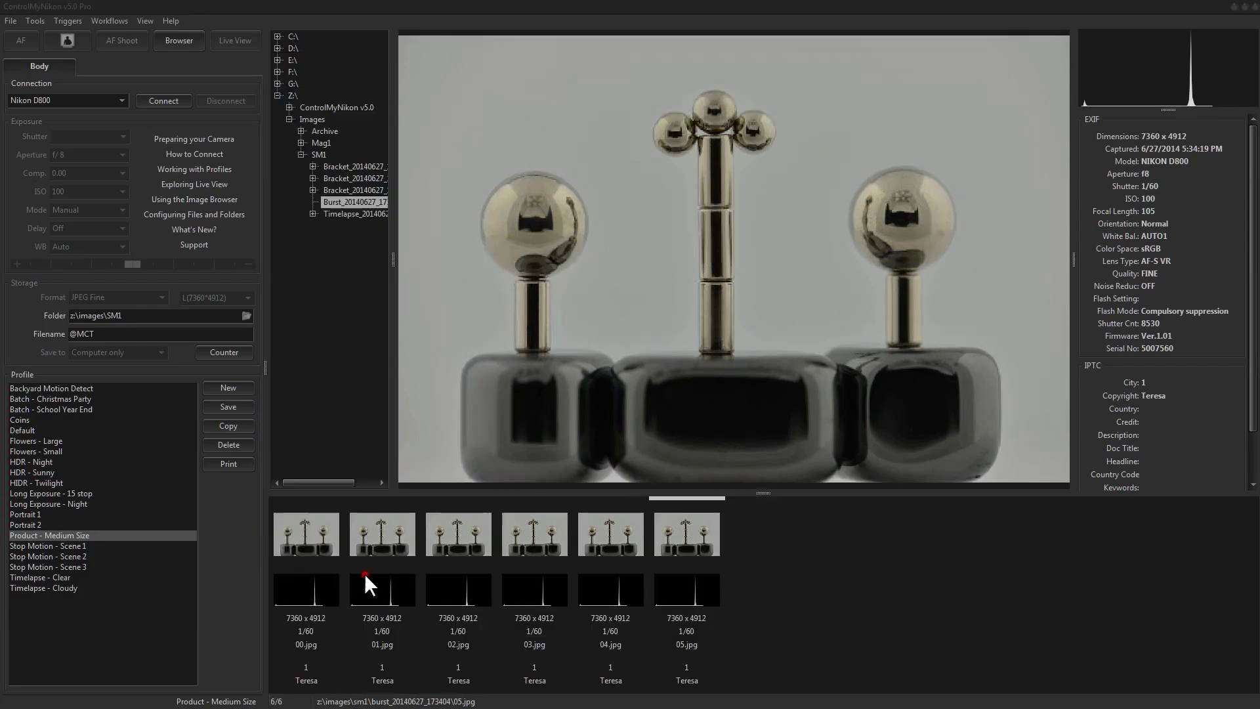
- Review the full list of actions that accept keyboard shortcuts, including Toggle IB/LV, and close it
{"action": "left_click", "coordinate": [36, 19]}
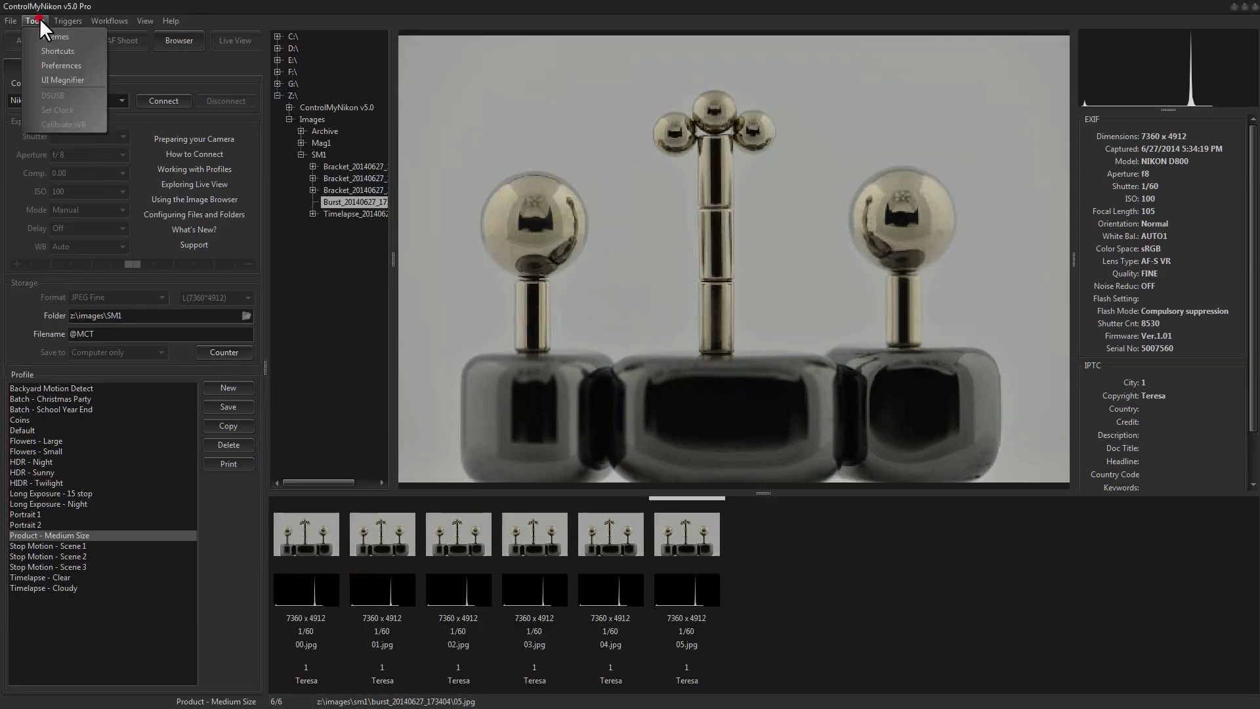
{"action": "left_click", "coordinate": [44, 51]}
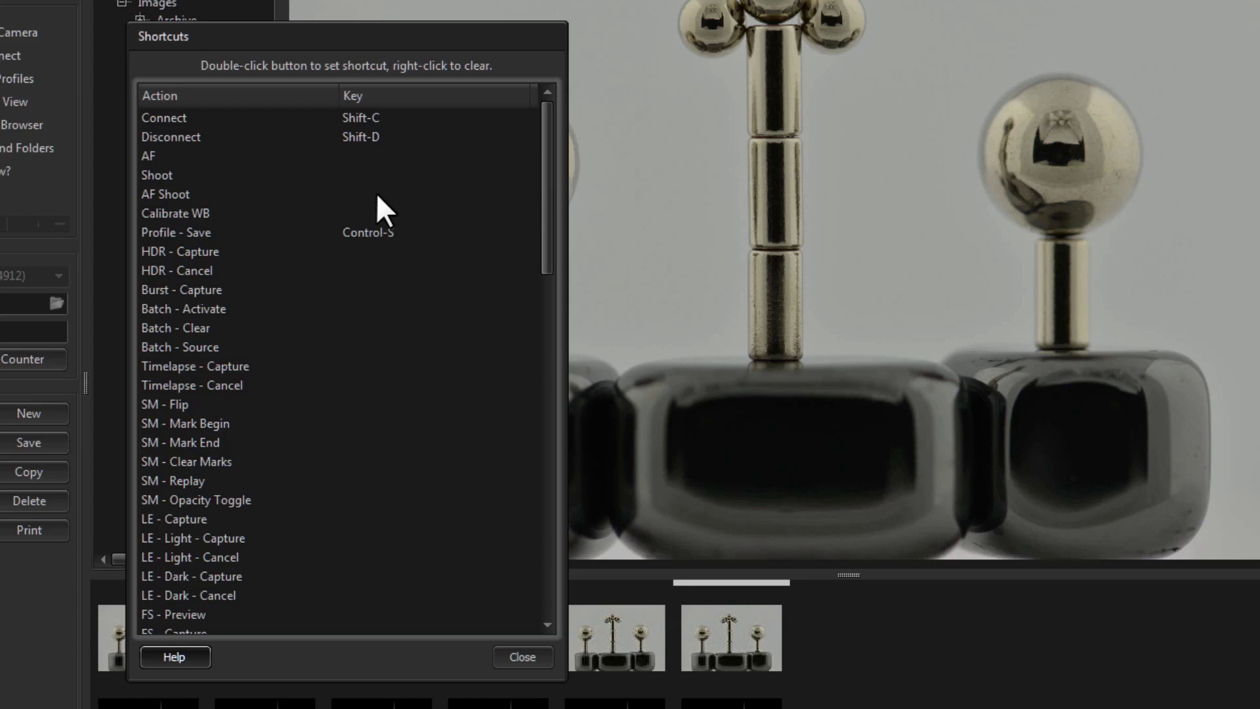
{"action": "left_click", "coordinate": [550, 134]}
{"action": "left_click_drag", "start_coordinate": [548, 133], "coordinate": [545, 498]}
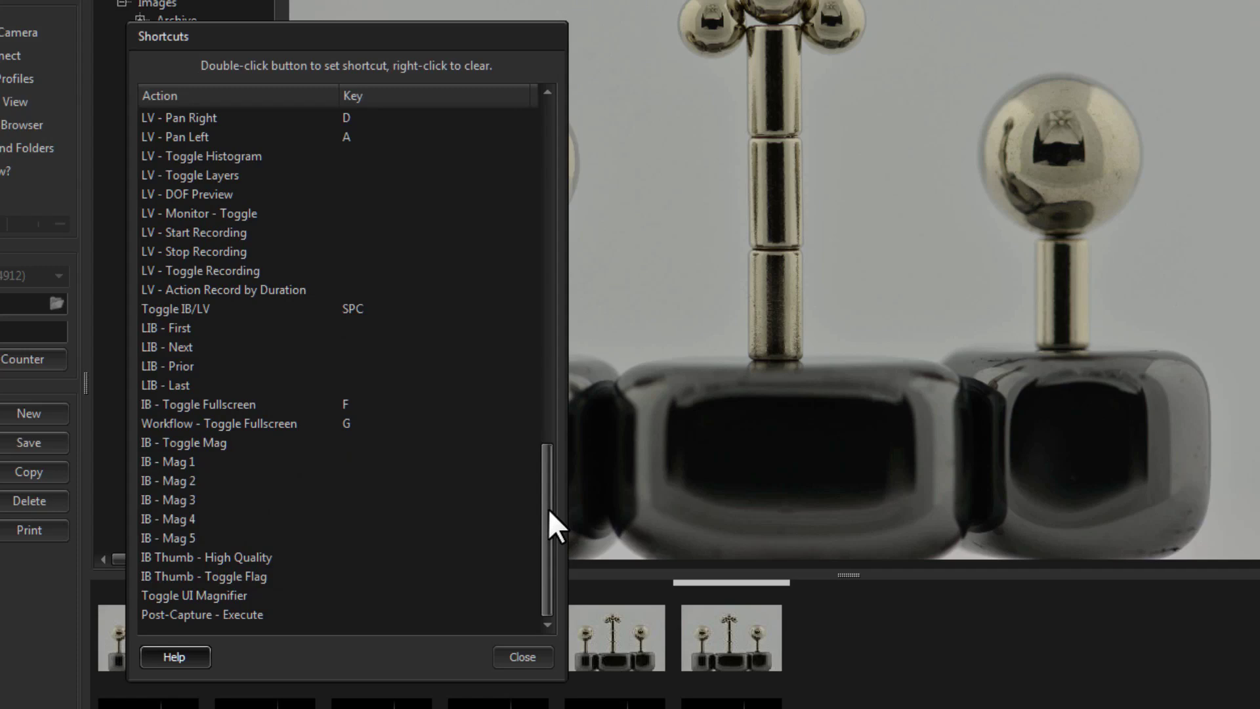
{"action": "left_click_drag", "start_coordinate": [550, 506], "coordinate": [553, 498]}
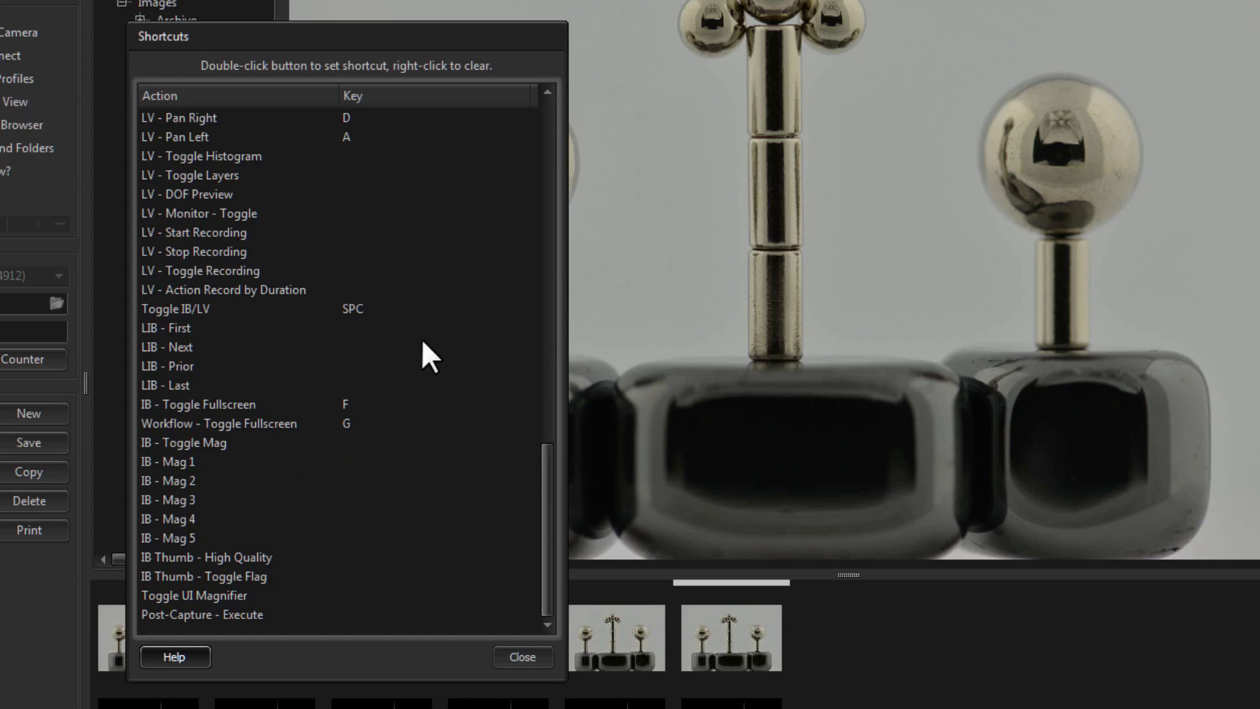
{"action": "left_click", "coordinate": [169, 309]}
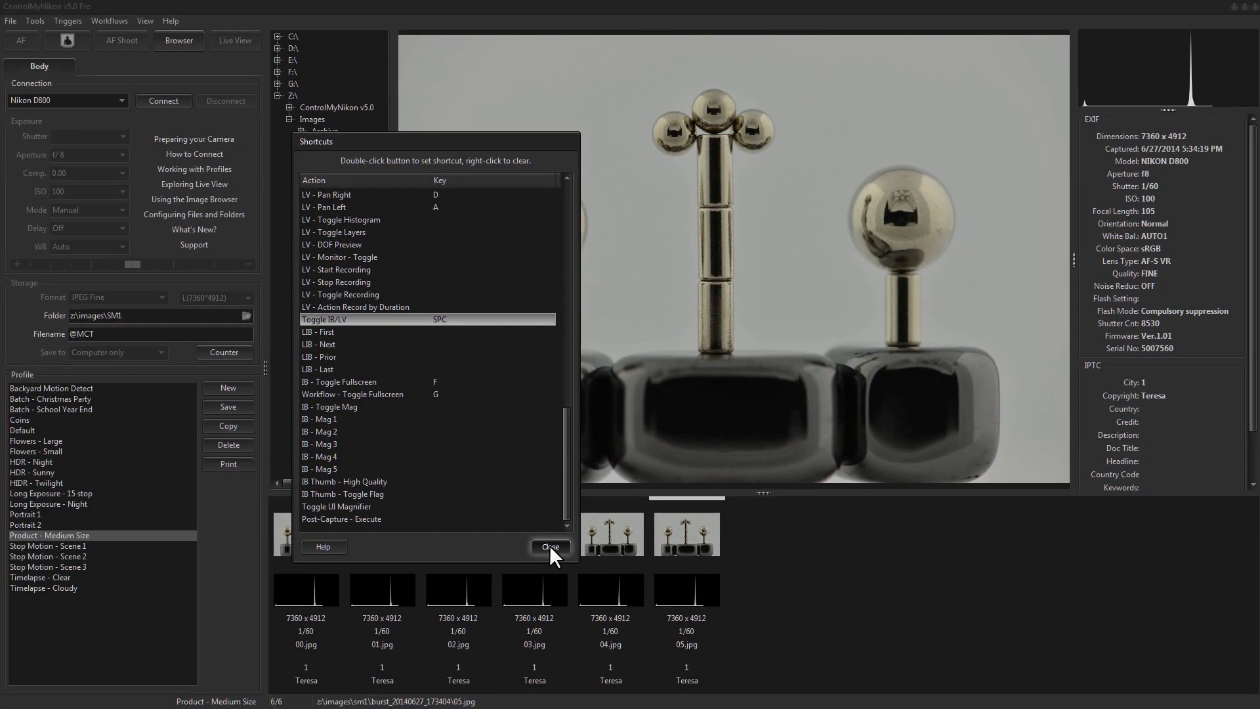
{"action": "left_click", "coordinate": [549, 544]}
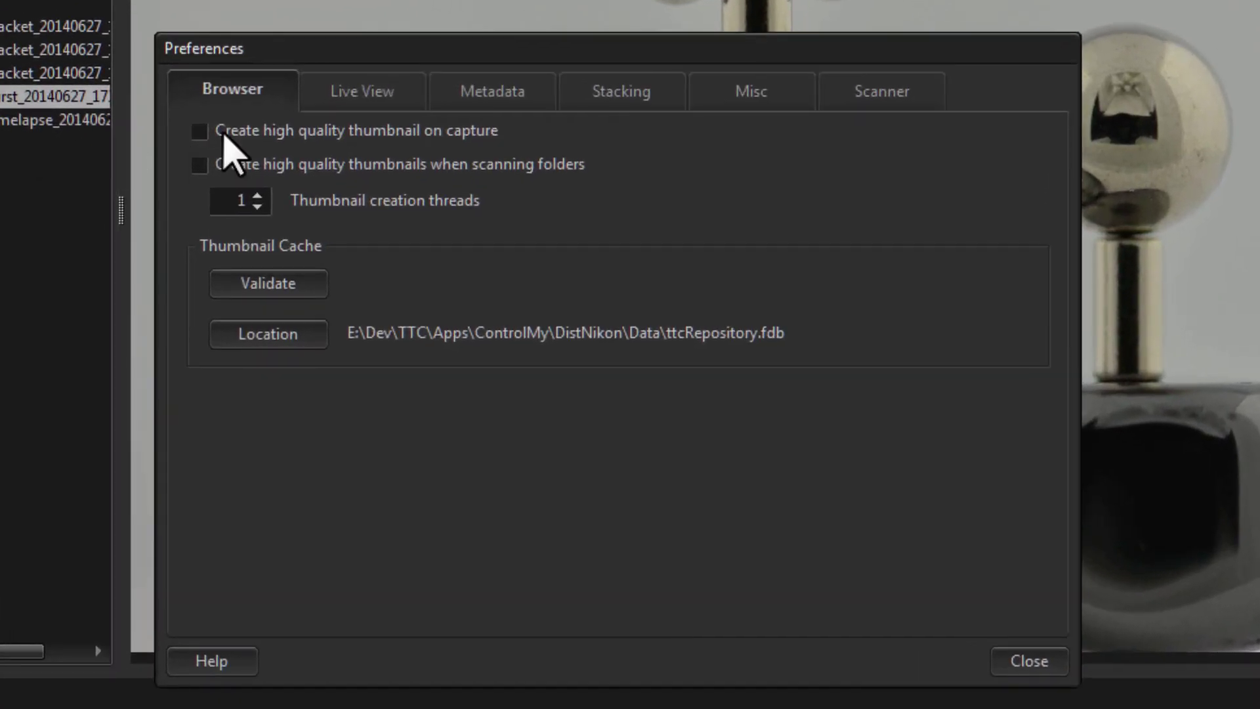
- Review the Live View, Metadata, Stacking and Misc preferences, switching auto-launch of the batch file after image capture on and off
{"action": "left_click", "coordinate": [340, 94]}
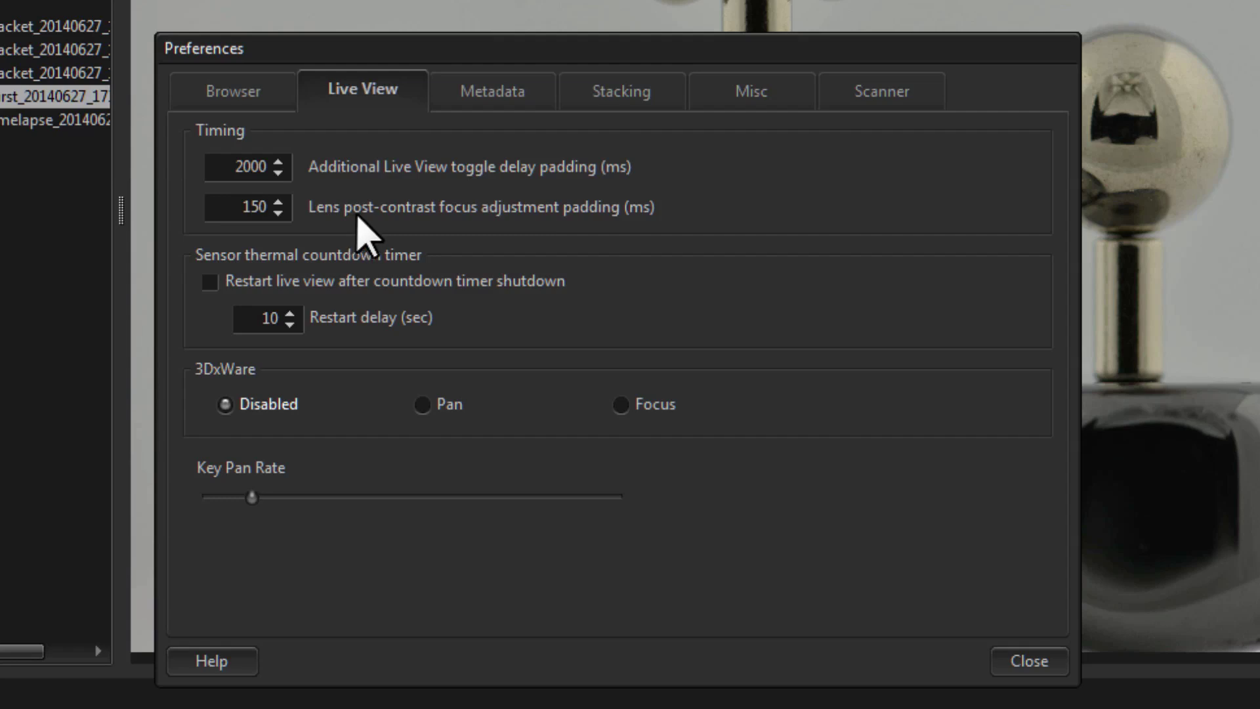
{"action": "left_click", "coordinate": [512, 98]}
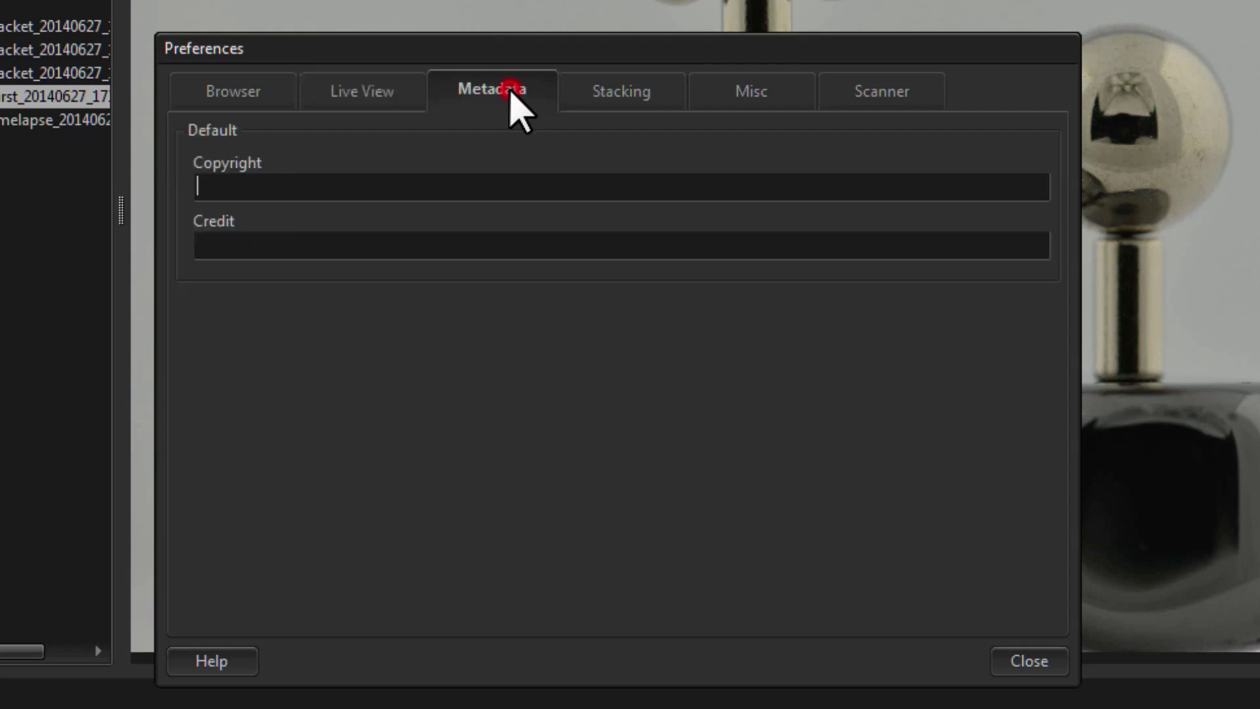
{"action": "left_click", "coordinate": [610, 95]}
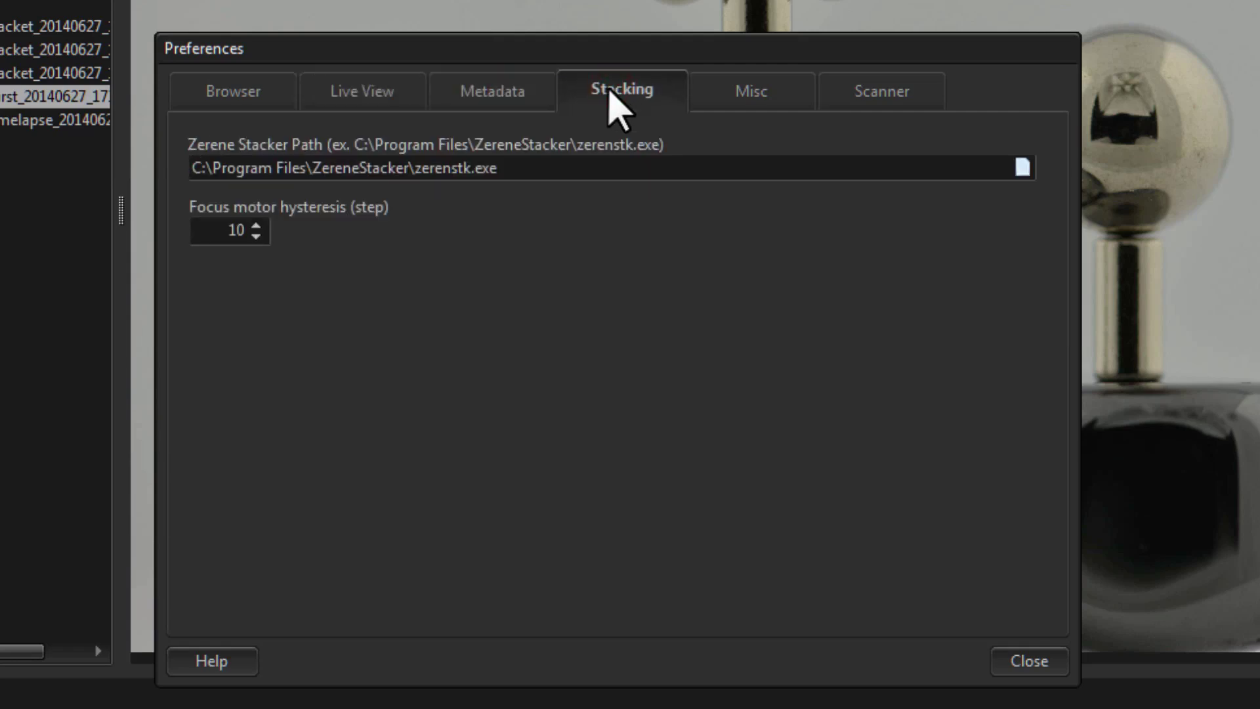
{"action": "left_click", "coordinate": [739, 96]}
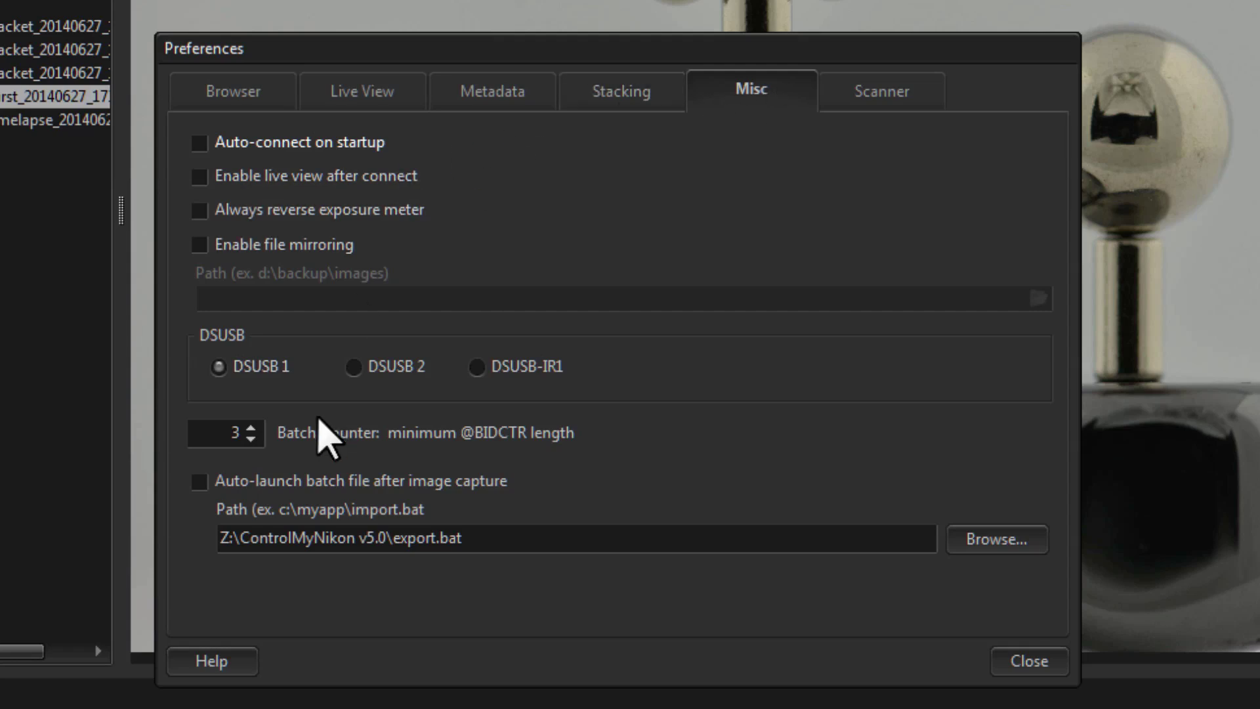
{"action": "left_click", "coordinate": [199, 482]}
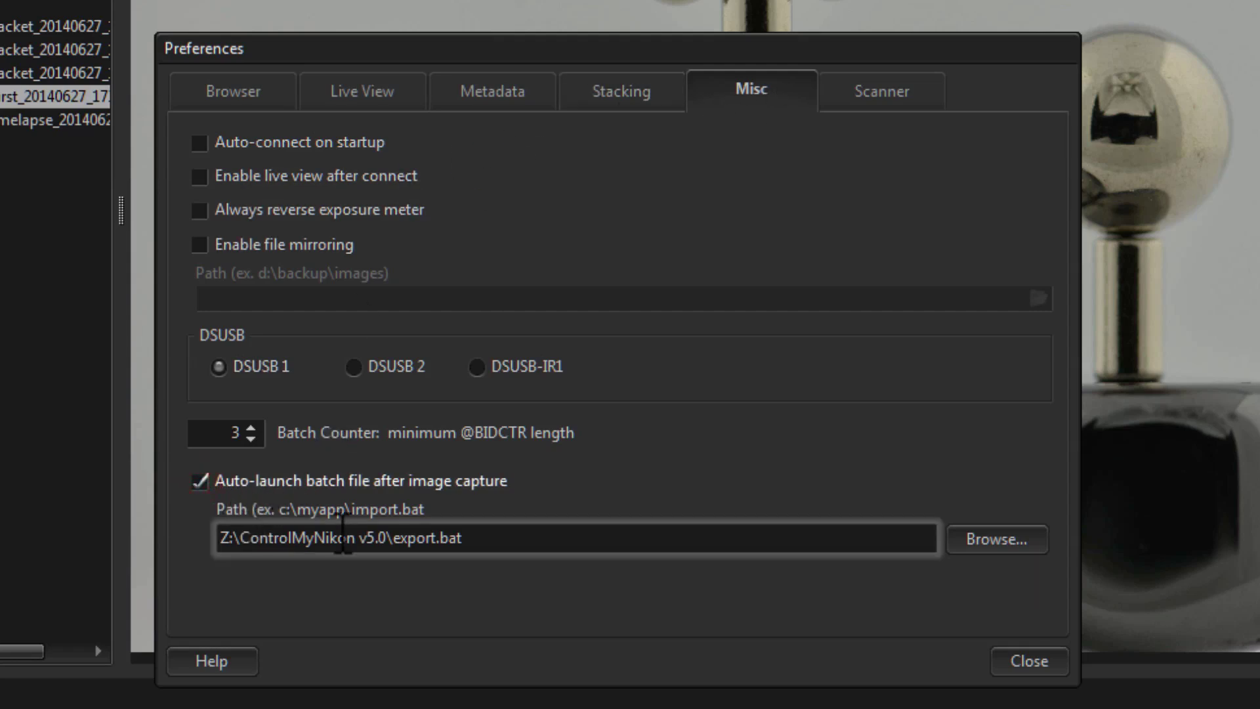
{"action": "left_click", "coordinate": [200, 483]}
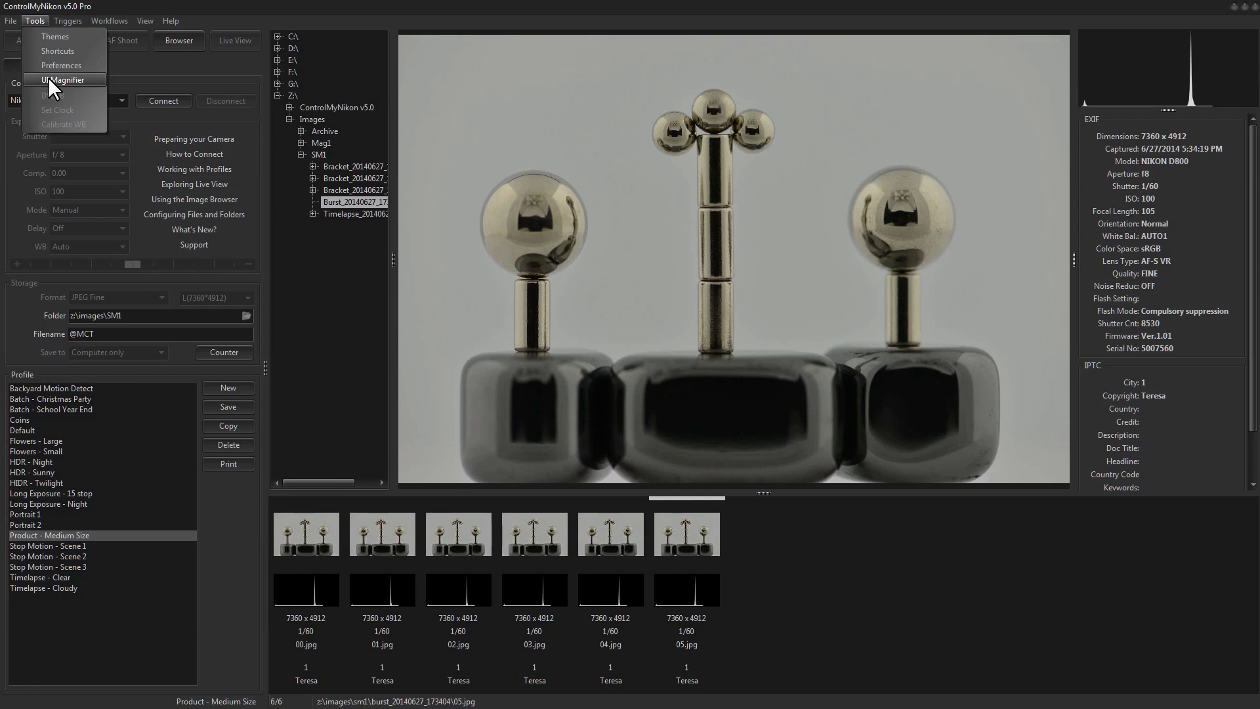
- Turn on the UI Magnifier to enlarge the interface, zoom the image loupe over the upper metal spheres, and dismiss the magnifier
{"action": "left_click", "coordinate": [48, 80]}
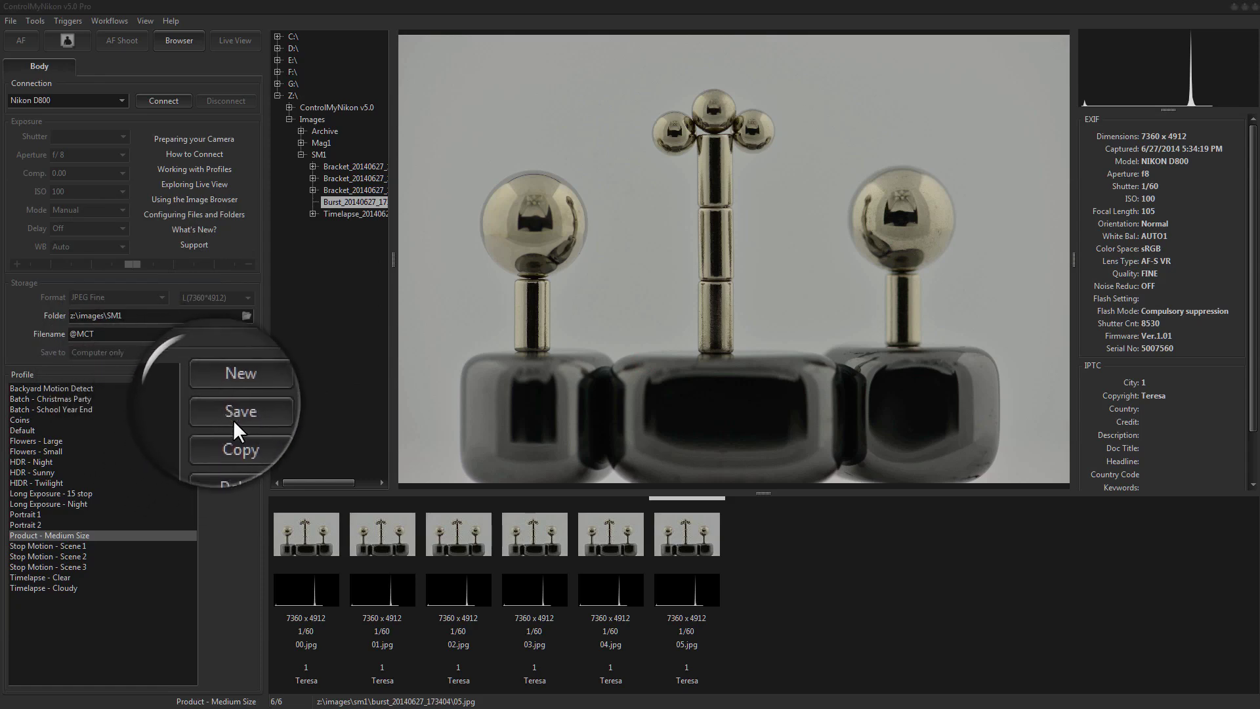
{"action": "left_click", "coordinate": [229, 463]}
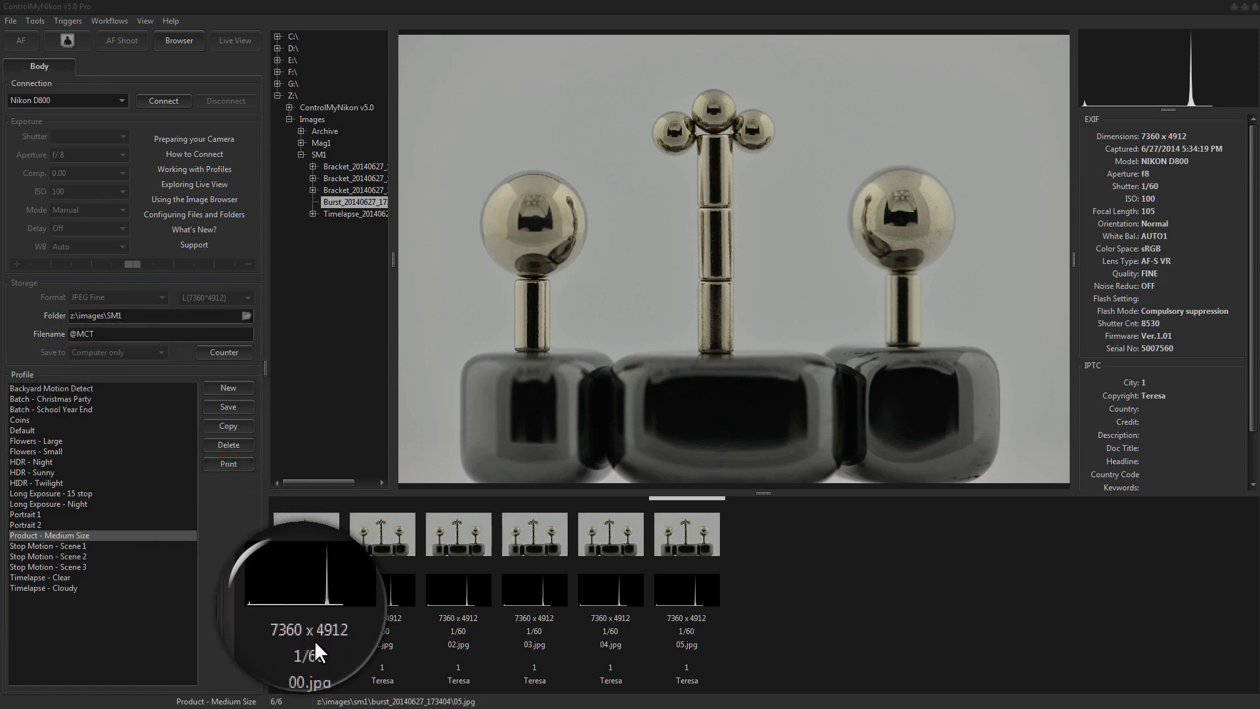
{"action": "left_click", "coordinate": [636, 286]}
{"action": "left_click_drag", "start_coordinate": [636, 285], "coordinate": [738, 173]}
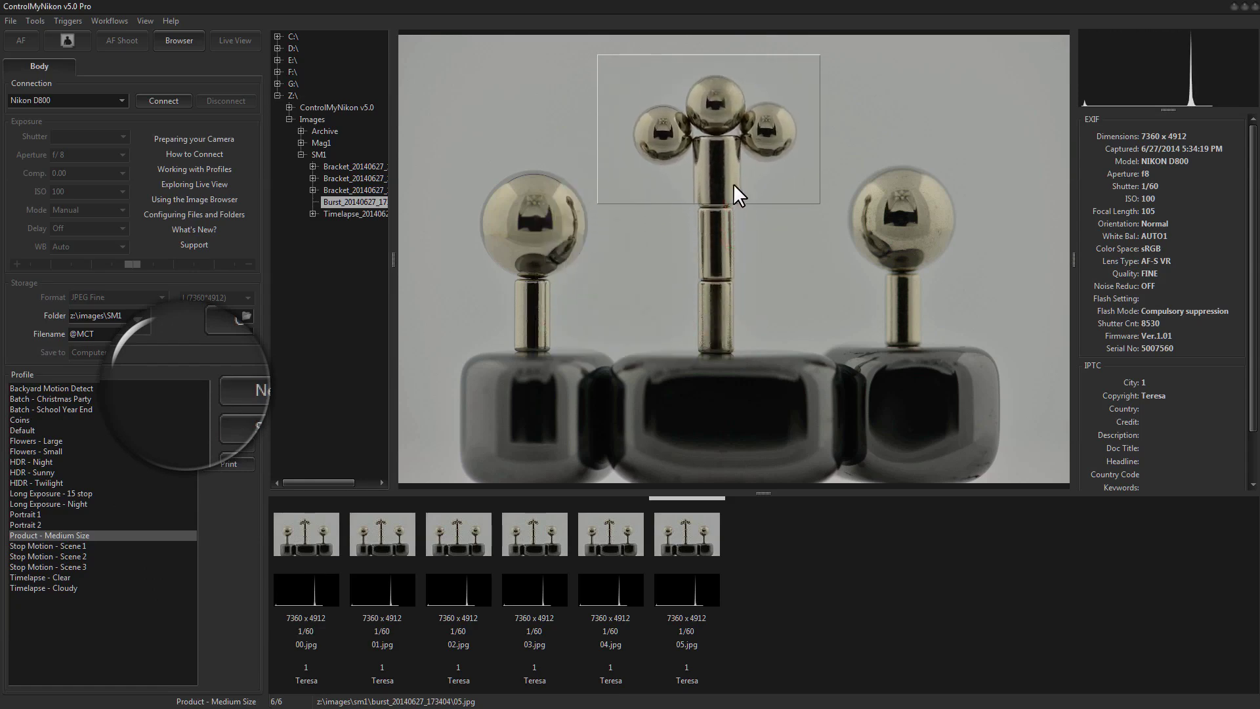
{"action": "scroll", "coordinate": [746, 156], "scroll_direction": "up", "scroll_amount": 5}
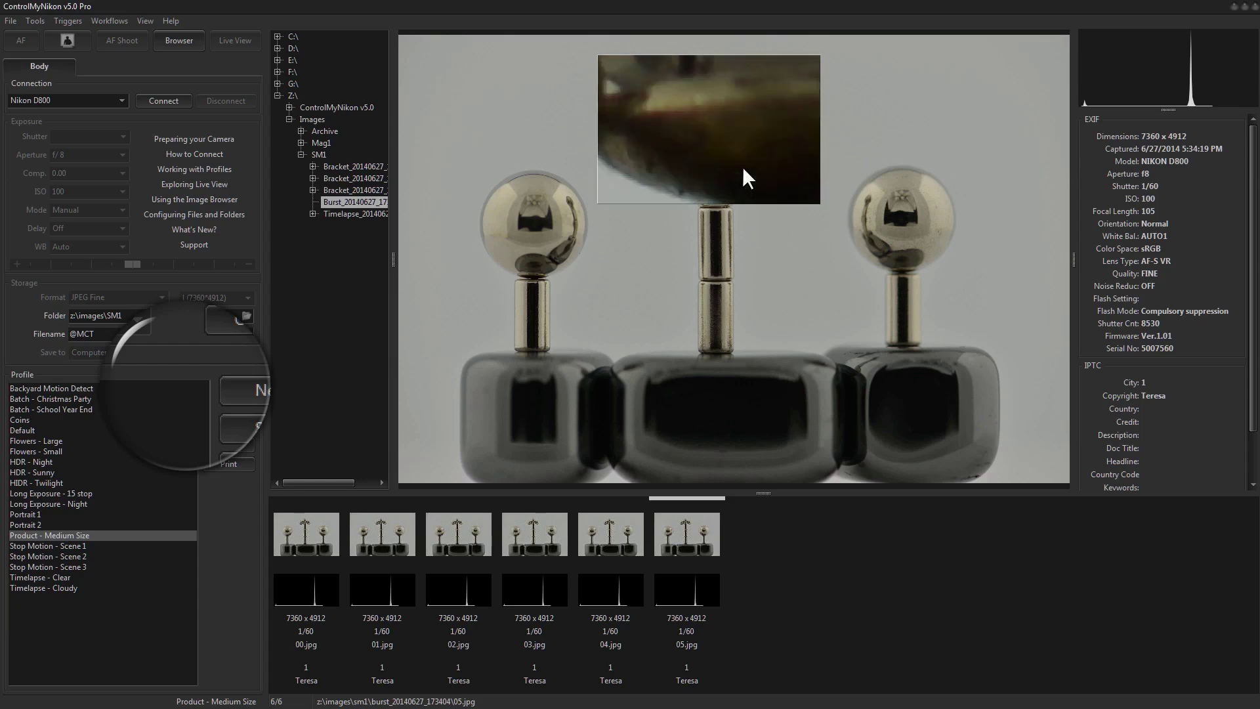
{"action": "scroll", "coordinate": [741, 164], "scroll_direction": "down", "scroll_amount": 5}
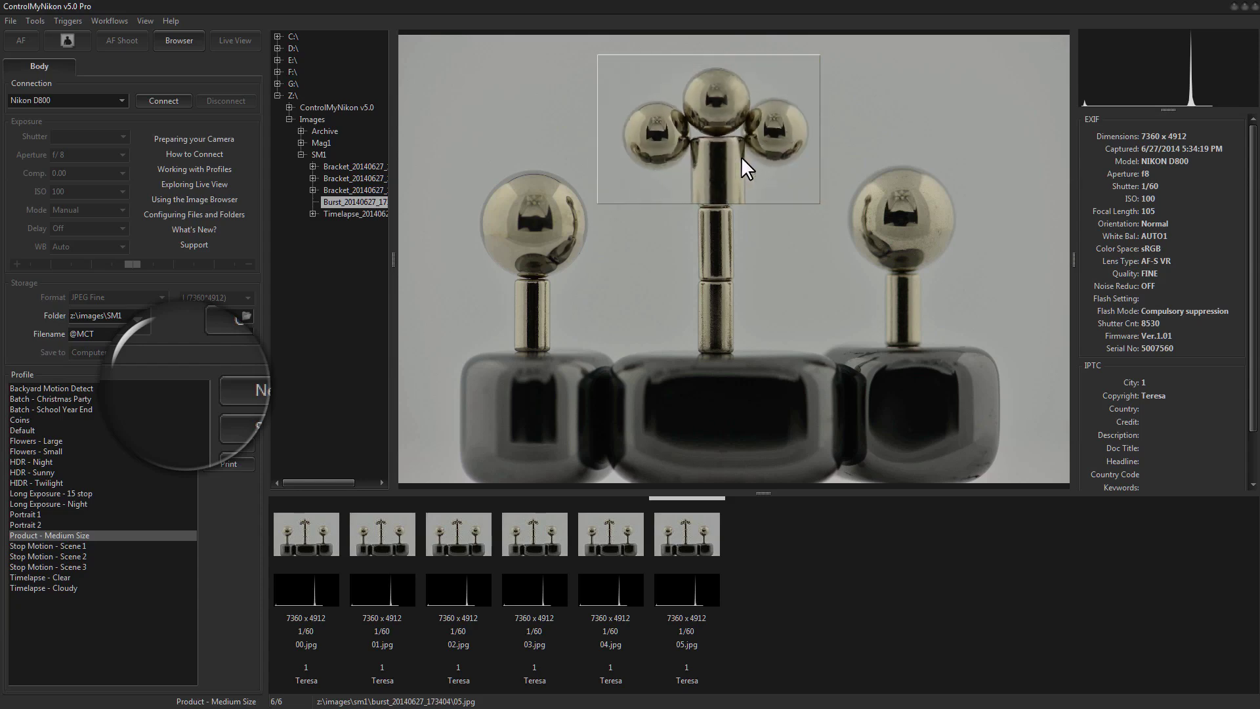
{"action": "scroll", "coordinate": [739, 163], "scroll_direction": "down", "scroll_amount": 3}
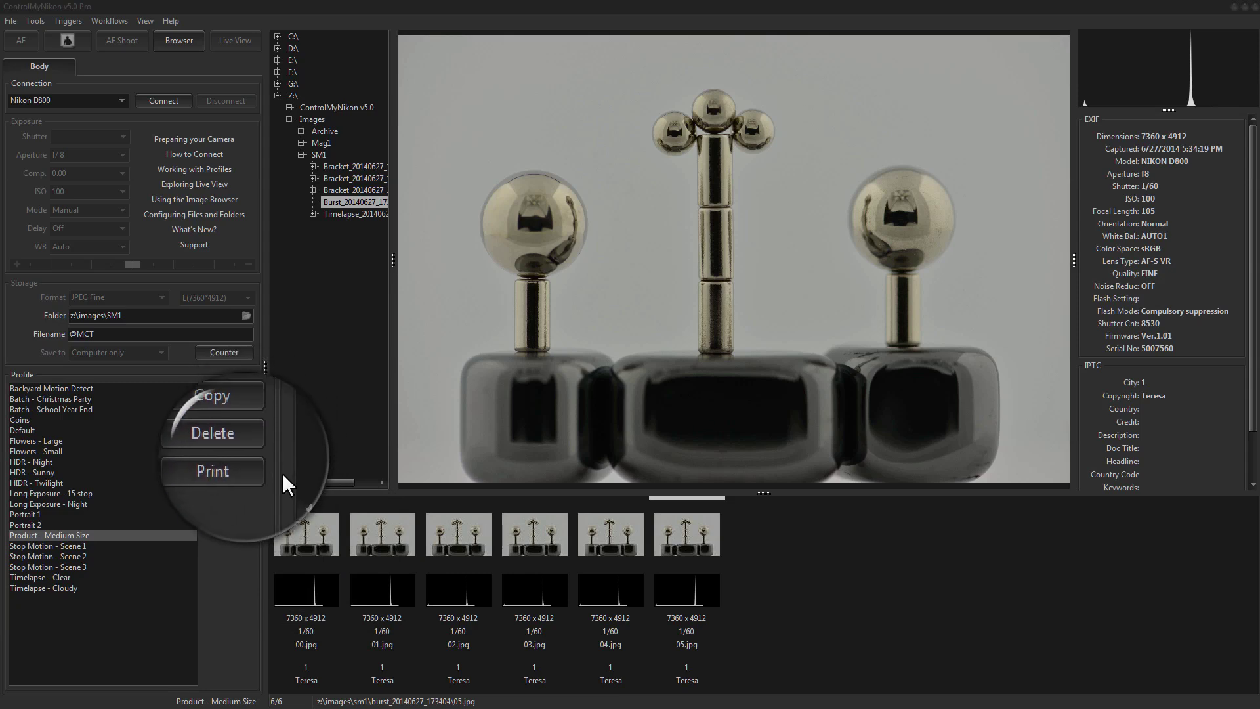
{"action": "left_click", "coordinate": [85, 454]}
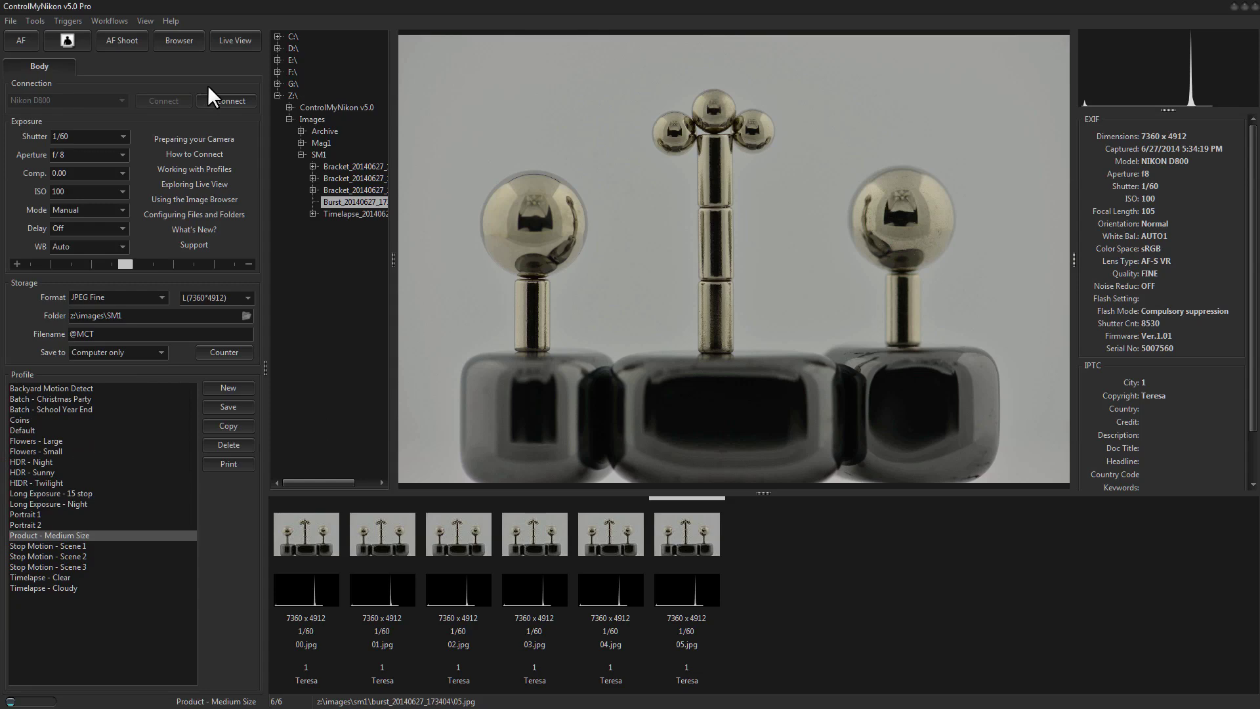
- Set the connected camera's clock to the computer's date and time
{"action": "left_click", "coordinate": [37, 20]}
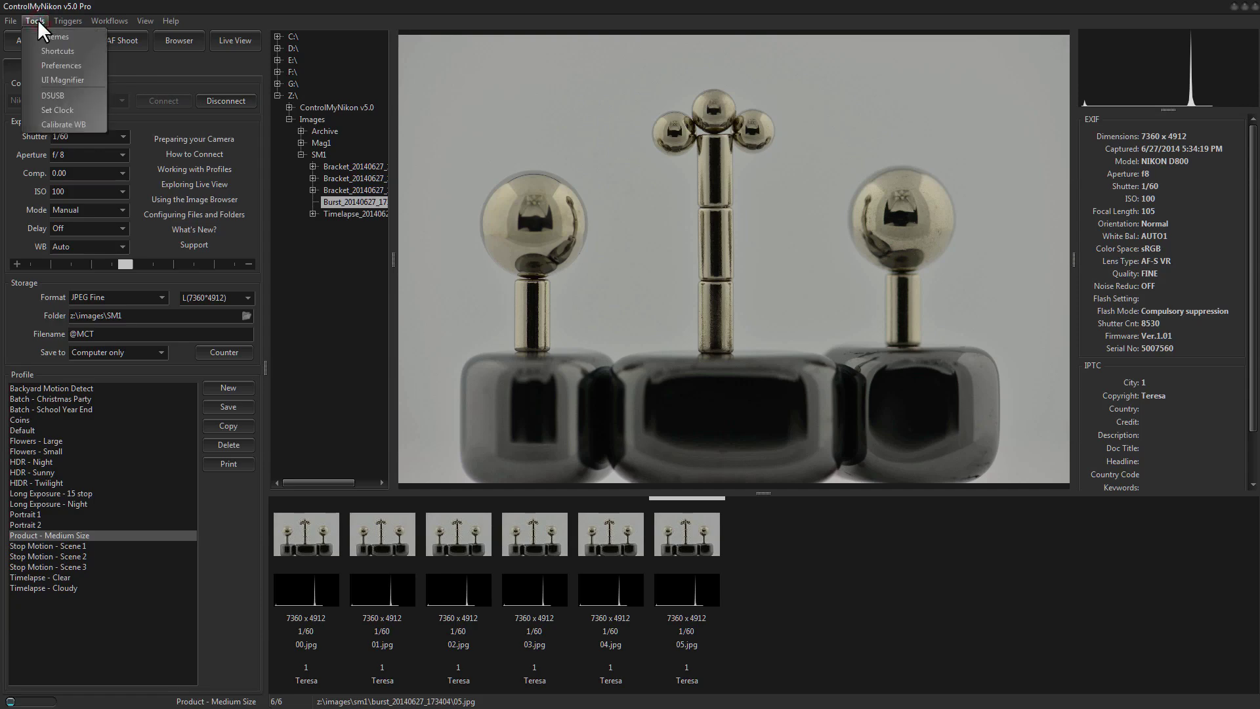
{"action": "left_click", "coordinate": [58, 110]}
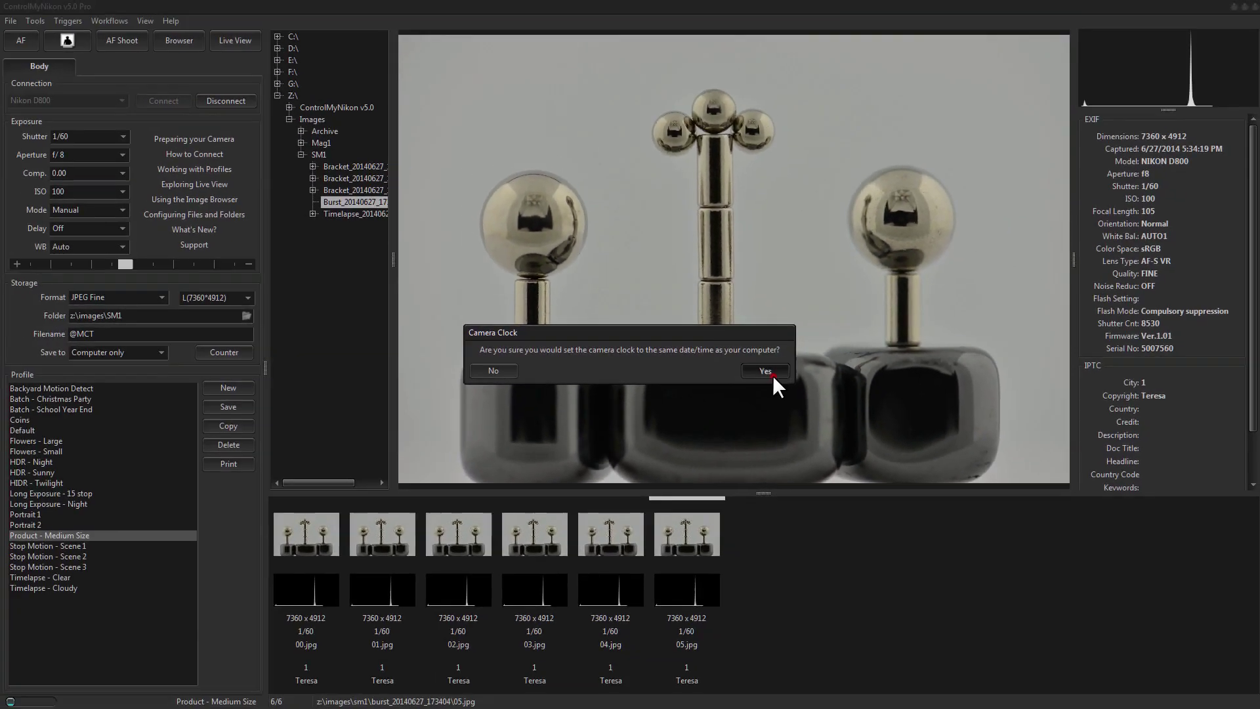
{"action": "left_click", "coordinate": [765, 371]}
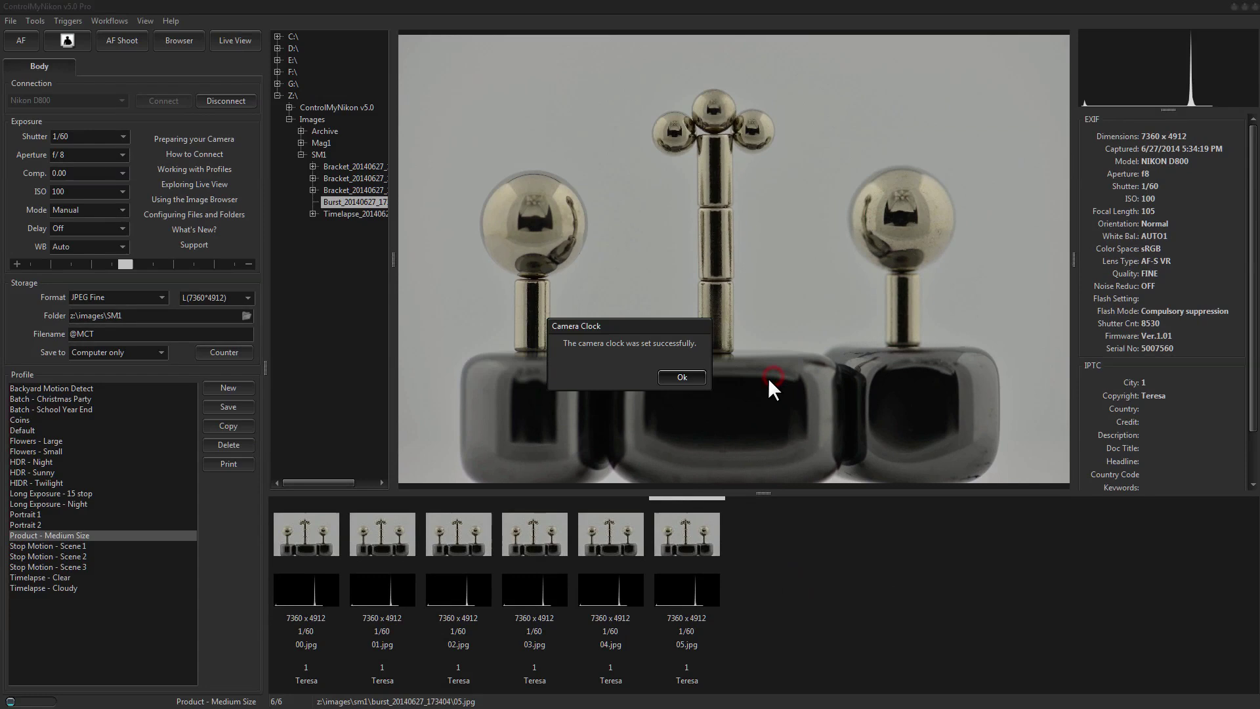
{"action": "left_click", "coordinate": [682, 377]}
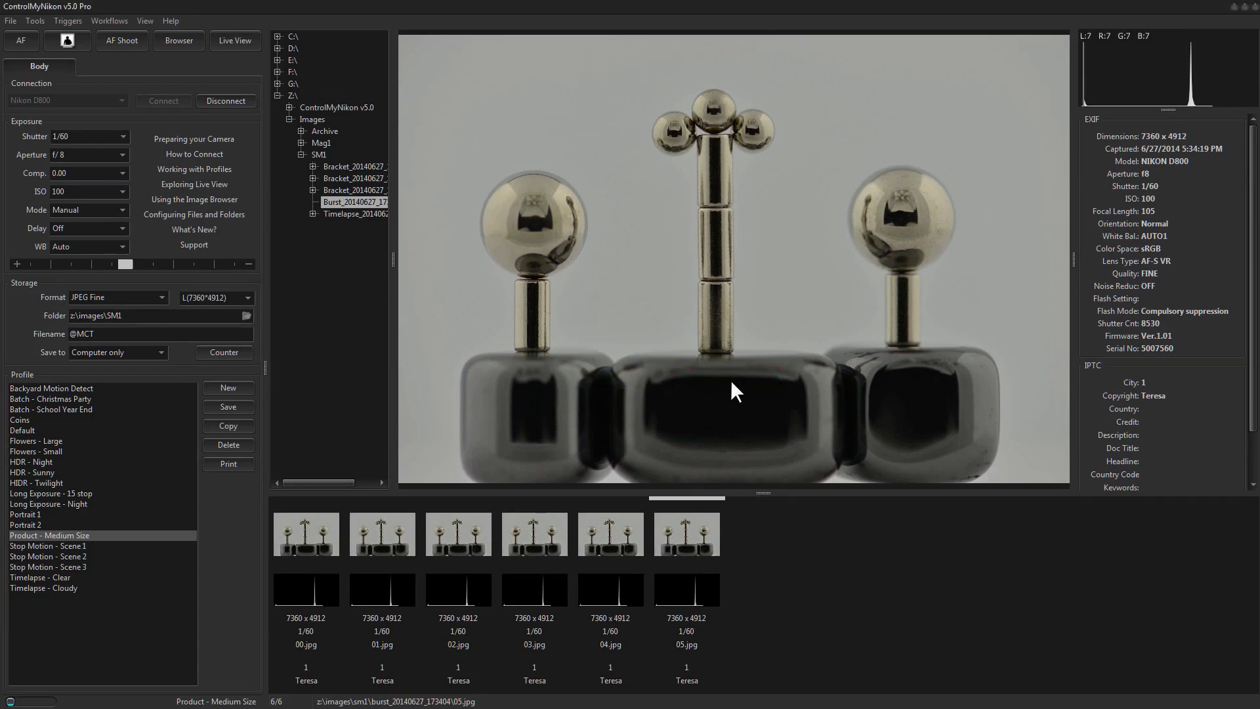